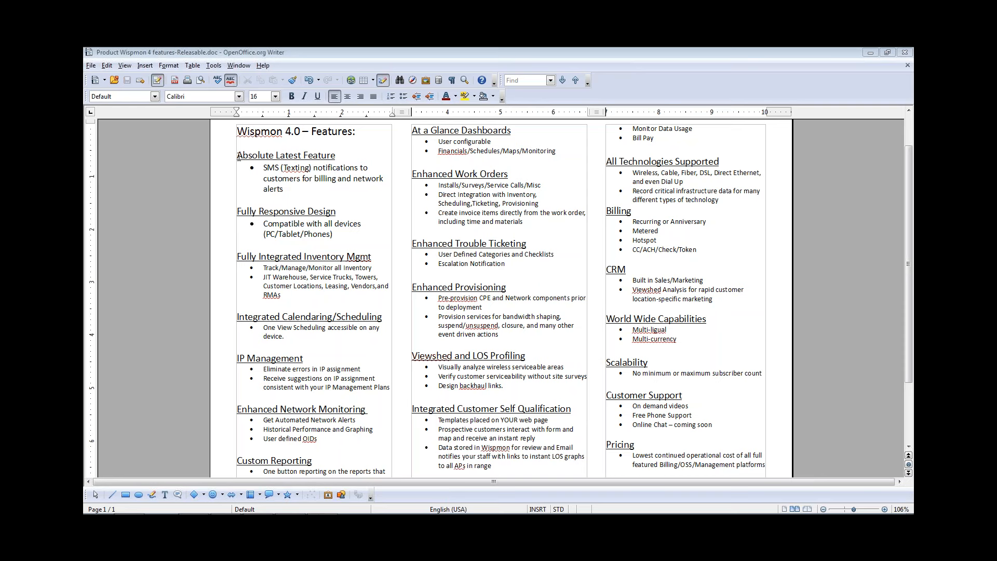
# Select the 'Absolute Latest Feature' heading through its SMS (Texting) billing and network alerts bullet
pyautogui.moveTo(237, 155); pyautogui.dragTo(400, 198)
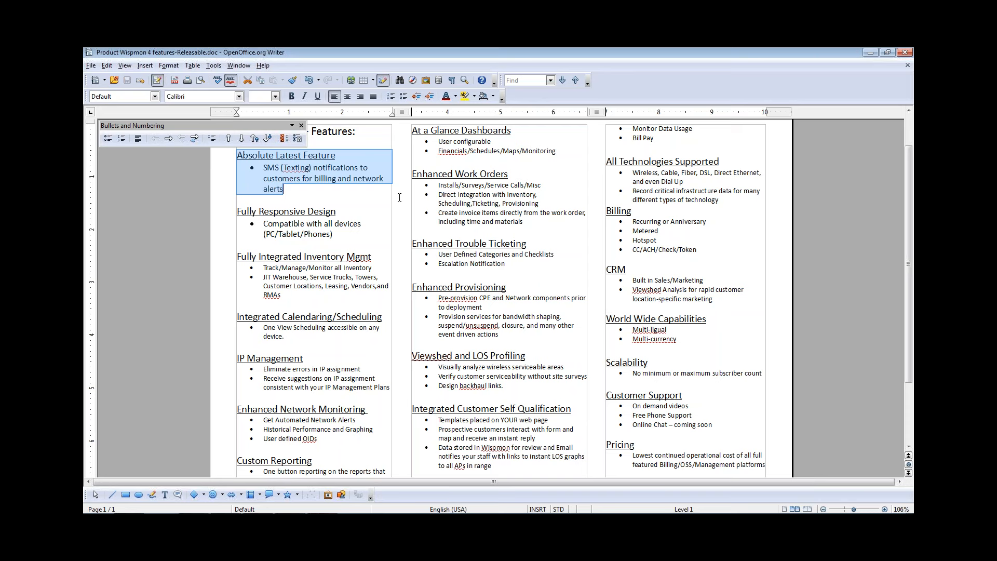
# Select the 'Fully Responsive Design' section, then push the Writer window off to the right edge
pyautogui.click(361, 207)
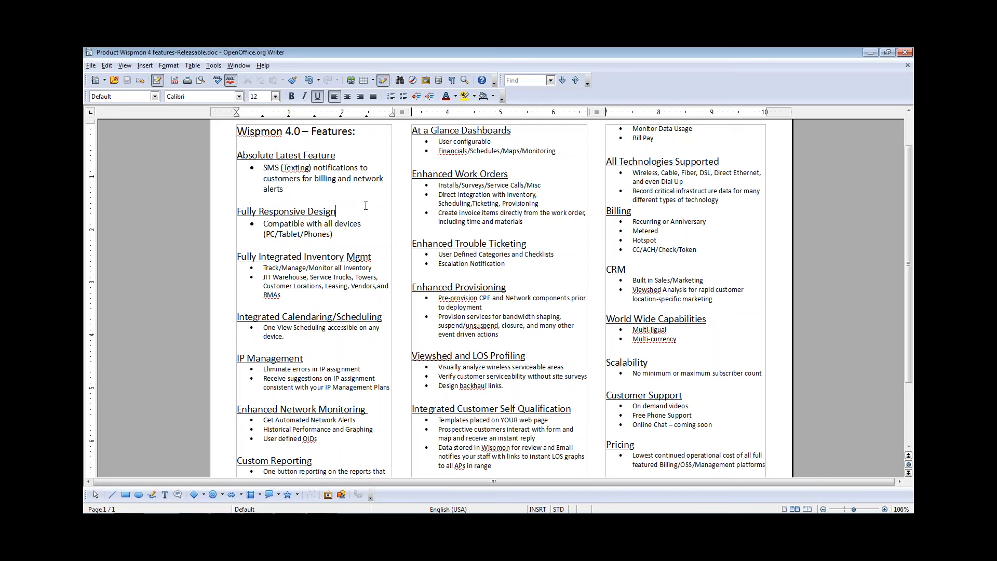
pyautogui.moveTo(360, 234); pyautogui.dragTo(202, 213)
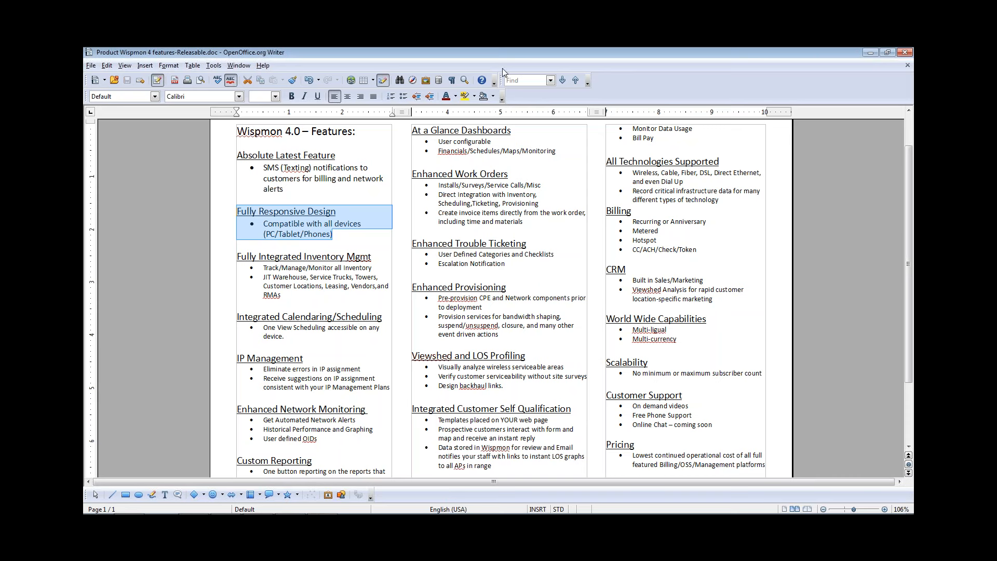
pyautogui.moveTo(502, 54); pyautogui.dragTo(996, 175)
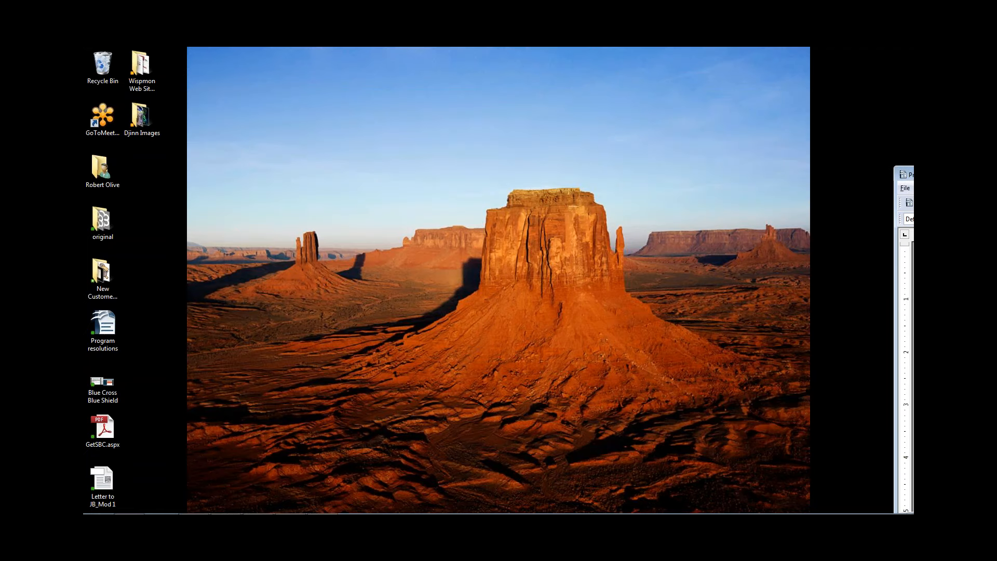
# Bring the Wispmon Dashboard browser window forward from the Chrome taskbar icon
pyautogui.moveTo(291, 512)
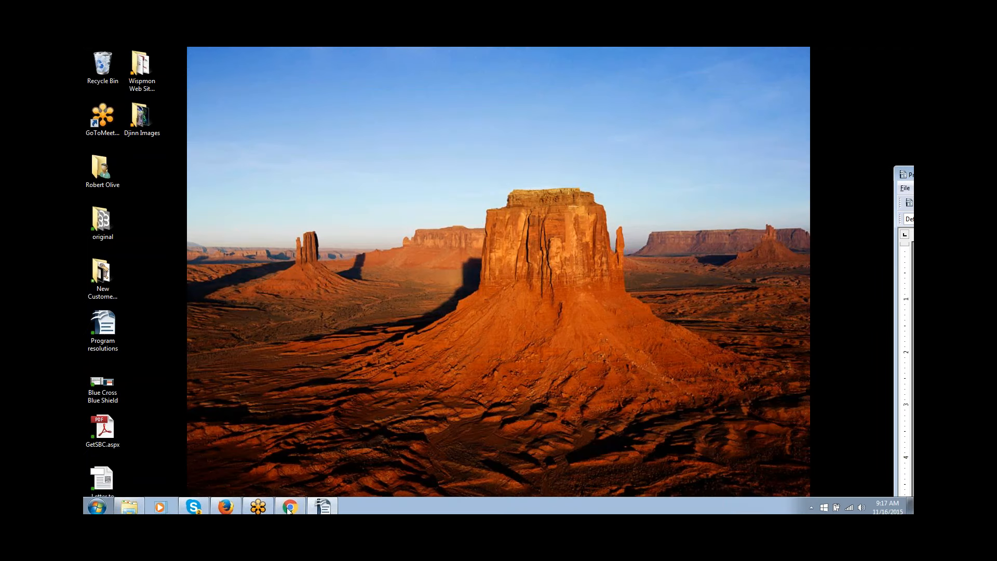
pyautogui.click(291, 507)
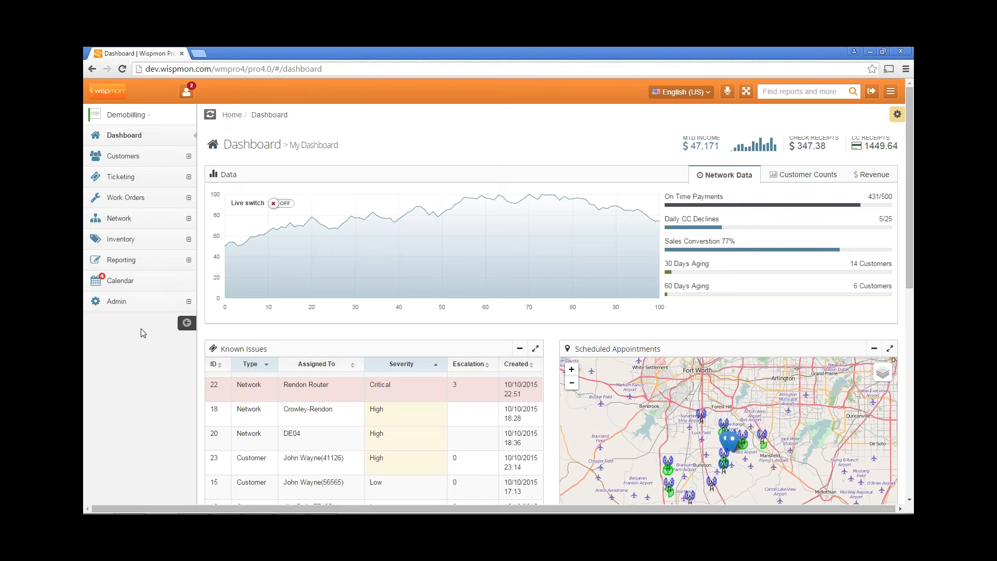
# Collapse the left sidebar, then expand it again so full menu labels show
pyautogui.click(184, 322)
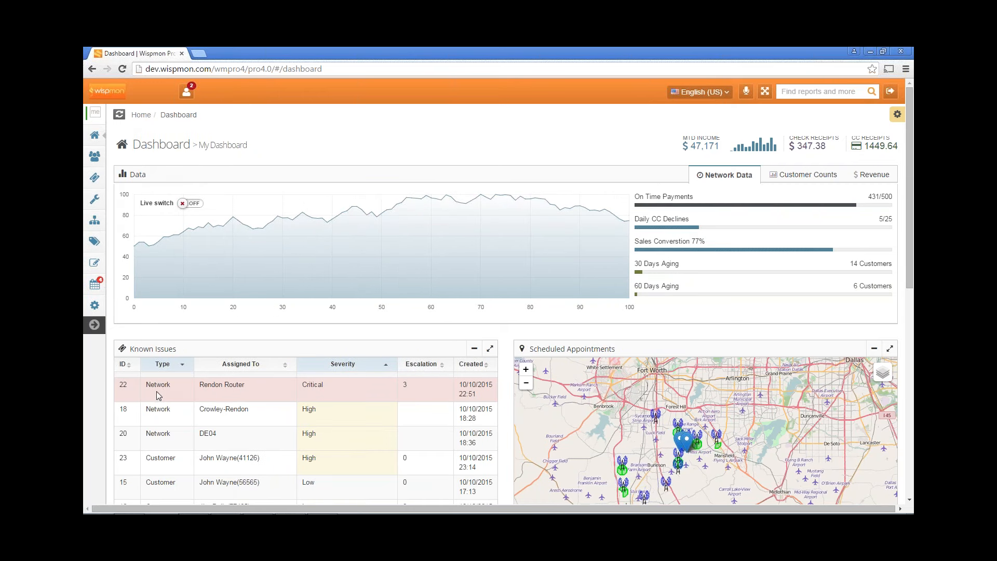
pyautogui.moveTo(97, 179)
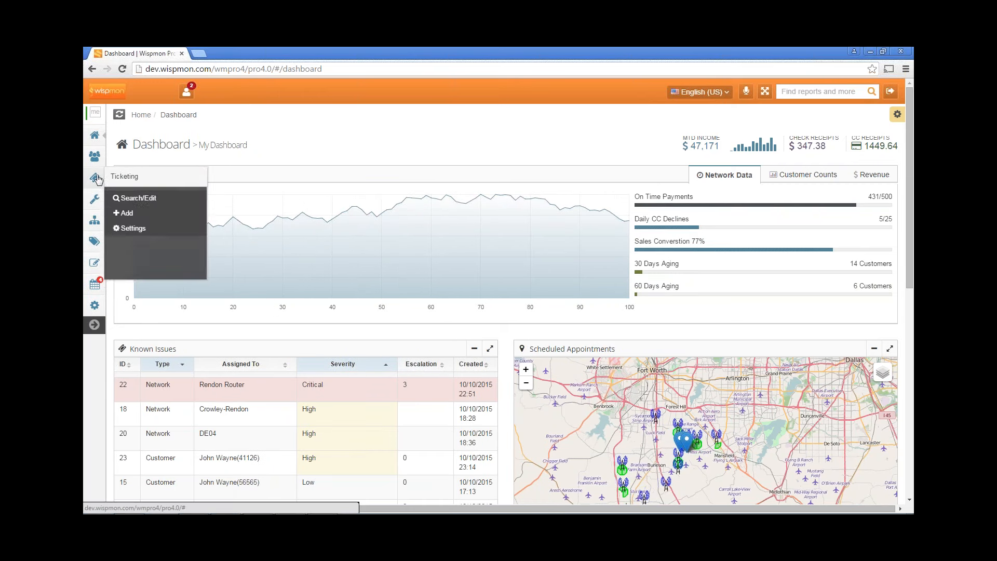
pyautogui.click(94, 324)
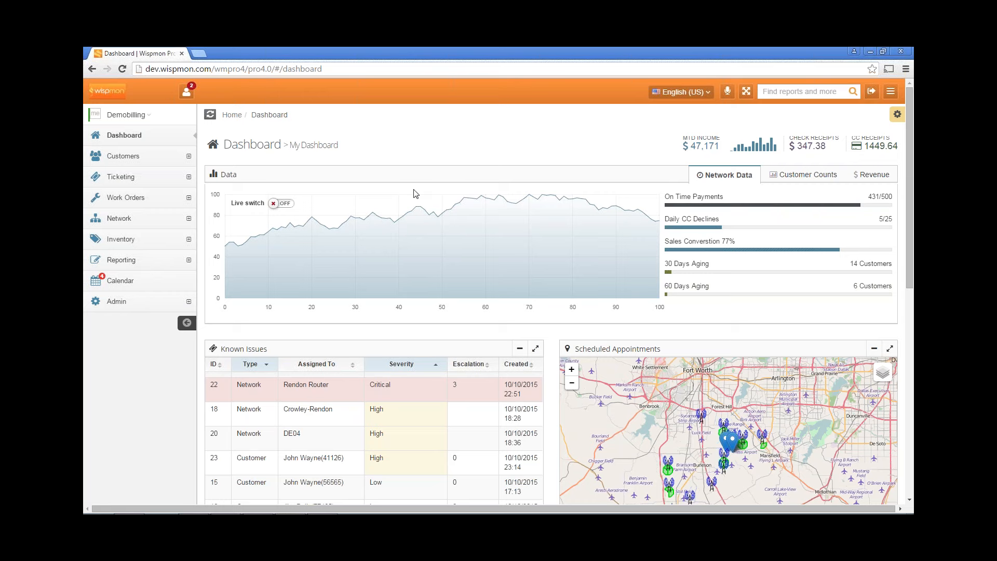
# Toggle the Data panel's Live updating on and off, then switch to Customer Counts
pyautogui.moveTo(417, 178)
pyautogui.mouseDown()
pyautogui.moveTo(423, 220)
pyautogui.moveTo(416, 180)
pyautogui.mouseUp()
pyautogui.click(288, 206)
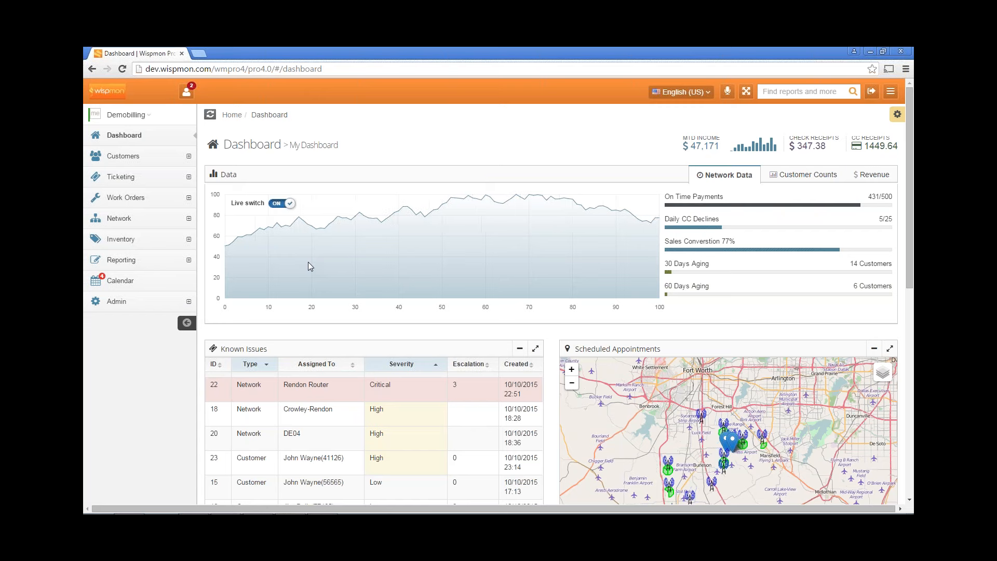
pyautogui.click(275, 206)
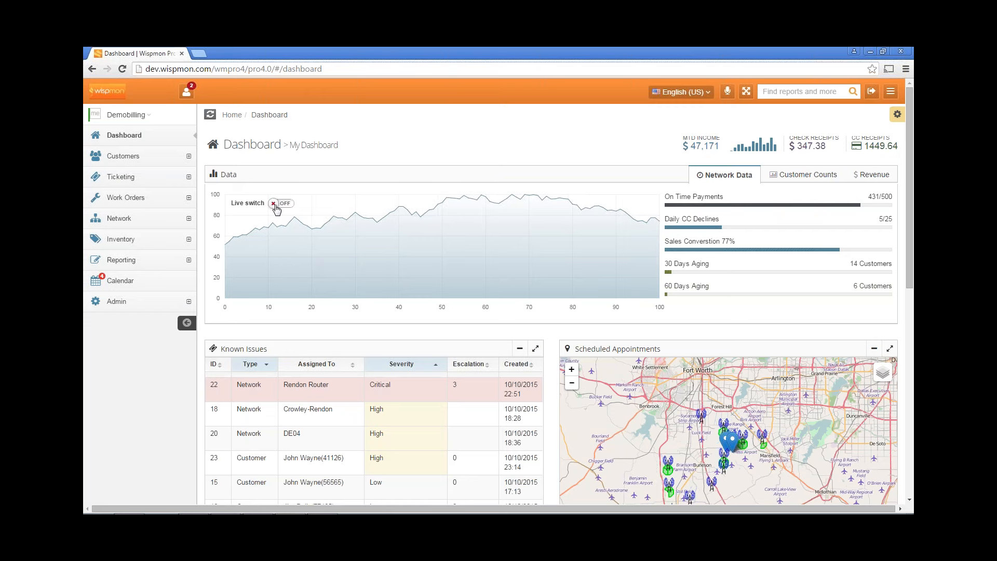
pyautogui.click(805, 176)
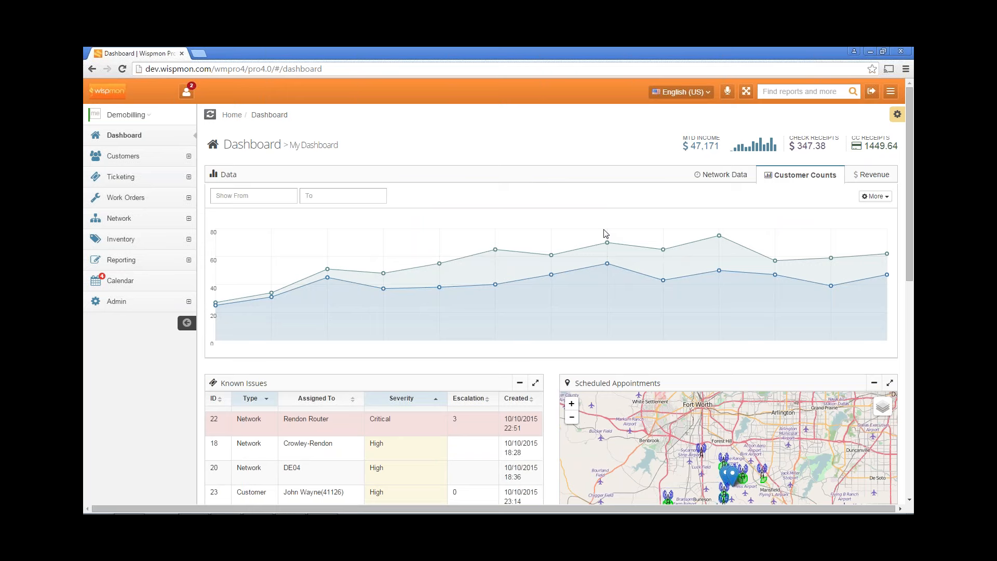
# Switch the Data panel to the Revenue chart with Target, Actual and Signups
pyautogui.click(849, 178)
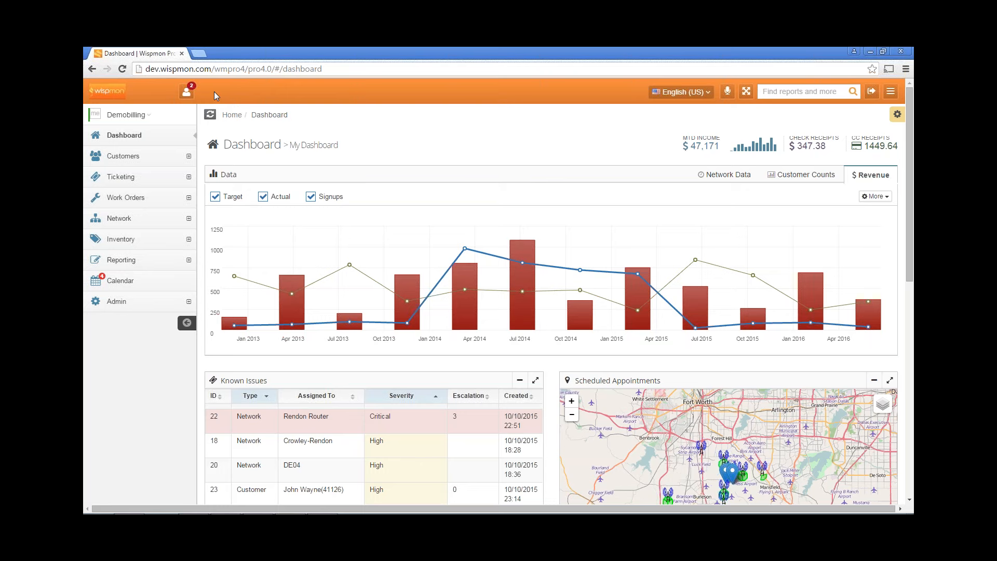
# Check the Tickets (2) and Wk Orders (0) notifications, then dismiss the popup
pyautogui.click(185, 91)
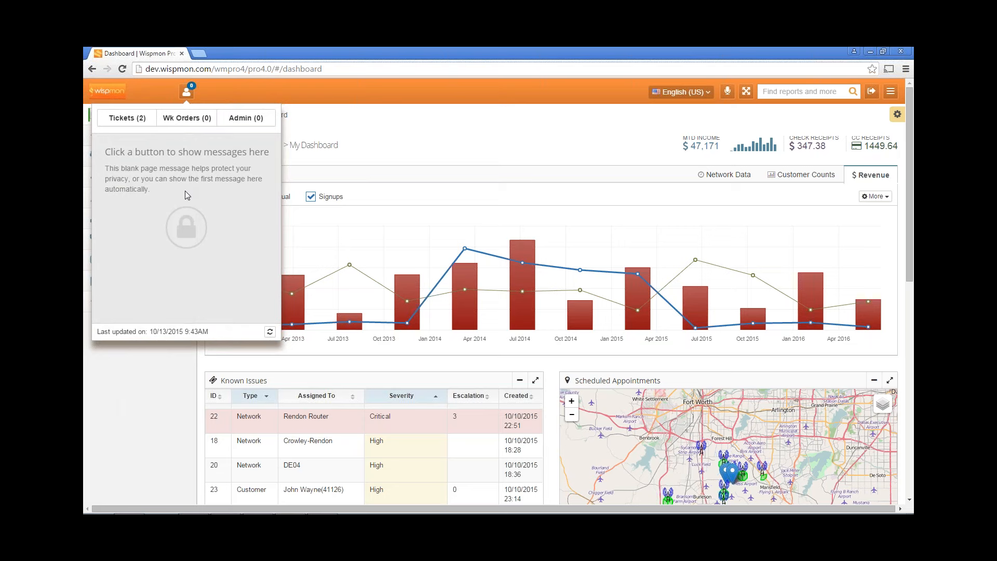
pyautogui.click(136, 120)
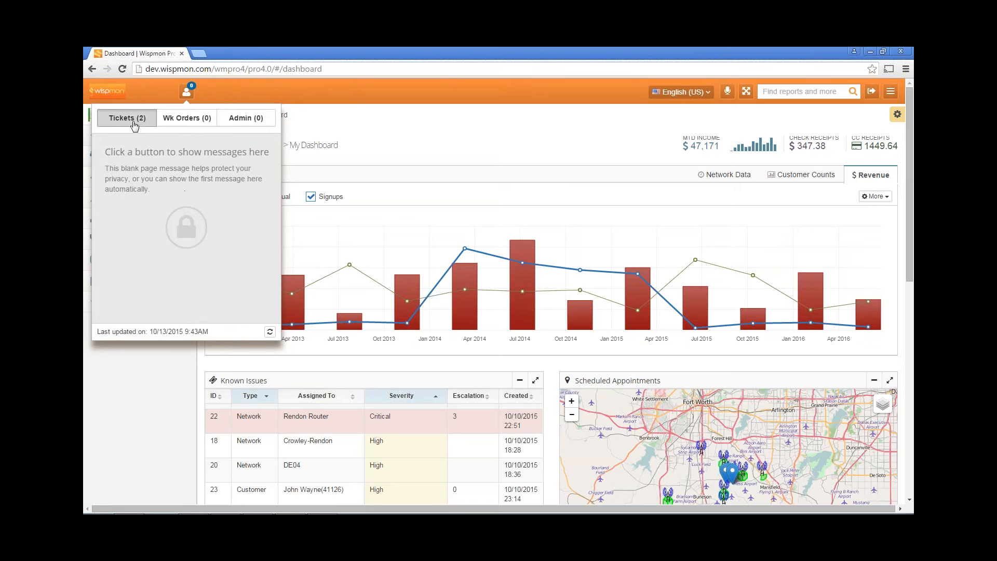
pyautogui.click(177, 118)
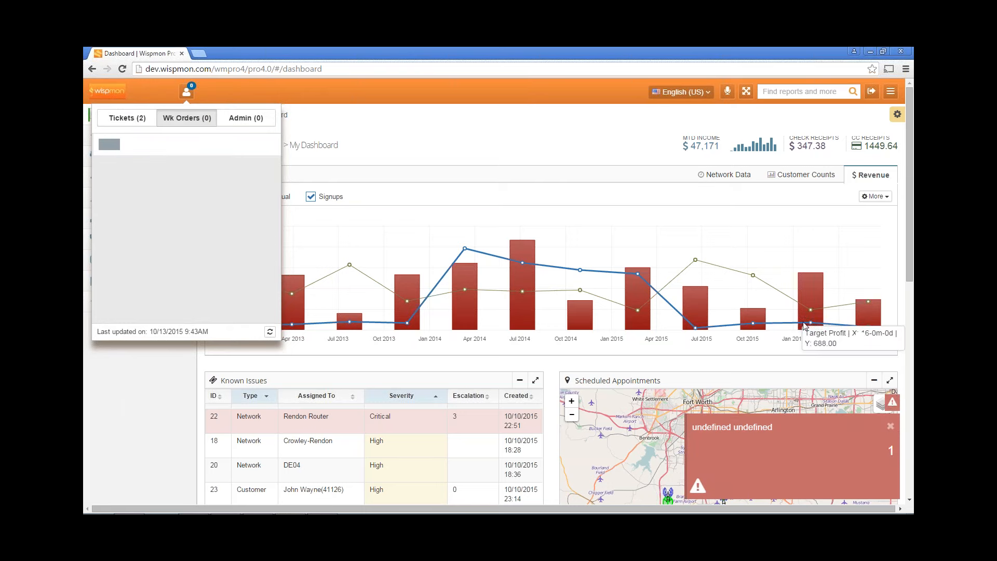
pyautogui.click(890, 426)
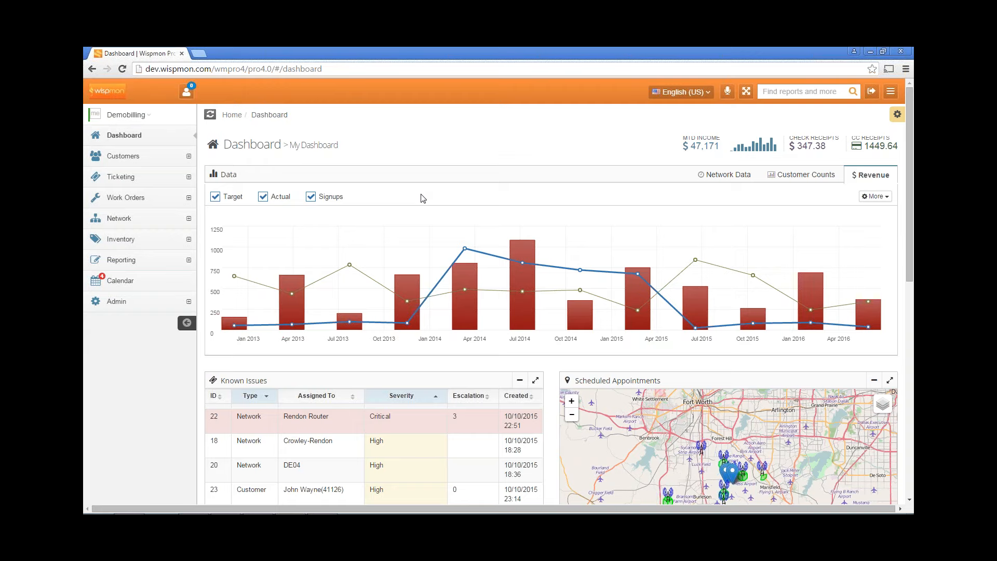
# Scroll down the dashboard to the Known Issues list and Scheduled Appointments table
pyautogui.scroll(-1, 422, 196)
pyautogui.scroll(1, 422, 197)
pyautogui.scroll(-3, 421, 197)
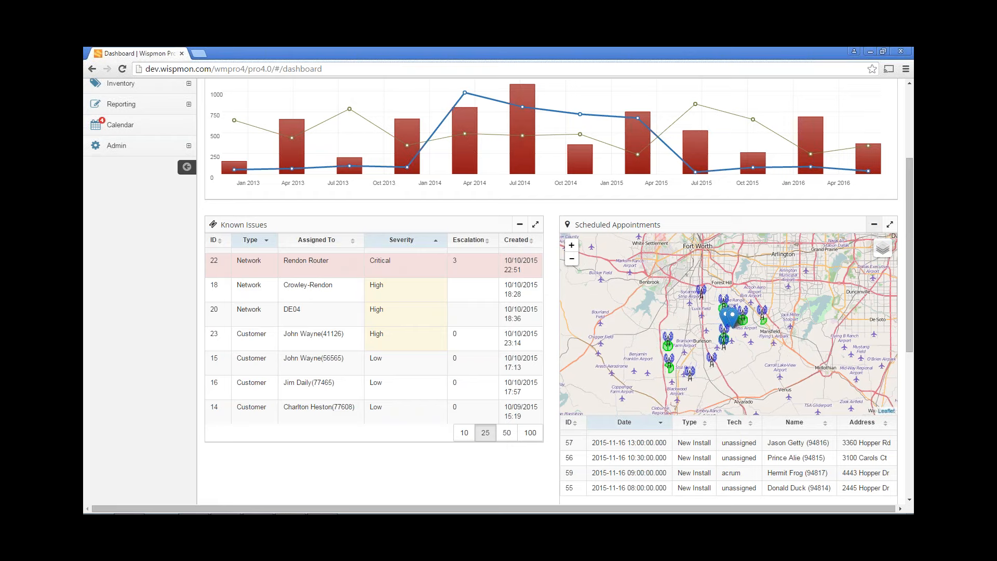
pyautogui.moveTo(912, 210); pyautogui.dragTo(912, 228)
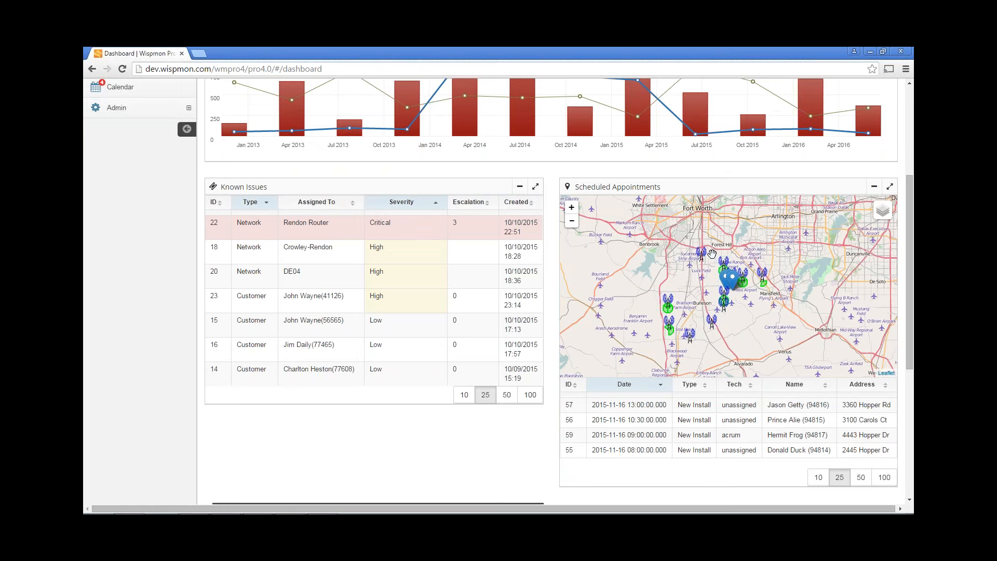
# Zoom the Scheduled Appointments map in three levels onto the towers near FM 1187
pyautogui.click(572, 209)
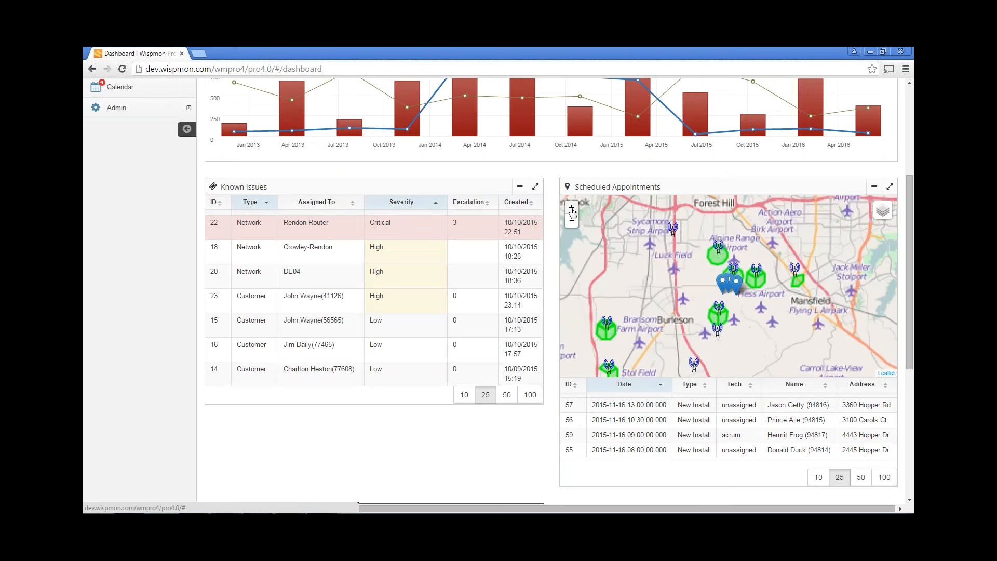
pyautogui.click(571, 209)
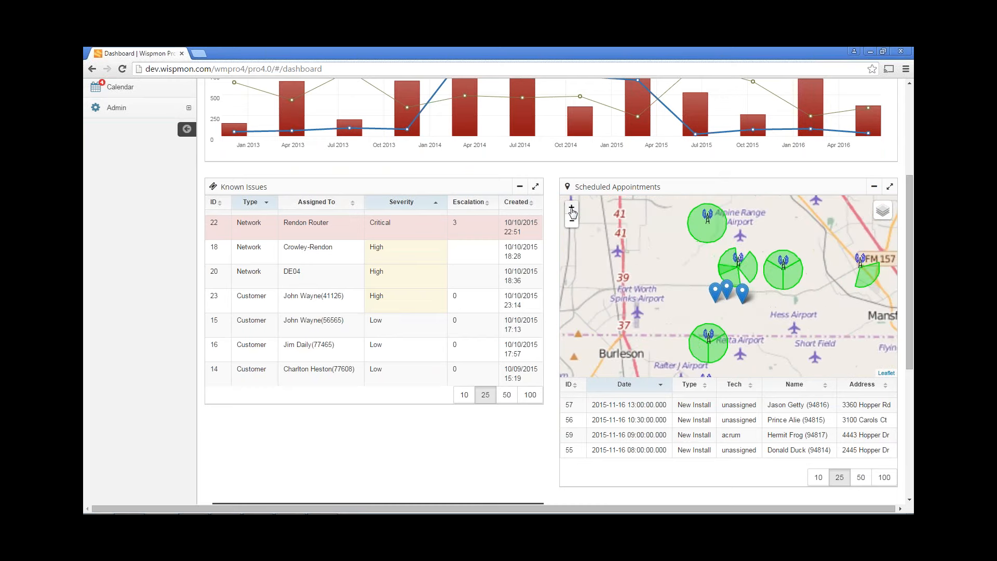
pyautogui.click(572, 210)
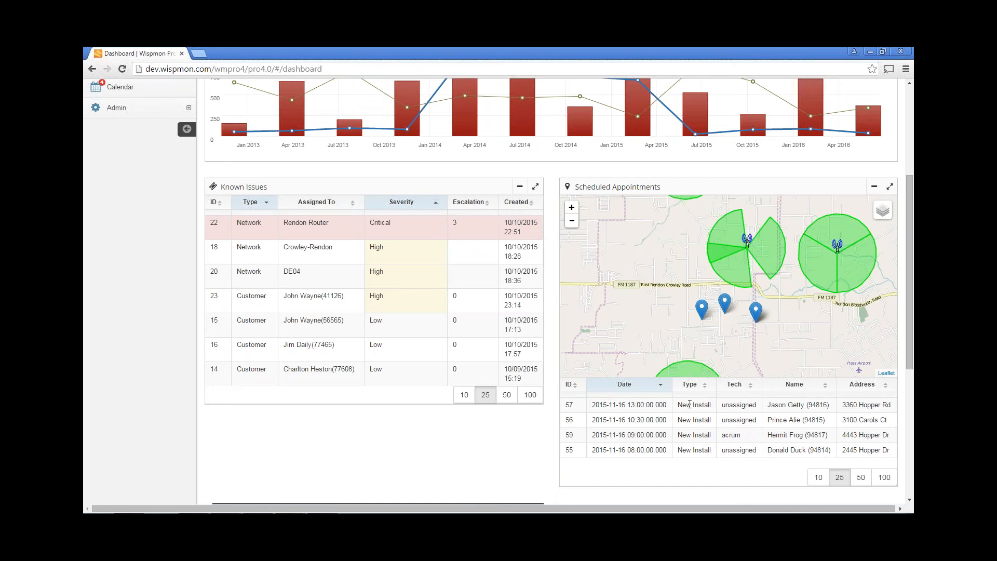
pyautogui.scroll(-5, 467, 427)
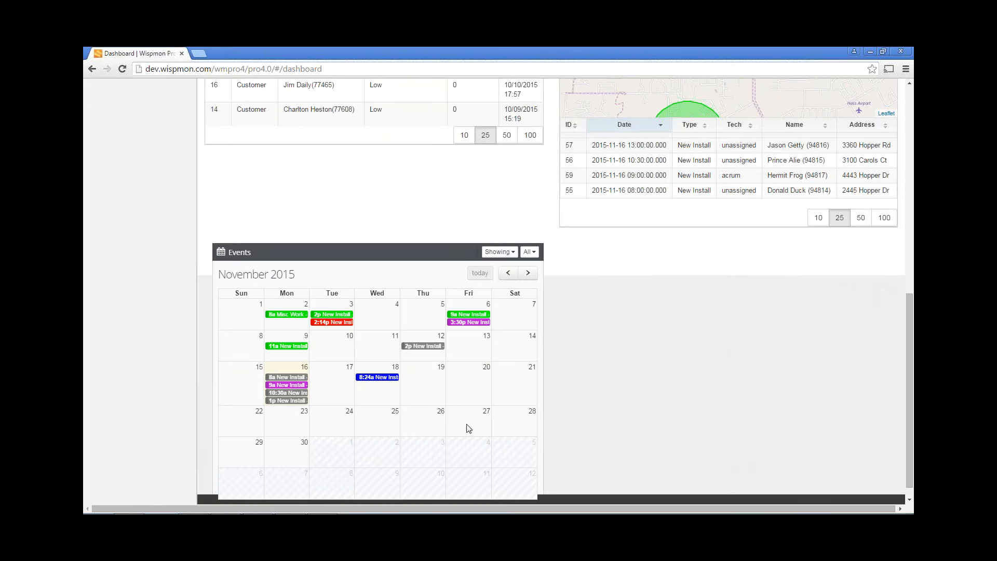
pyautogui.scroll(-1, 455, 404)
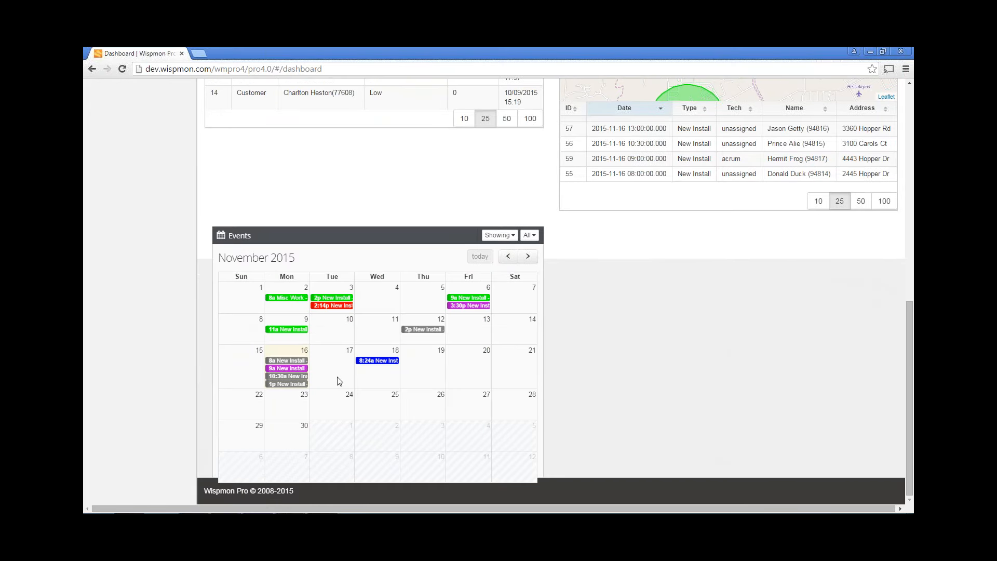
pyautogui.moveTo(291, 380)
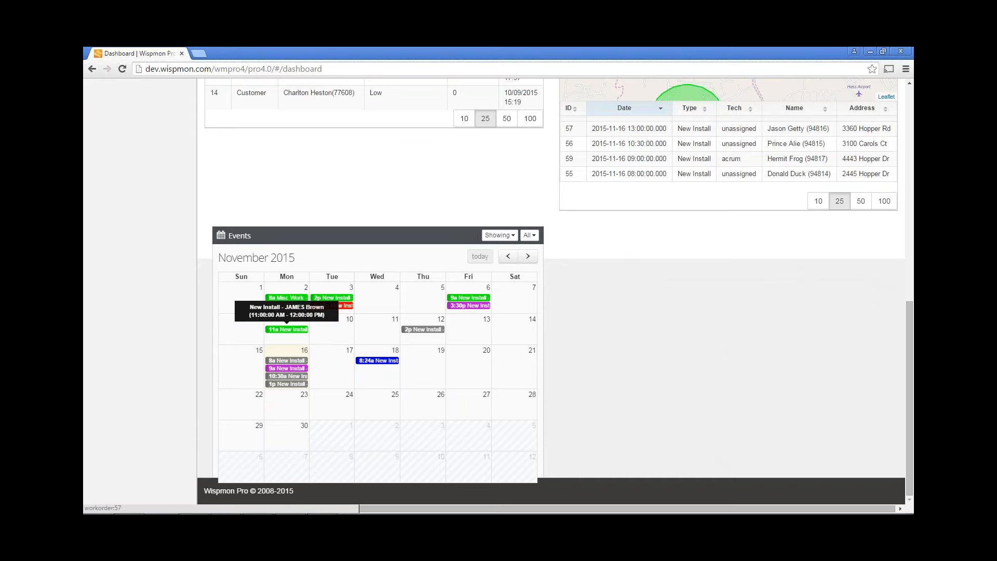
pyautogui.scroll(2, 730, 359)
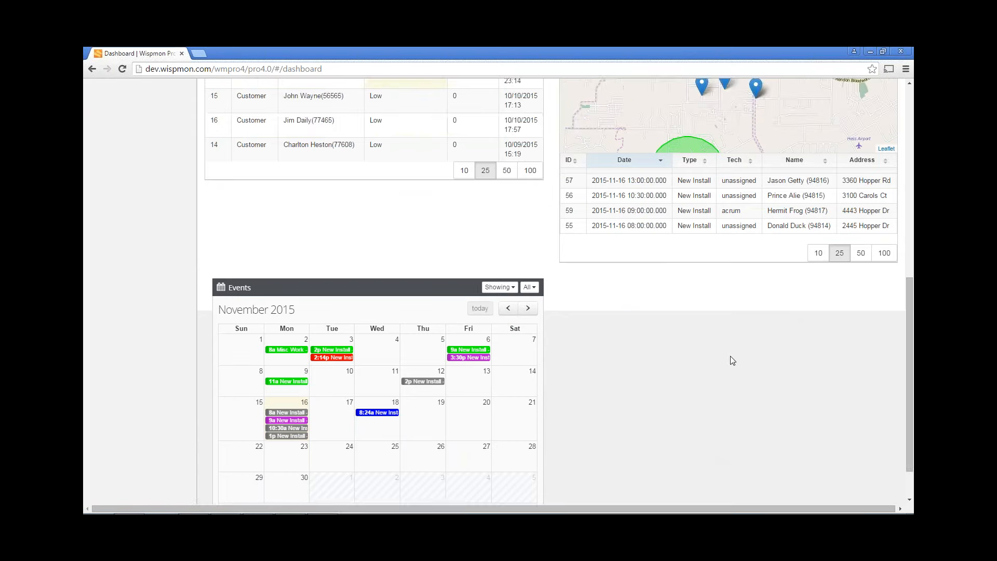
pyautogui.scroll(-2, 717, 379)
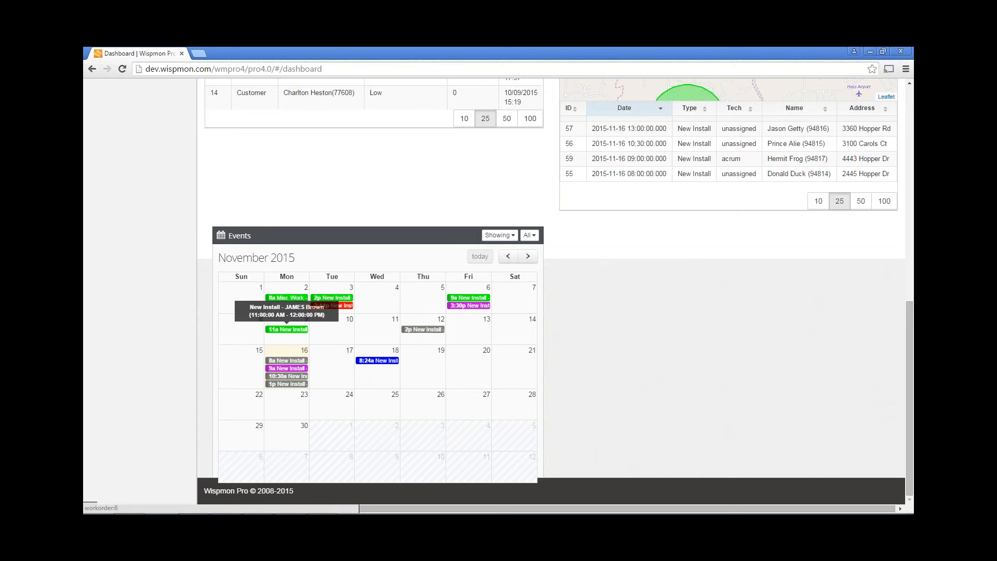
pyautogui.moveTo(287, 298)
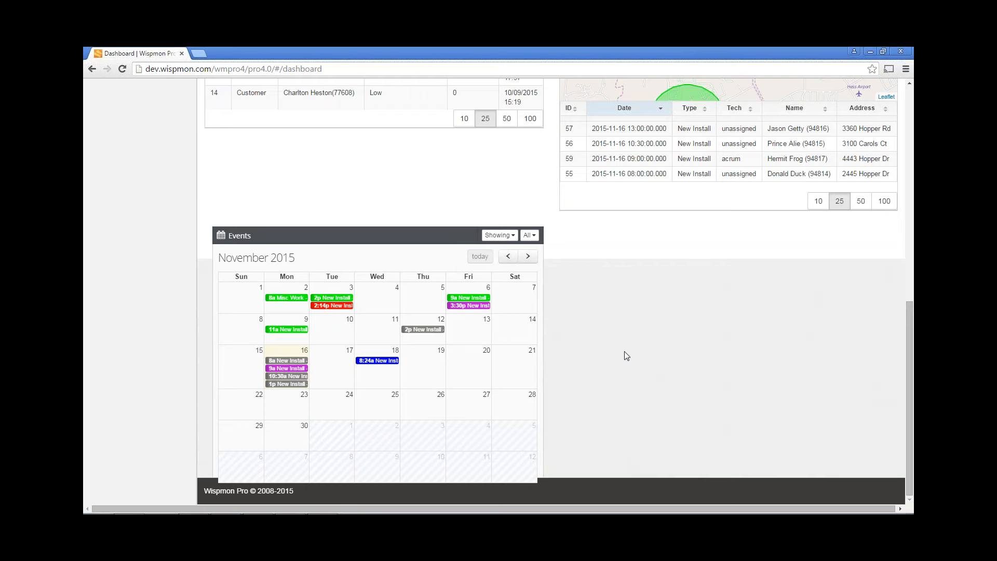
pyautogui.scroll(5, 625, 354)
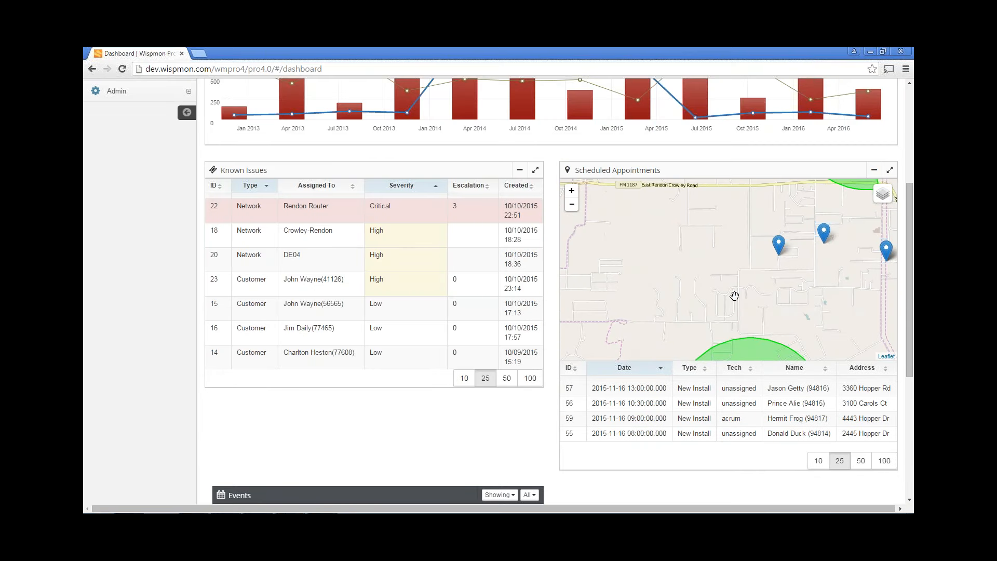
# Scroll back to the page top and expand Ticketing to show search, add and settings options
pyautogui.scroll(-1, 734, 295)
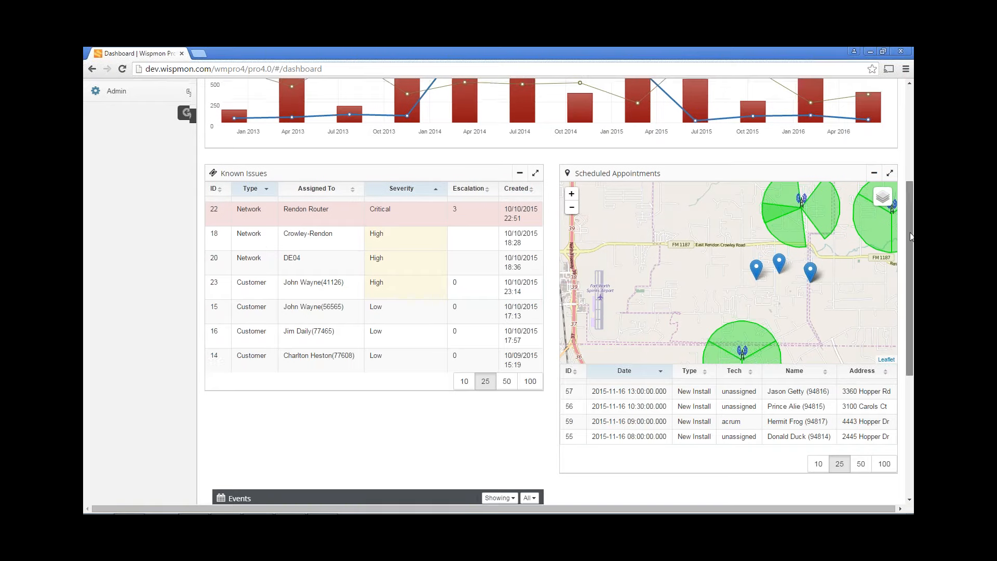
pyautogui.moveTo(908, 237); pyautogui.dragTo(907, 129)
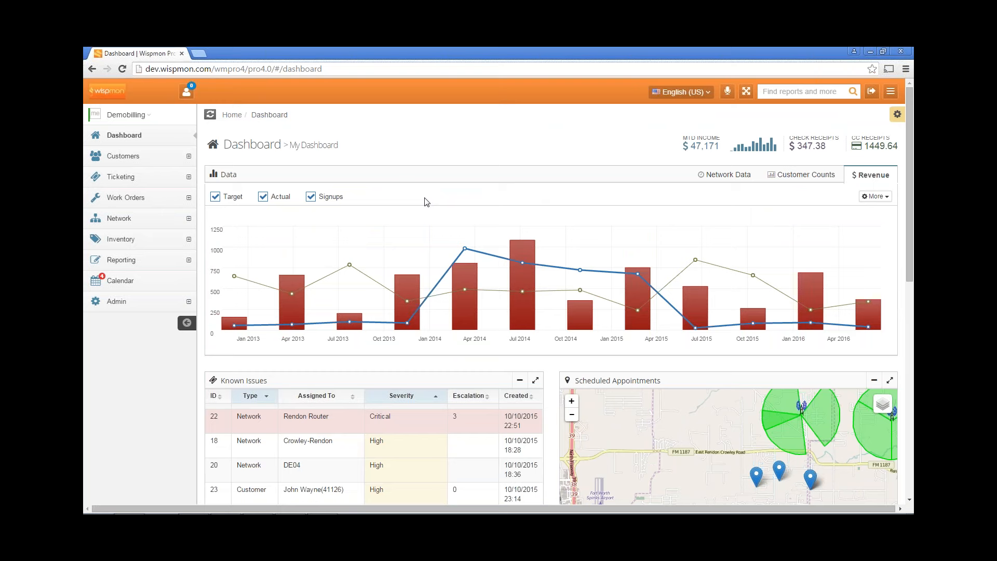
pyautogui.click(139, 179)
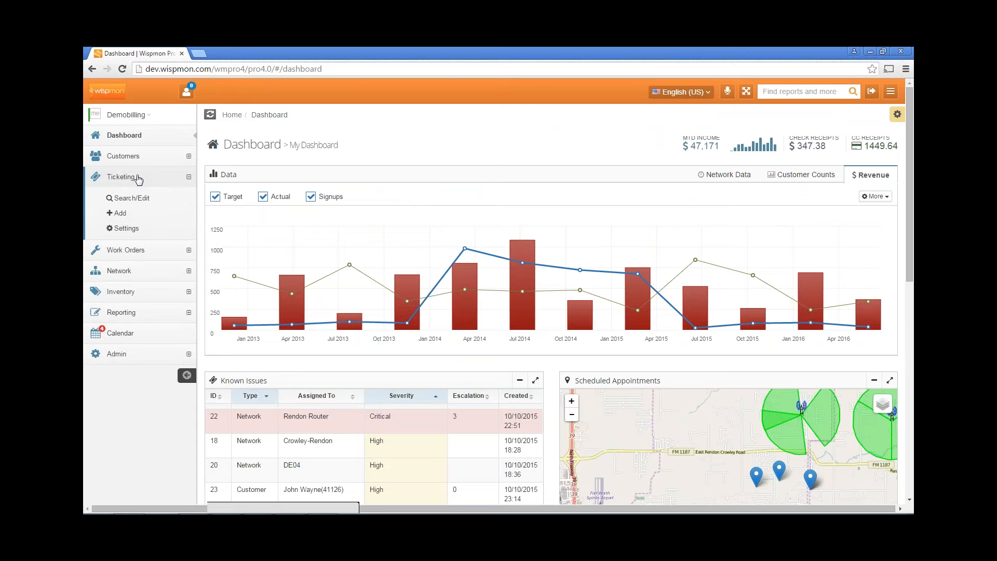
pyautogui.click(123, 215)
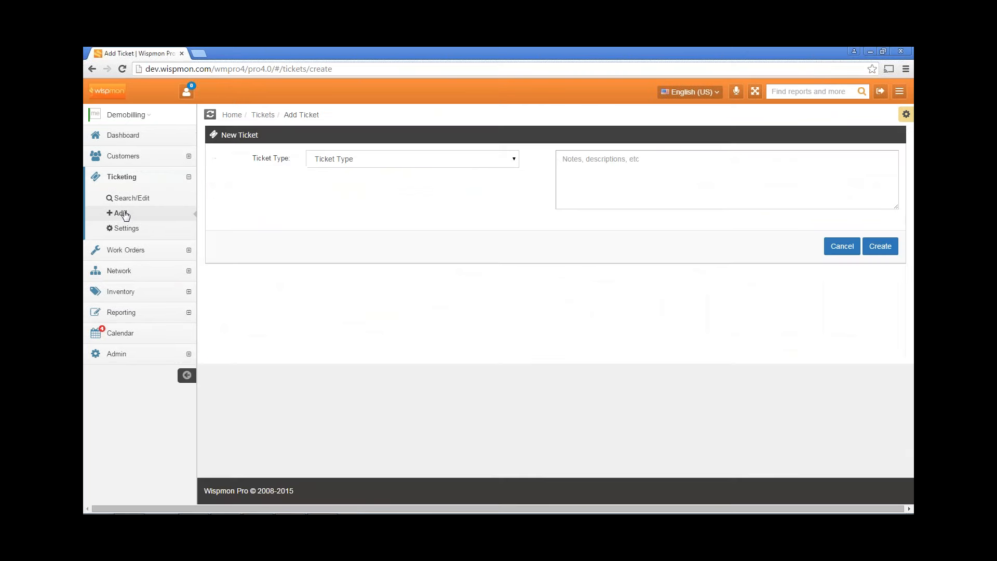
pyautogui.click(408, 164)
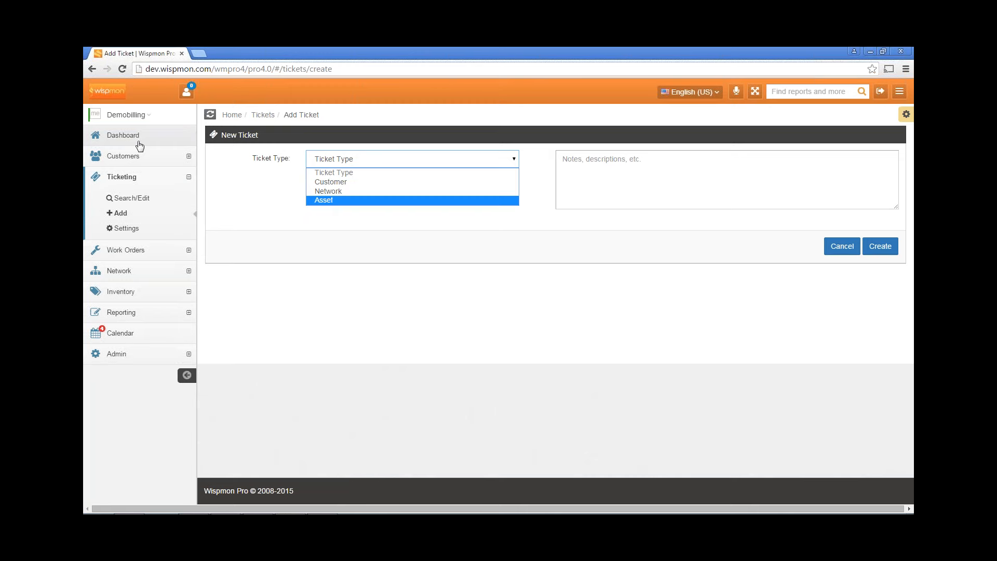
pyautogui.click(128, 137)
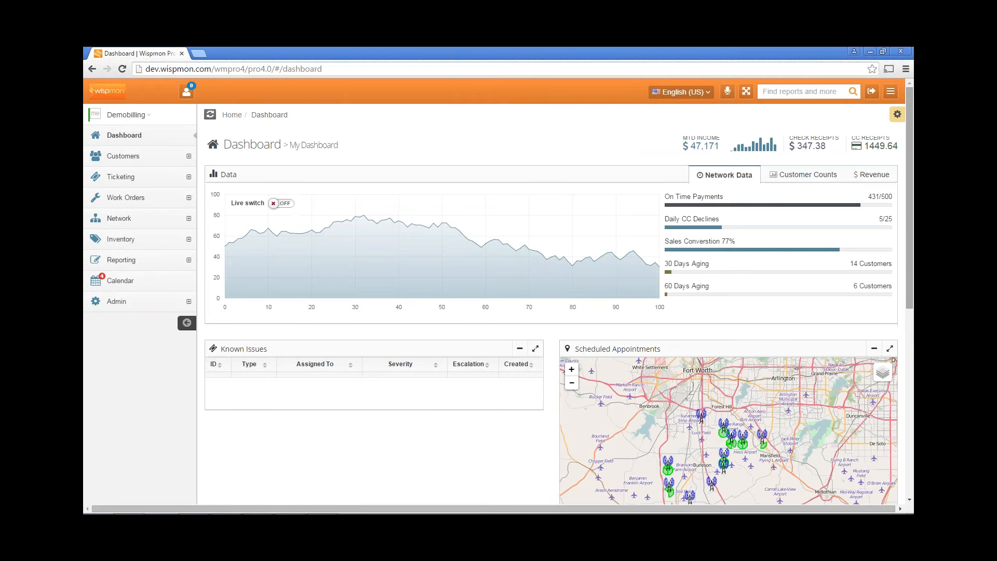
# Zoom the appointments map three levels in on the towers and pins, then expand Ticketing
pyautogui.scroll(-1, 909, 253)
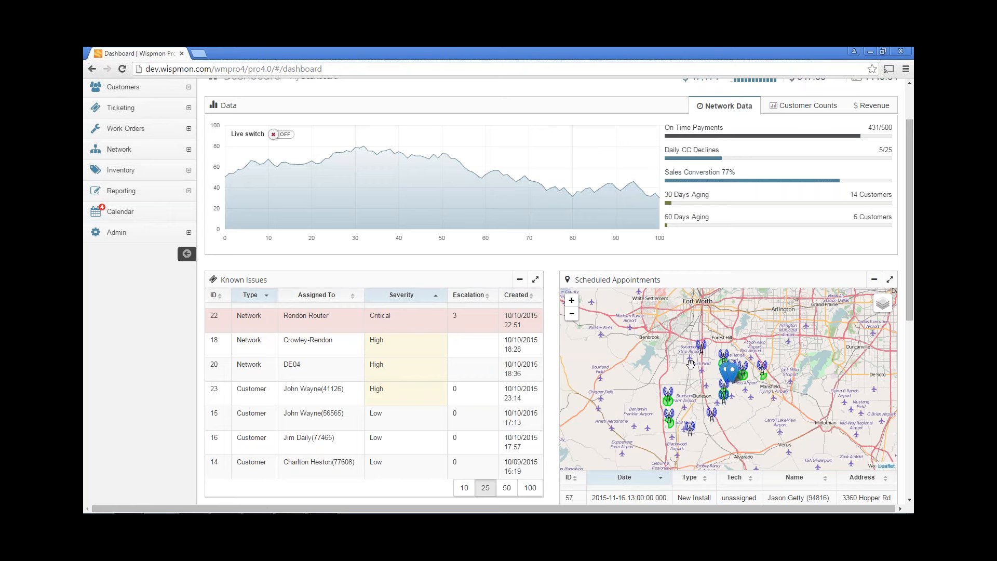
pyautogui.click(571, 302)
pyautogui.click(572, 302)
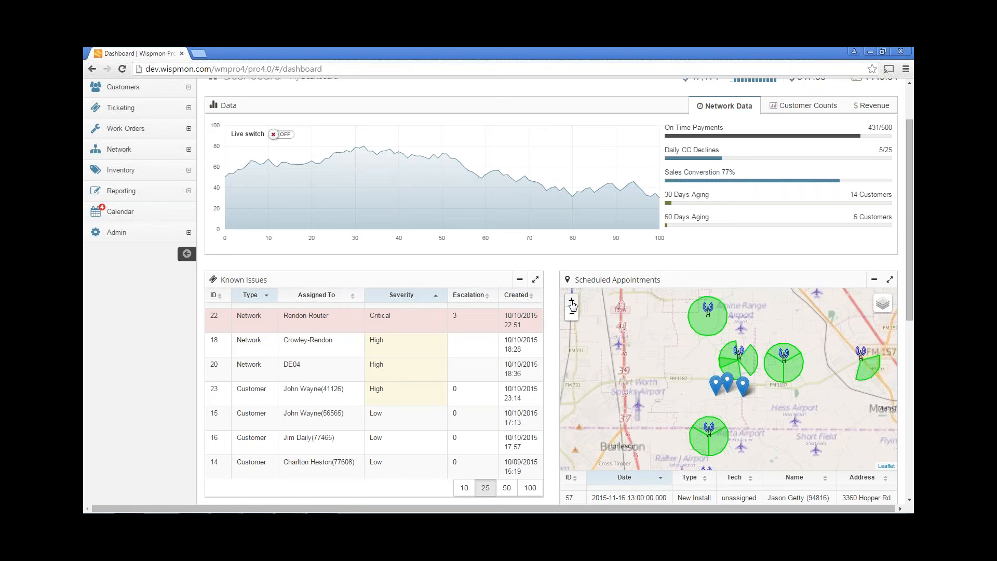
pyautogui.click(571, 302)
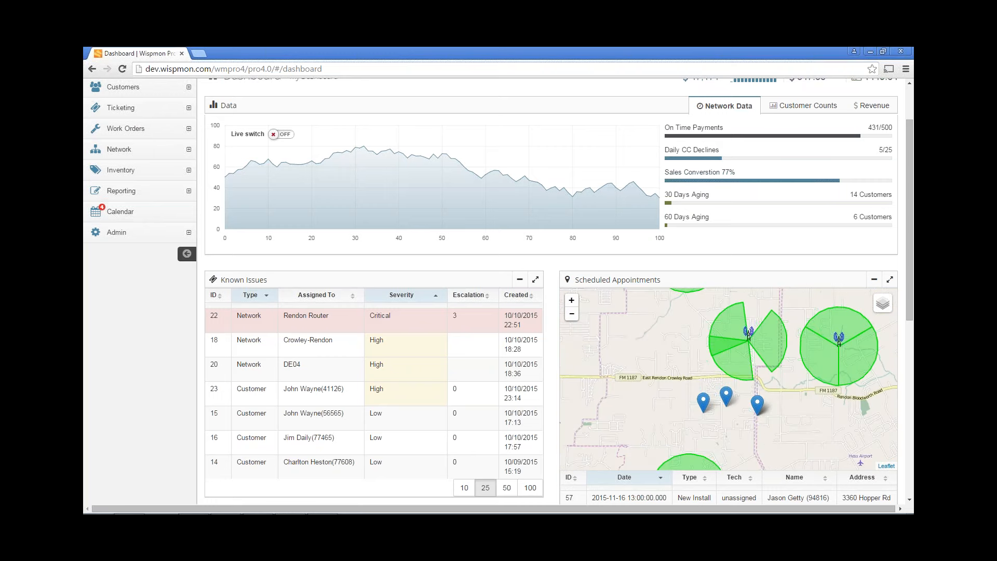
pyautogui.moveTo(632, 331); pyautogui.dragTo(646, 406)
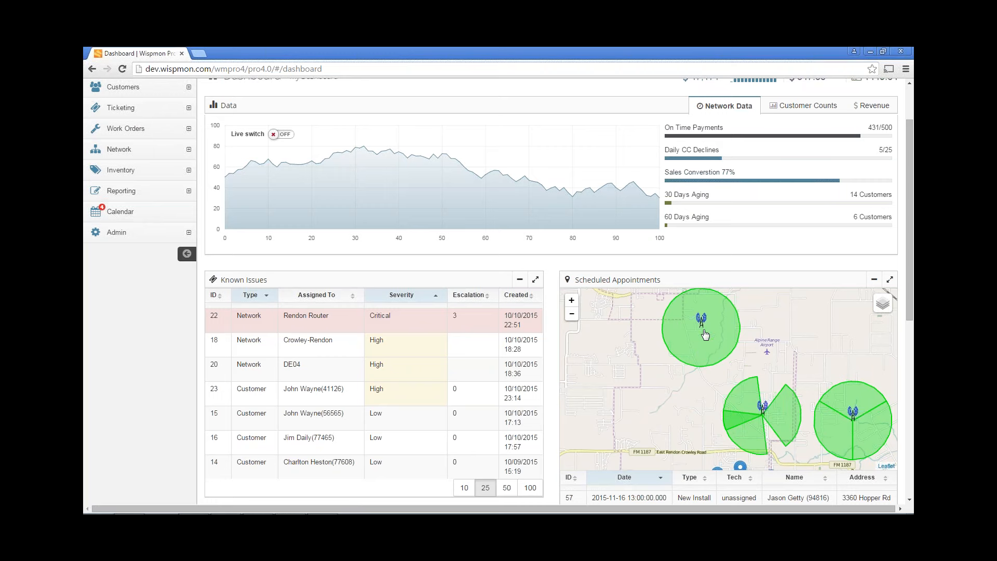
pyautogui.moveTo(648, 425); pyautogui.dragTo(647, 353)
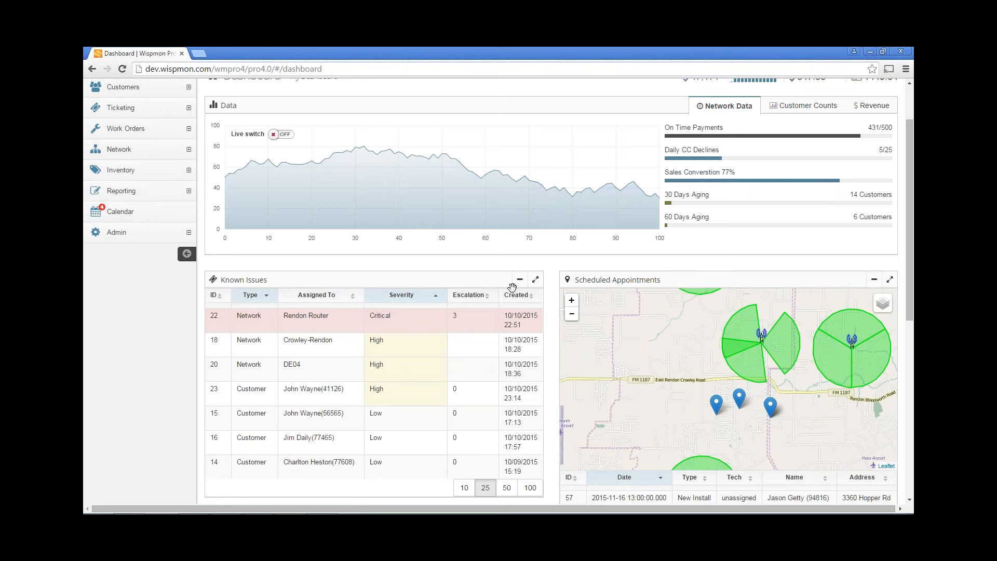
pyautogui.click(120, 107)
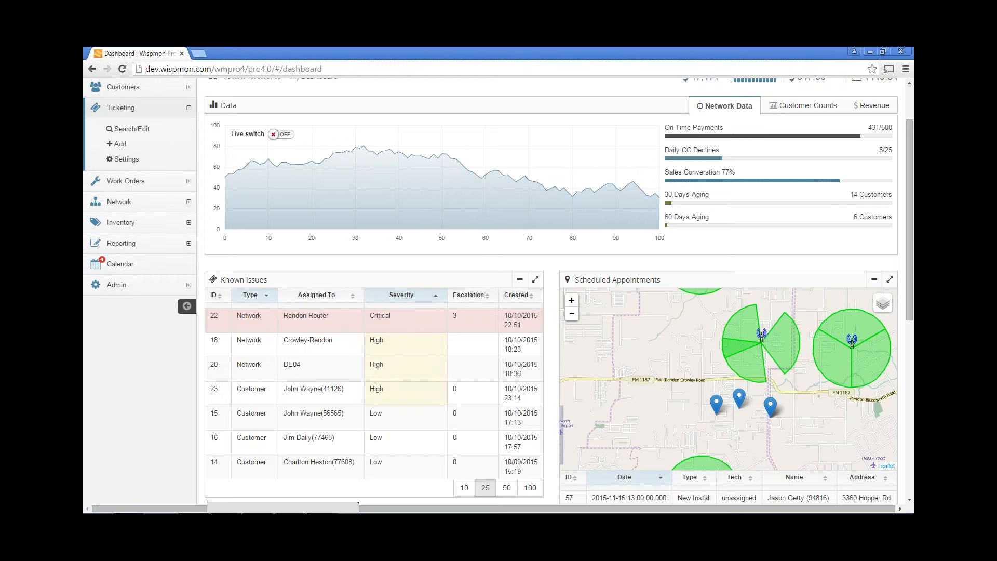
# Add a ticket with type Network, device Rendon_core and severity Critical
pyautogui.click(119, 146)
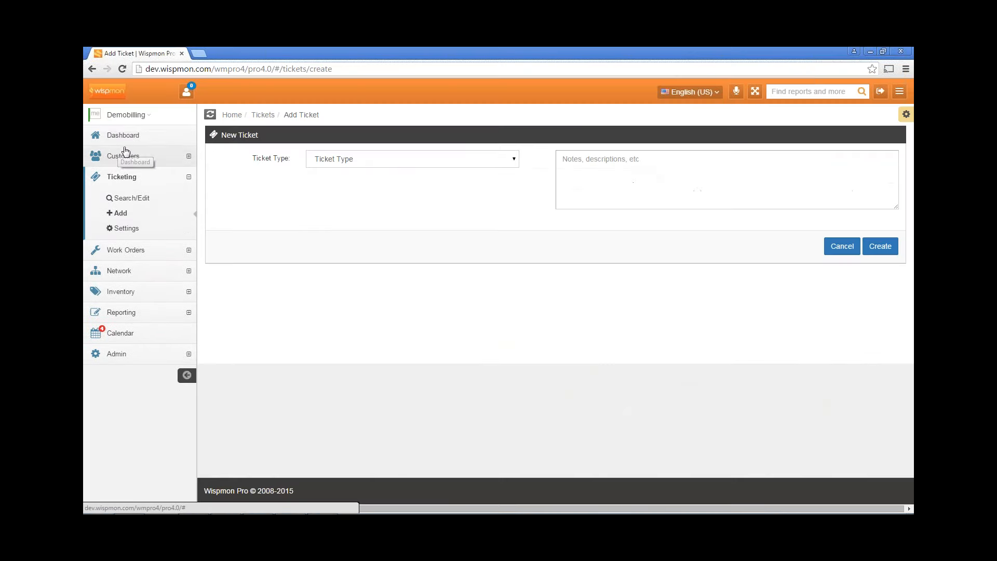
pyautogui.click(385, 160)
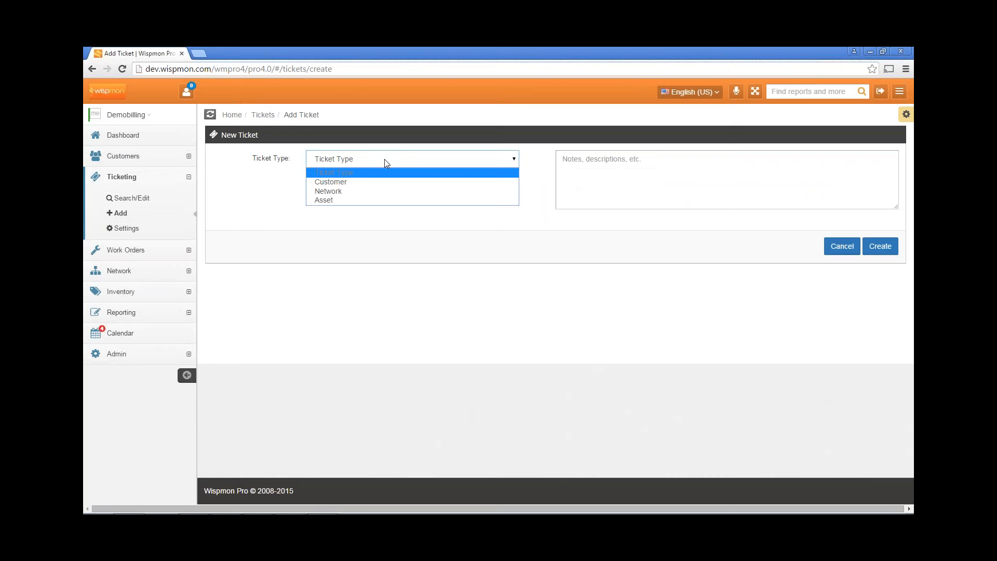
pyautogui.click(368, 191)
pyautogui.click(386, 186)
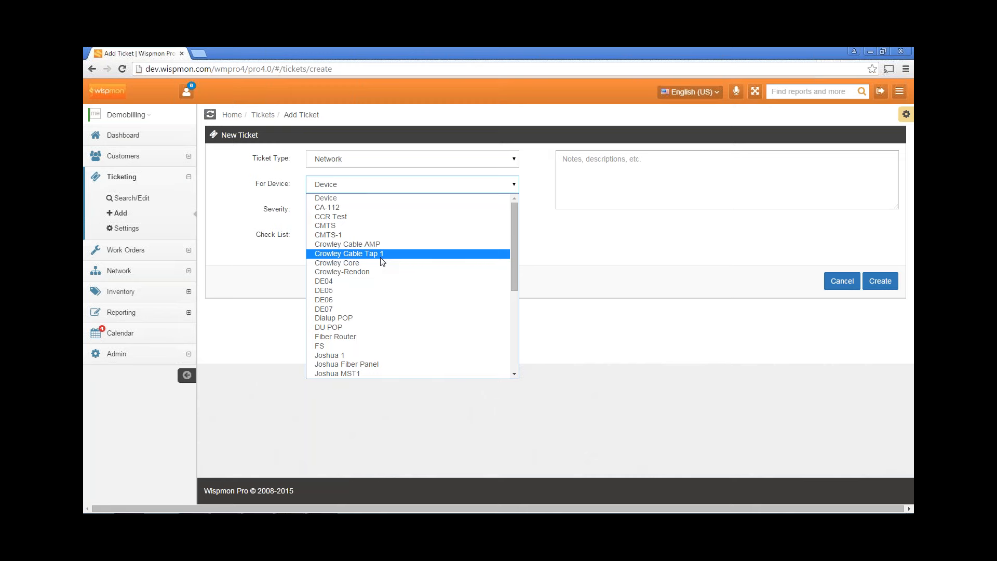
pyautogui.scroll(-3, 383, 262)
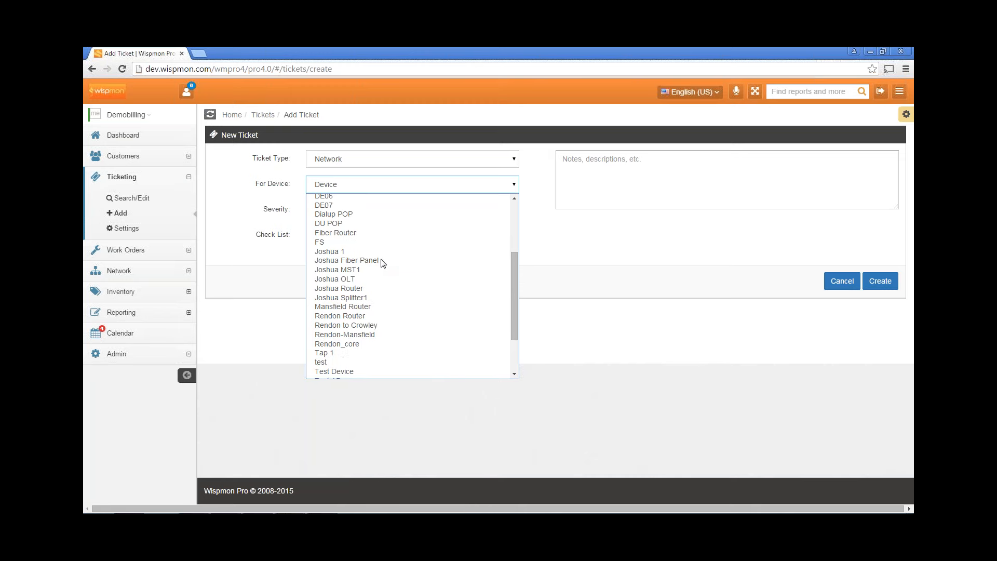
pyautogui.click(372, 346)
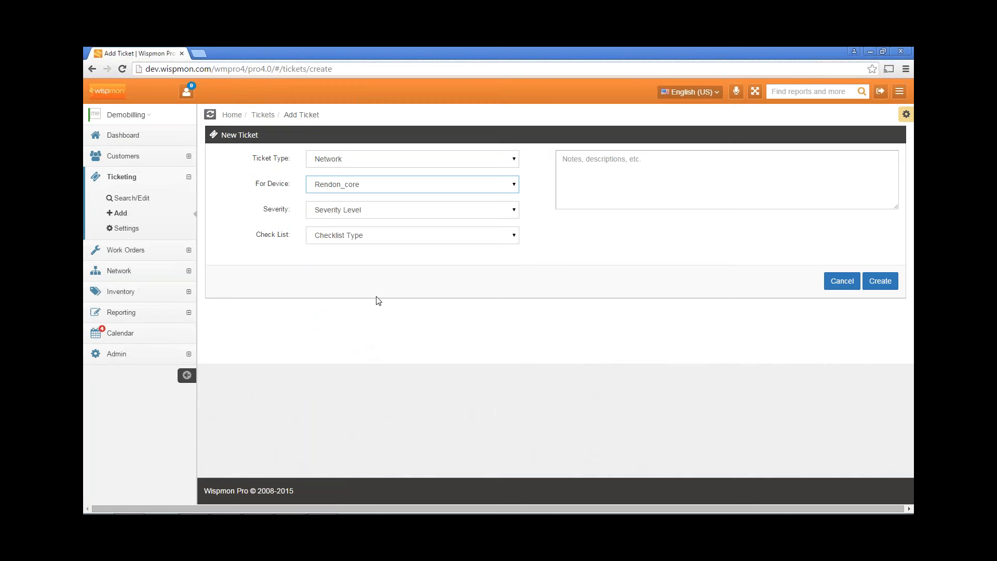
pyautogui.click(381, 213)
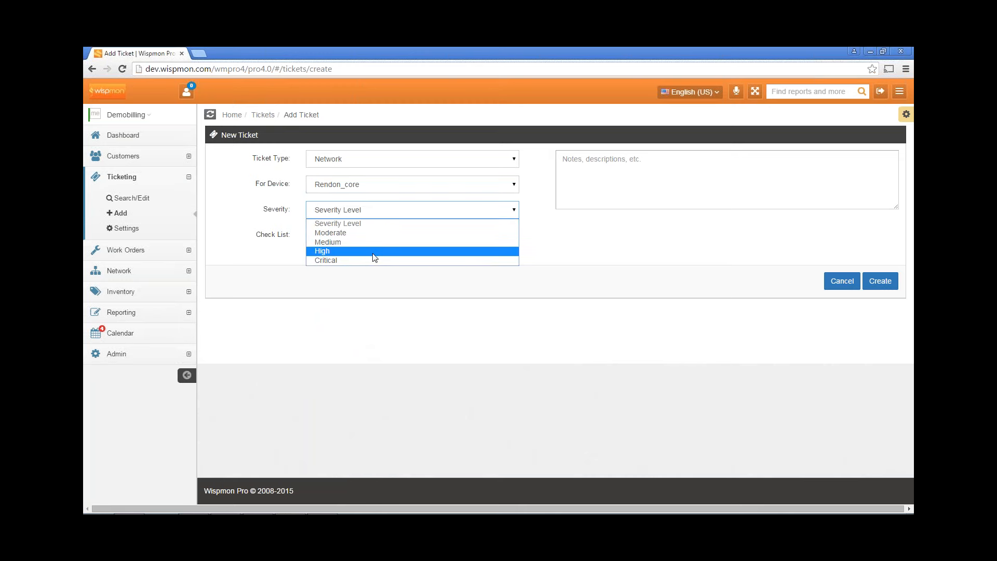
pyautogui.click(373, 259)
pyautogui.click(380, 238)
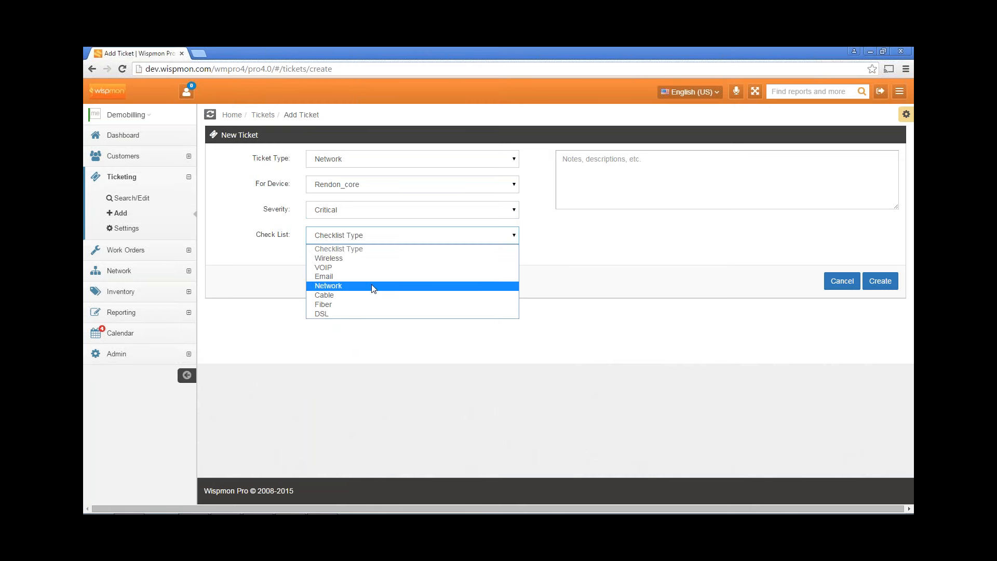
pyautogui.click(375, 162)
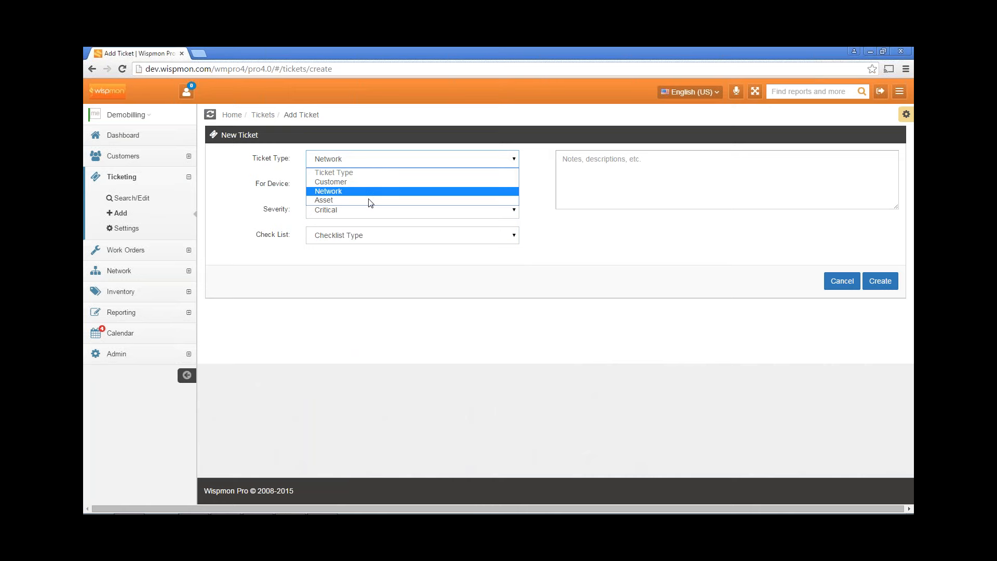
pyautogui.click(365, 162)
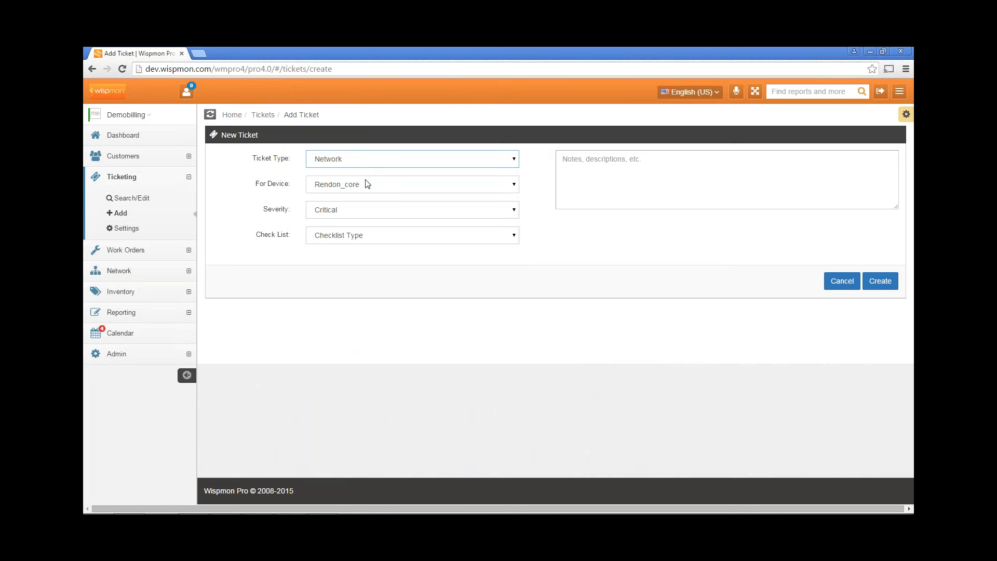
# Keep Network, Rendon_core and Critical, and attach the Network checklist to the ticket
pyautogui.click(363, 165)
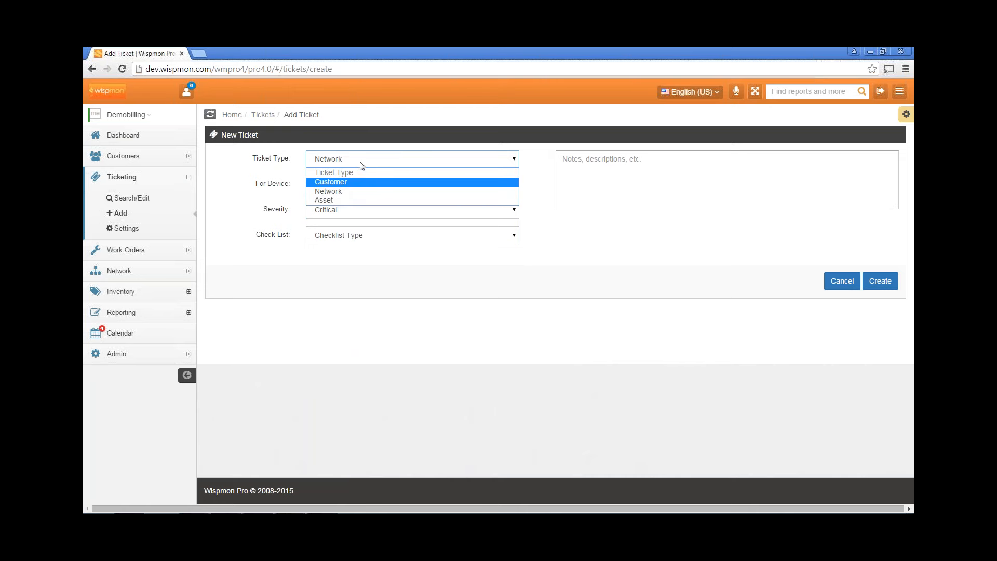
pyautogui.click(360, 163)
pyautogui.click(366, 185)
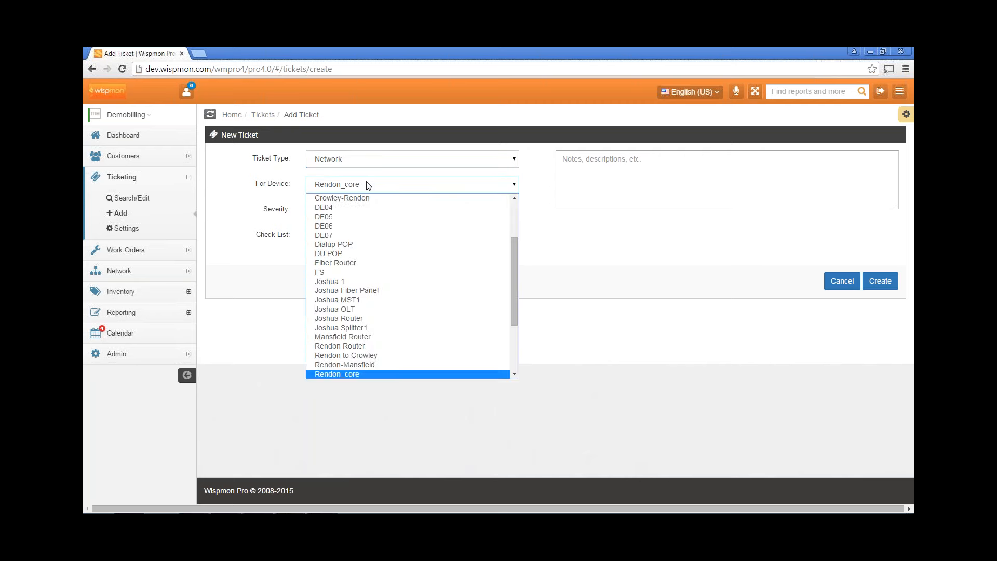
pyautogui.click(367, 186)
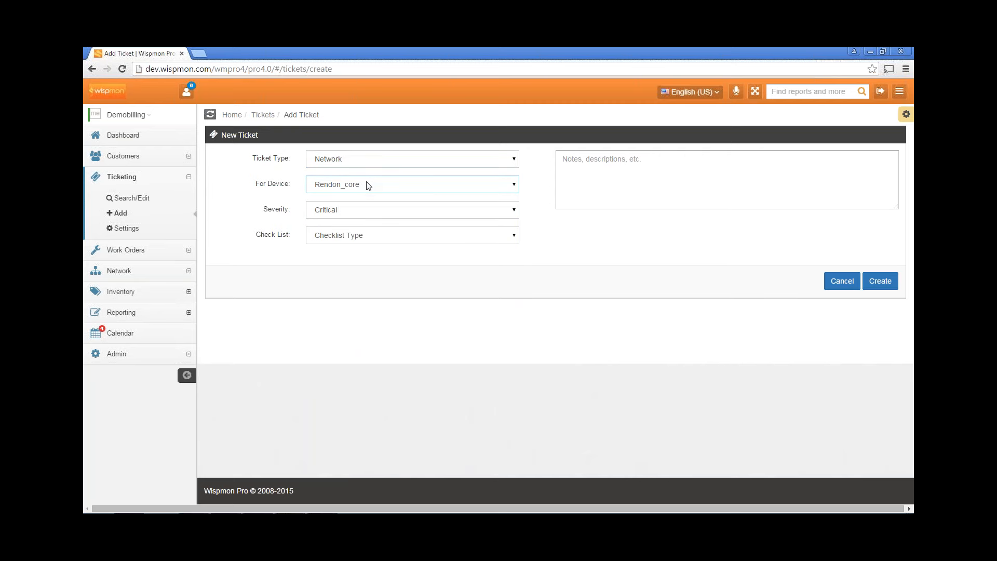
pyautogui.click(367, 214)
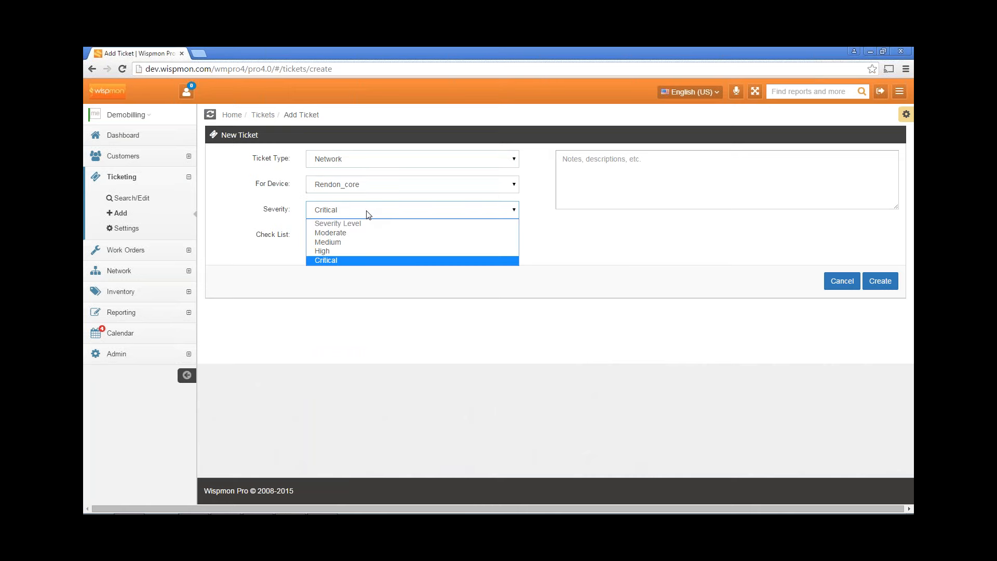
pyautogui.click(368, 214)
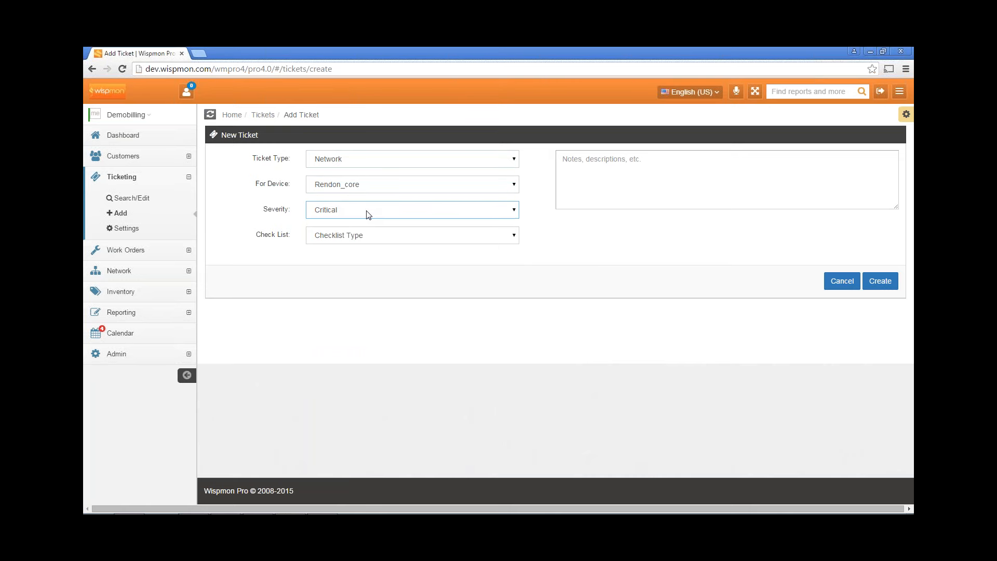
pyautogui.click(371, 236)
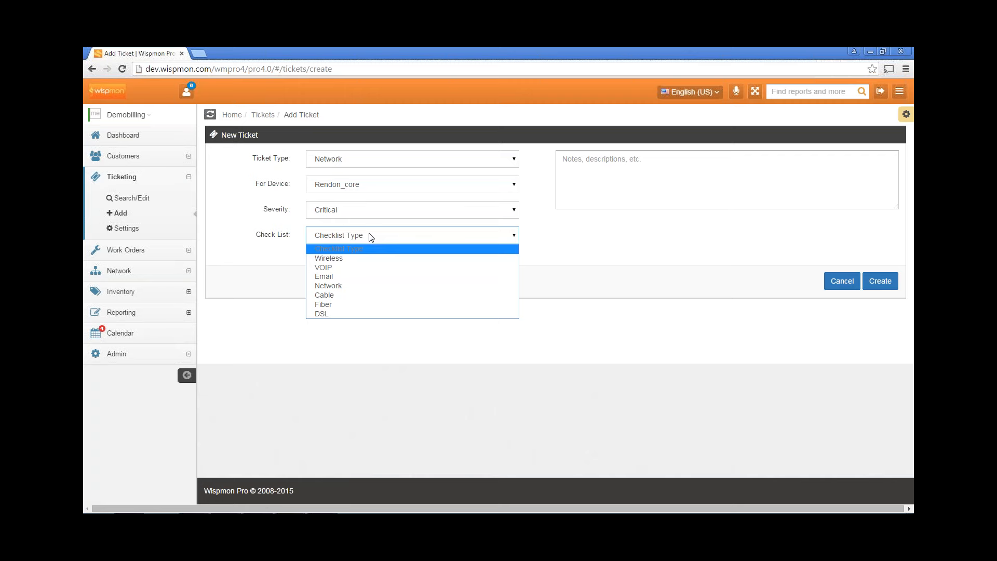
pyautogui.click(367, 288)
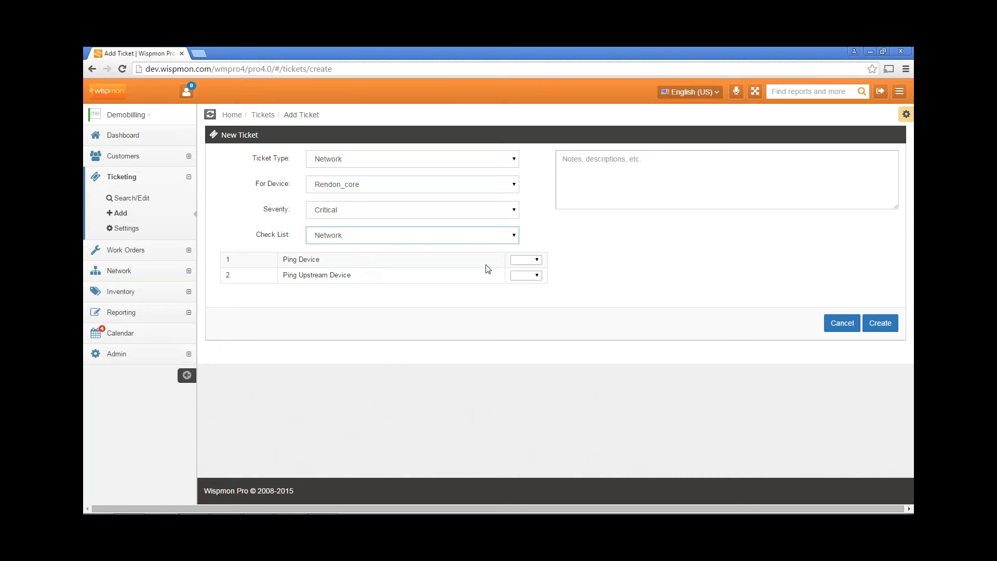
# Mark Ping Device as Fail and Ping Upstream Device as Pass
pyautogui.click(537, 260)
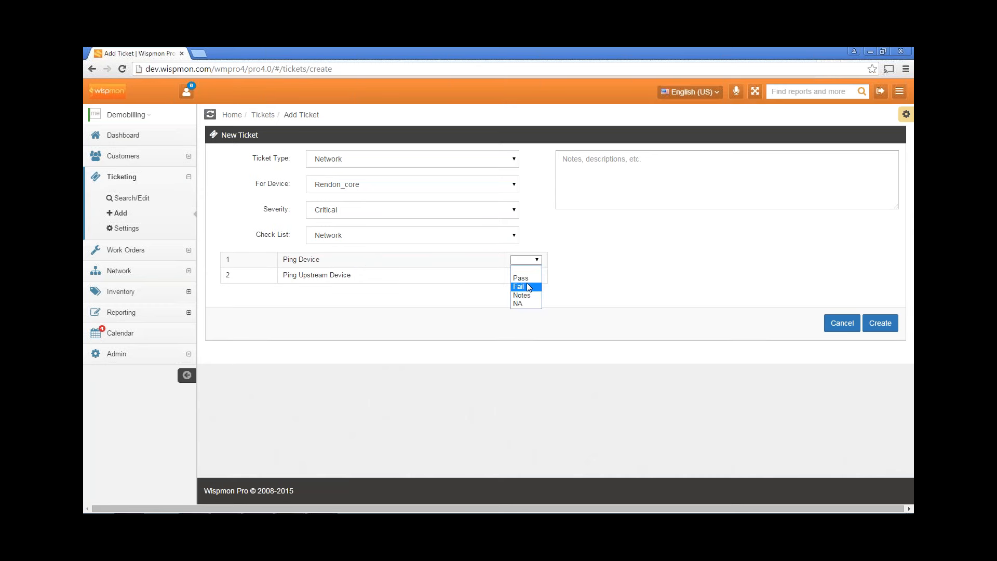
pyautogui.click(528, 287)
pyautogui.click(537, 276)
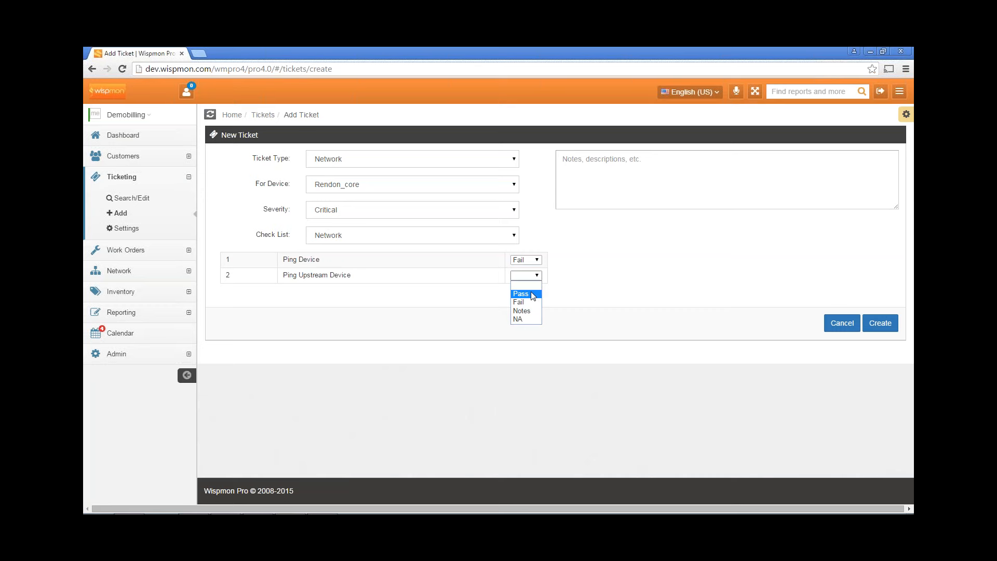
pyautogui.click(533, 295)
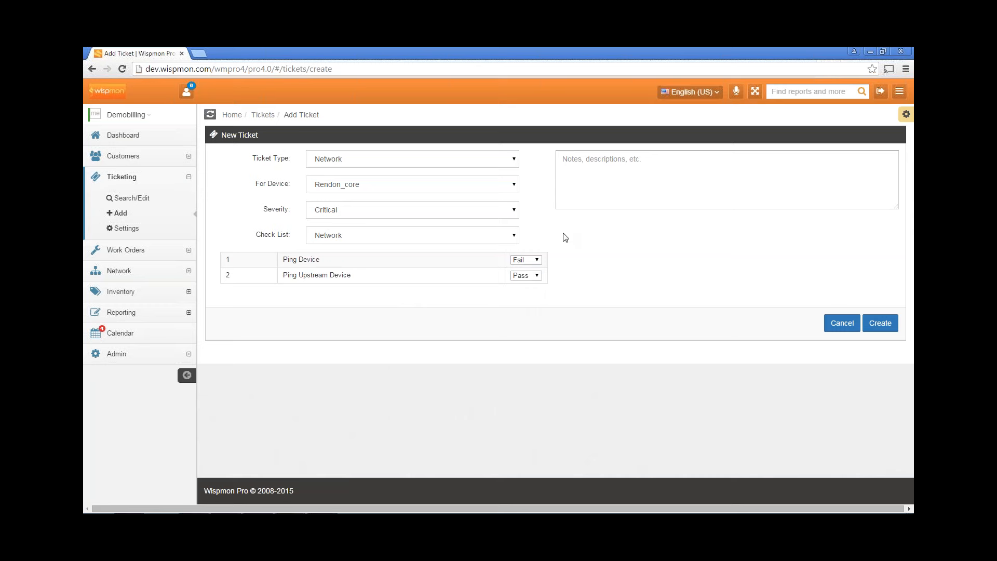
# Write the note 'Large number of calls associated with this event.', correcting the typos
pyautogui.click(622, 190)
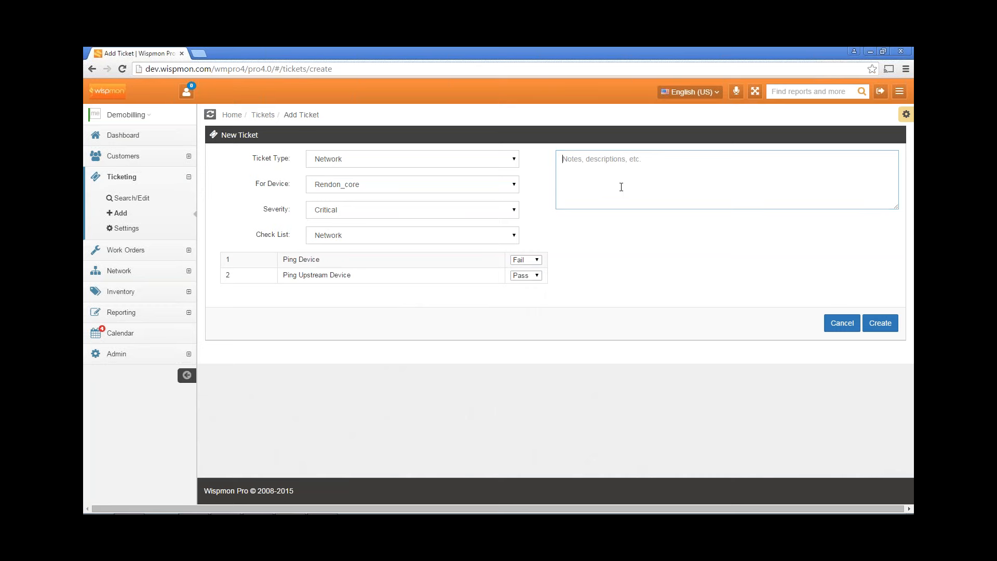
pyautogui.write('Large nubmber of call s associ')
pyautogui.click(621, 188)
pyautogui.write('ate')
pyautogui.moveTo(620, 159); pyautogui.dragTo(720, 175)
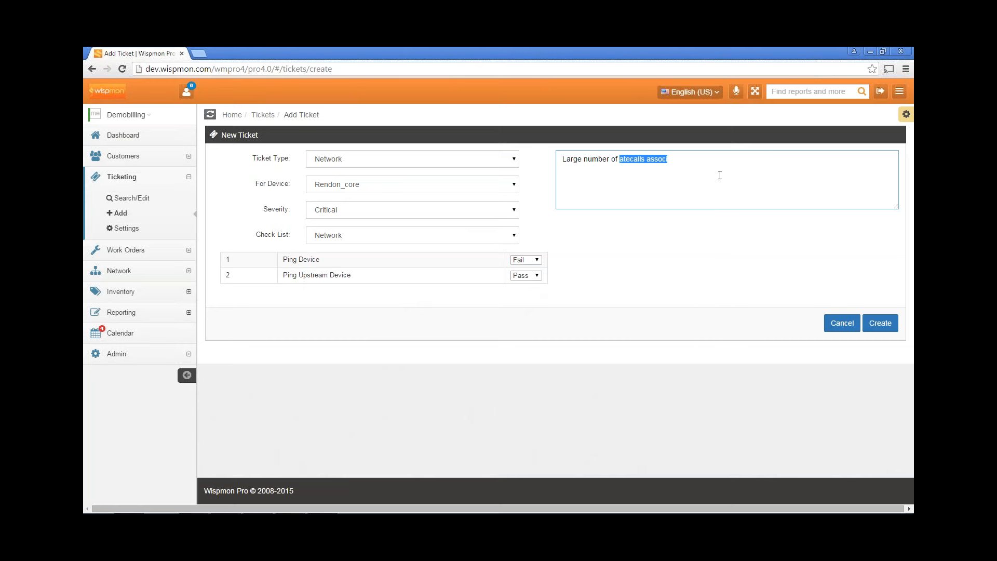
pyautogui.write('calls associated with this event.')
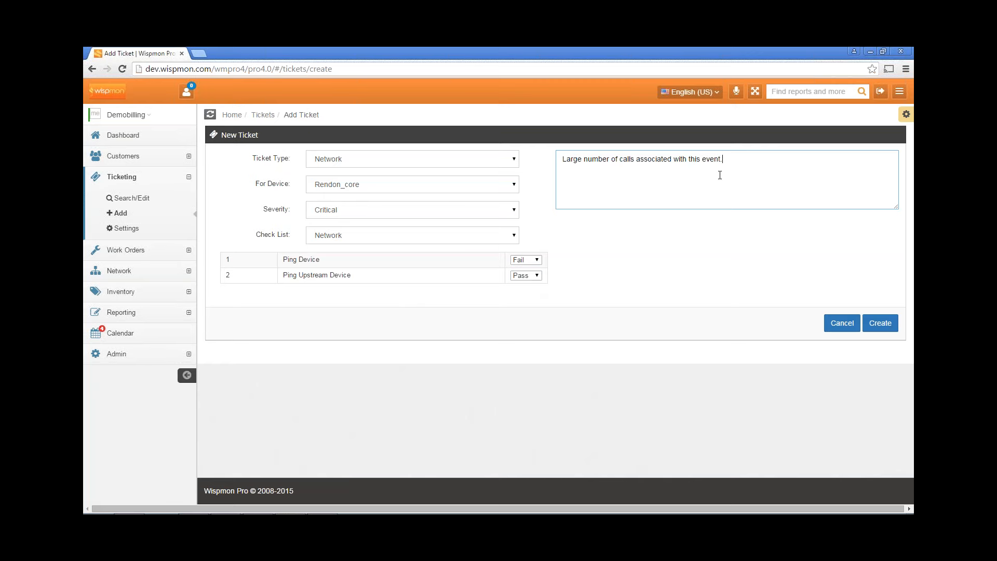
# Create the ticket, saved as ticket 35 under Known Issues, and start another new ticket
pyautogui.click(880, 323)
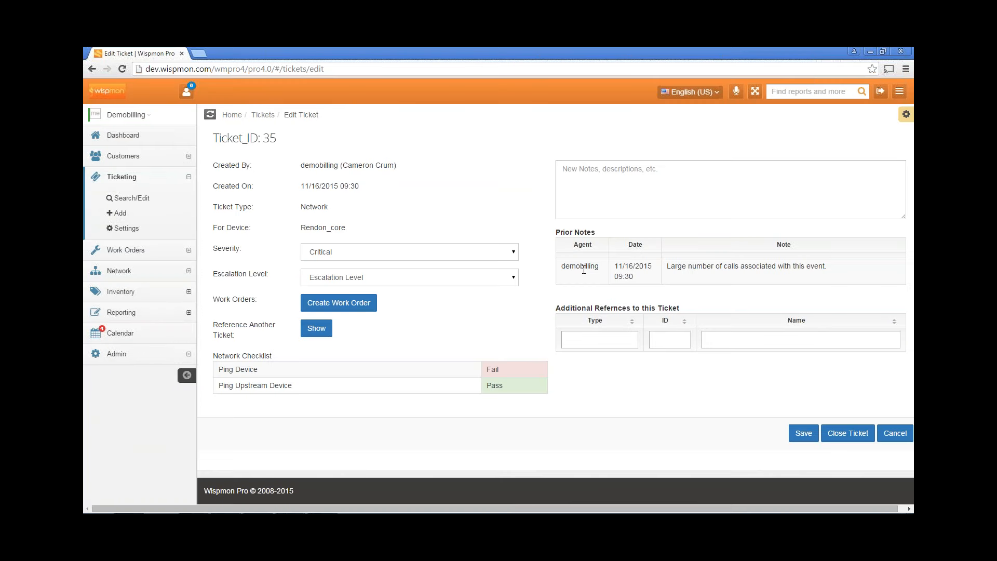
pyautogui.click(133, 136)
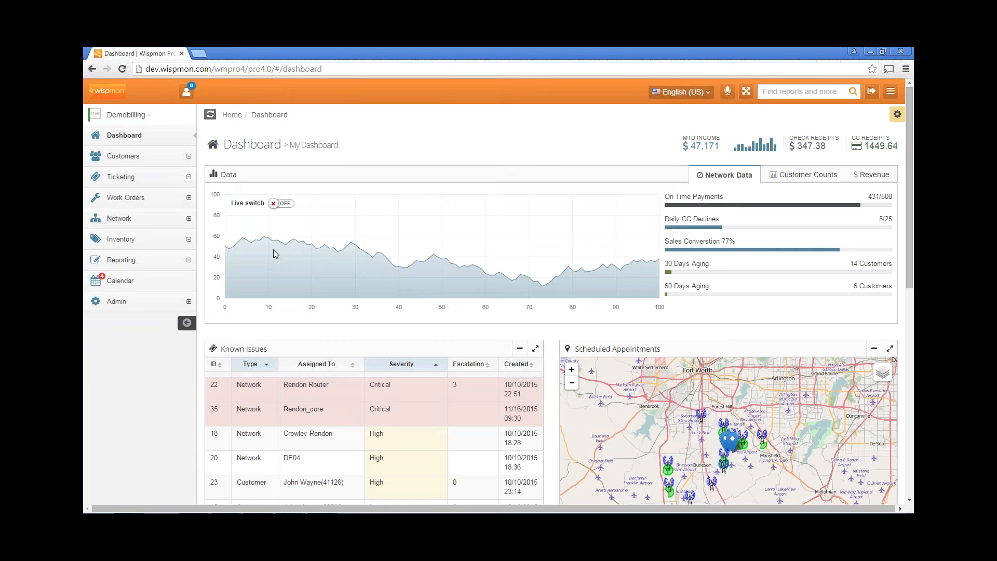
pyautogui.click(137, 182)
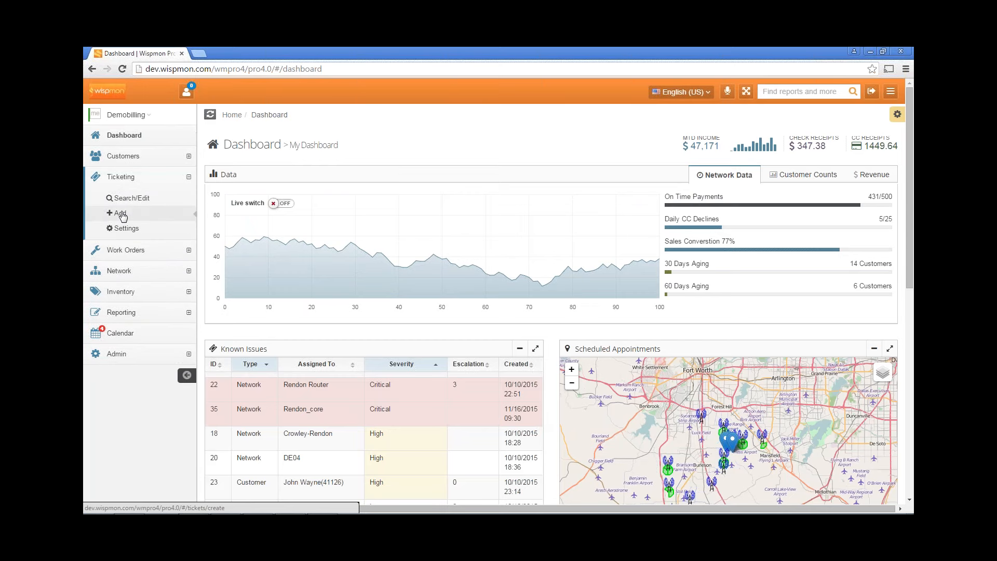
pyautogui.click(121, 213)
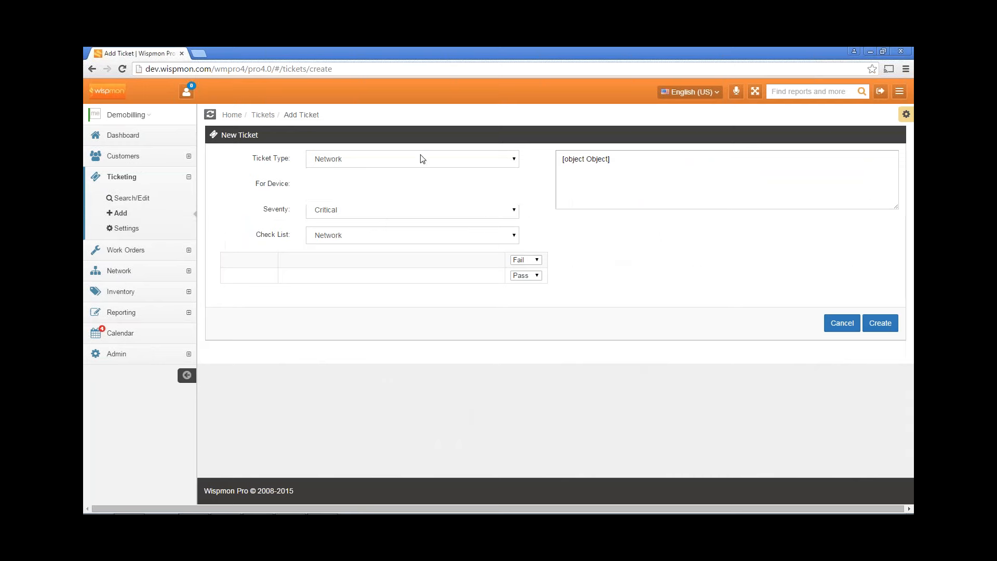
# Make it a Customer ticket for the matching customer on the Residential Basic Service 1 plan
pyautogui.click(422, 159)
pyautogui.click(408, 179)
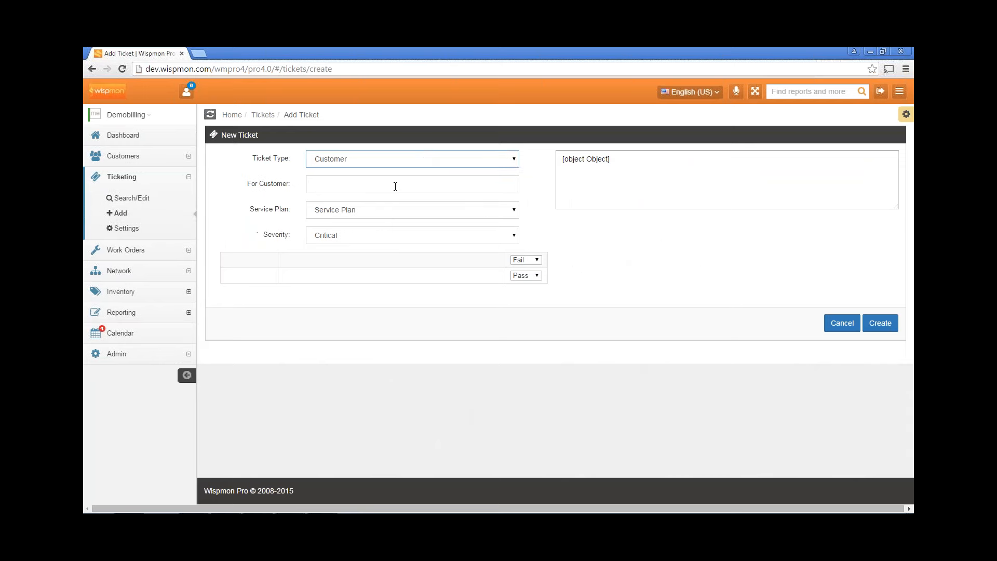
pyautogui.click(396, 186)
pyautogui.write('way')
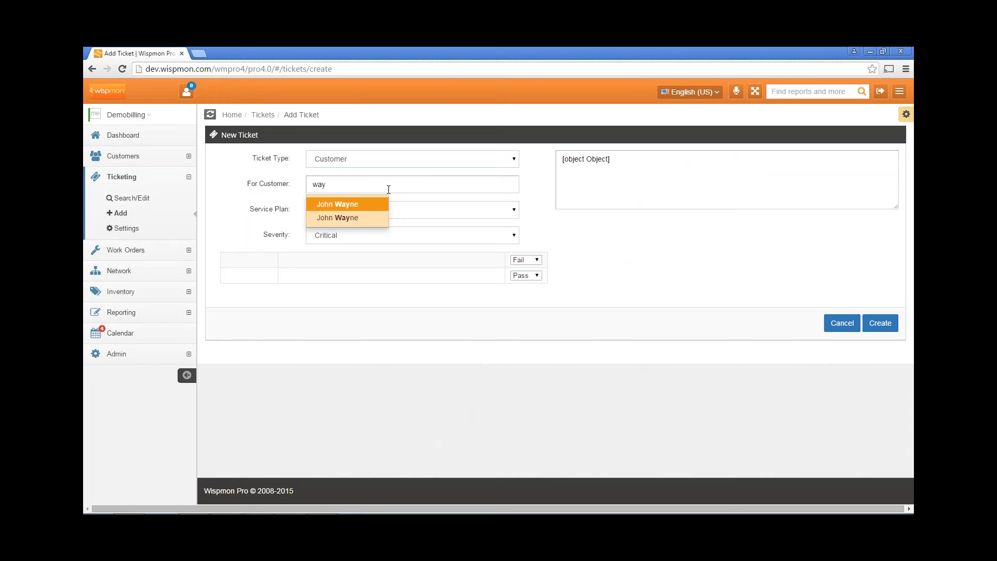
pyautogui.click(366, 211)
pyautogui.click(397, 211)
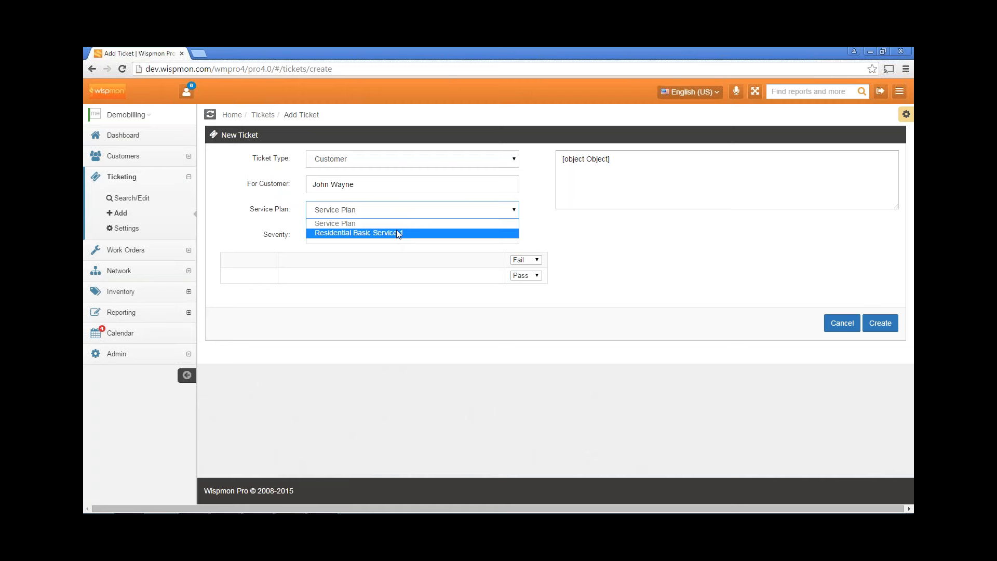
pyautogui.click(397, 234)
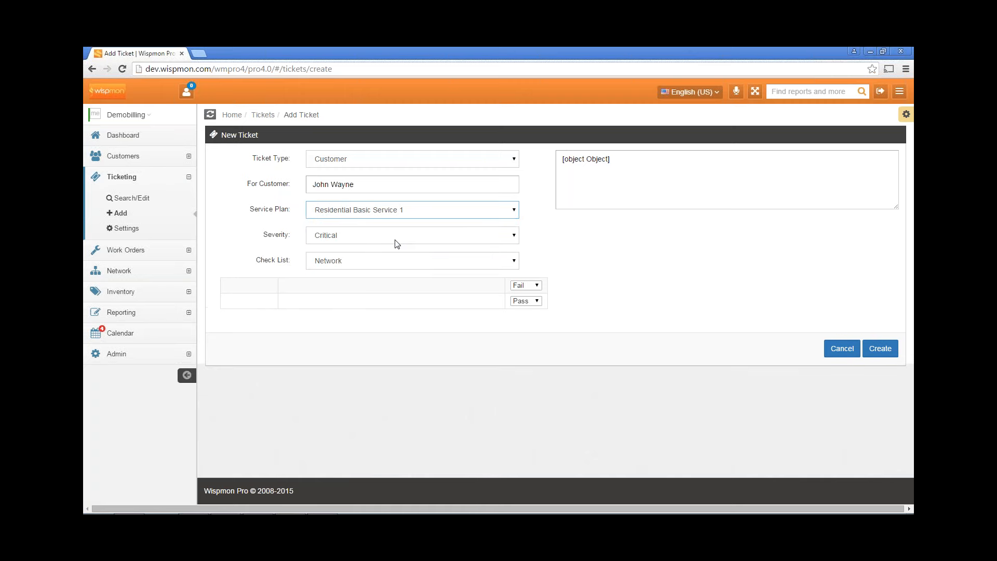
# Set severity High, use the Wireless checklist, and mark Cycled POE Pass and Ping Internet Fail
pyautogui.click(397, 243)
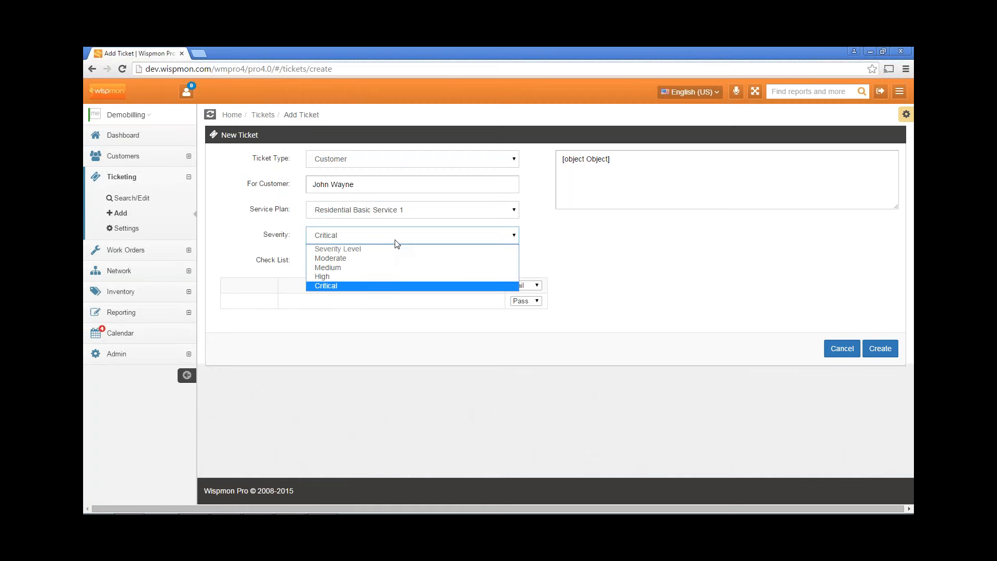
pyautogui.click(392, 277)
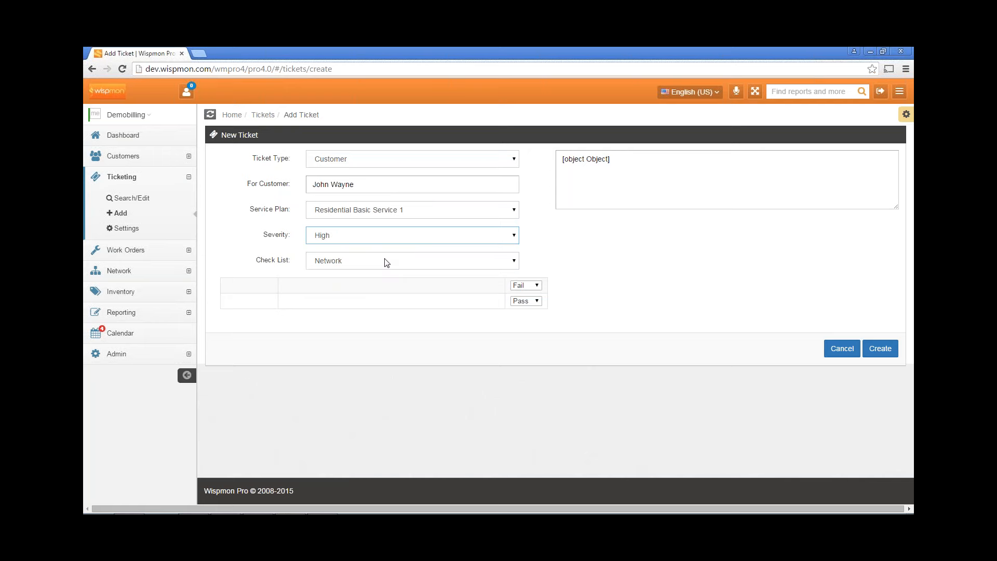
pyautogui.click(385, 261)
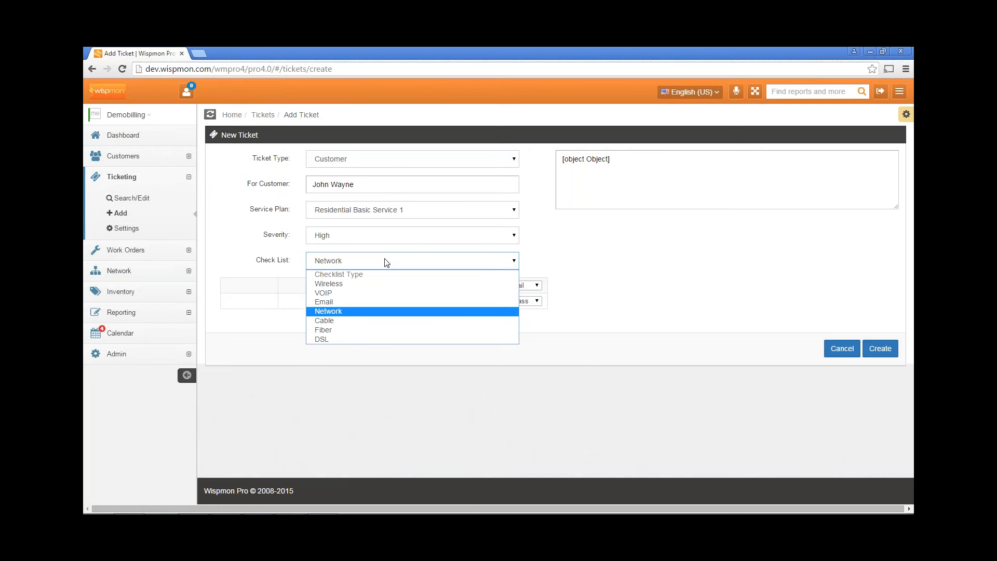
pyautogui.click(383, 289)
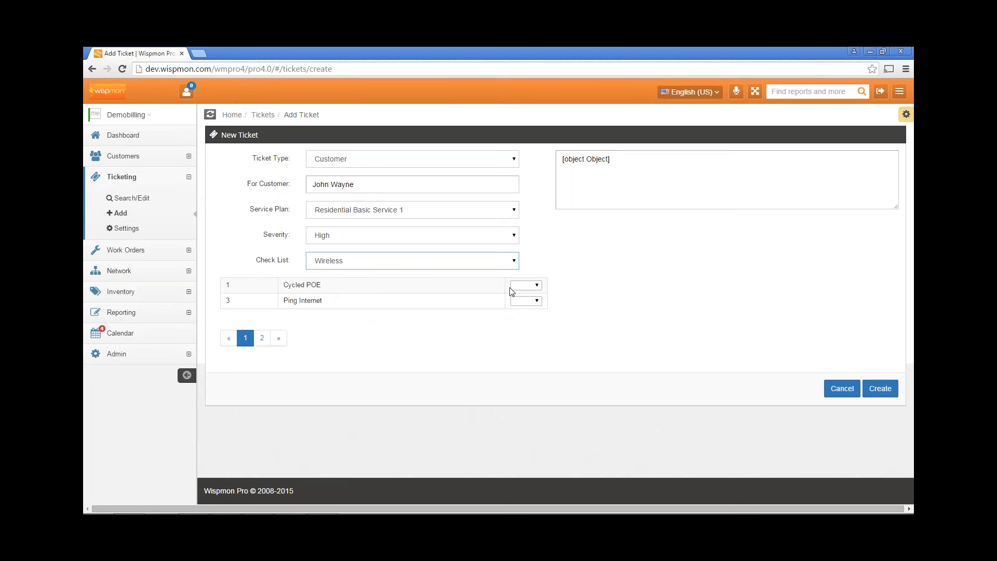
pyautogui.click(538, 286)
pyautogui.click(514, 304)
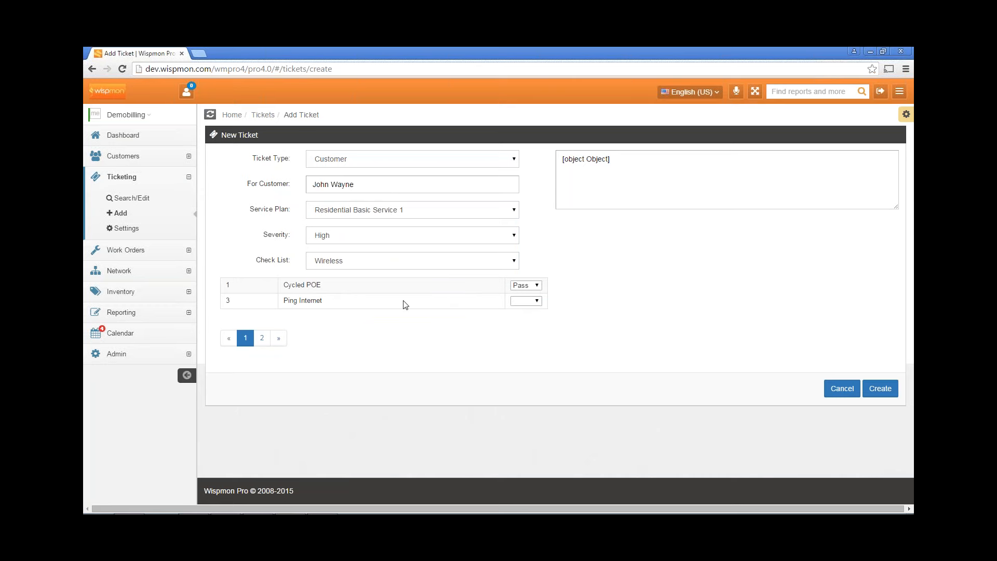
pyautogui.click(534, 301)
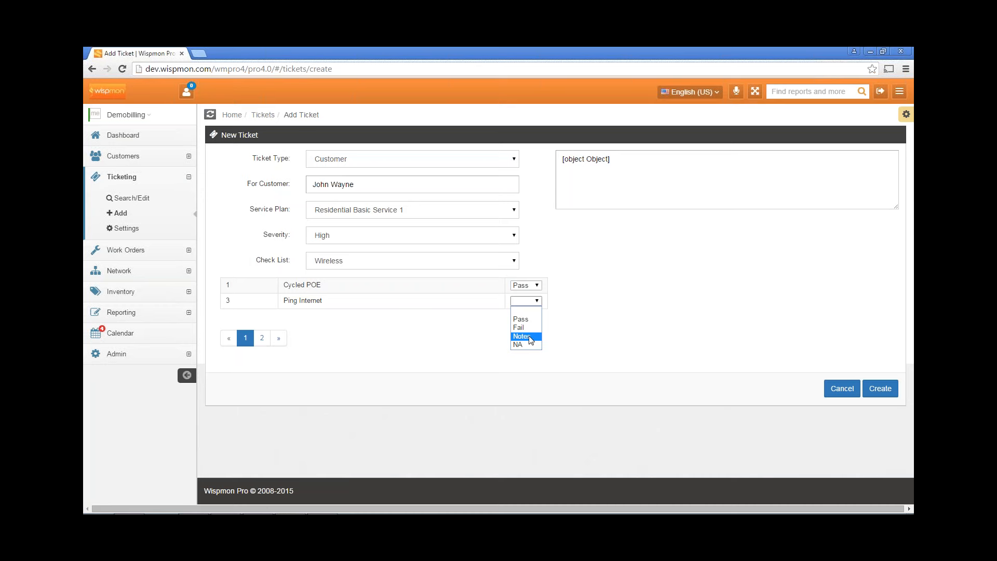
pyautogui.click(523, 330)
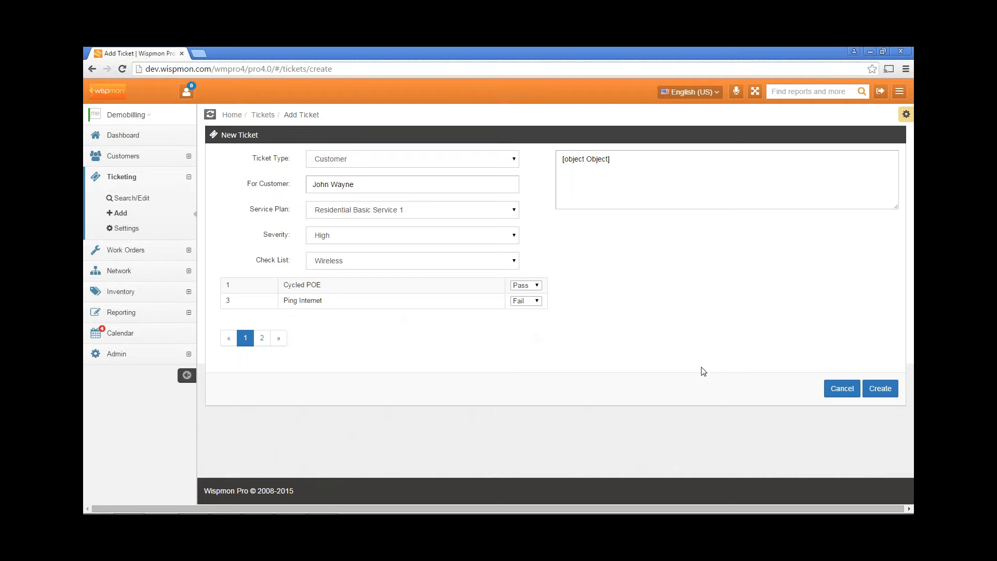
# Save the new ticket and go to Ticketing Settings to view the checklist types
pyautogui.click(866, 387)
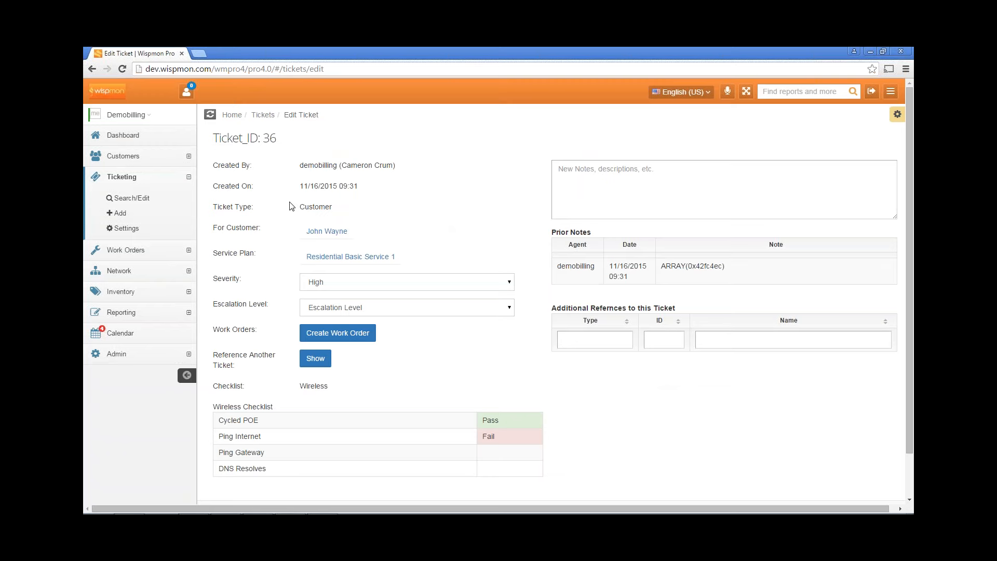
pyautogui.click(127, 229)
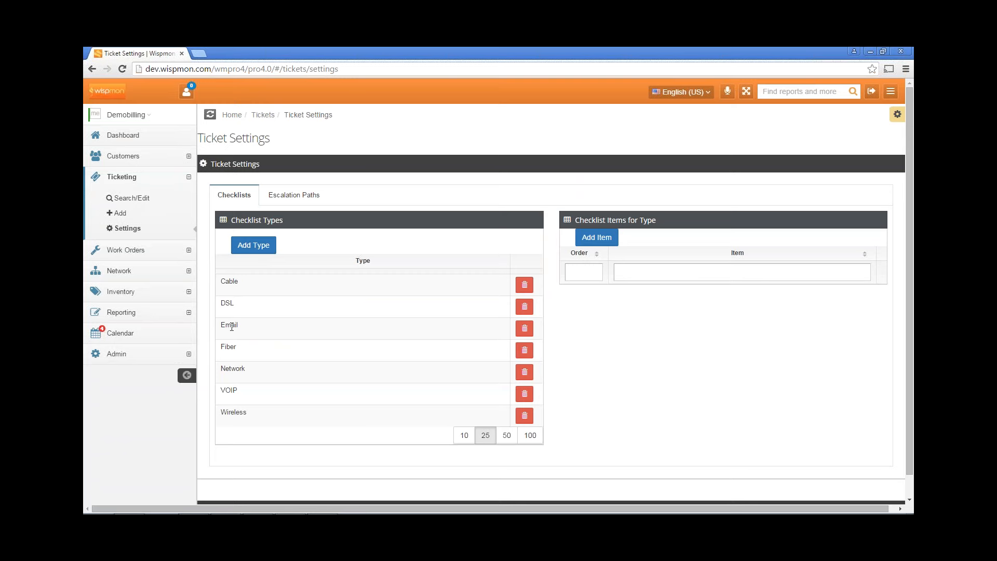
# Review the Fiber and Wireless checklist items, then show the Escalation Paths tab
pyautogui.click(236, 347)
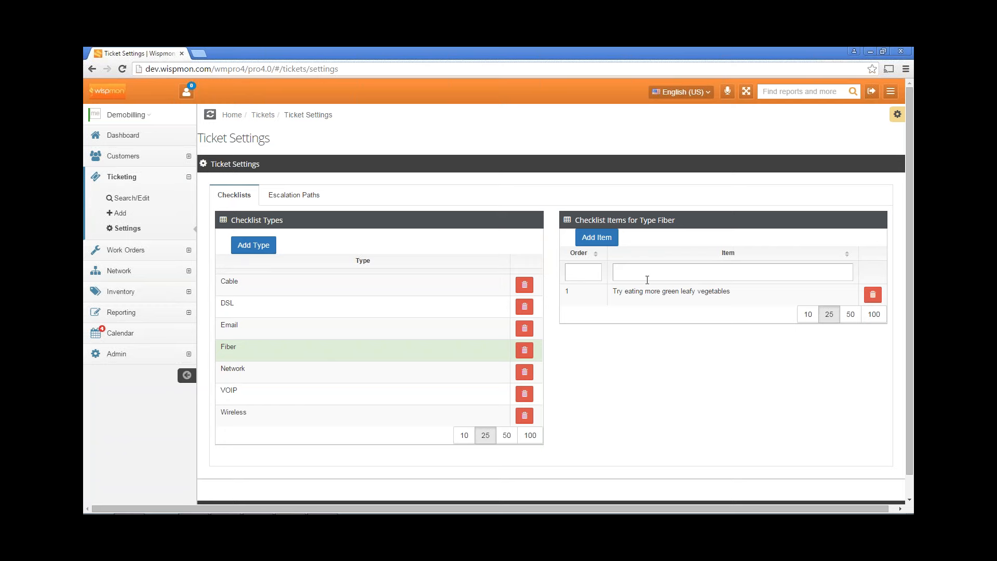
pyautogui.click(256, 414)
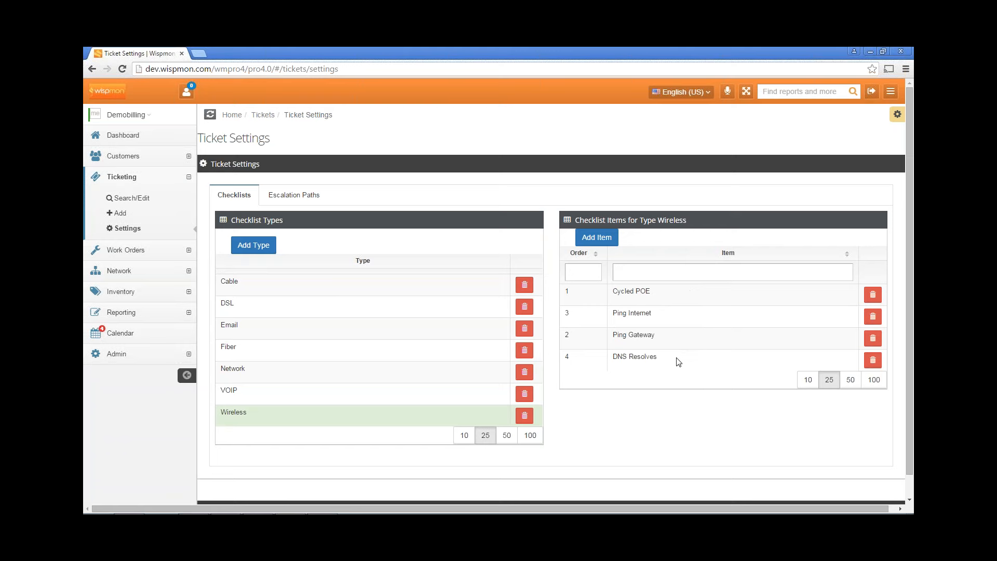
pyautogui.click(313, 198)
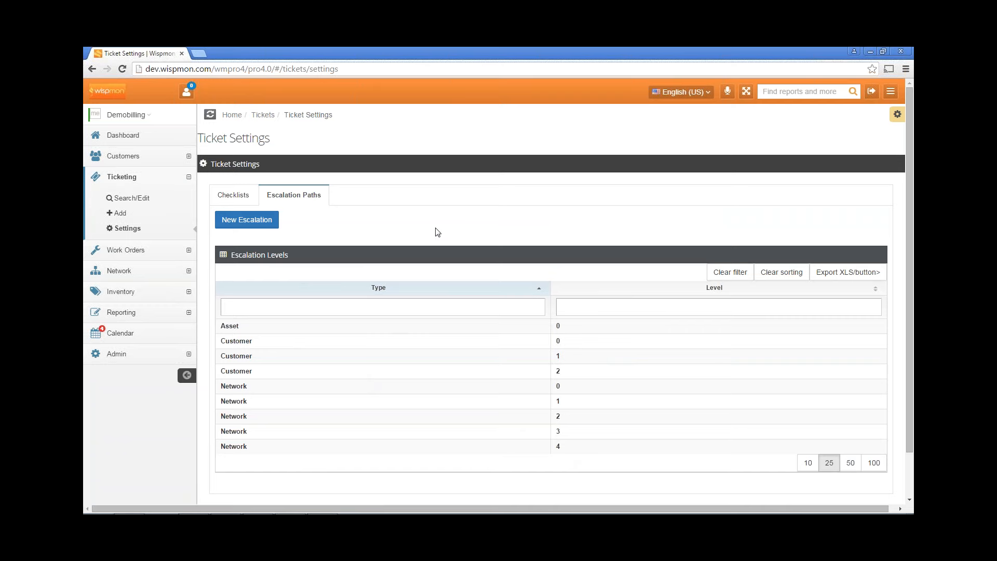
# Open Customers > Customers and Plans > Search/Edit and focus the Last name filter
pyautogui.click(124, 155)
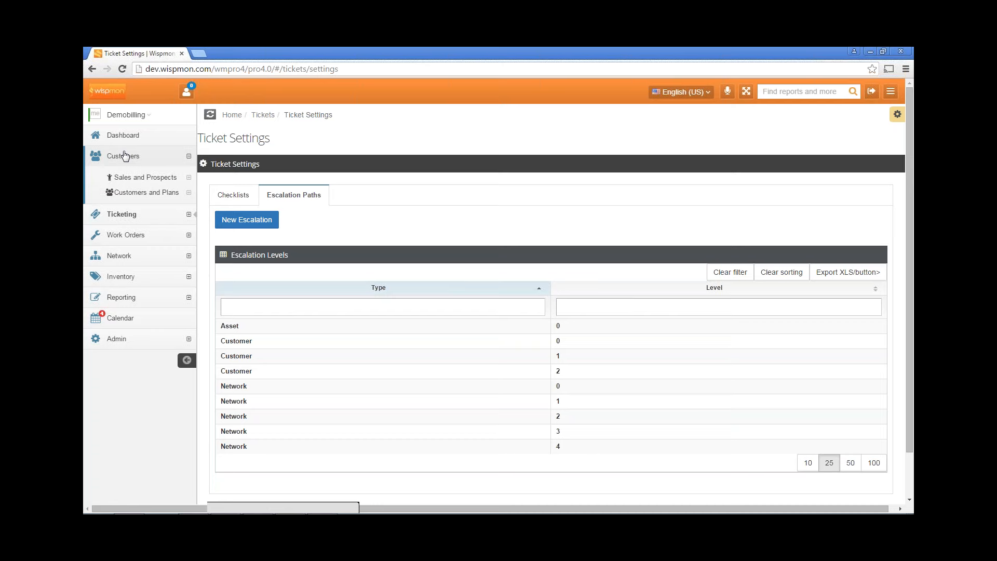
pyautogui.click(140, 193)
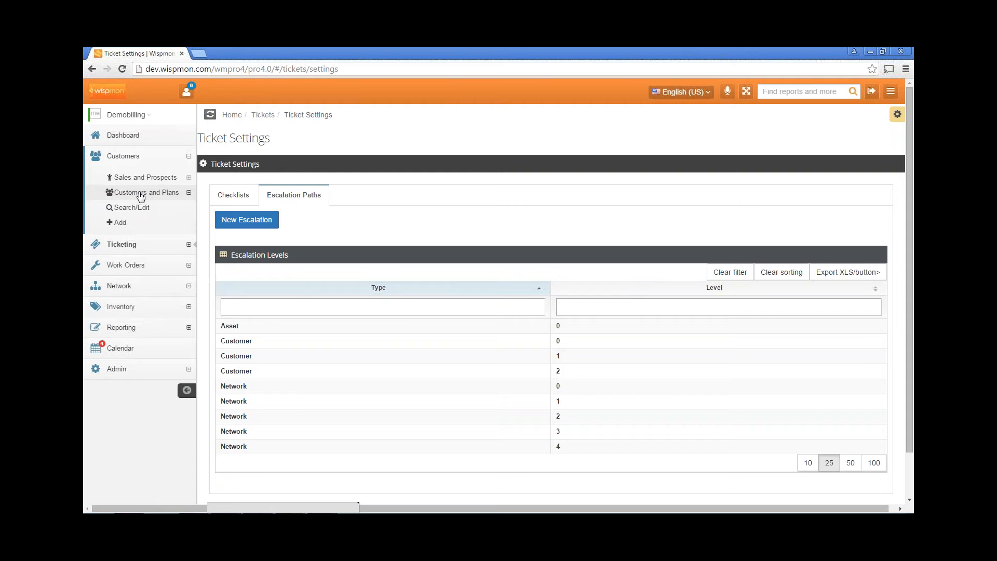
pyautogui.click(135, 207)
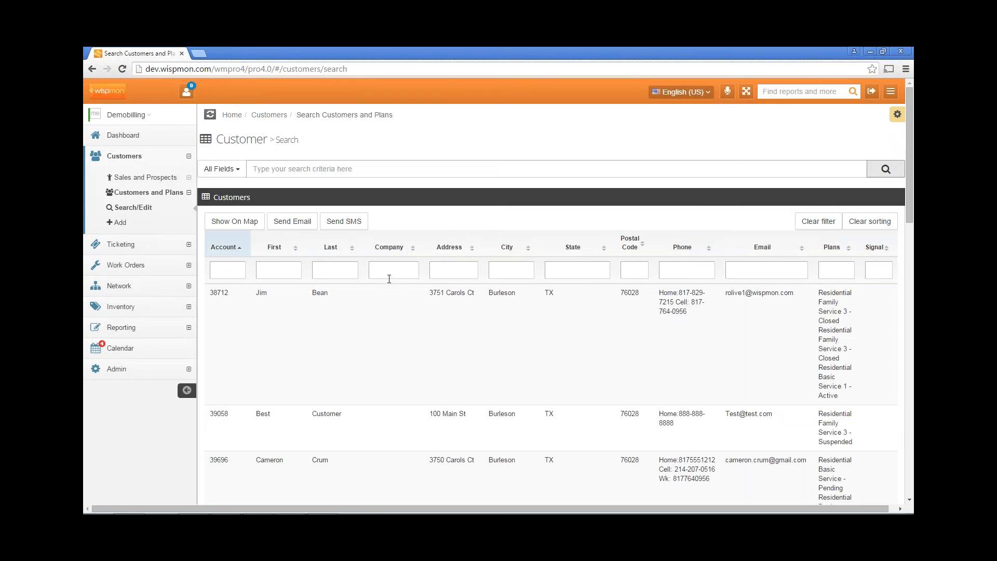
pyautogui.click(329, 271)
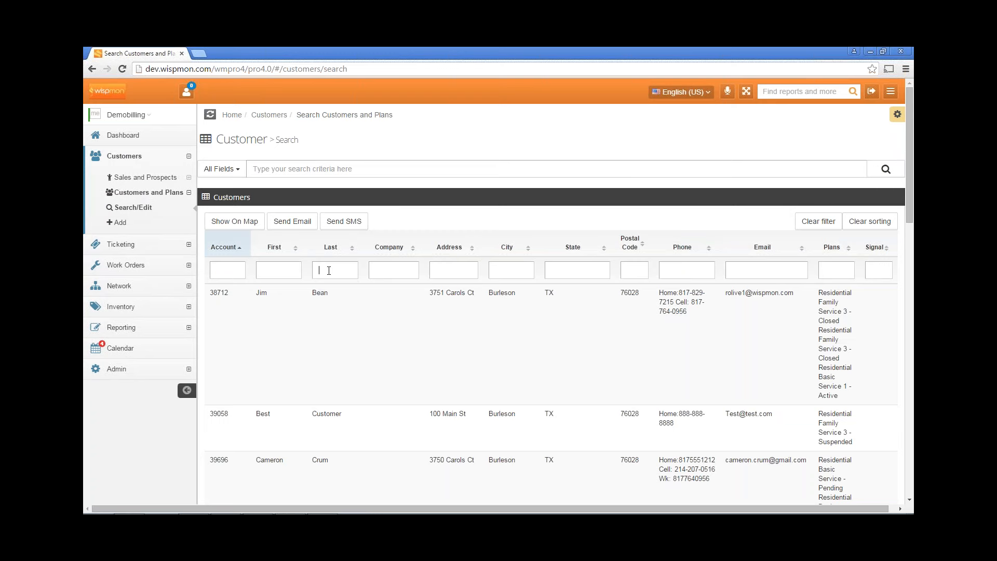
# Filter customers by a last name and open the first match's Customer Profile
pyautogui.write('Way')
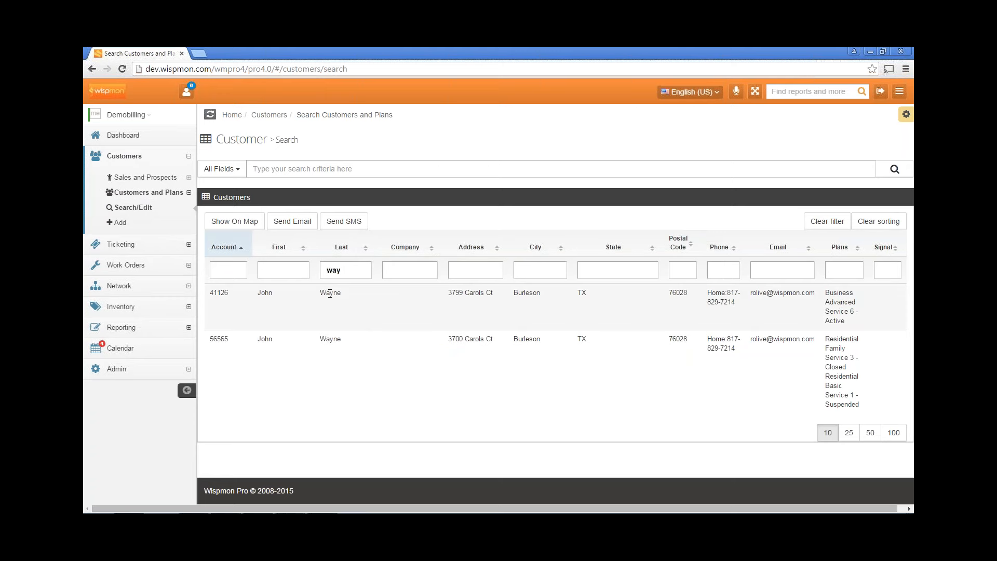
pyautogui.click(330, 293)
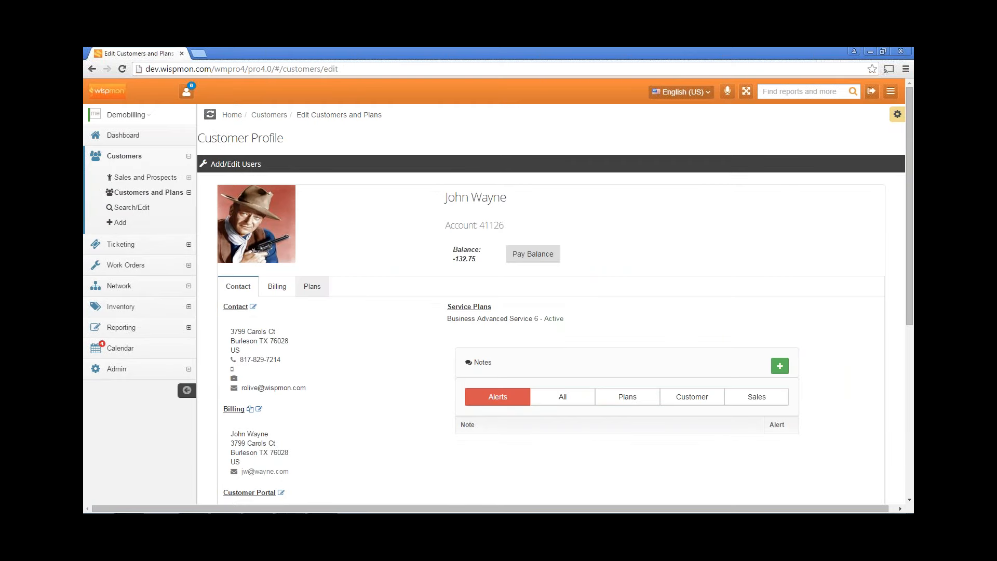
pyautogui.scroll(-1, 371, 251)
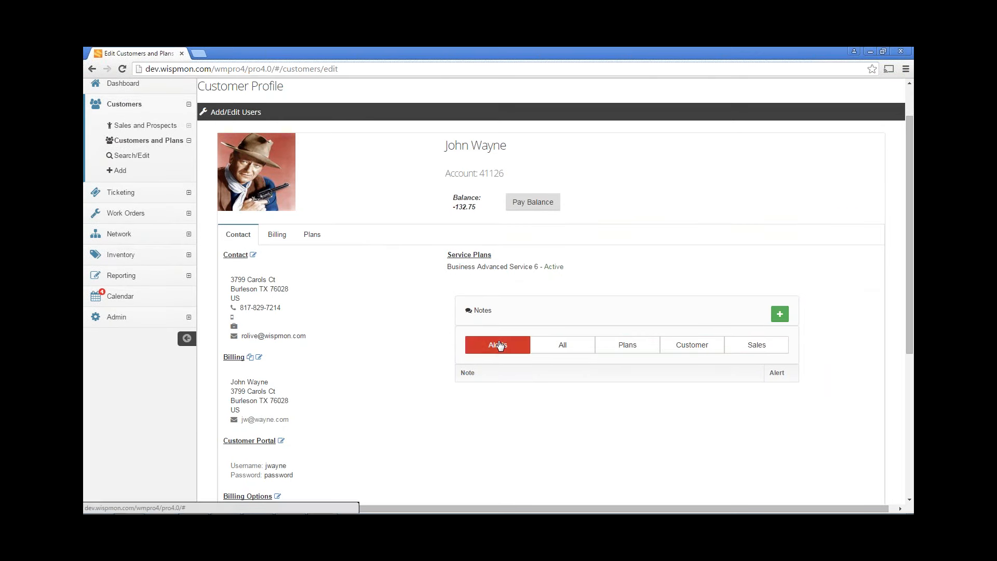
pyautogui.scroll(1, 396, 280)
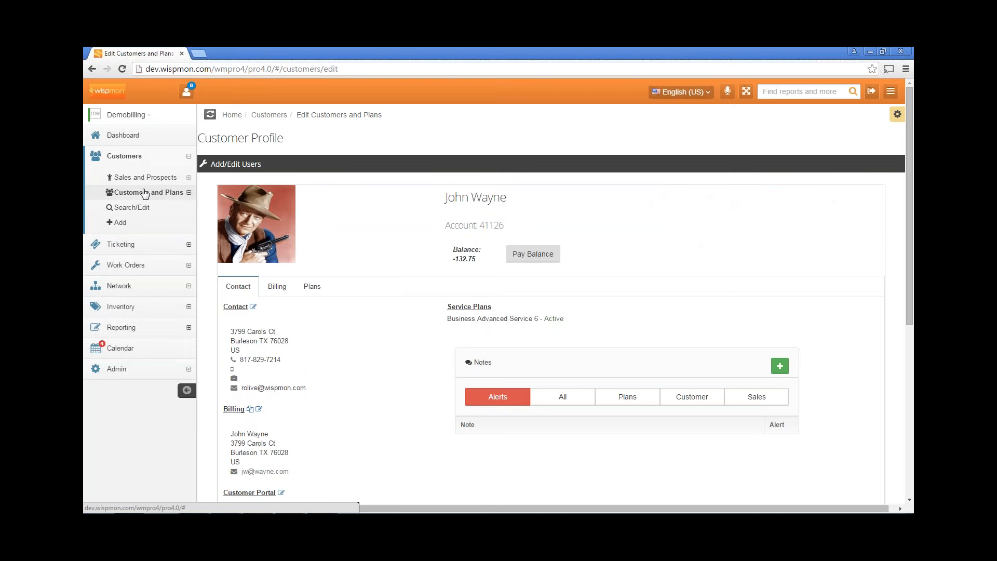
# Search customers by the same last name again and open the second matching customer's profile
pyautogui.click(133, 207)
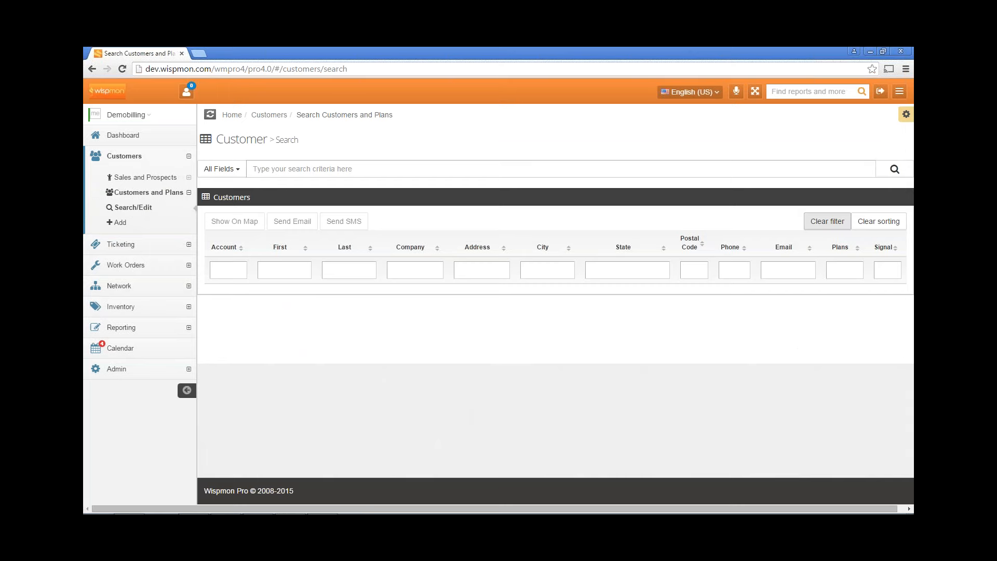
pyautogui.click(892, 170)
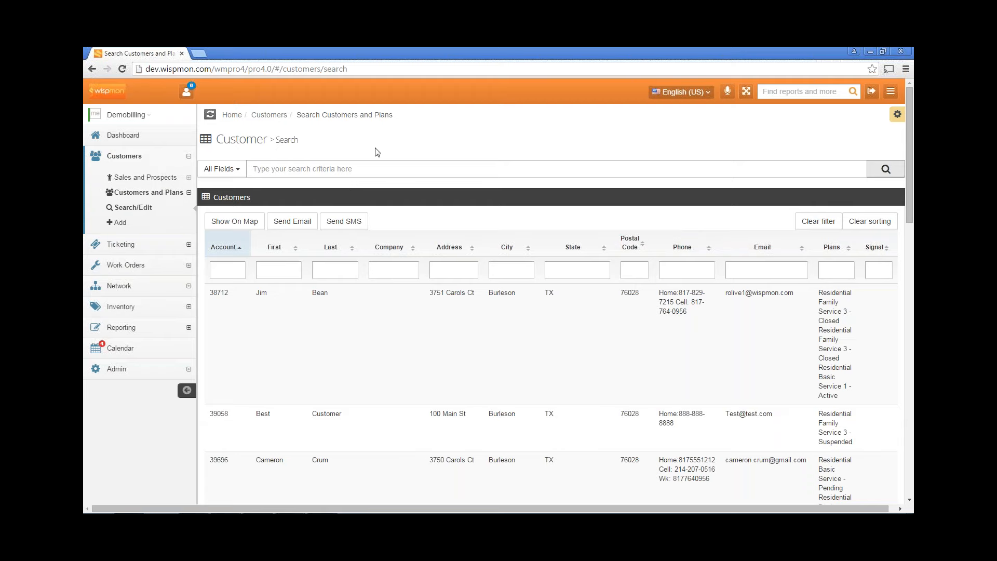
pyautogui.scroll(-1, 377, 156)
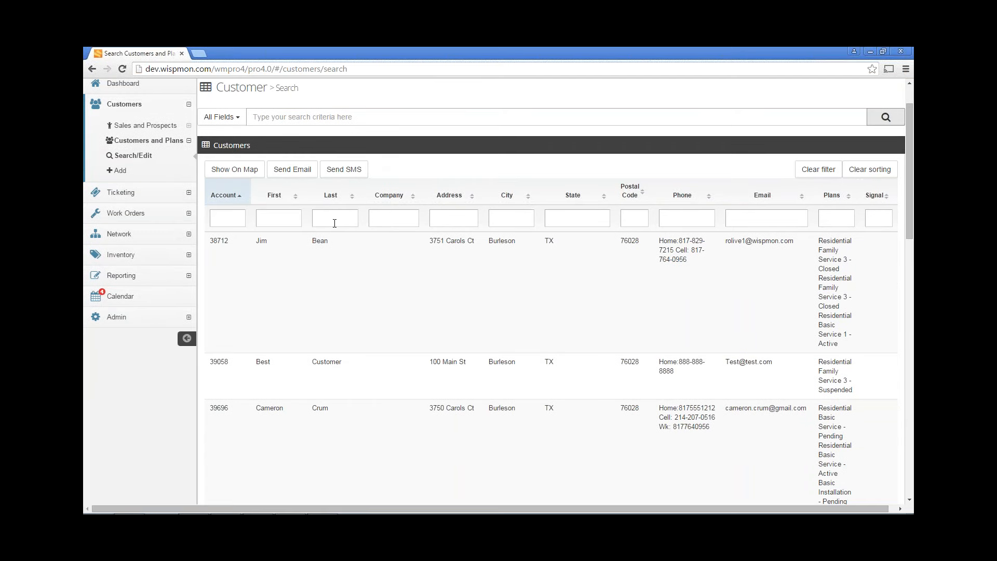
pyautogui.click(334, 223)
pyautogui.write('way')
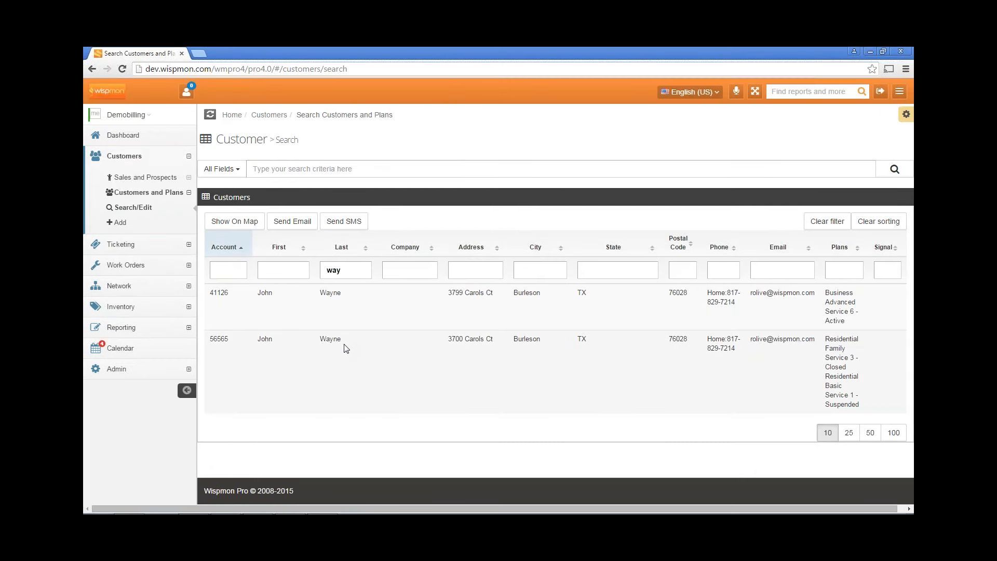
pyautogui.click(346, 347)
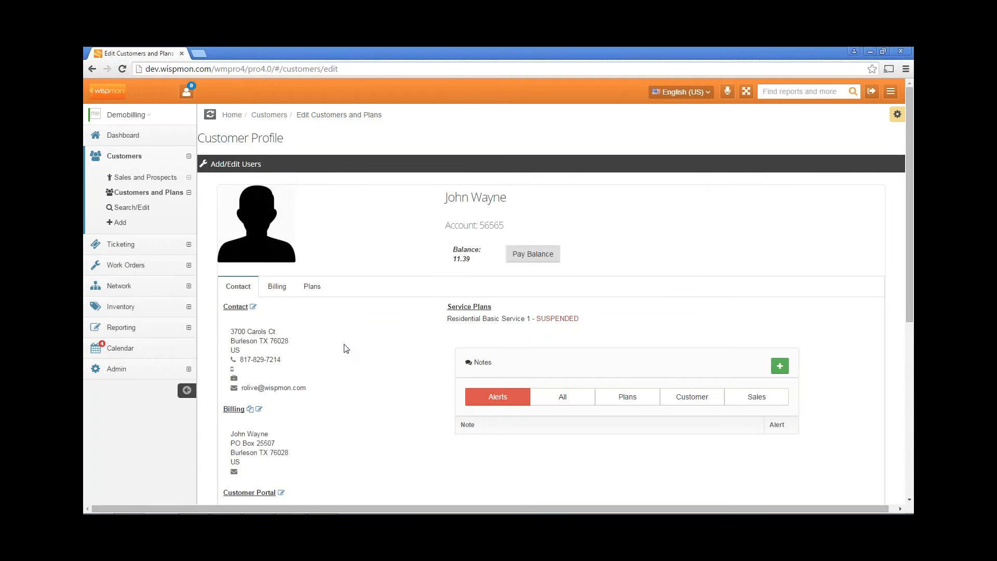
# Show all of the customer's notes and scroll through the repeated suspension and un-suspension entries
pyautogui.scroll(-1, 361, 310)
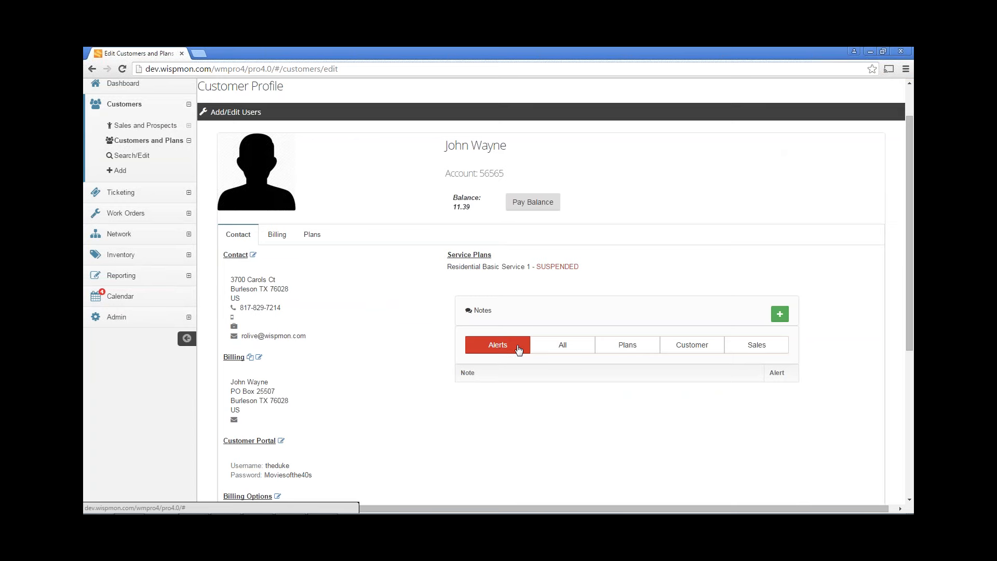
pyautogui.click(550, 348)
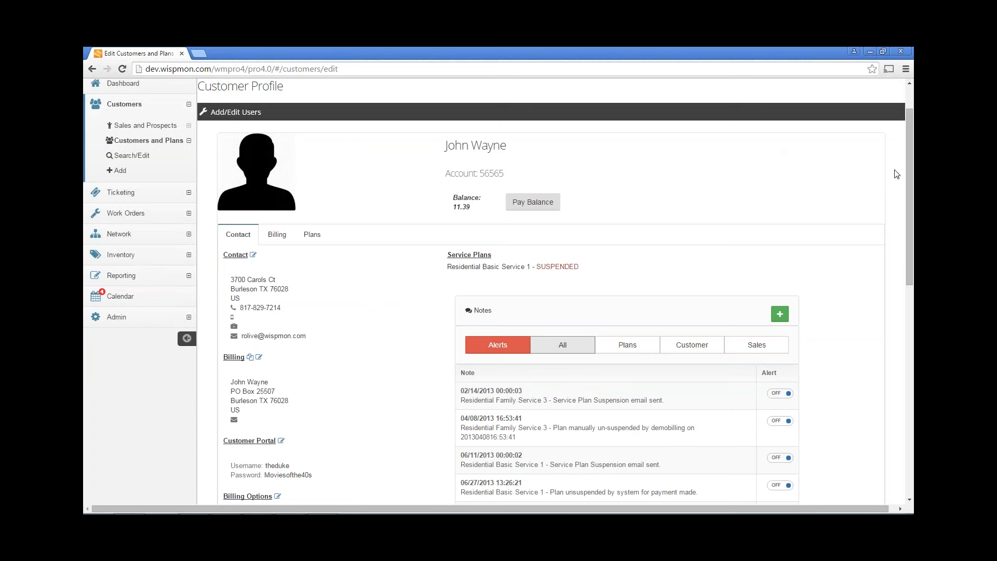
pyautogui.moveTo(908, 151); pyautogui.dragTo(908, 361)
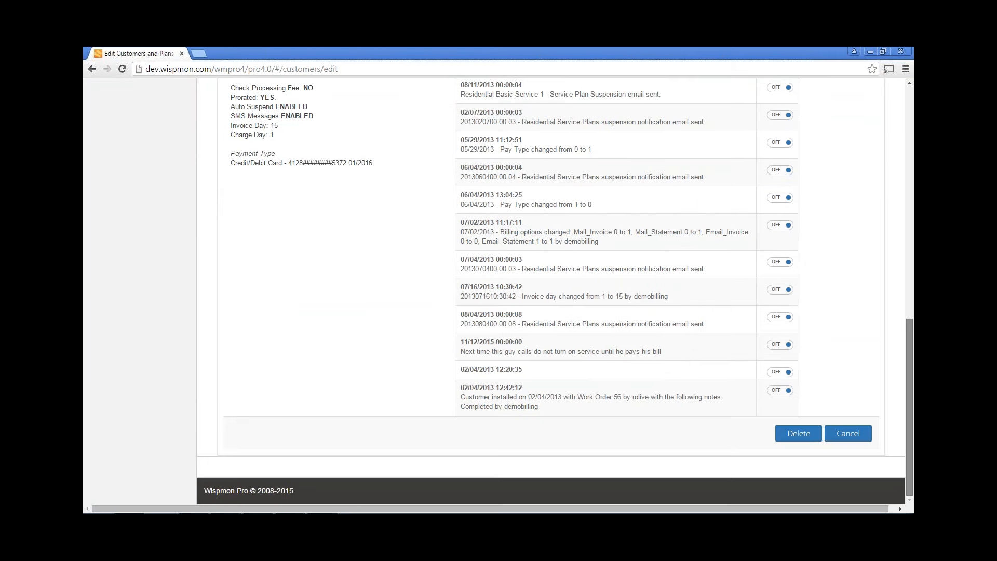
pyautogui.scroll(10, 773, 151)
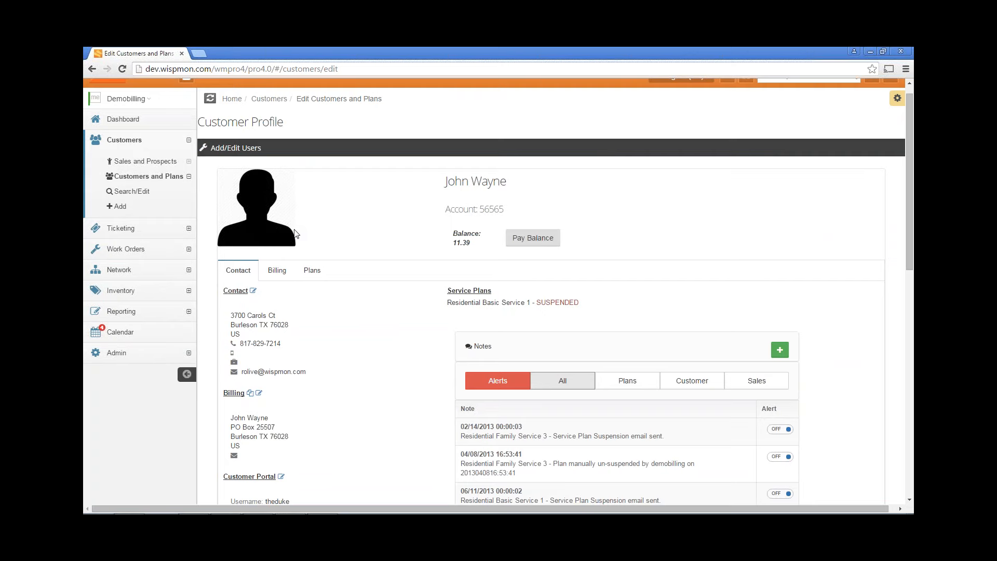
pyautogui.scroll(1, 318, 224)
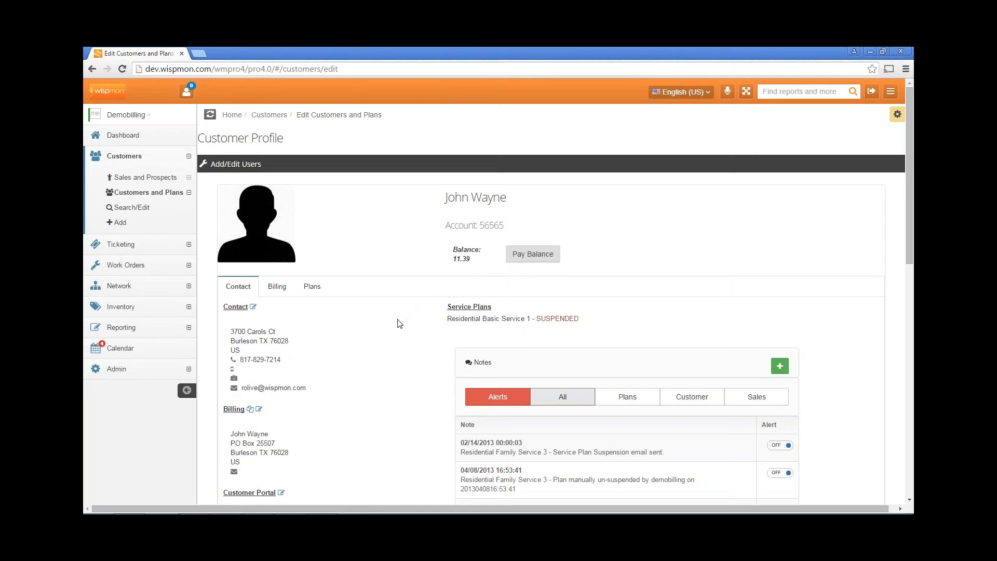
pyautogui.scroll(-2, 400, 324)
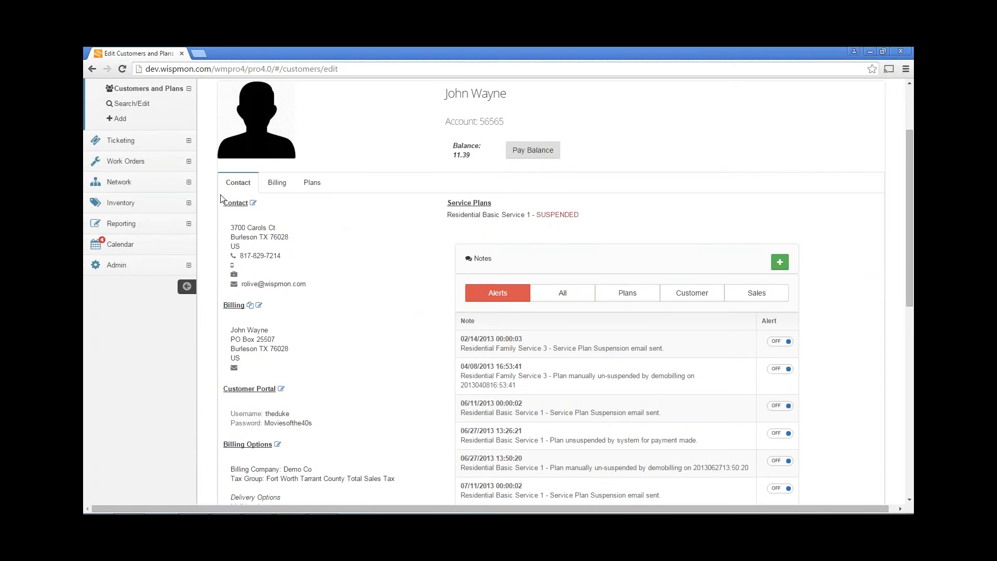
pyautogui.click(254, 206)
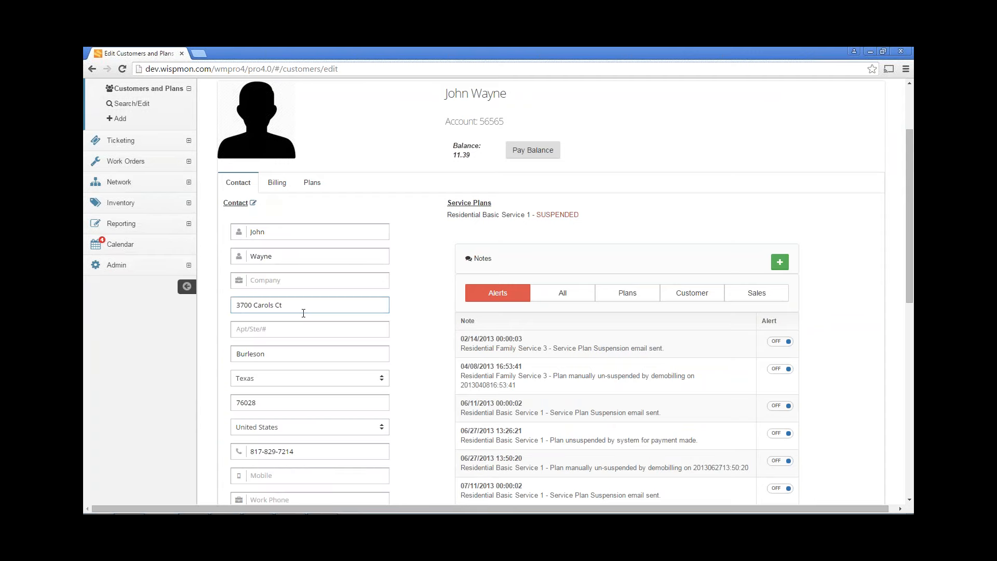
pyautogui.scroll(-1, 302, 307)
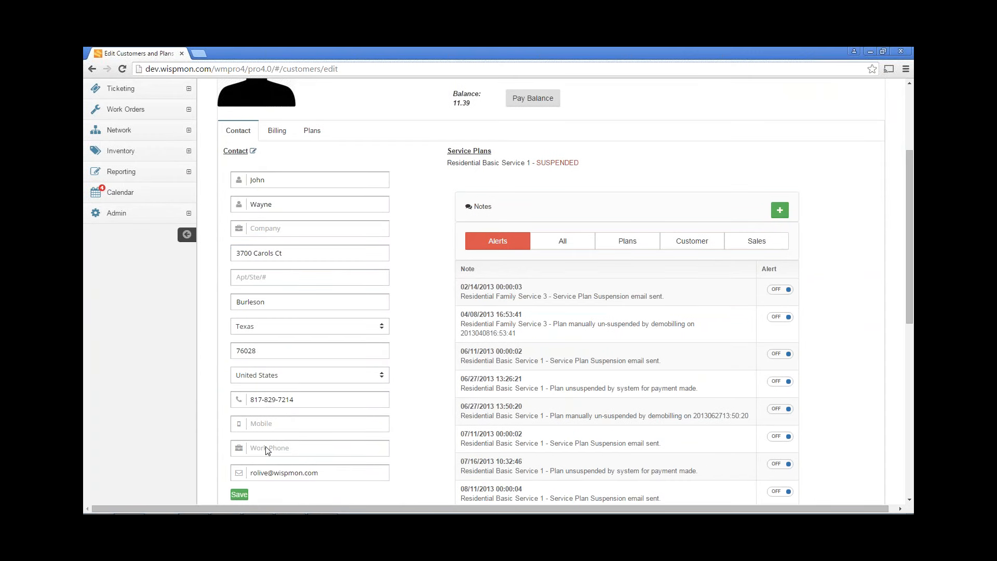
pyautogui.click(253, 151)
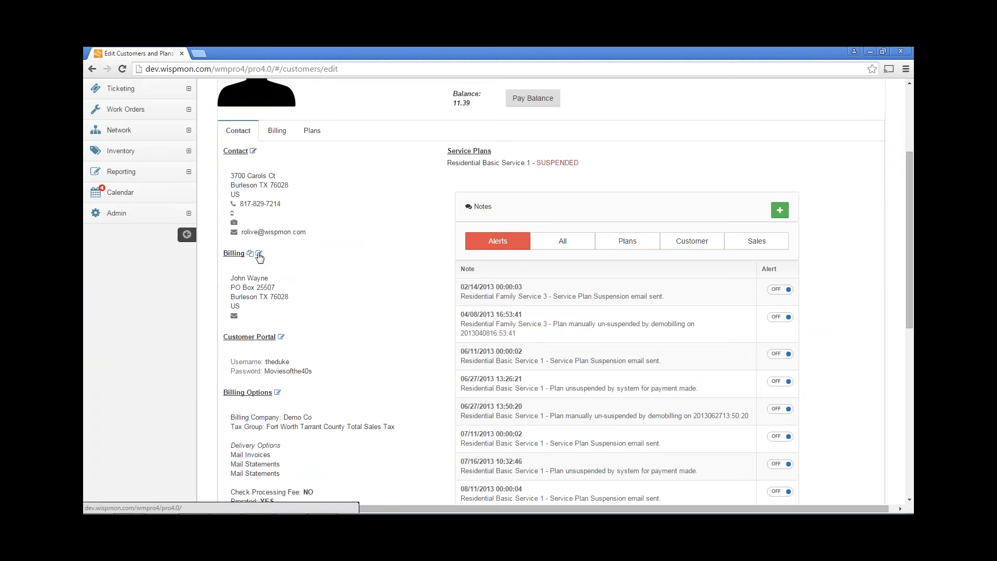
pyautogui.scroll(-1, 323, 283)
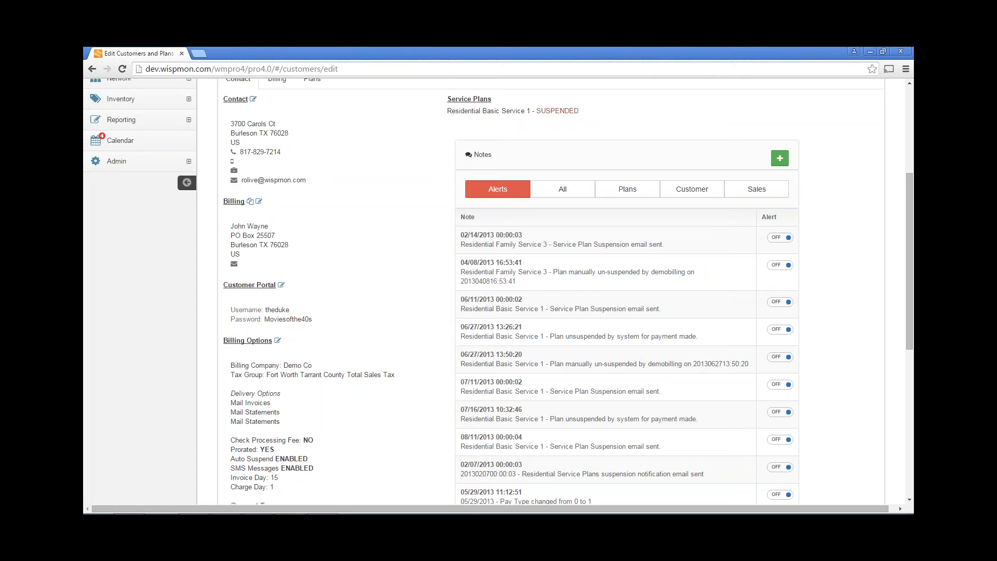
pyautogui.doubleClick(308, 319)
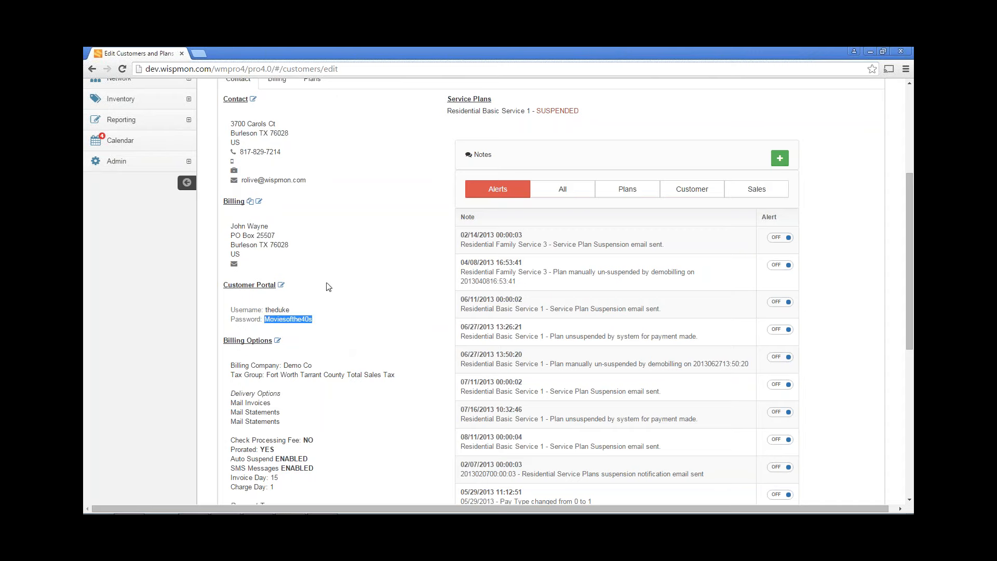
pyautogui.click(342, 254)
pyautogui.scroll(-2, 342, 253)
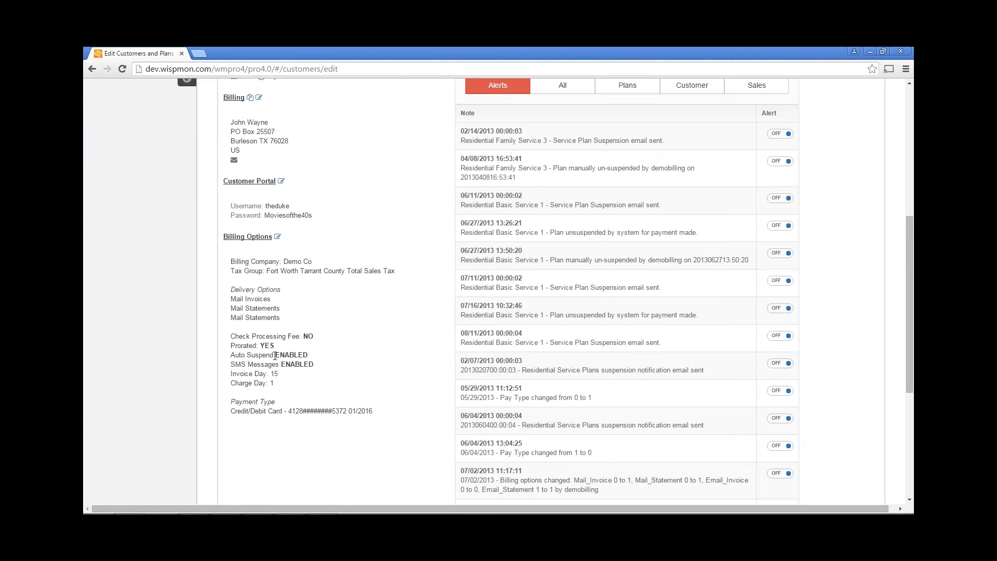
pyautogui.moveTo(275, 355); pyautogui.dragTo(315, 355)
# Tick Disable Auto Suspend in the customer's billing options and save them
pyautogui.click(278, 238)
pyautogui.scroll(-1, 278, 238)
pyautogui.scroll(-1, 277, 239)
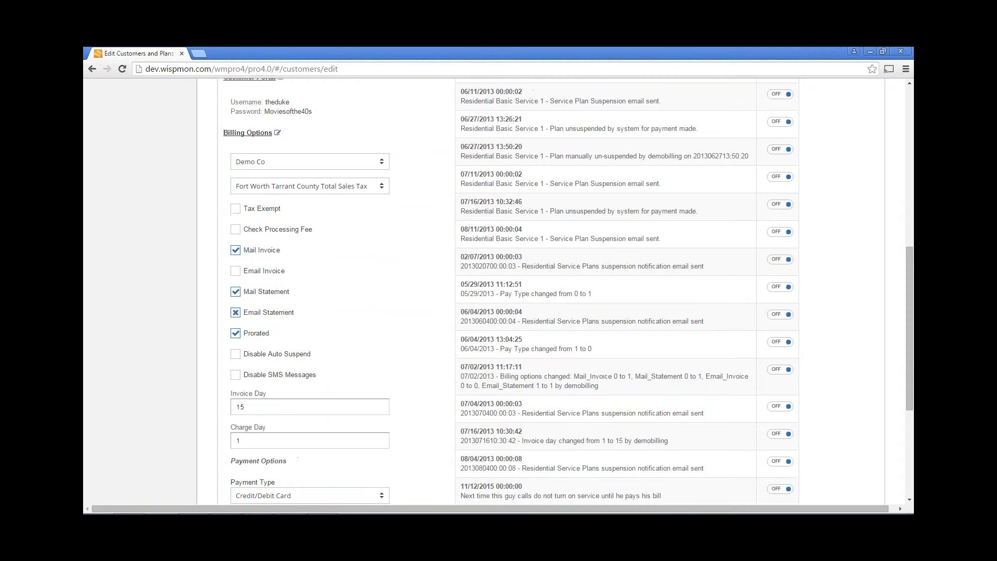
pyautogui.click(237, 355)
pyautogui.scroll(1, 329, 334)
pyautogui.scroll(1, 346, 312)
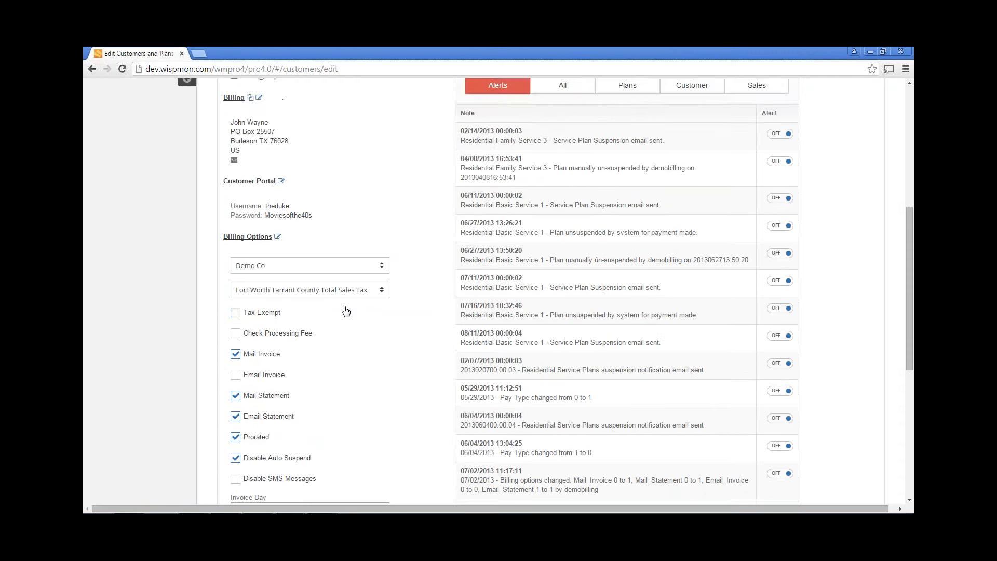
pyautogui.scroll(-4, 346, 316)
pyautogui.scroll(-1, 334, 463)
pyautogui.scroll(-1, 334, 463)
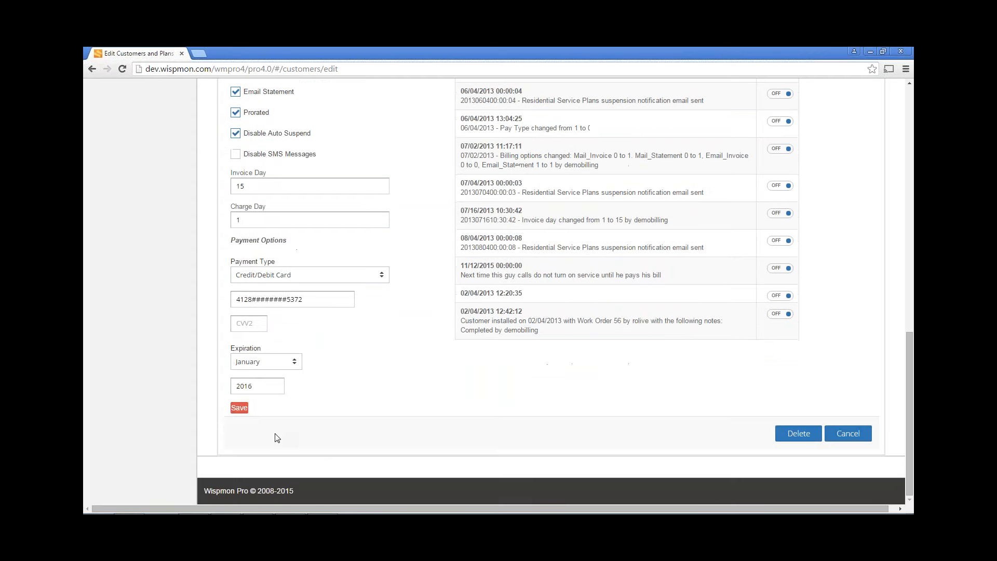
pyautogui.click(240, 416)
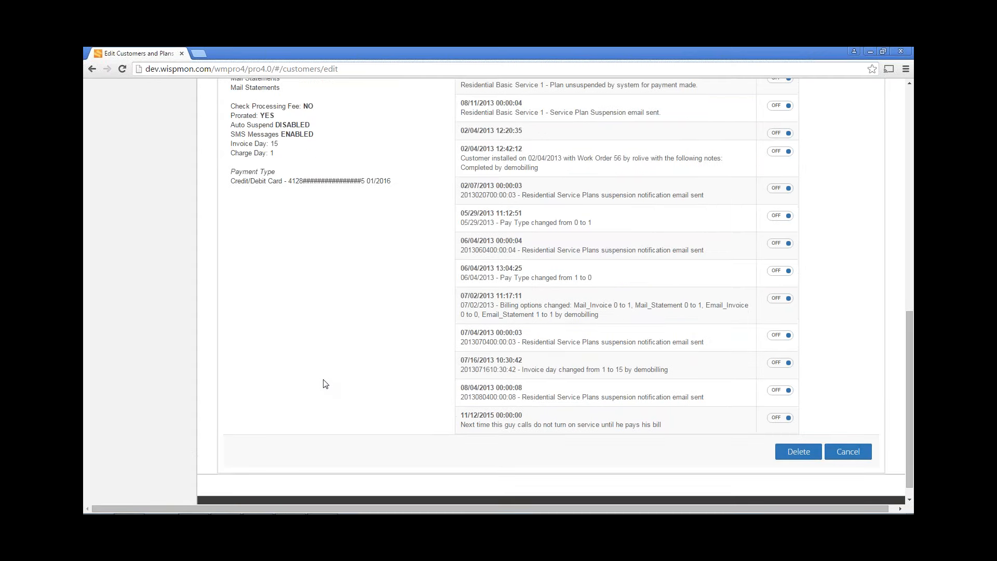
# Review the saved billing options, highlighting that SMS Messages remain ENABLED
pyautogui.scroll(1, 325, 384)
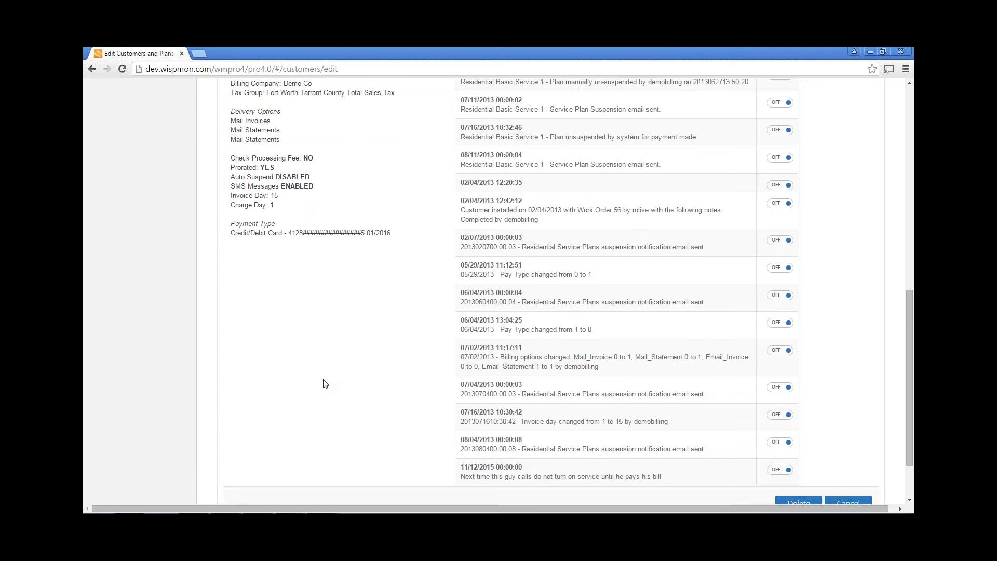
pyautogui.scroll(1, 325, 384)
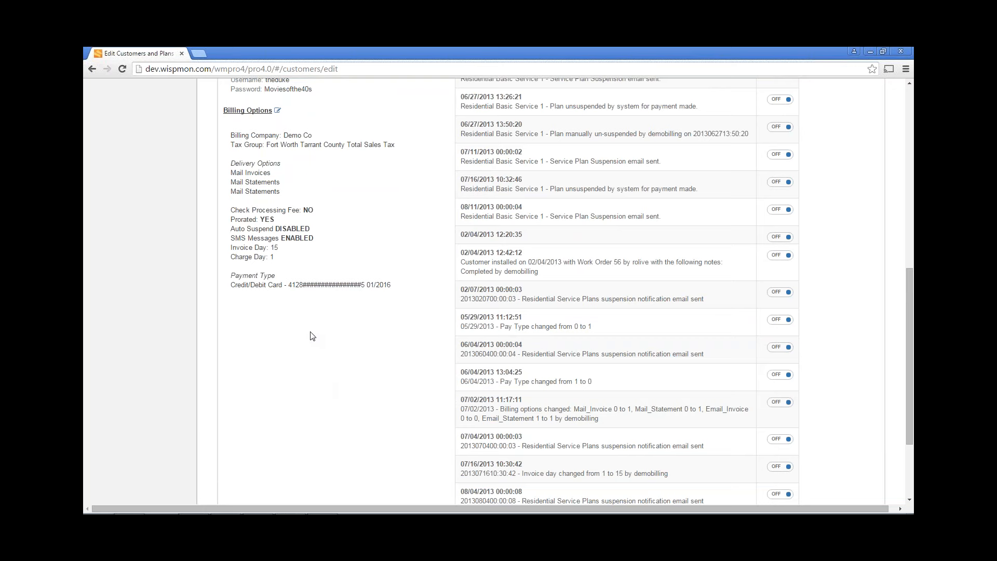
pyautogui.moveTo(282, 239); pyautogui.dragTo(314, 239)
pyautogui.scroll(6, 305, 268)
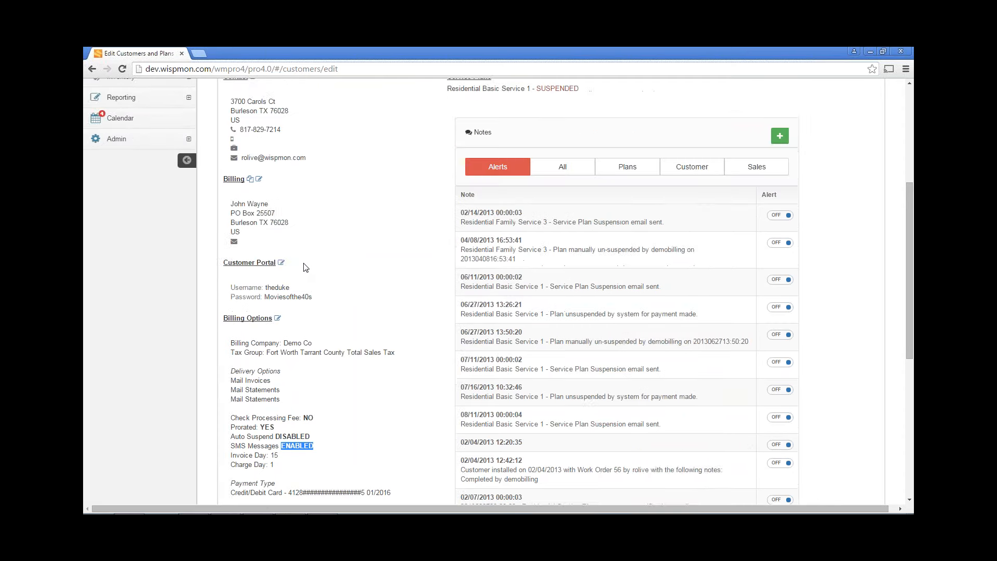
# Open the Billing tab's invoice list, showing invoice 241 open at 11.39 and earlier invoices closed
pyautogui.click(276, 161)
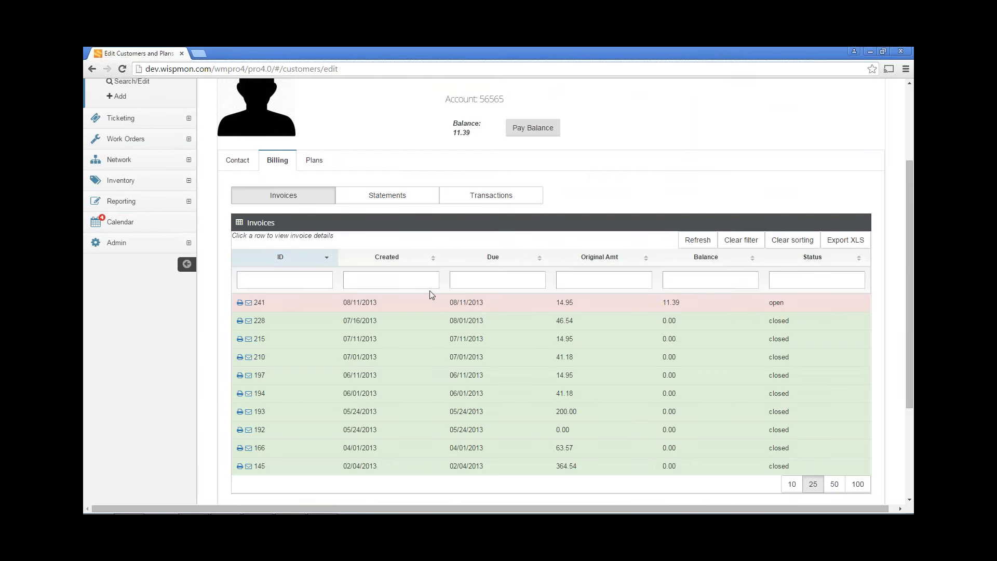
pyautogui.scroll(-1, 445, 355)
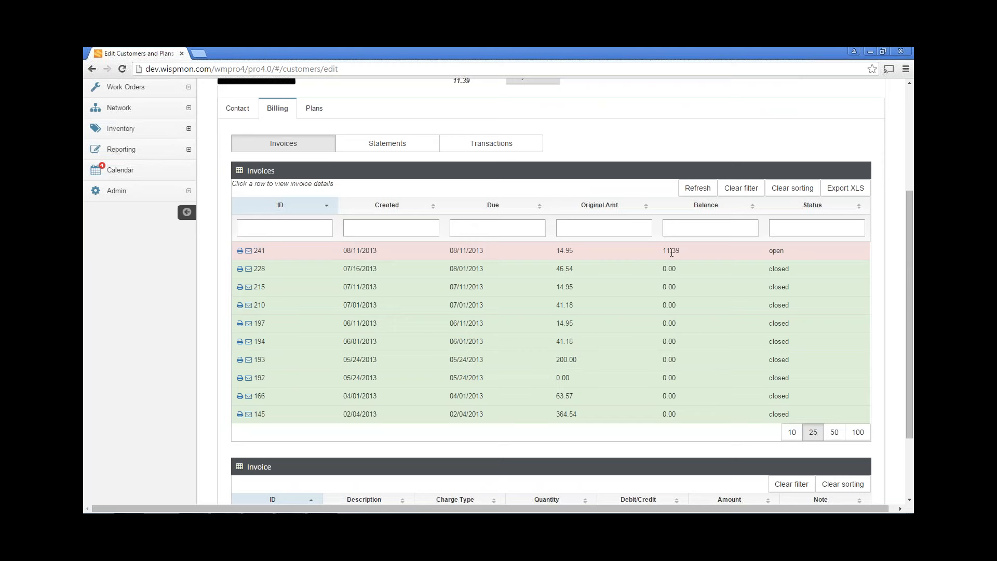
pyautogui.scroll(-1, 600, 340)
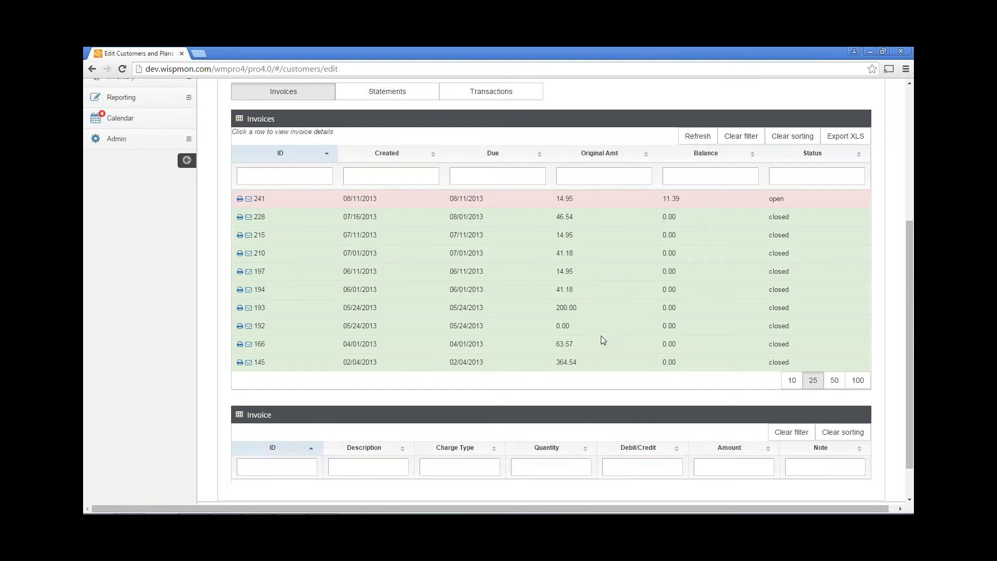
pyautogui.scroll(1, 590, 304)
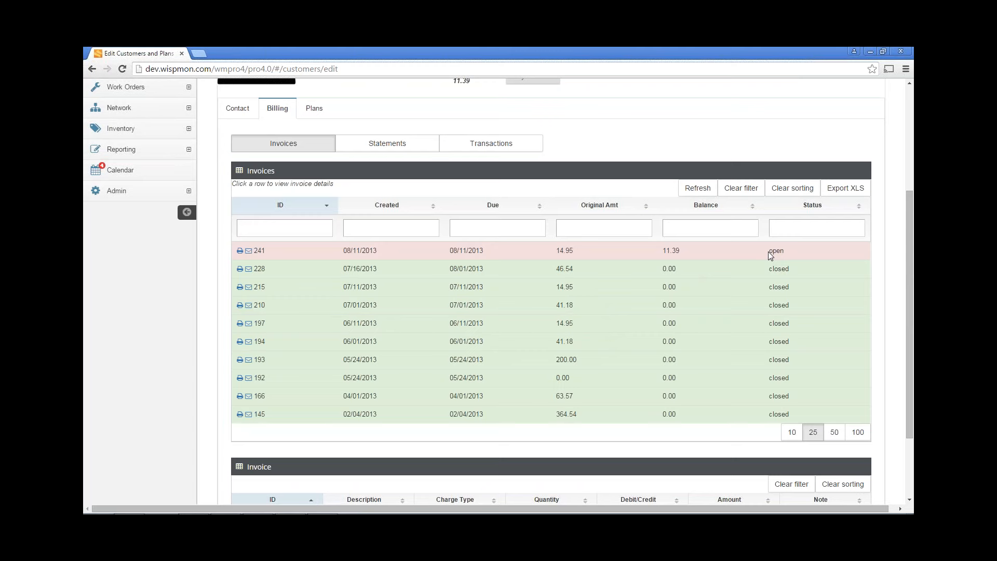
pyautogui.scroll(2, 767, 251)
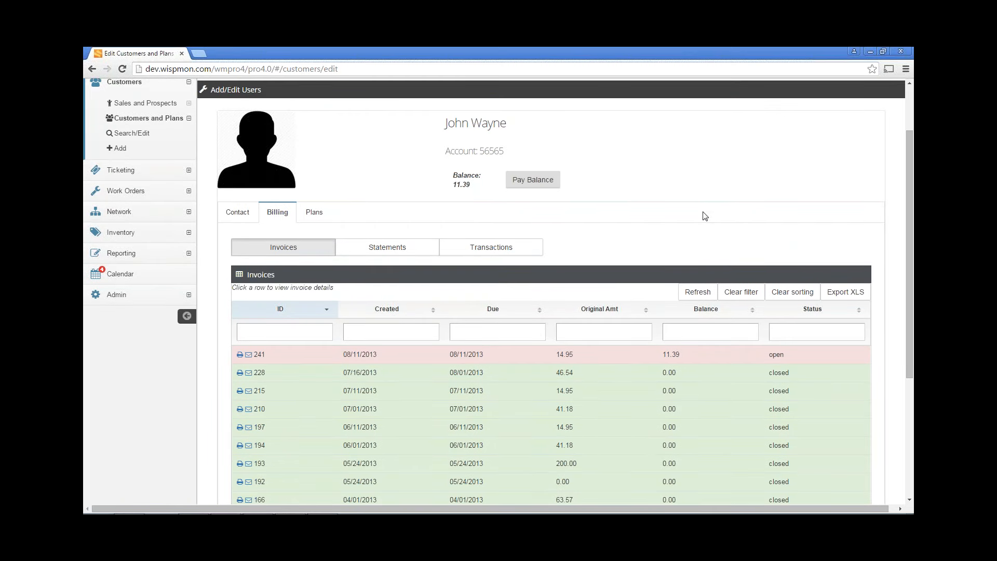
pyautogui.scroll(-1, 704, 216)
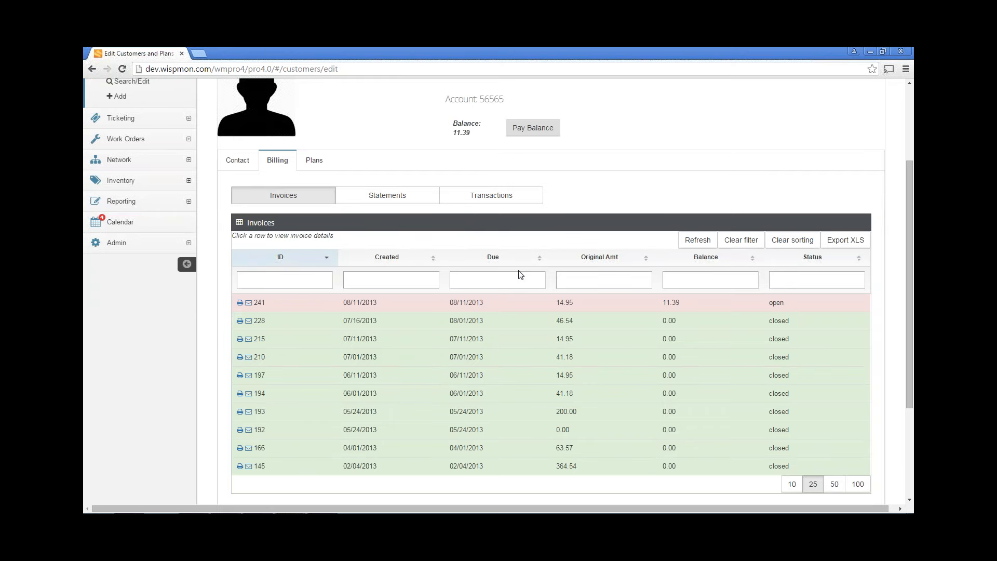
pyautogui.scroll(2, 617, 188)
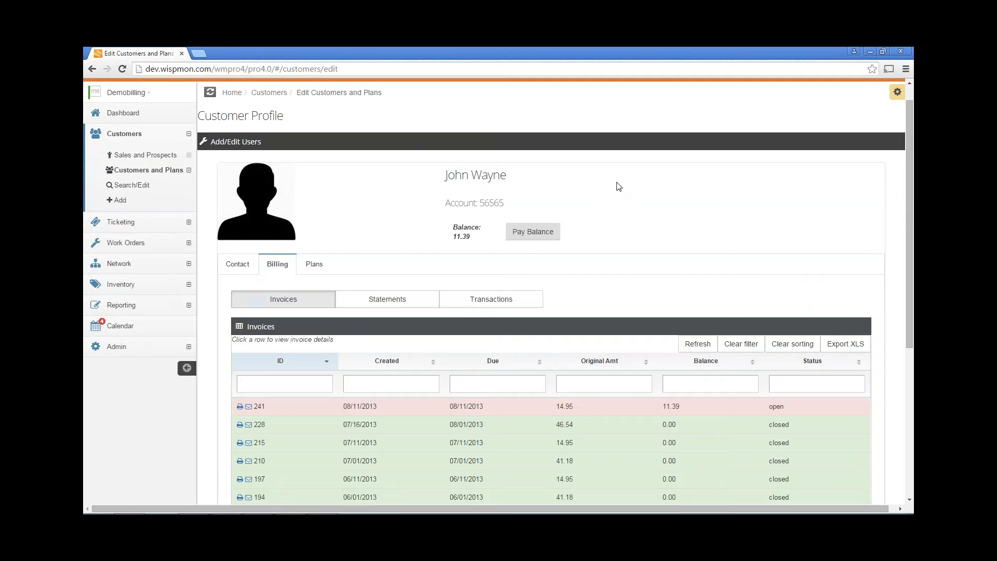
pyautogui.scroll(1, 619, 186)
# Apply the Glass skin from the layout options and close the panel
pyautogui.click(898, 116)
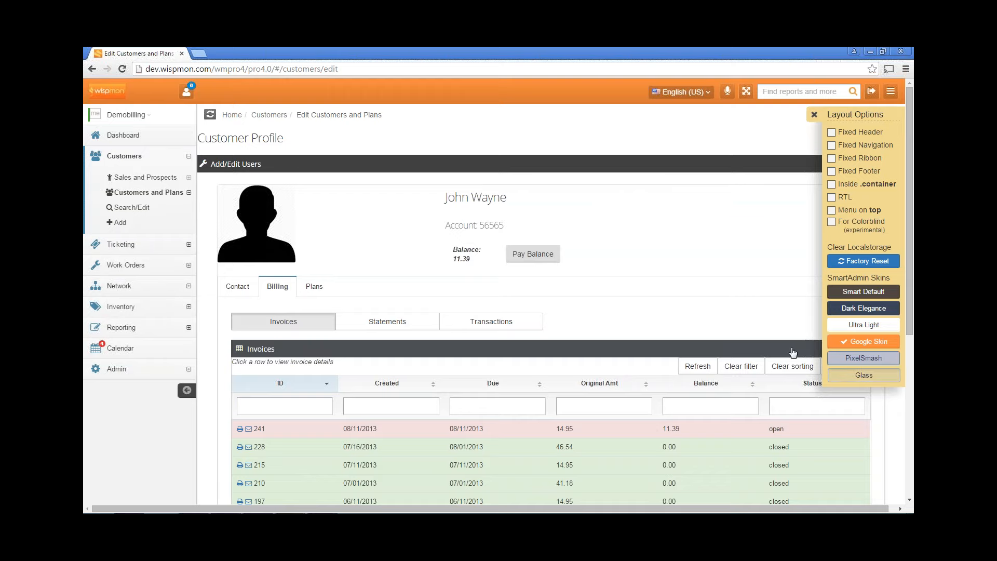
pyautogui.click(866, 374)
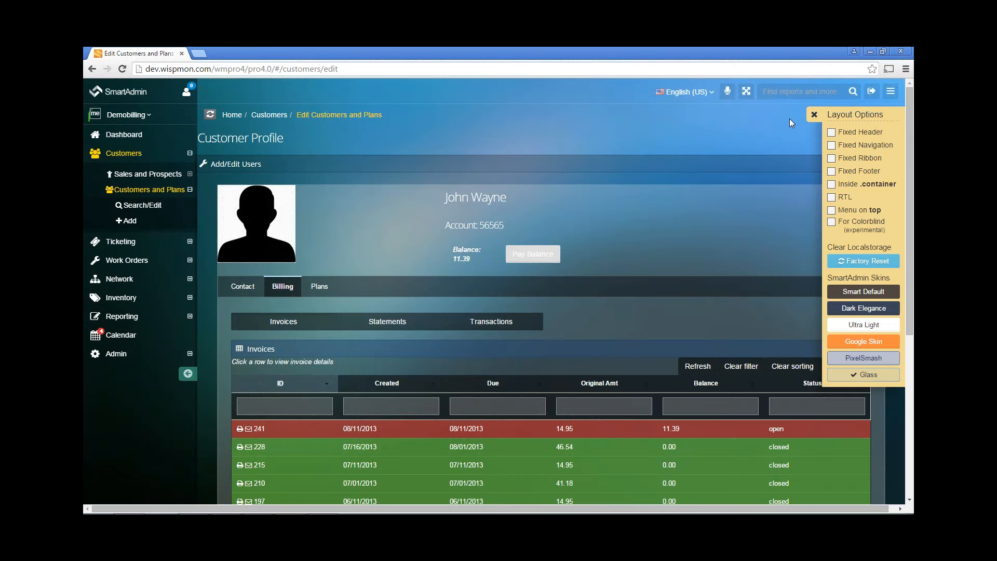
pyautogui.click(813, 114)
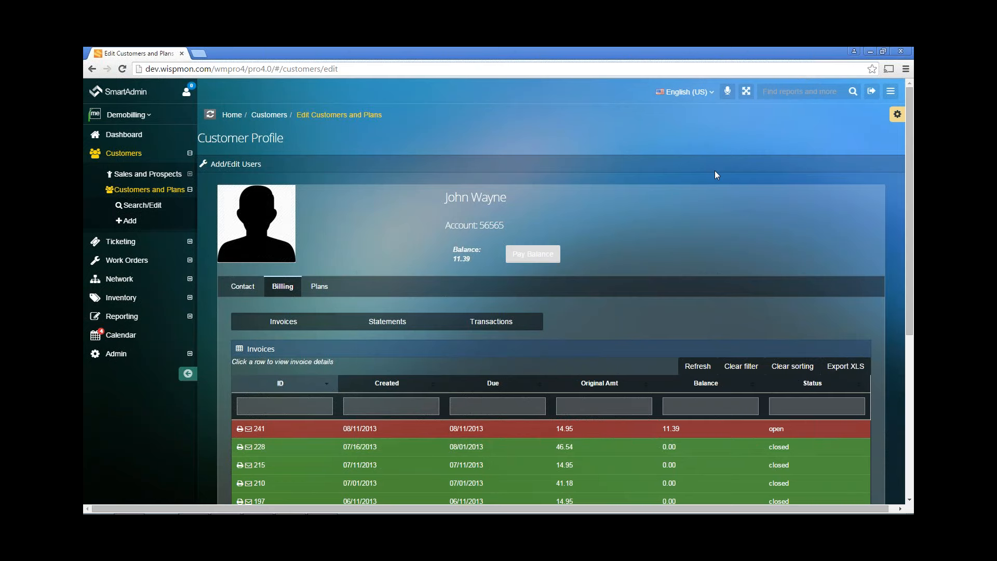
pyautogui.scroll(-1, 670, 234)
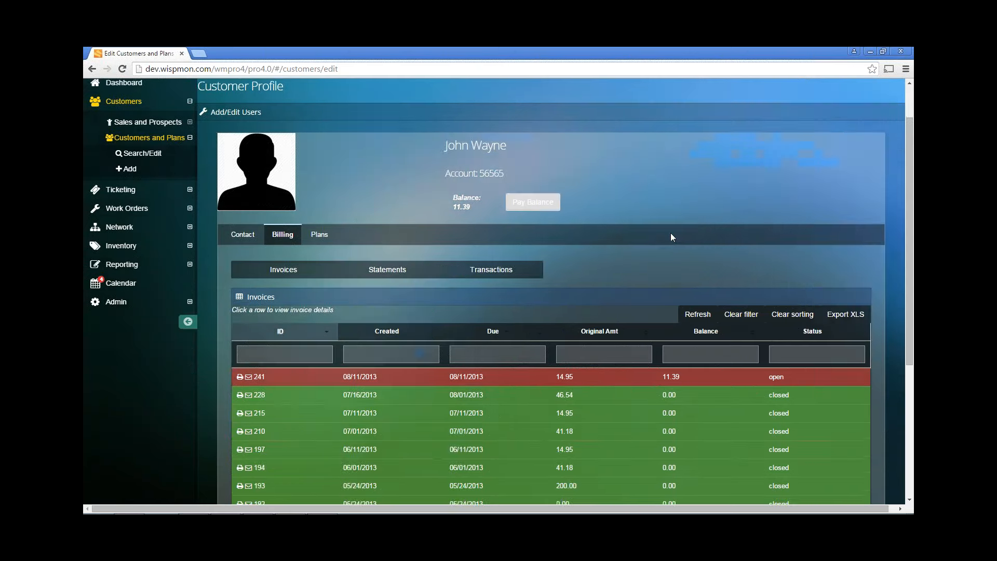
pyautogui.scroll(1, 671, 237)
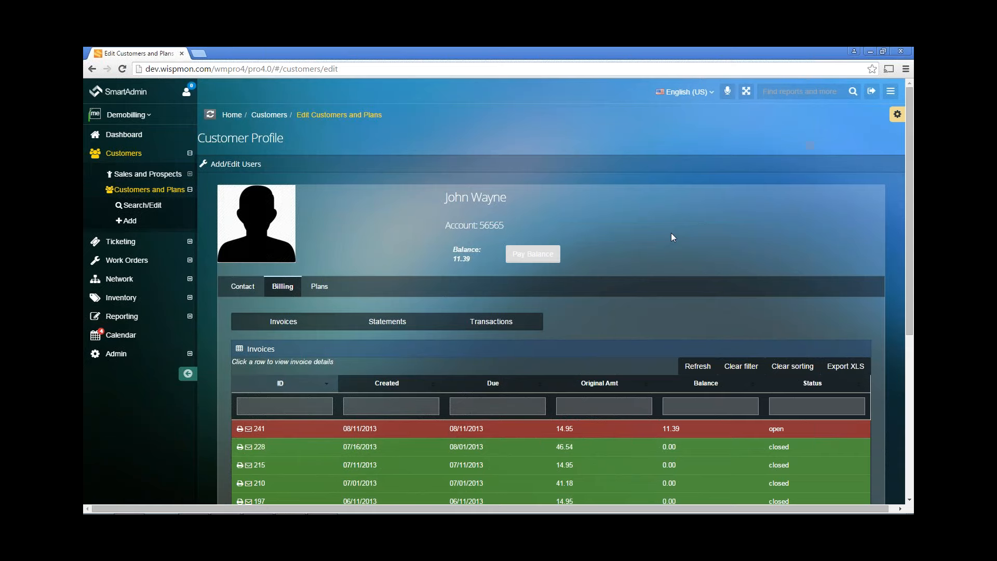
# Switch the interface skin to Google Skin and close the layout options
pyautogui.click(897, 115)
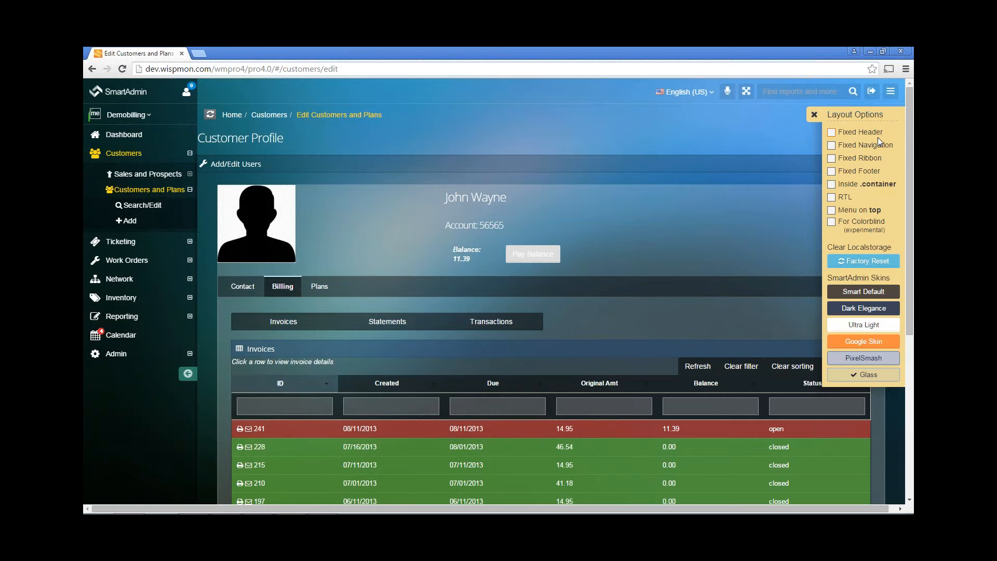
pyautogui.click(860, 342)
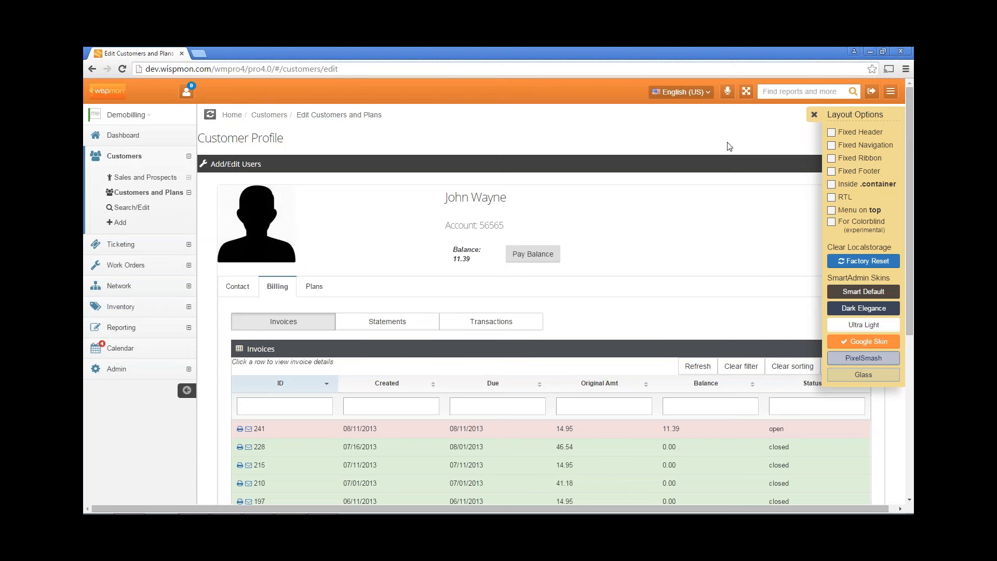
pyautogui.click(814, 115)
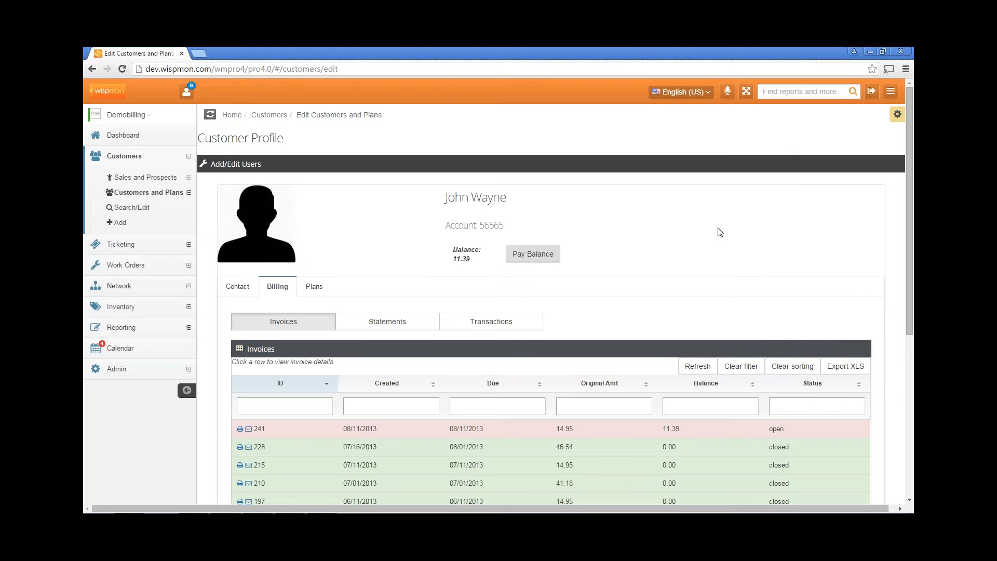
pyautogui.scroll(-1, 720, 232)
pyautogui.scroll(-1, 718, 230)
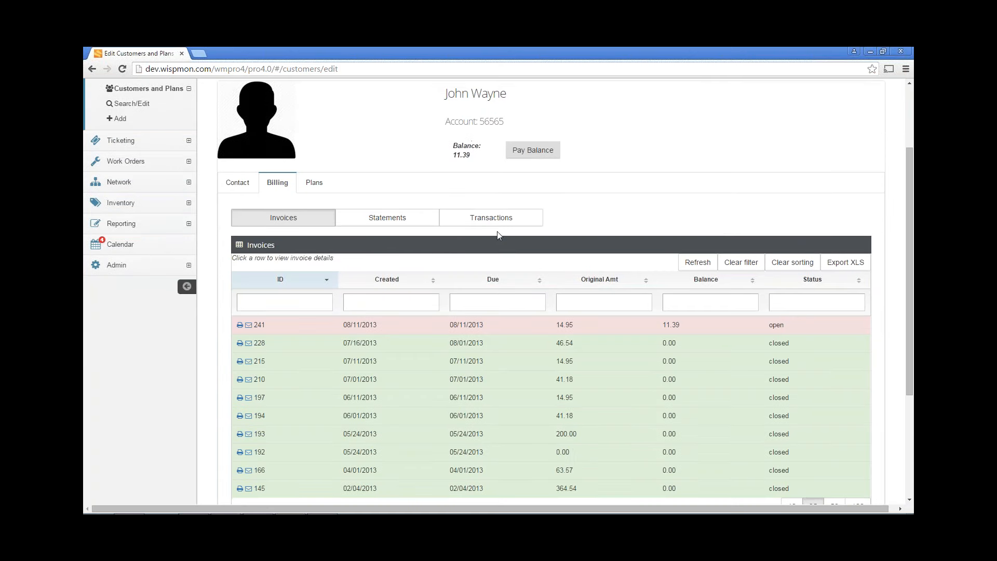
# Open the Statements sub-tab and scroll through the debits, credits and balances starting 02/04/2013
pyautogui.click(414, 224)
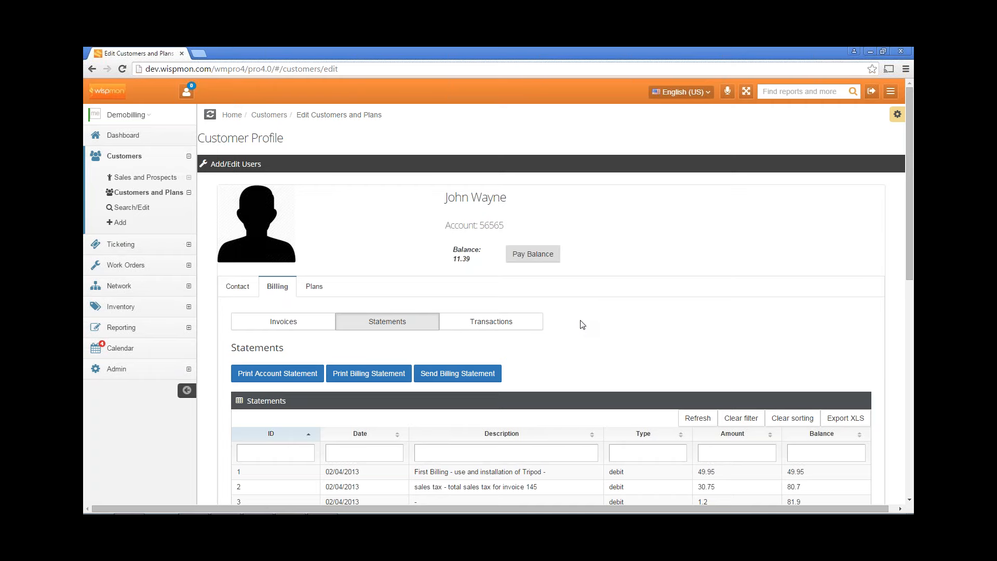
pyautogui.scroll(-3, 583, 324)
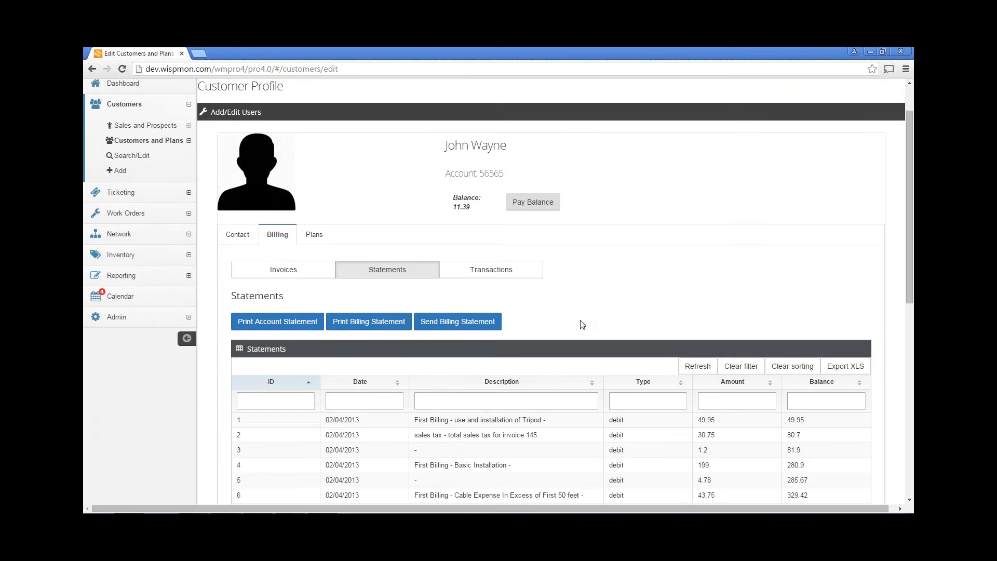
pyautogui.scroll(-1, 551, 325)
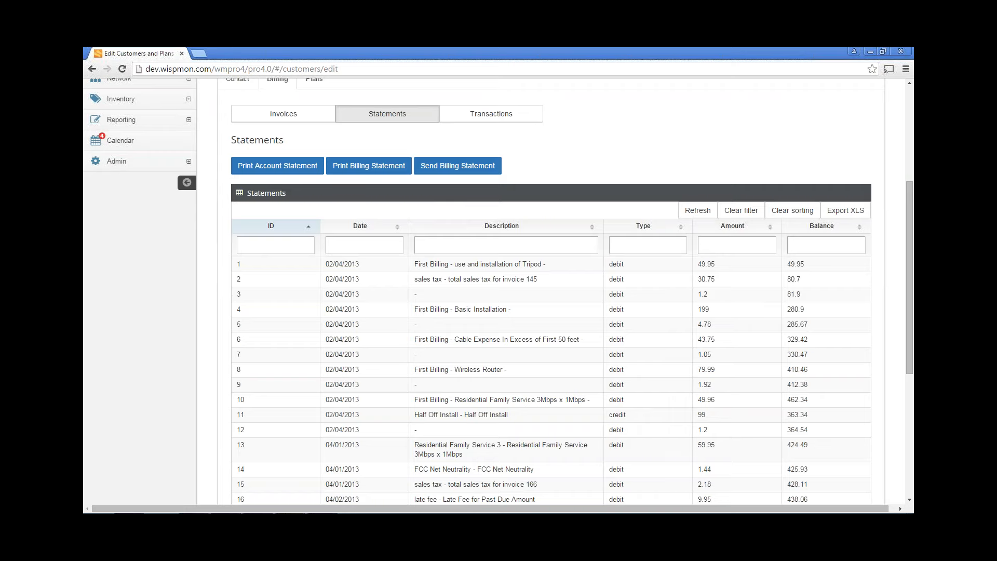
pyautogui.scroll(-1, 574, 330)
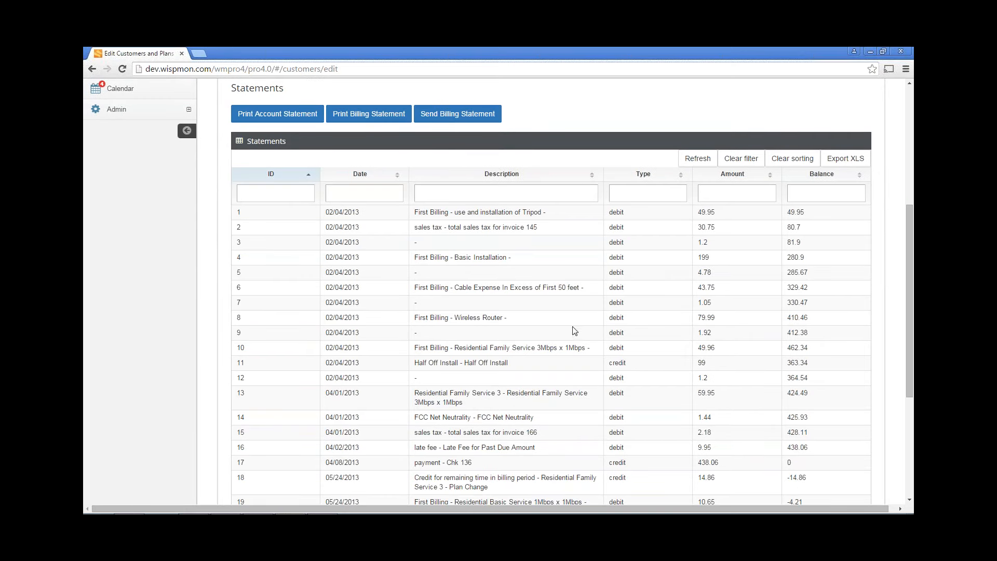
pyautogui.scroll(-1, 480, 309)
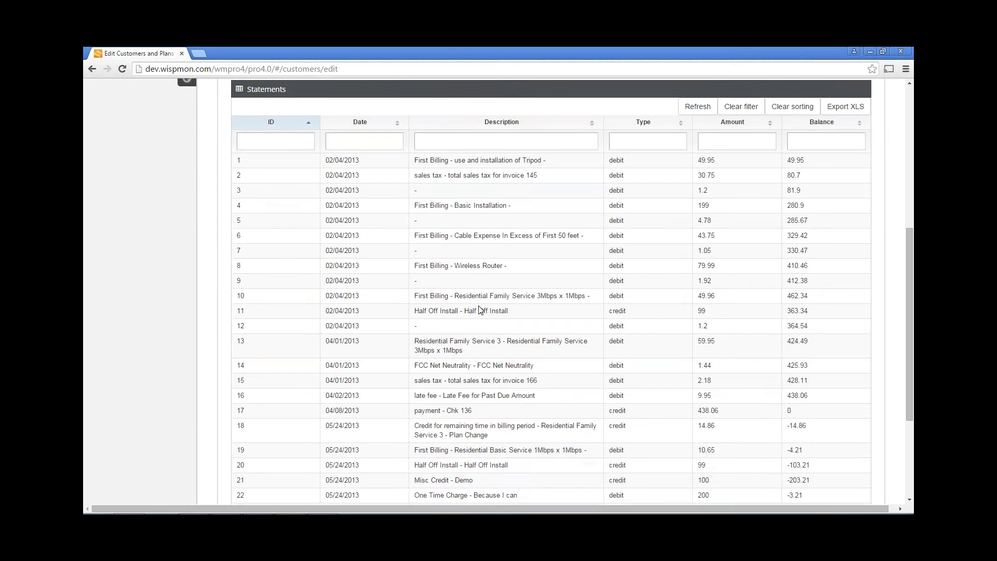
pyautogui.scroll(1, 480, 309)
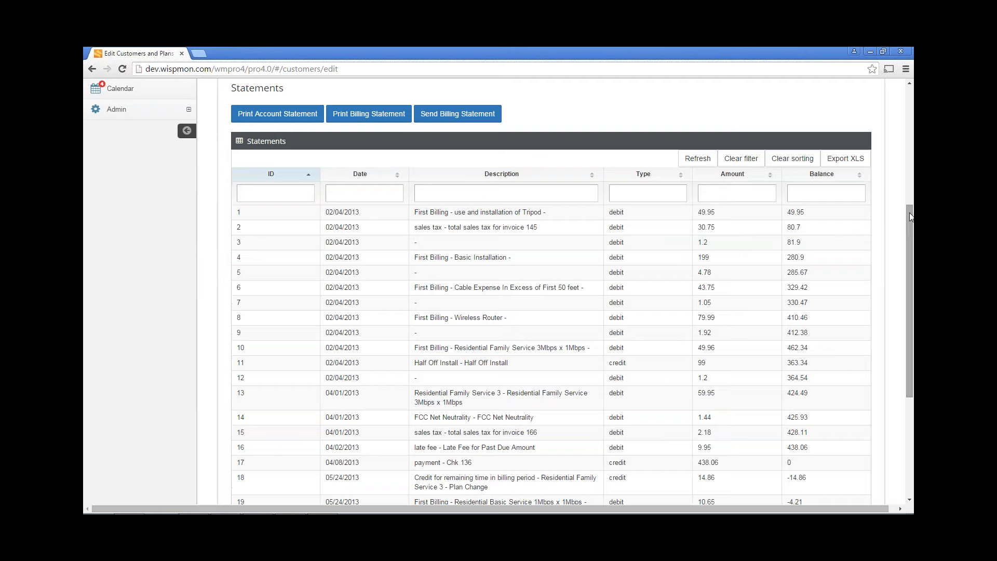
pyautogui.moveTo(909, 213)
pyautogui.mouseDown()
pyautogui.moveTo(904, 300)
pyautogui.moveTo(891, 214)
pyautogui.mouseUp()
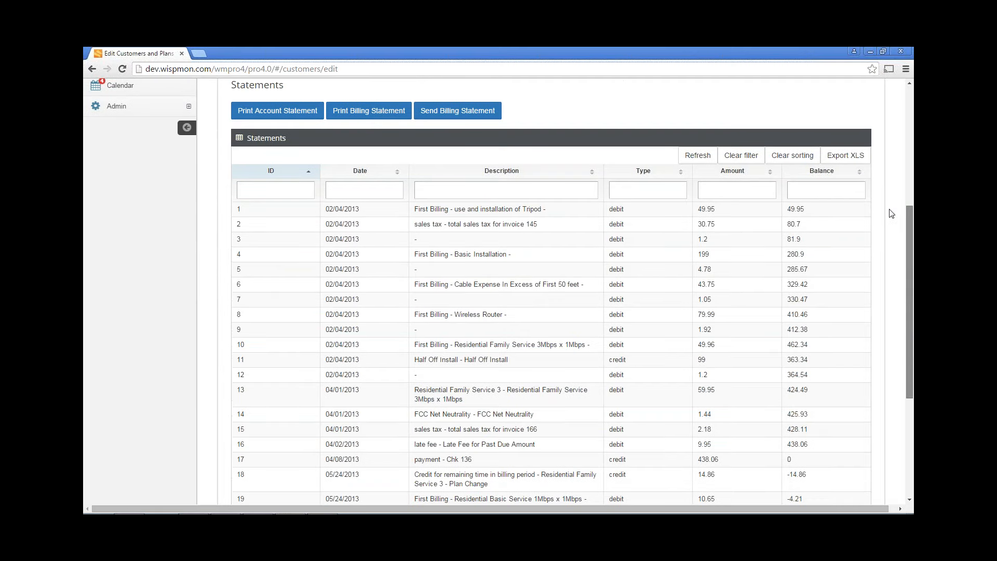
pyautogui.scroll(1, 883, 212)
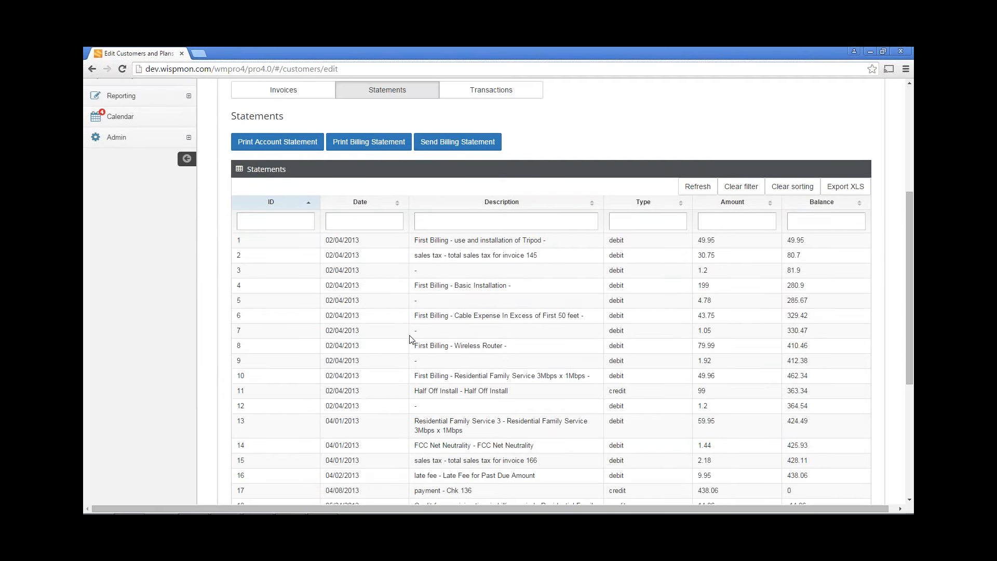
pyautogui.scroll(2, 408, 340)
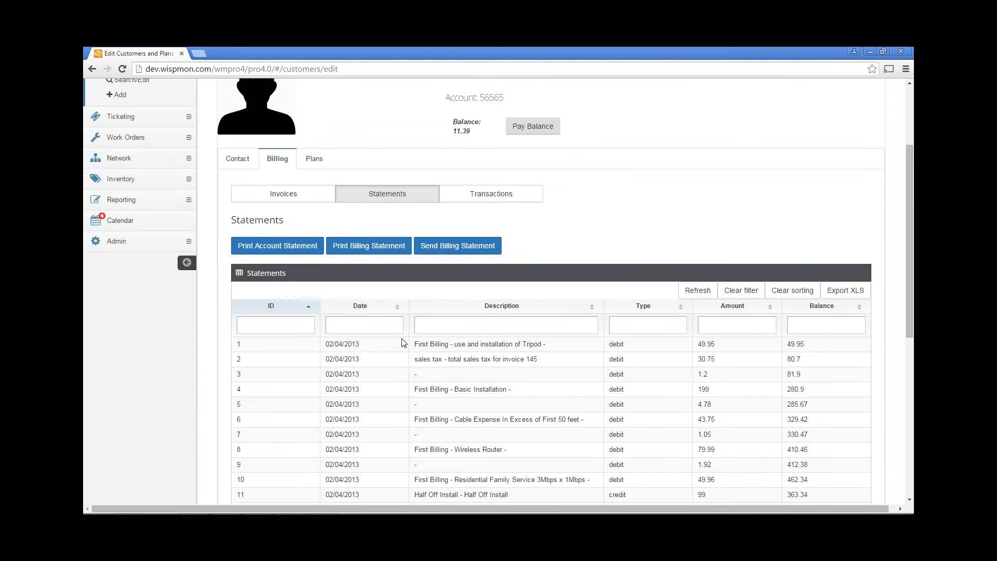
# Add a blank New Transaction entry on the customer's Transactions sub-tab
pyautogui.click(474, 195)
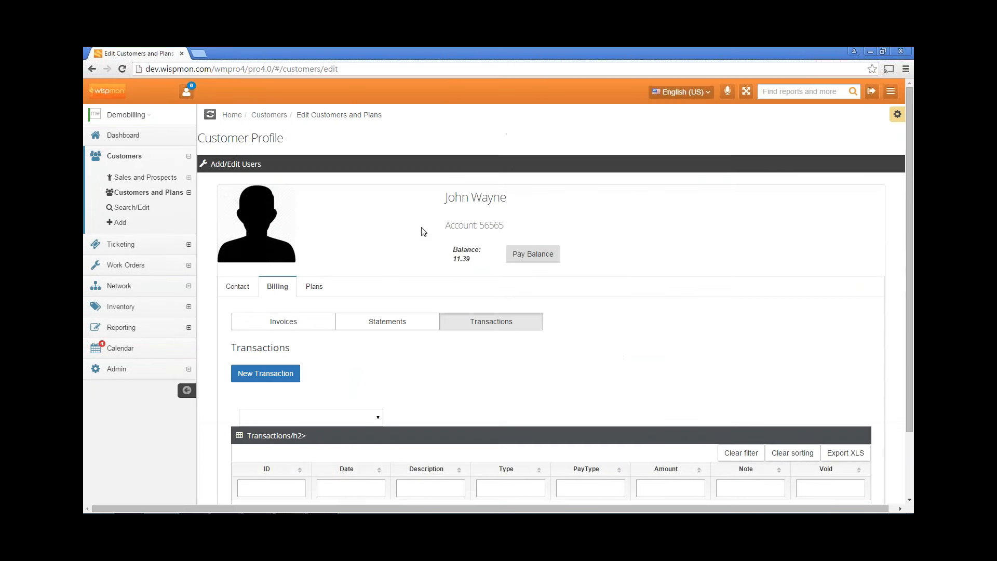
pyautogui.scroll(-2, 613, 336)
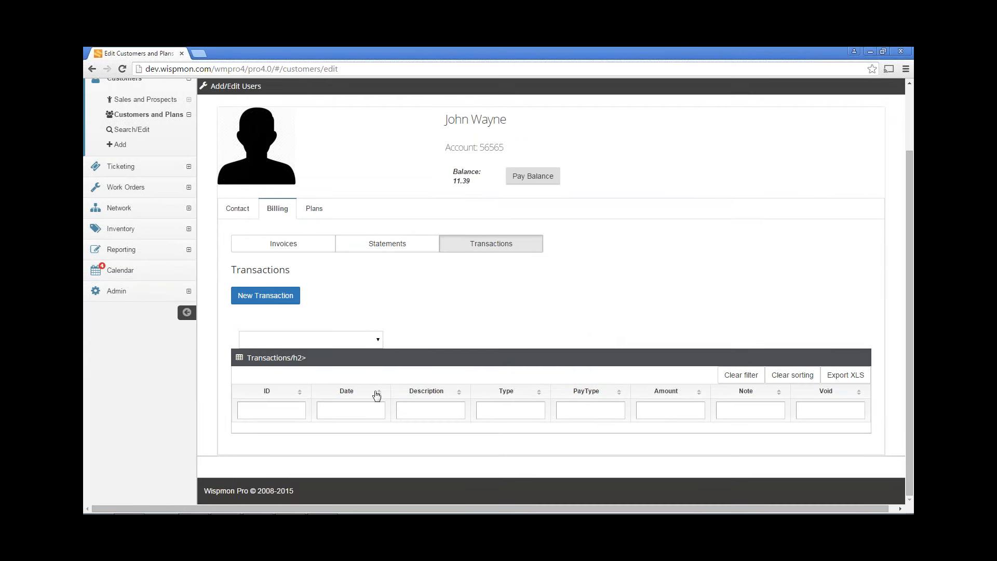
pyautogui.click(275, 299)
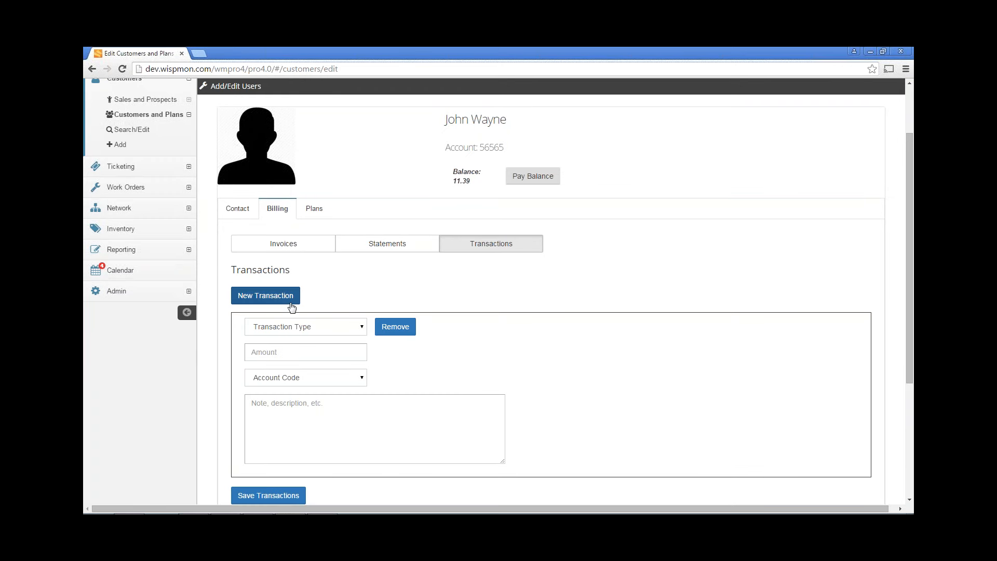
# Look through the Transaction Type options and leave the new transaction unfilled
pyautogui.click(362, 328)
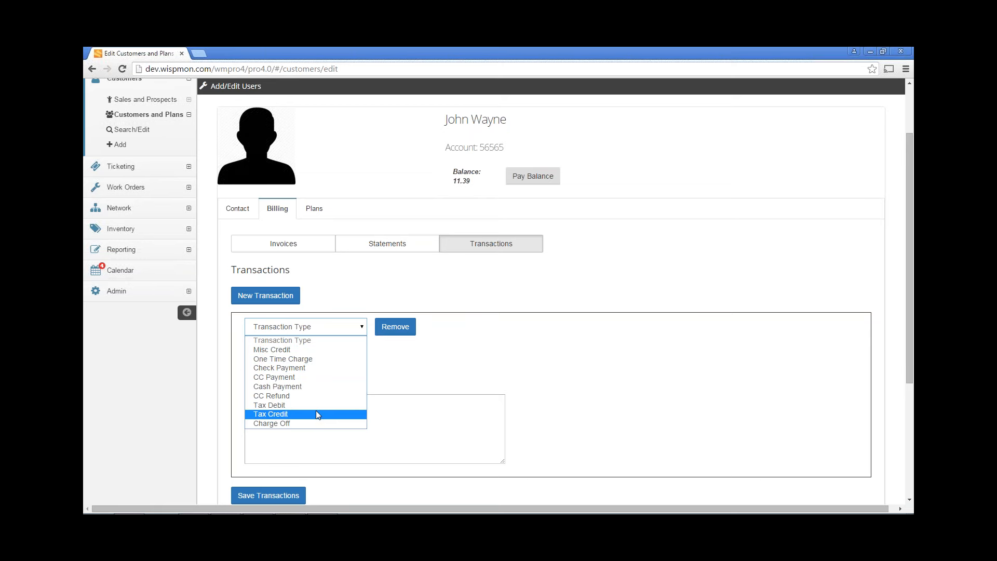
pyautogui.click(479, 365)
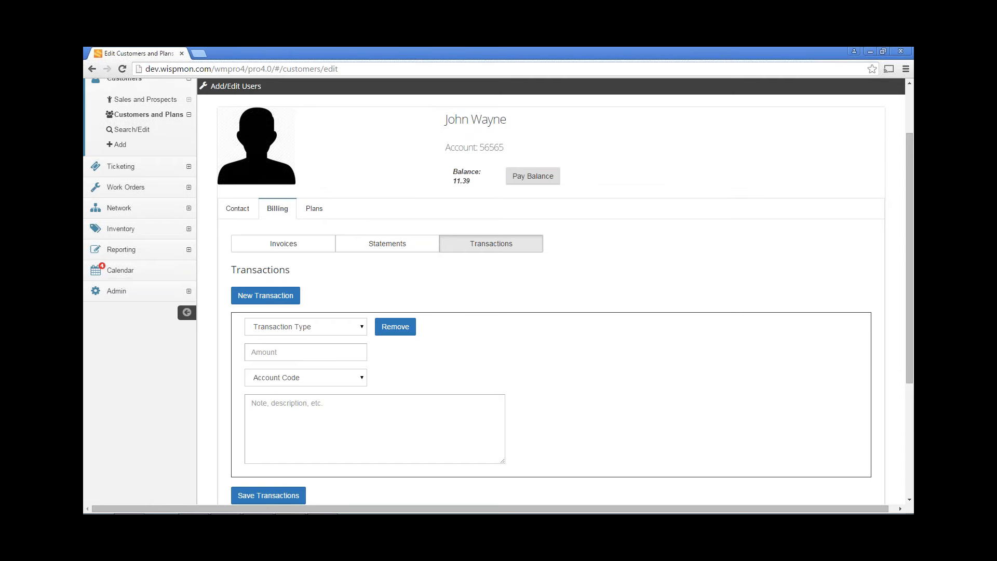
pyautogui.scroll(3, 474, 363)
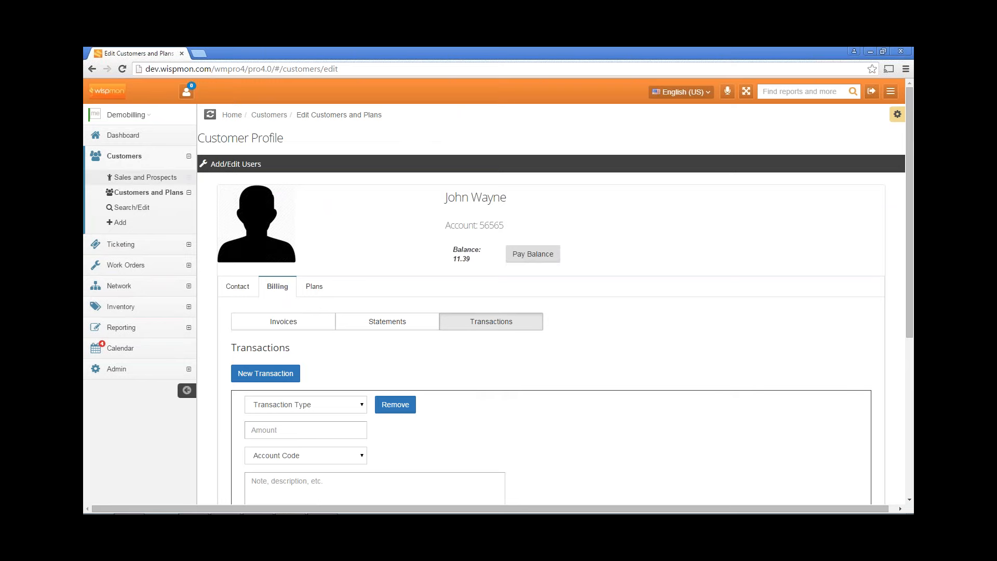
# Toggle the Customers sidebar section and expand Sales and Prospects
pyautogui.click(132, 157)
pyautogui.click(131, 159)
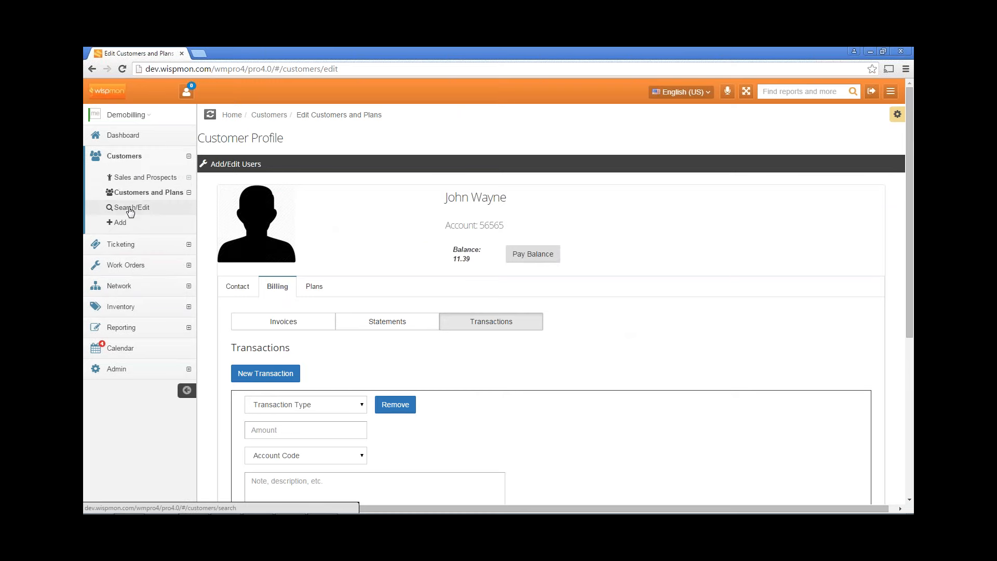
pyautogui.click(131, 179)
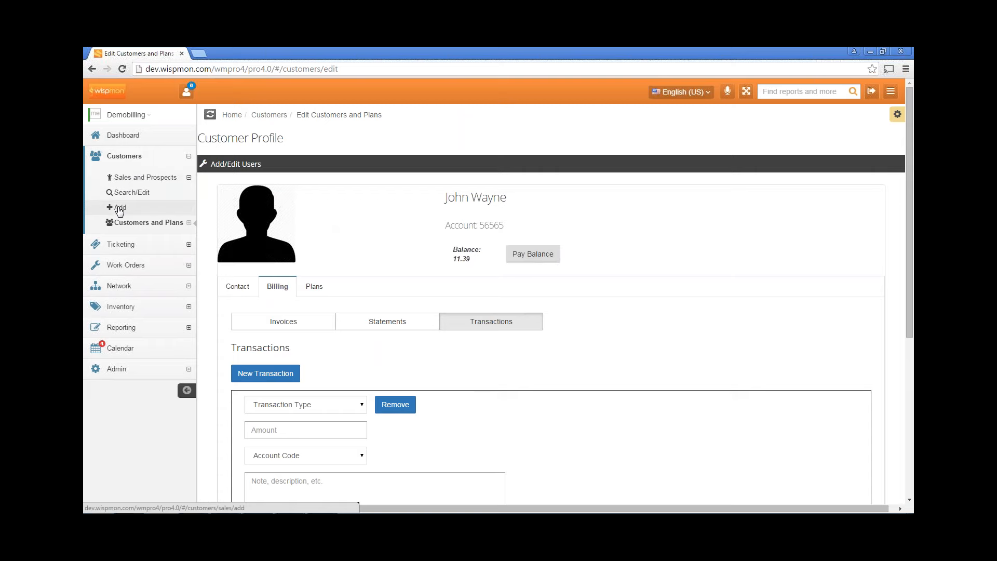
# Open the Add Sales and Prospects form and enter the prospect's first and last name
pyautogui.click(120, 208)
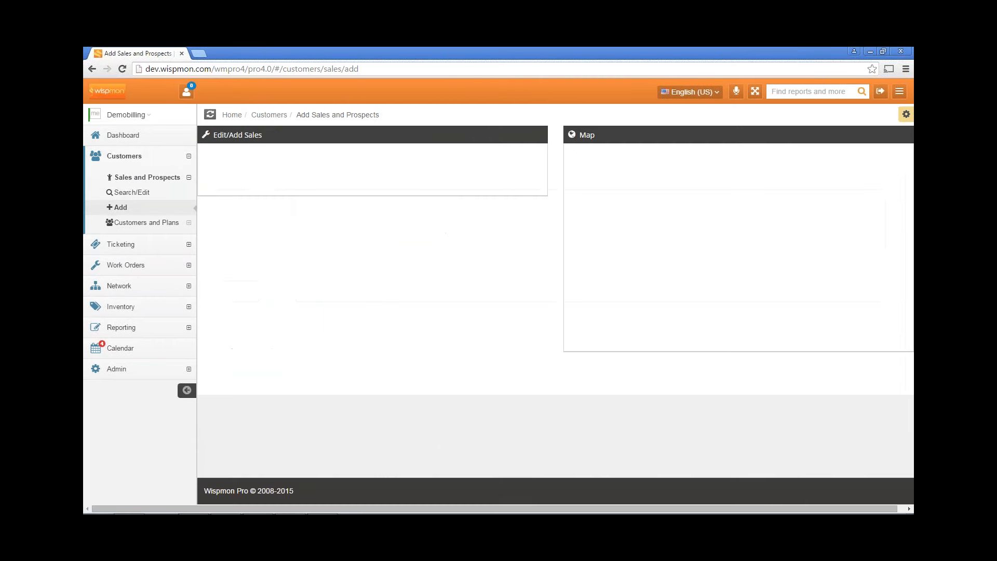
pyautogui.click(246, 166)
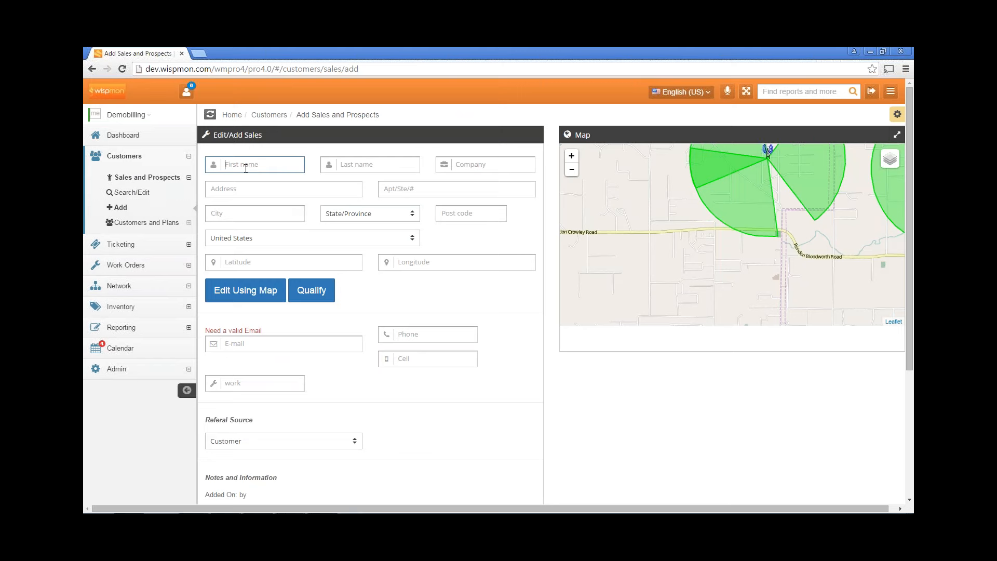
pyautogui.write('Tim')
pyautogui.click(360, 163)
pyautogui.write('M')
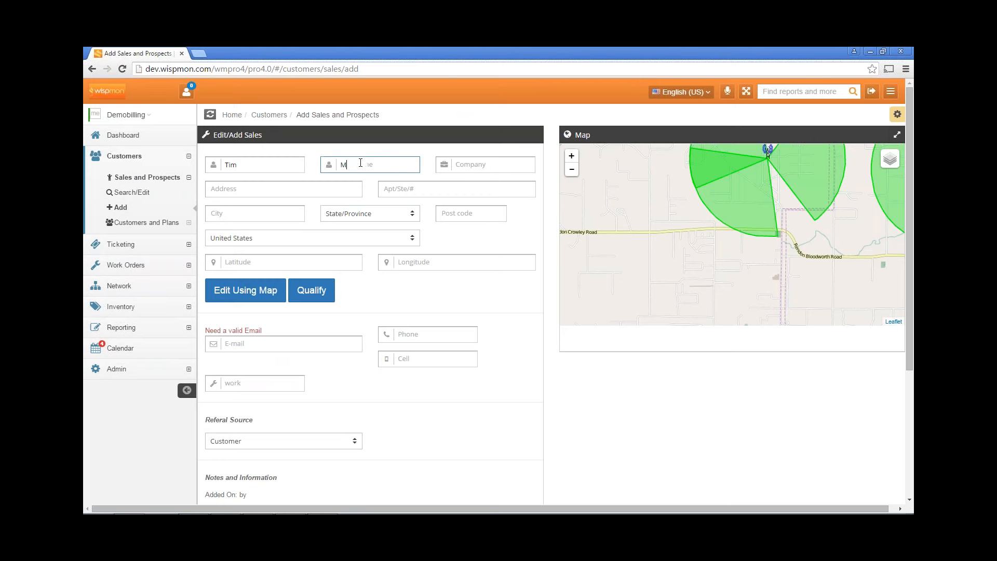
pyautogui.write('cGraw')
# Enter the prospect's street address and city, correcting typos in the city
pyautogui.click(274, 192)
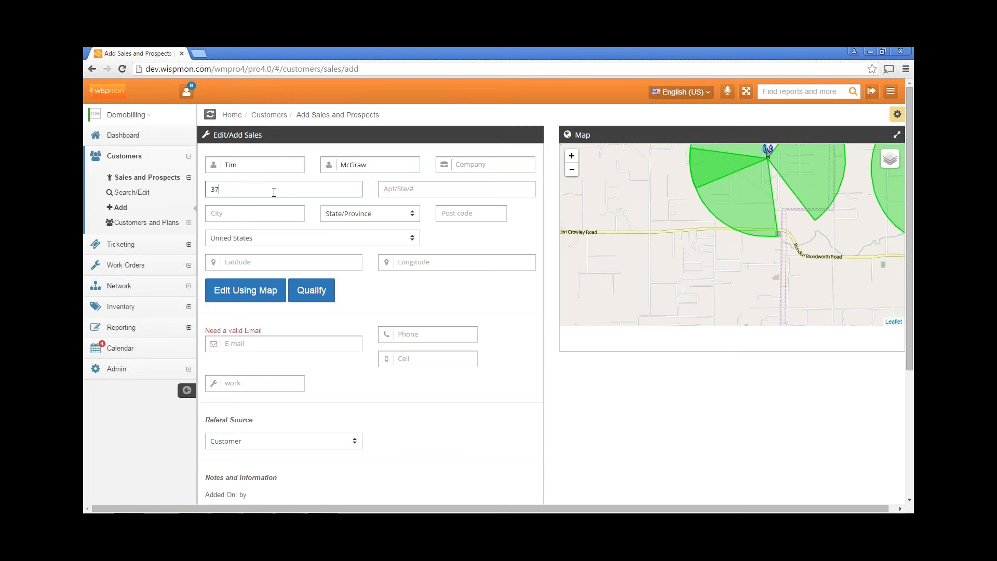
pyautogui.click(278, 213)
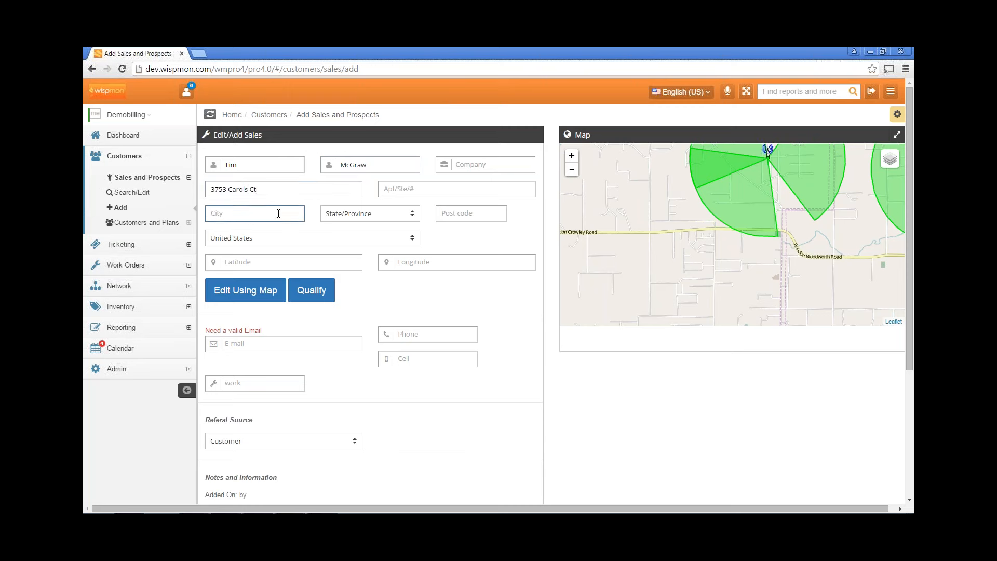
pyautogui.write('b')
pyautogui.press('BackSpace')
pyautogui.write('Burlesob')
pyautogui.press('BackSpace')
pyautogui.write('n')
# Set the State/Province to Texas and enter the prospect's post code
pyautogui.click(354, 214)
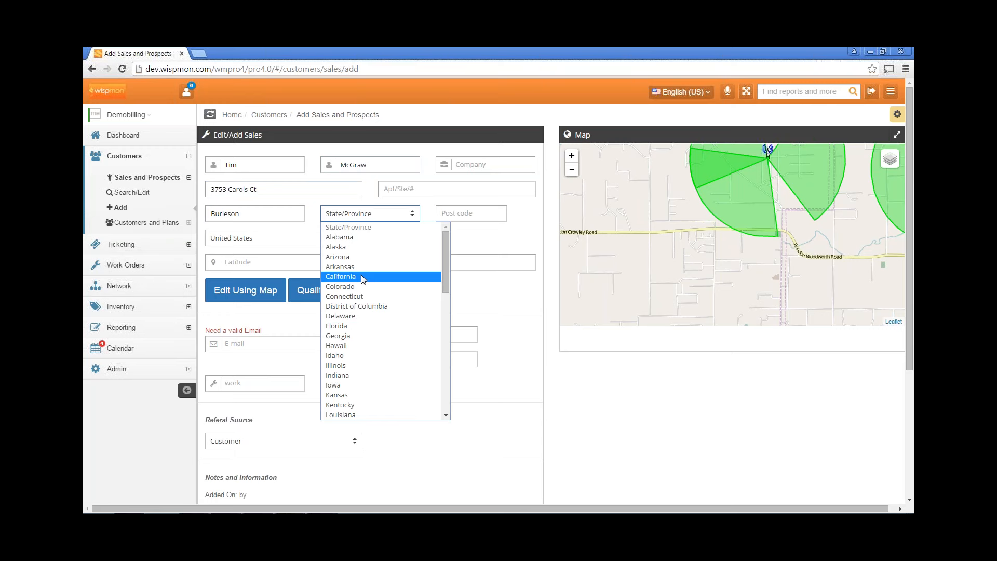
pyautogui.press('t')
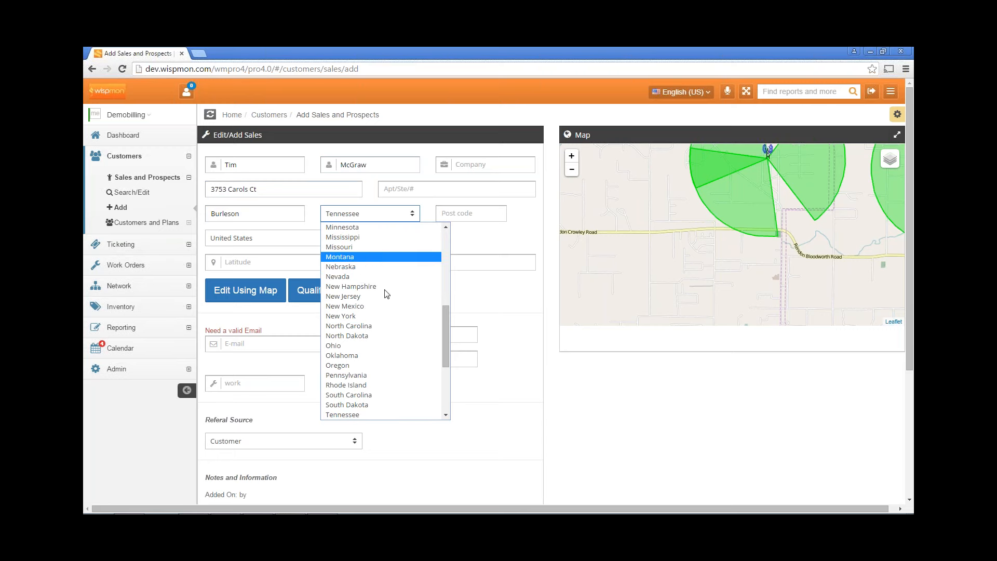
pyautogui.click(383, 218)
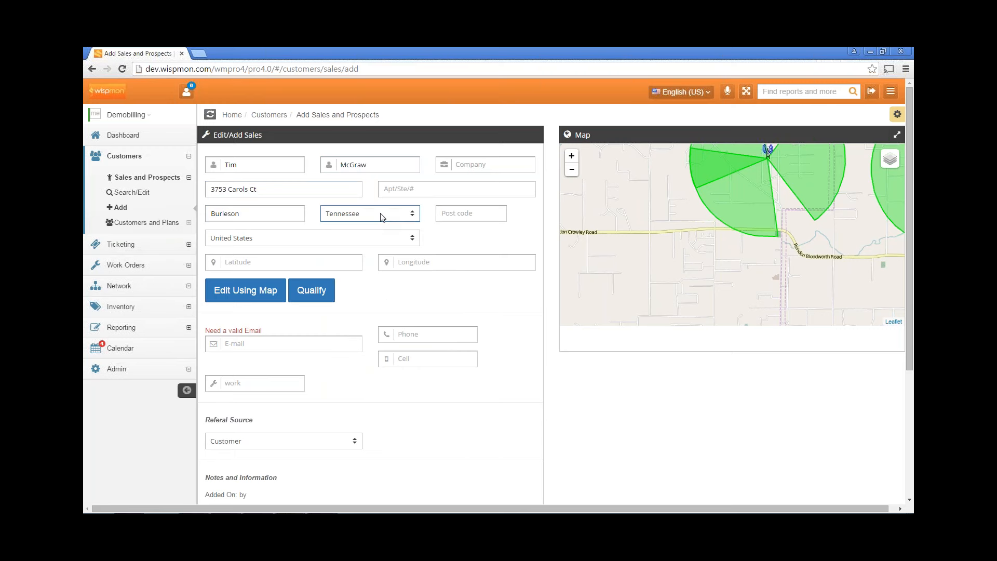
pyautogui.press('t')
pyautogui.click(451, 218)
pyautogui.write('76140')
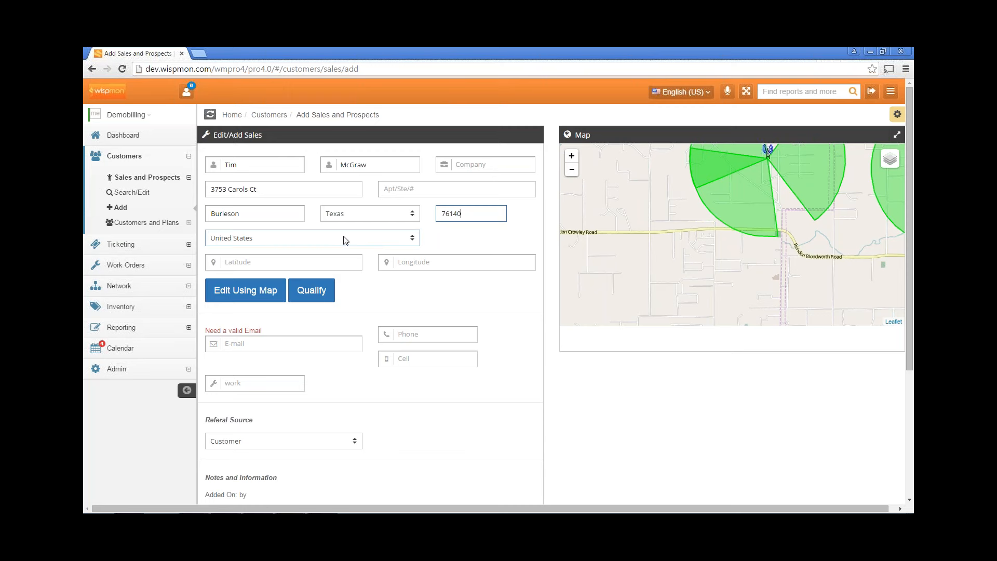
# Geocode the address to fill latitude and longitude, then enter the prospect's e-mail address
pyautogui.click(272, 345)
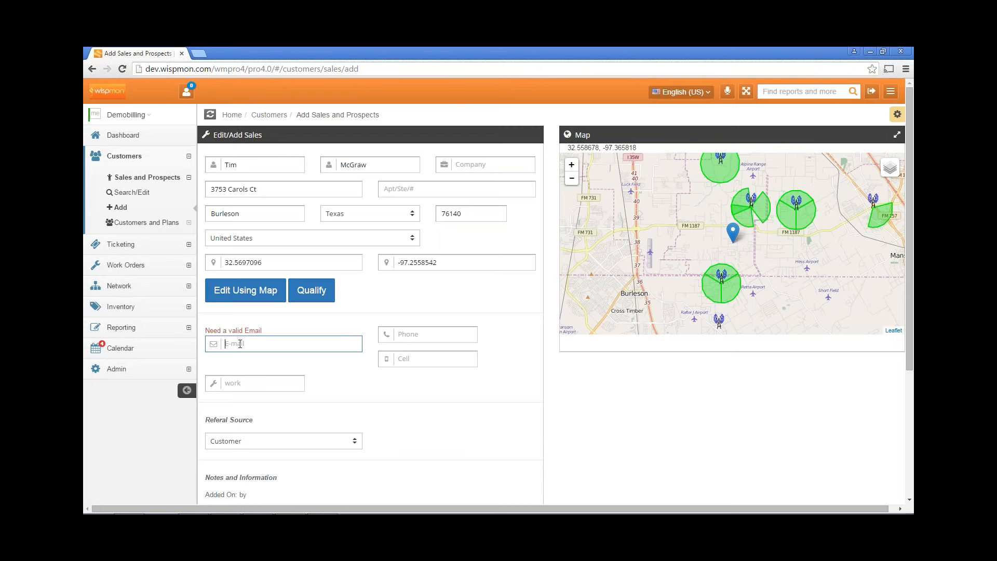
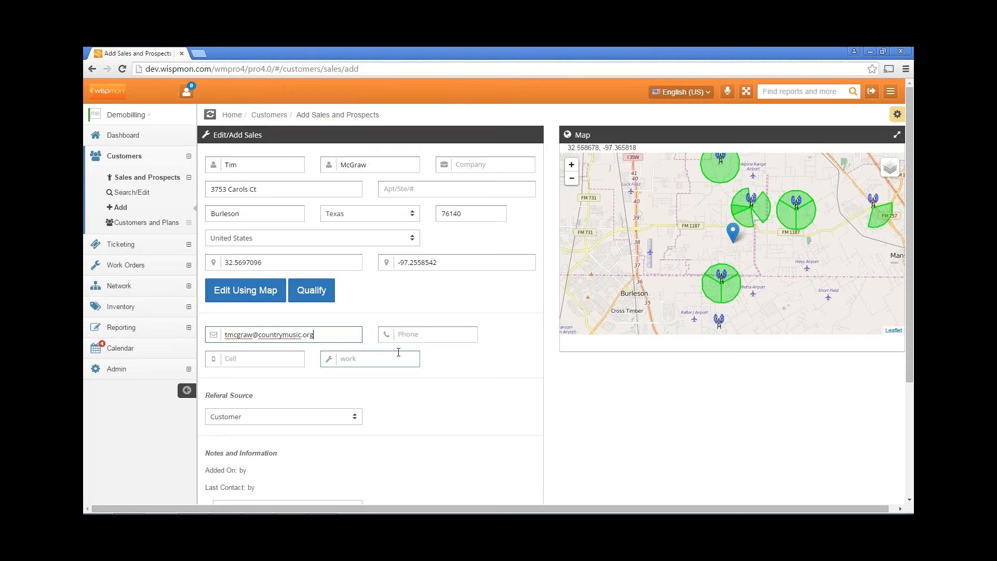
# Enter the prospect's phone, cell and work numbers
pyautogui.click(429, 335)
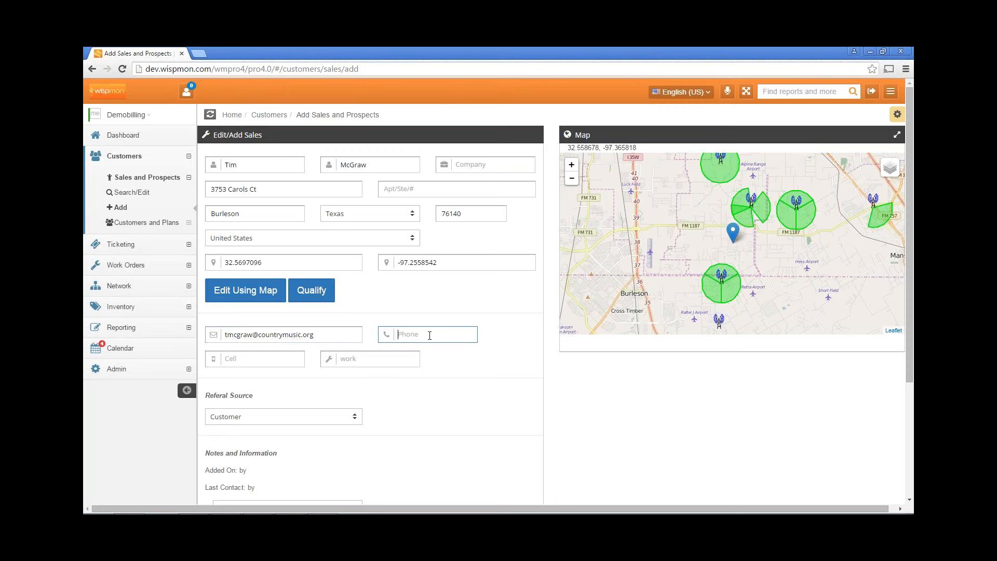
pyautogui.click(273, 360)
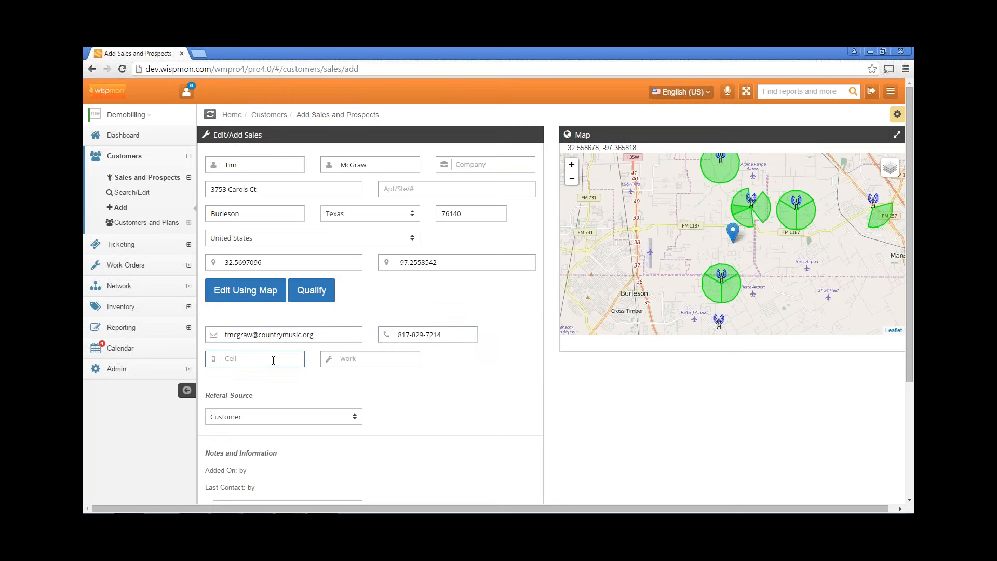
pyautogui.click(381, 362)
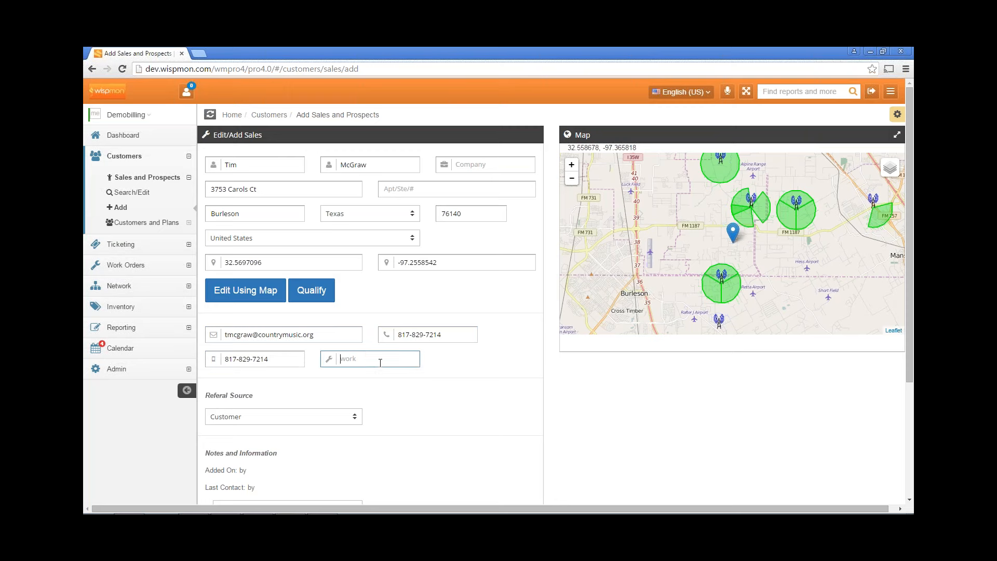
# Set the prospect's Referral Source to 'word of mouth', then open the Status dropdown list
pyautogui.scroll(-2, 381, 384)
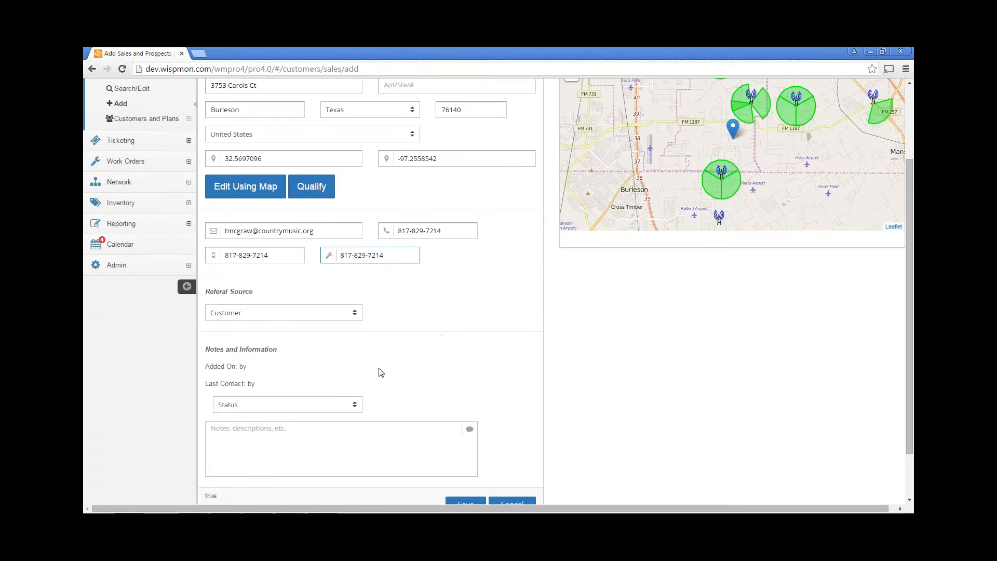
pyautogui.click(359, 317)
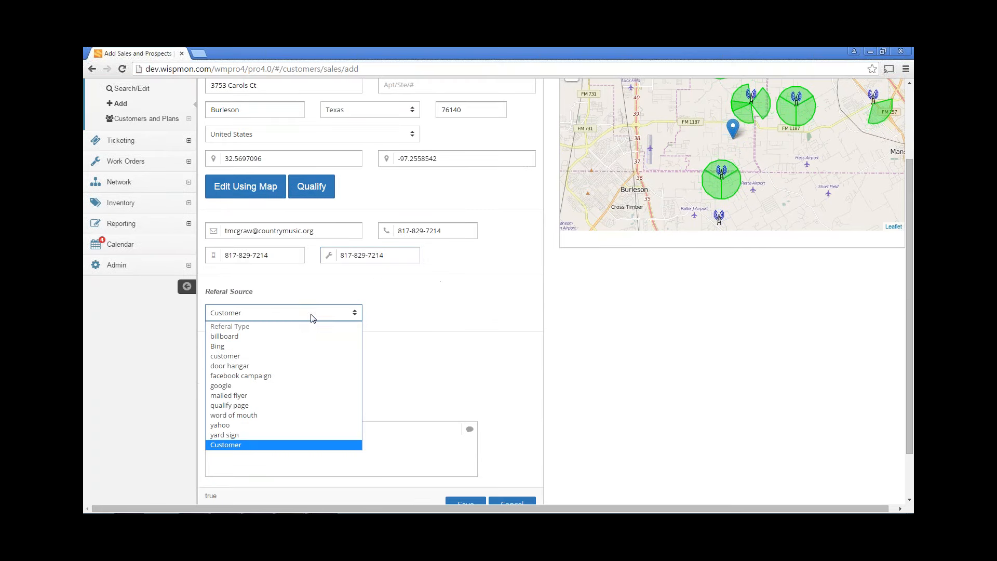
pyautogui.click(270, 415)
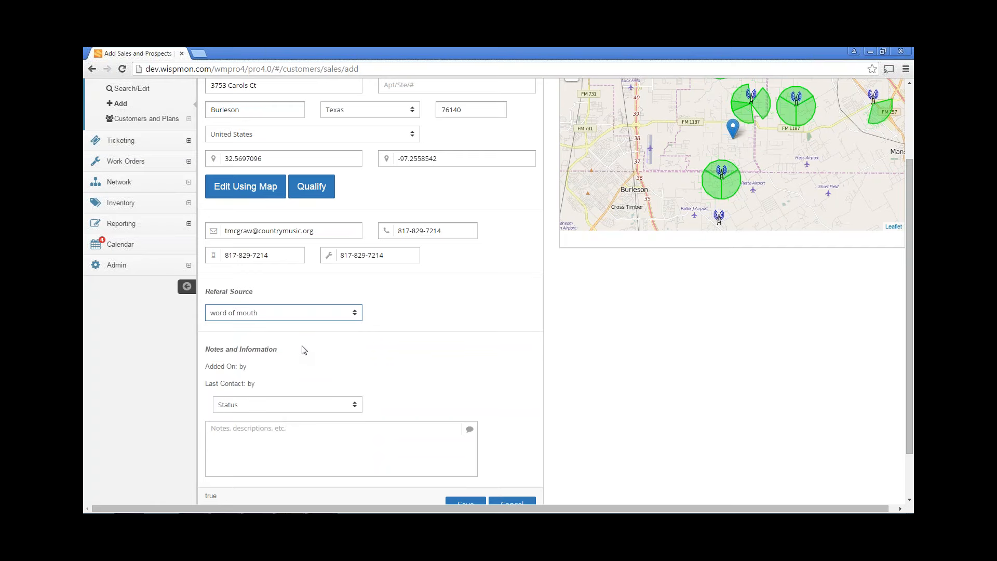
pyautogui.scroll(-2, 304, 350)
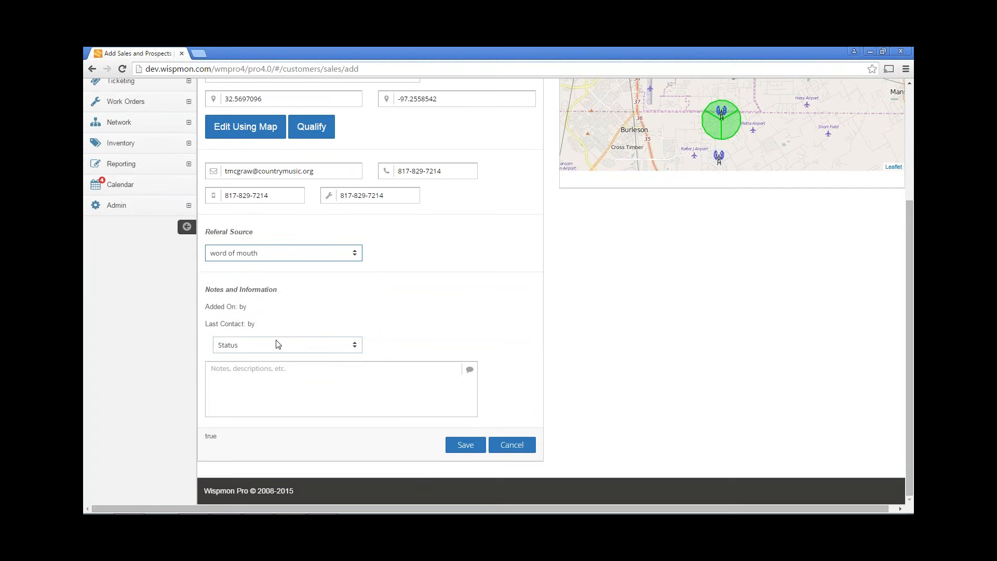
pyautogui.click(232, 348)
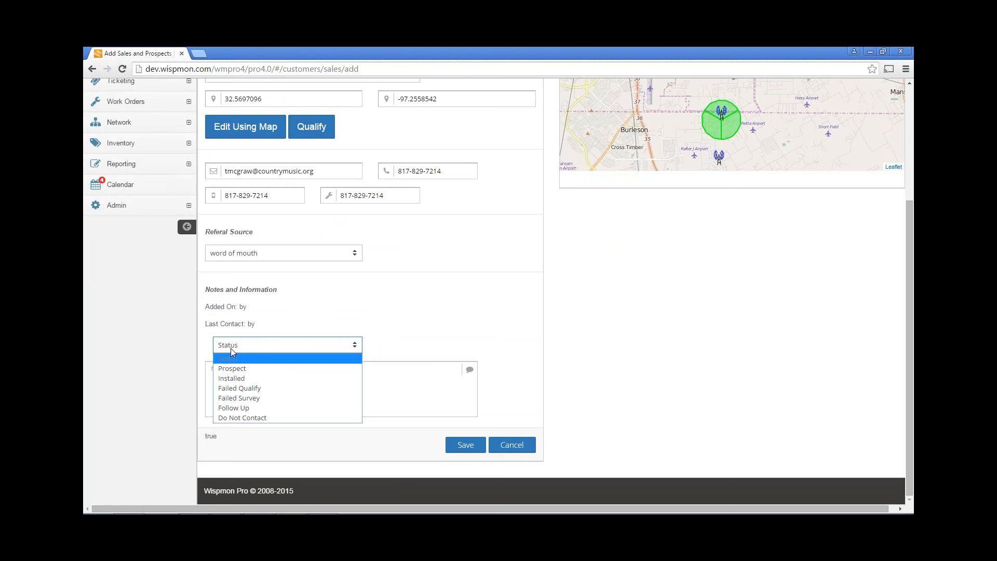
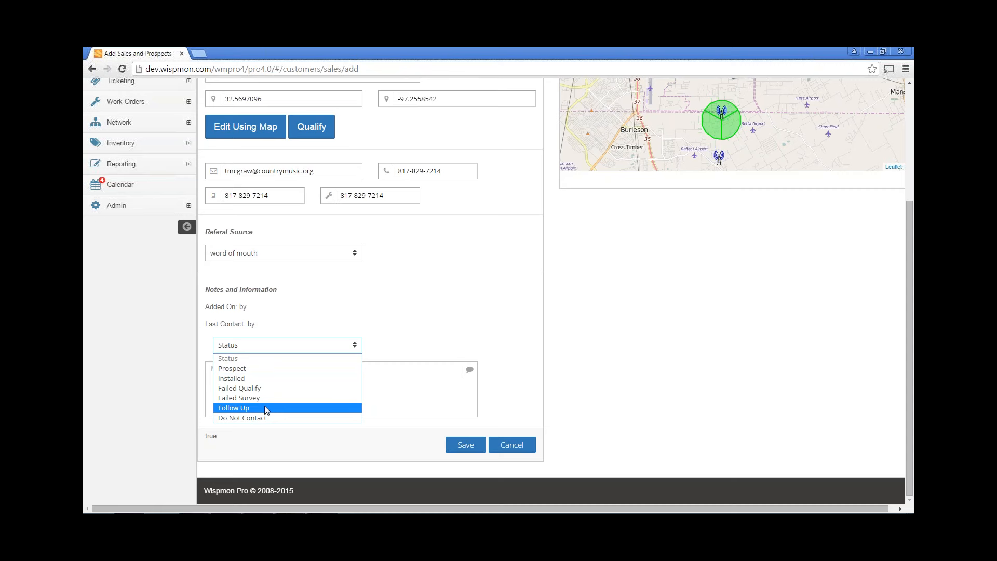
# Choose Prospect as the contact's status and save the sales contact
pyautogui.click(255, 369)
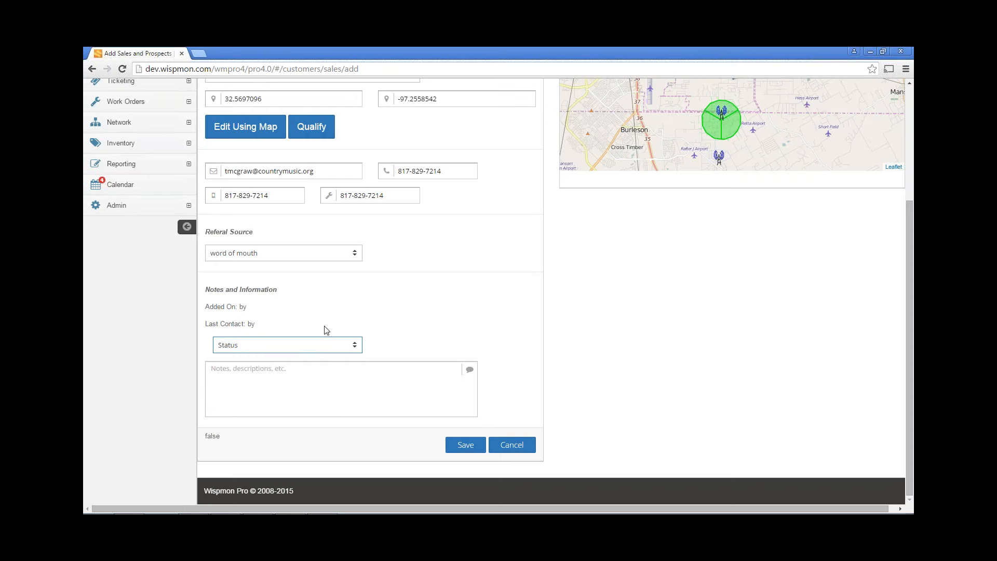
pyautogui.click(454, 445)
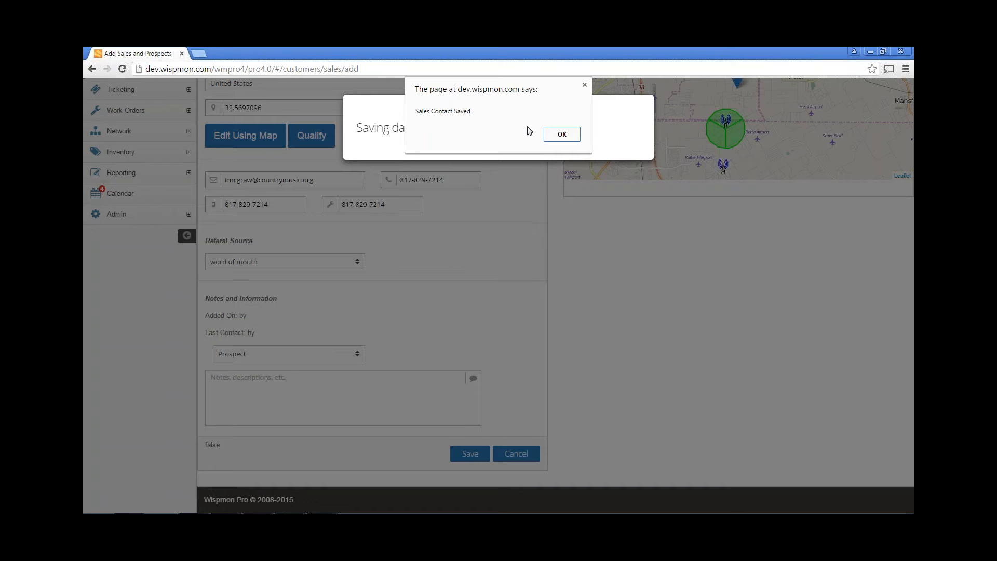
# Dismiss the save alert and inspect the Carols Ct marker closely on Hybrid satellite imagery
pyautogui.click(561, 134)
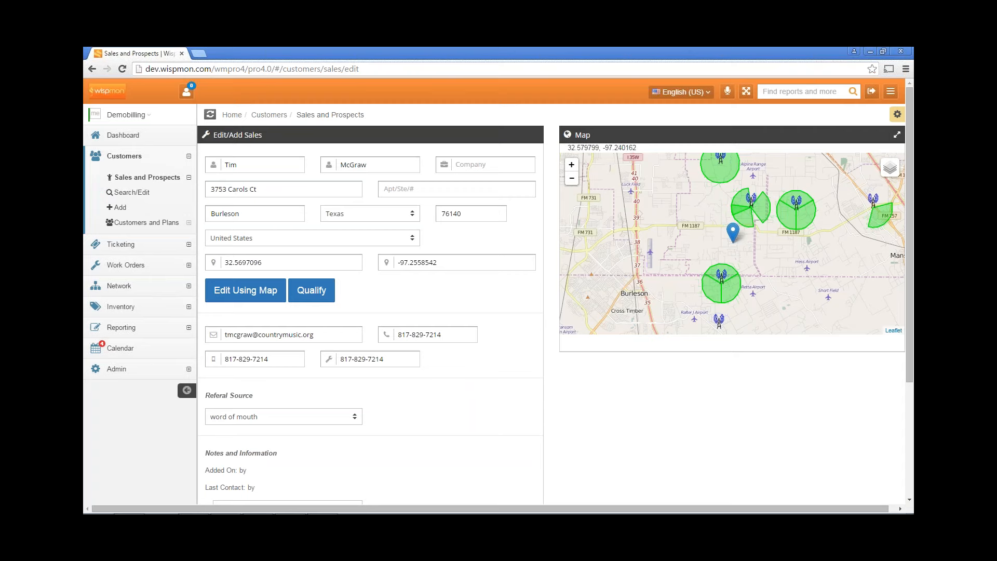
pyautogui.click(877, 167)
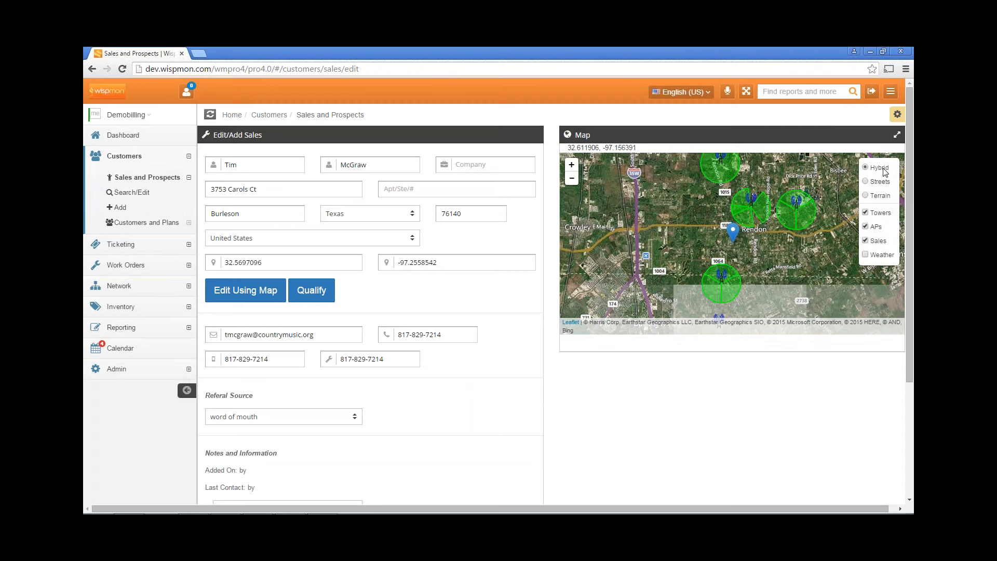
pyautogui.click(571, 165)
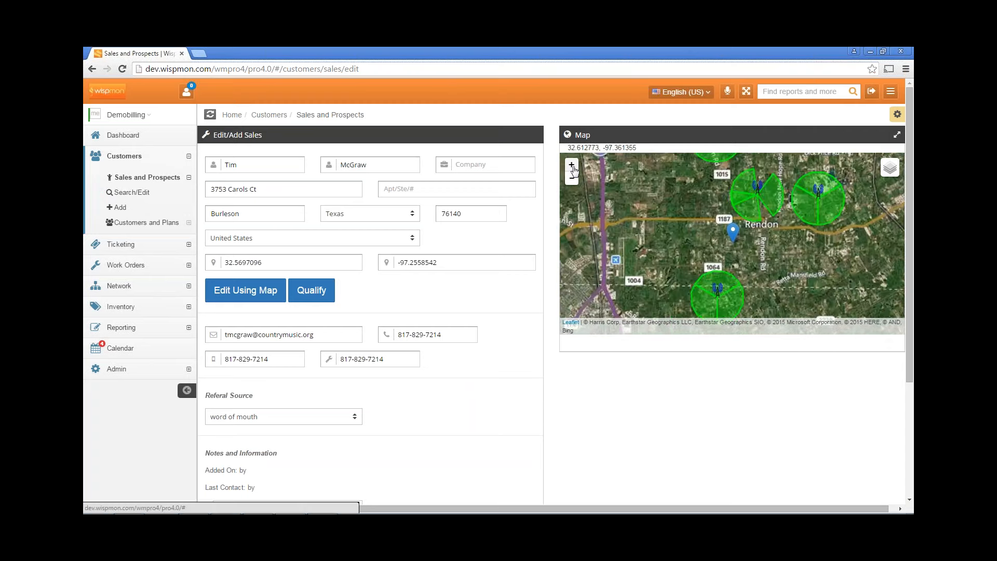
pyautogui.click(573, 167)
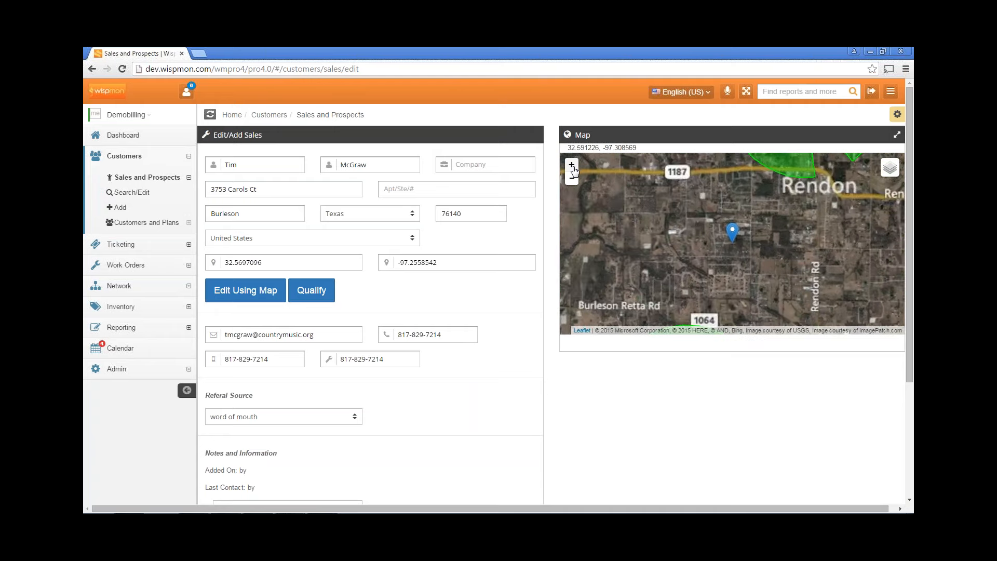
pyautogui.click(573, 167)
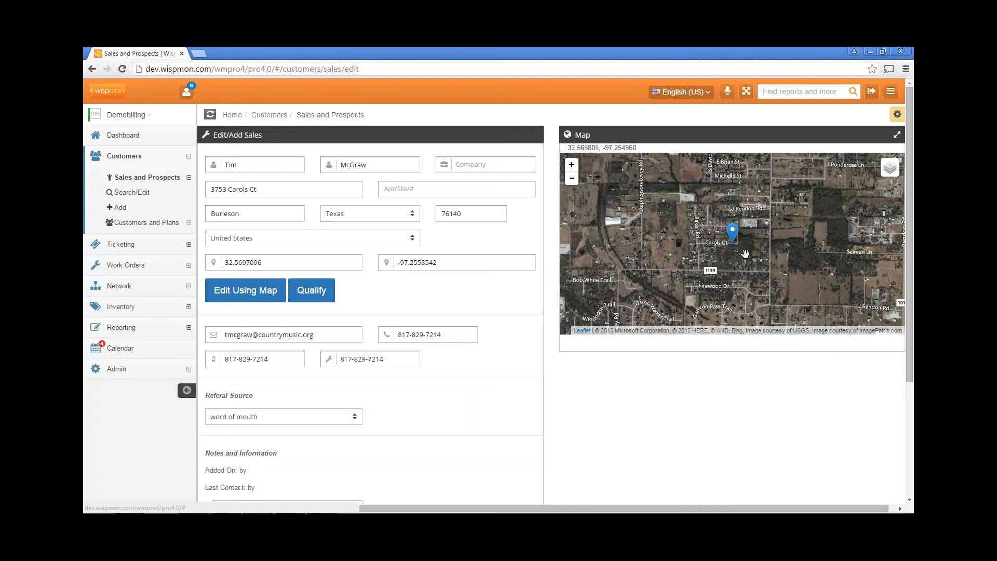
pyautogui.click(571, 166)
pyautogui.click(571, 165)
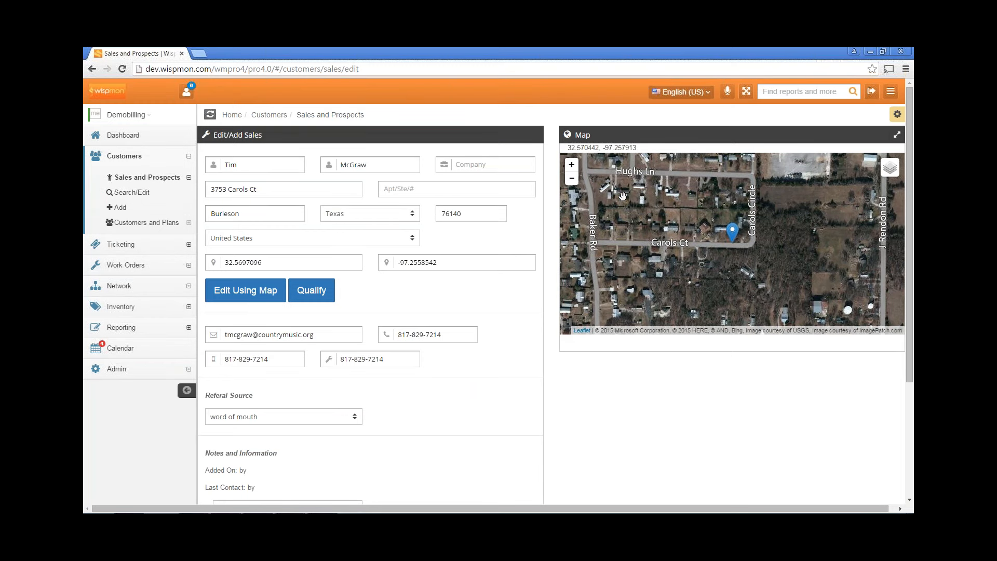
pyautogui.click(571, 178)
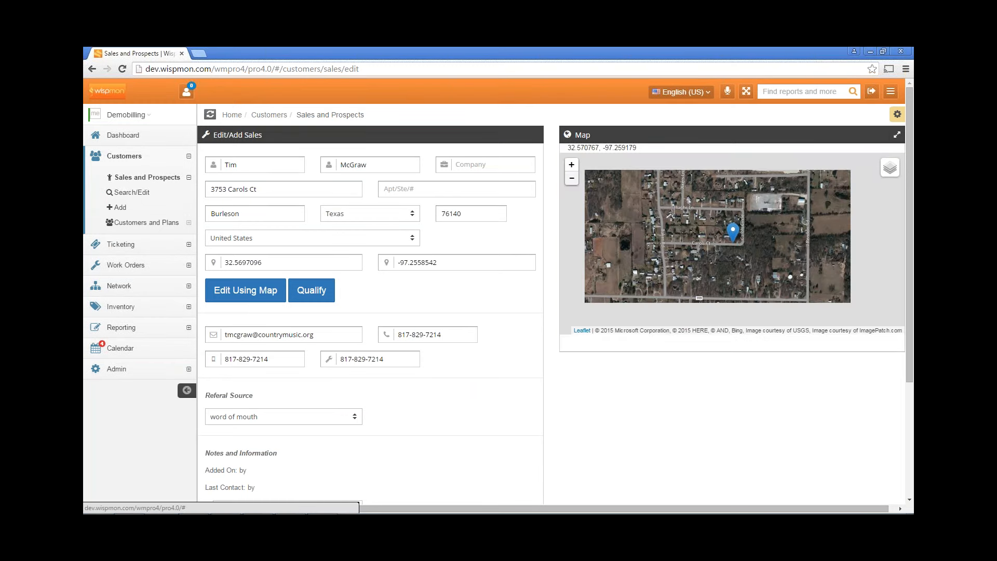
pyautogui.click(572, 179)
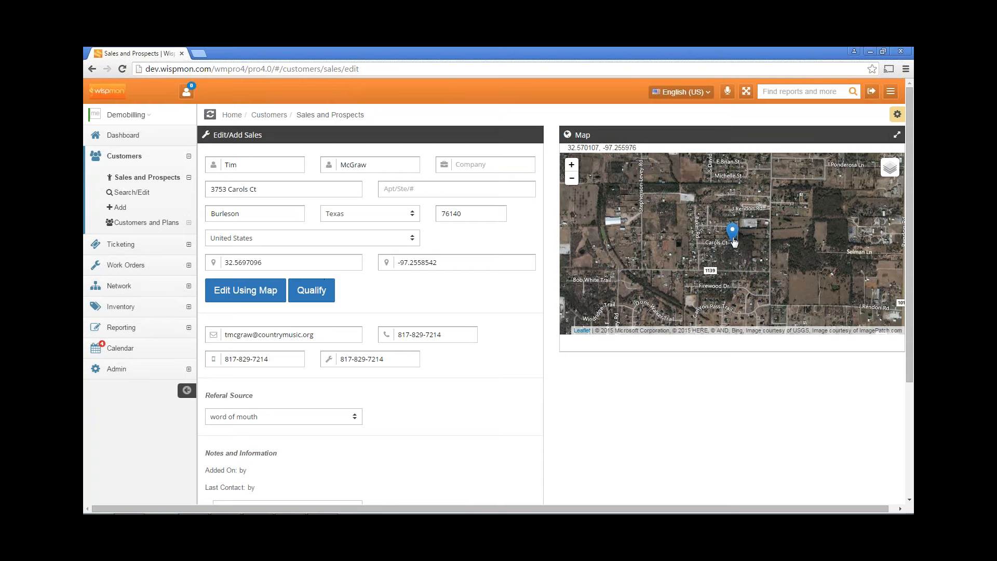
pyautogui.moveTo(732, 233)
pyautogui.mouseDown()
pyautogui.moveTo(664, 214)
pyautogui.moveTo(662, 231)
pyautogui.moveTo(693, 229)
pyautogui.mouseUp()
# Drag the location pin west onto the building in map editing and finish placing it
pyautogui.click(254, 290)
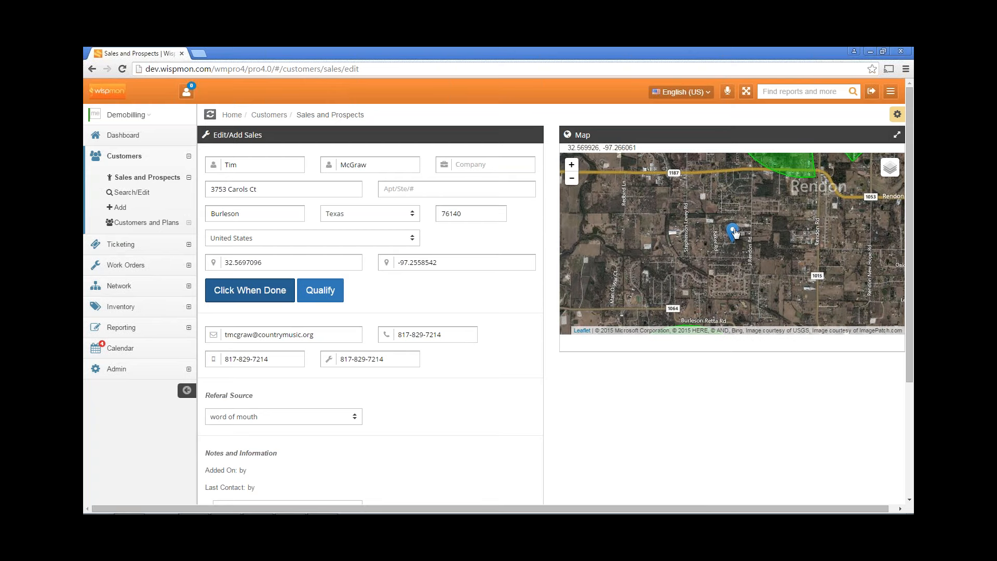
pyautogui.moveTo(734, 233); pyautogui.dragTo(675, 218)
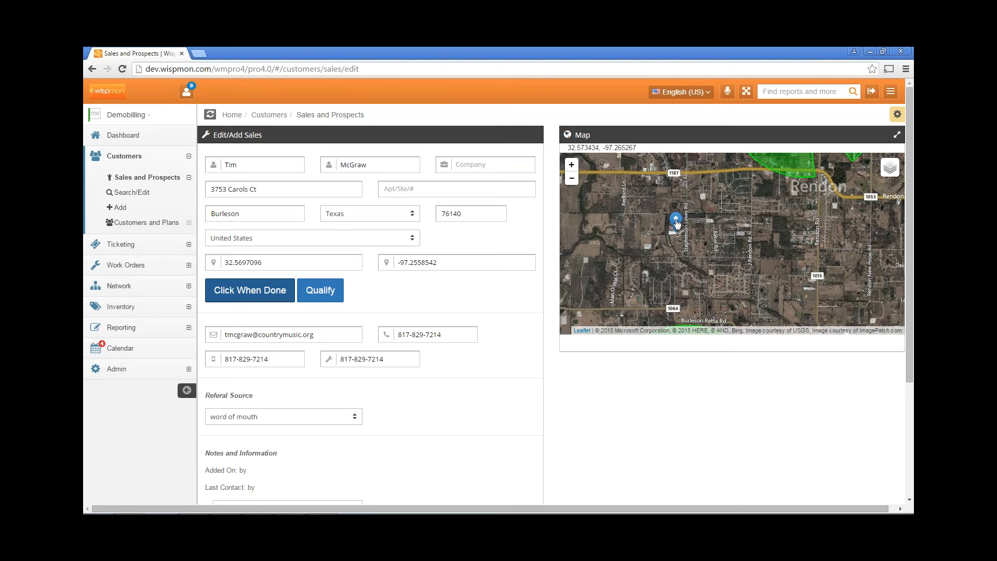
pyautogui.click(571, 166)
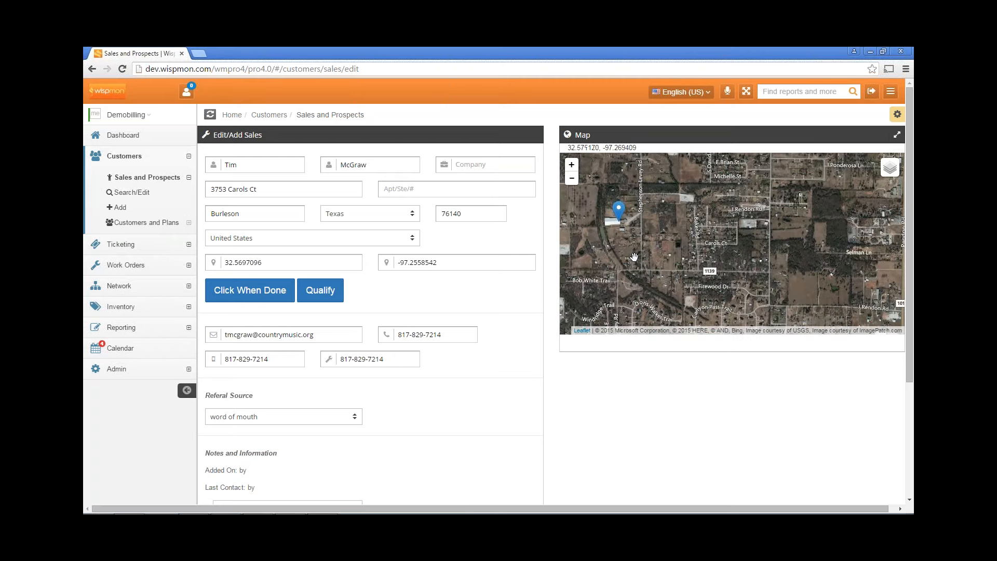
pyautogui.moveTo(635, 255); pyautogui.dragTo(733, 264)
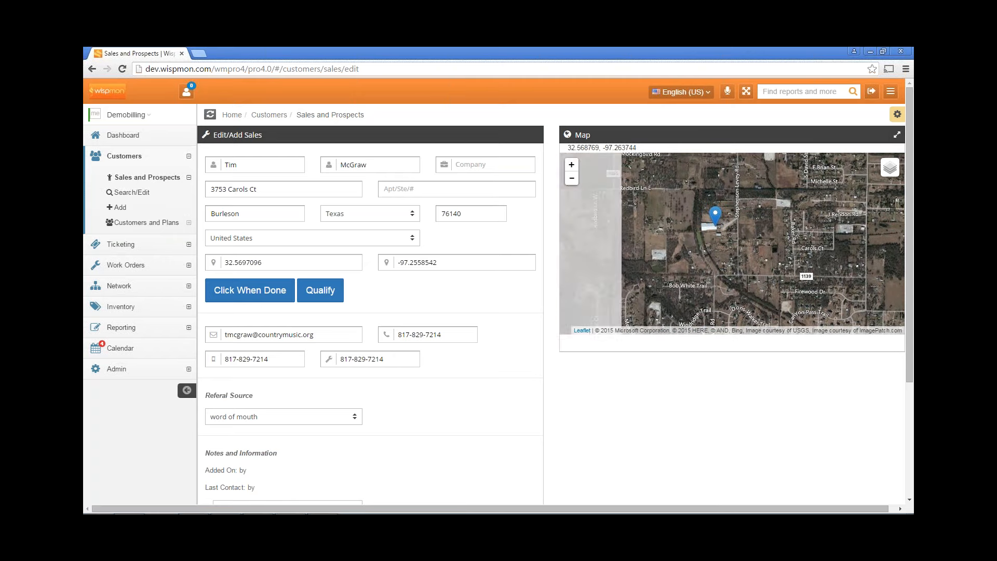
pyautogui.click(571, 167)
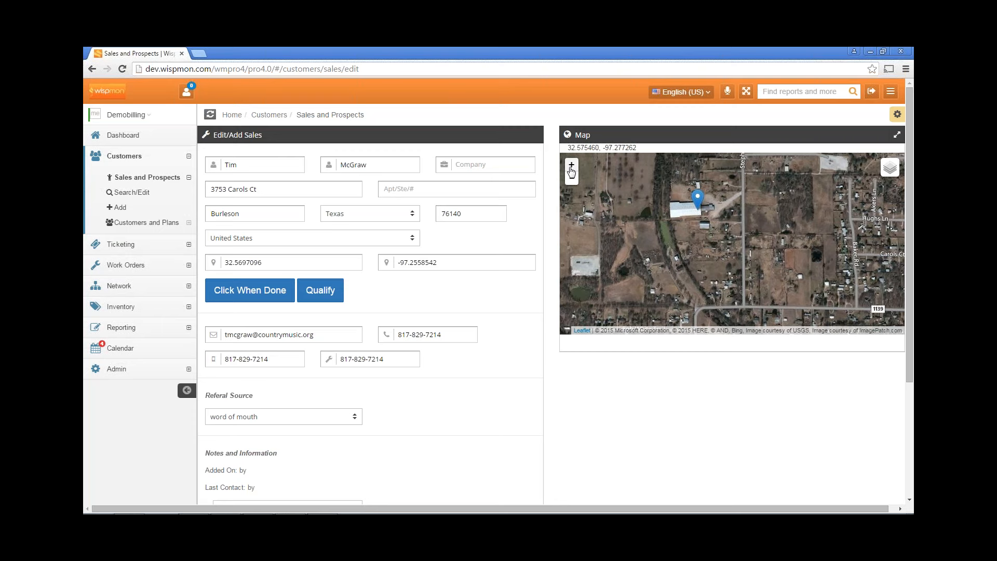
pyautogui.click(250, 290)
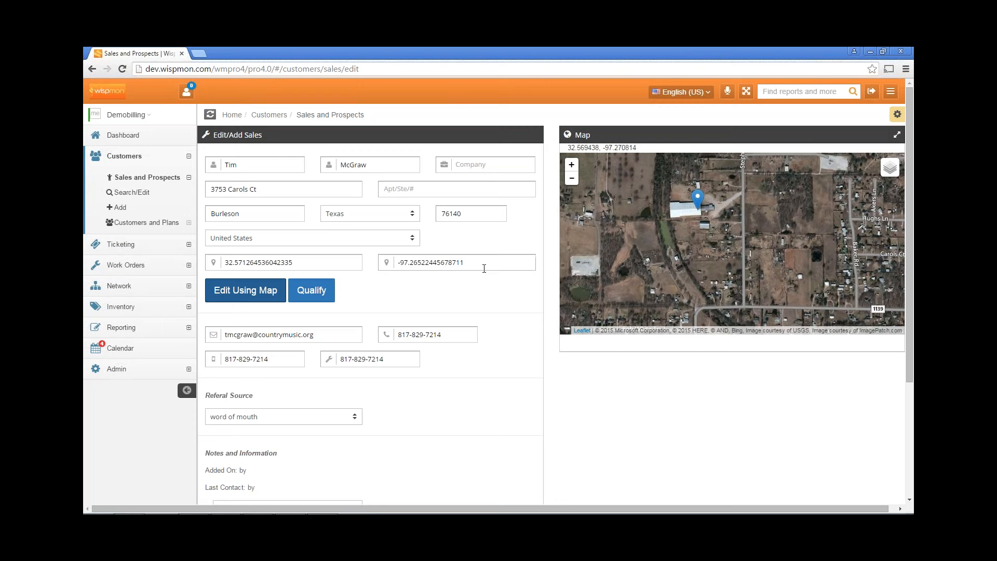
# Check the new latitude 32.571264536042335 and longitude -97.26522445678711 values
pyautogui.click(262, 264)
pyautogui.moveTo(296, 261); pyautogui.dragTo(223, 262)
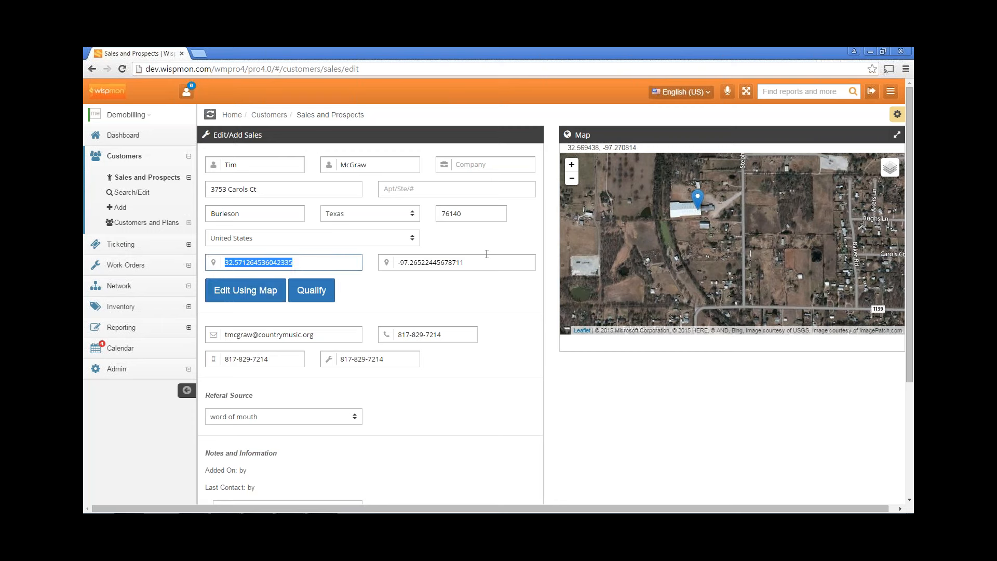
pyautogui.click(482, 261)
pyautogui.moveTo(472, 261); pyautogui.dragTo(395, 263)
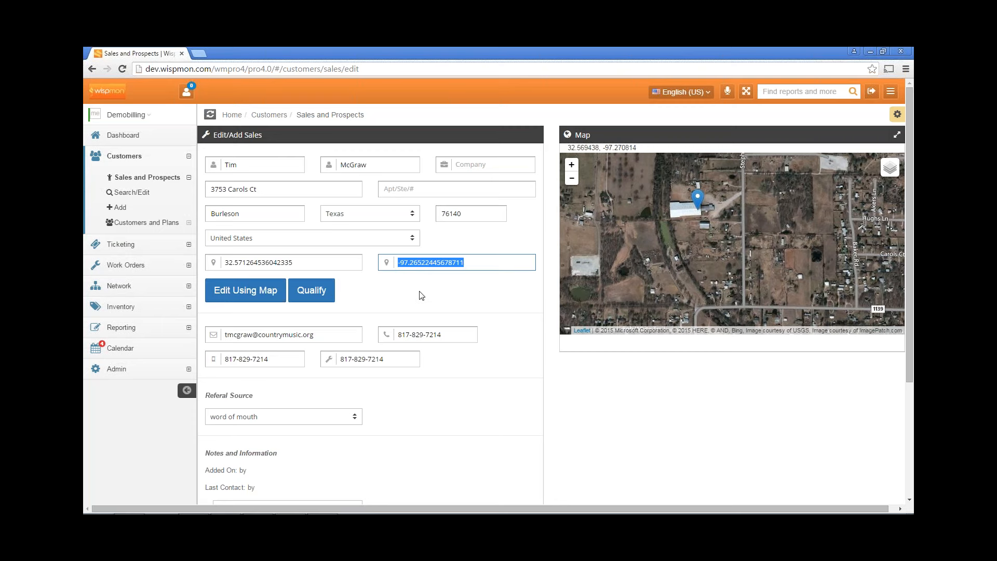
pyautogui.click(443, 294)
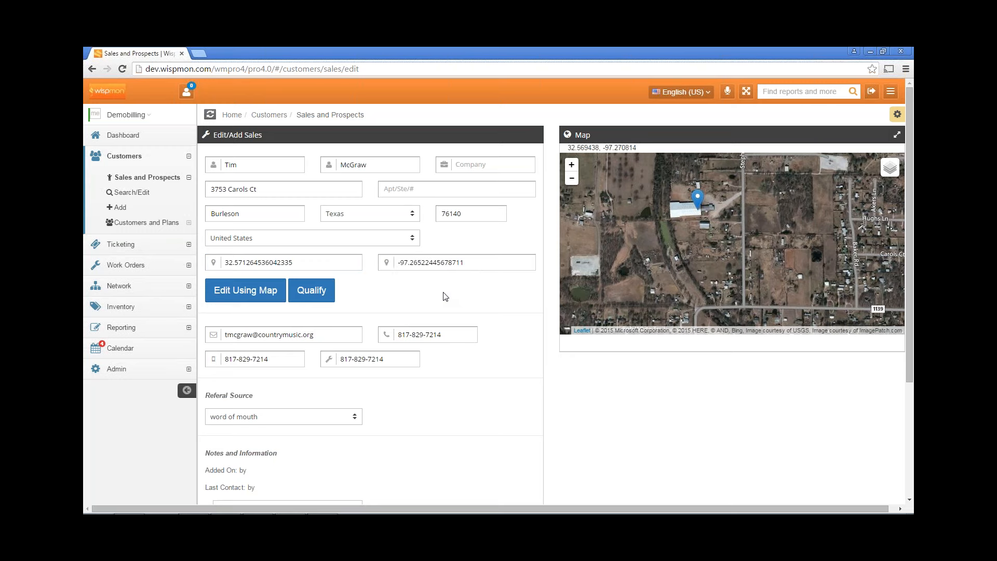
# Run the signal qualification for the address with Rx Elv changed from 25 to 35
pyautogui.click(309, 290)
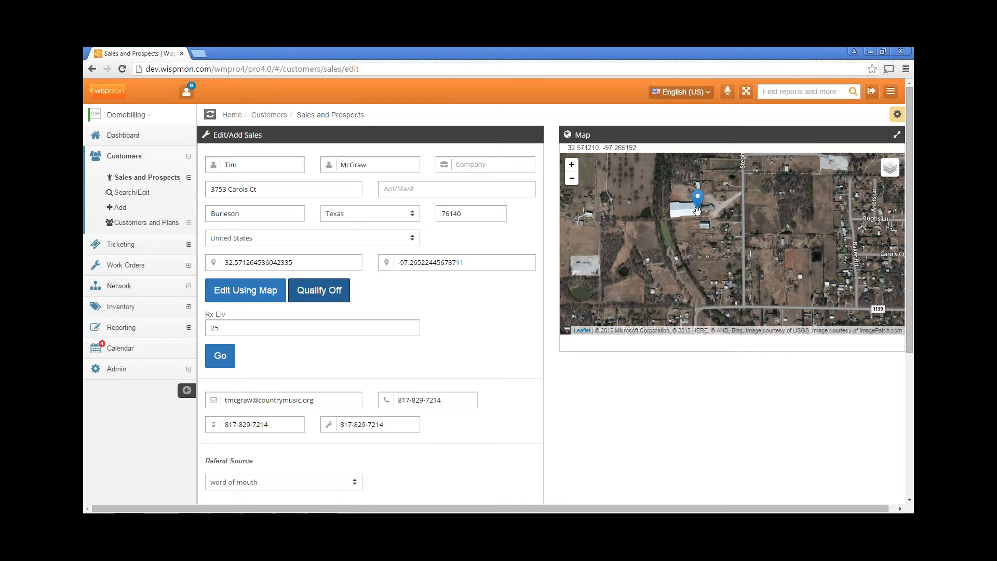
pyautogui.click(267, 333)
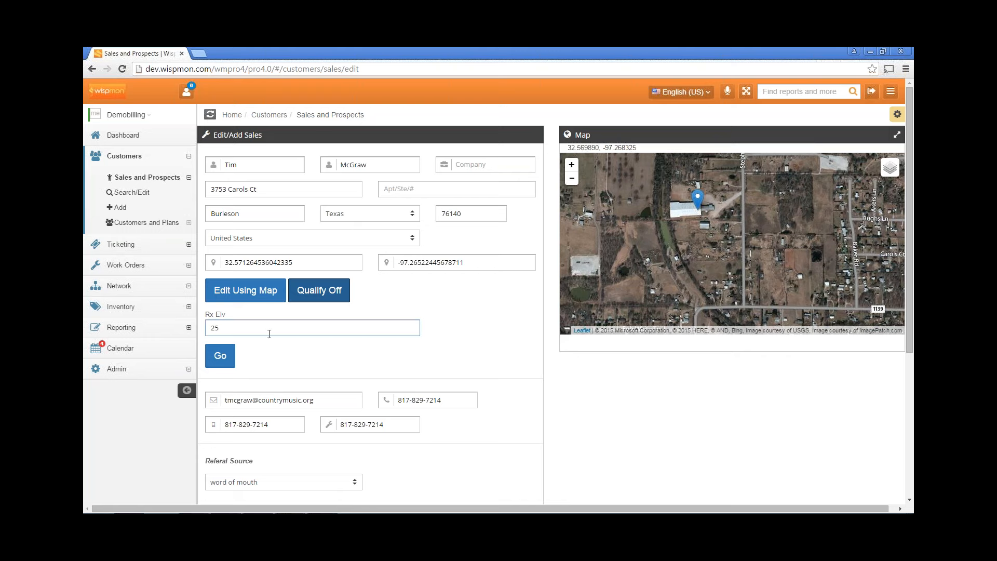
pyautogui.doubleClick(223, 331)
pyautogui.write('35')
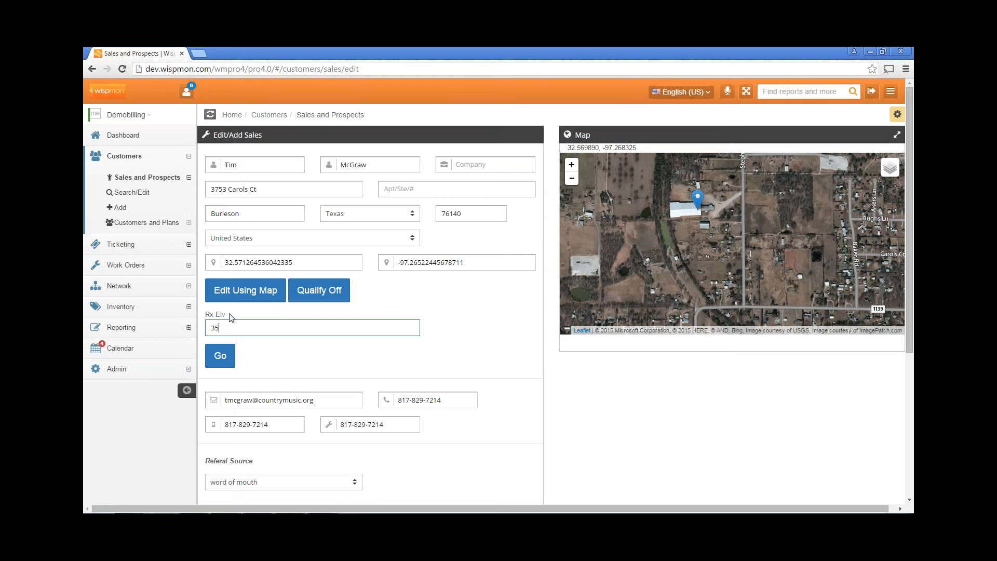
pyautogui.click(221, 357)
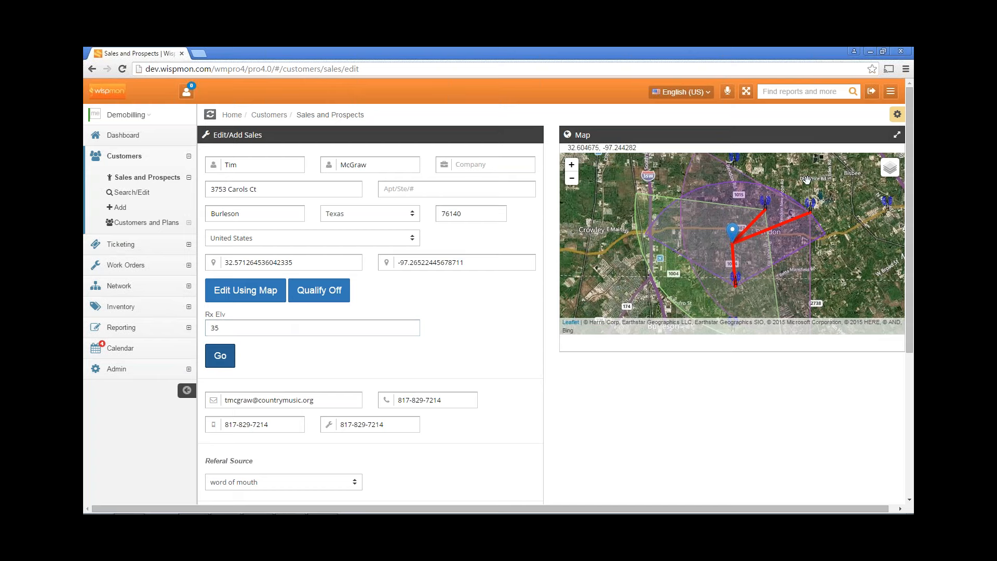
# Switch the map to the Streets layer and zoom out one level
pyautogui.click(888, 176)
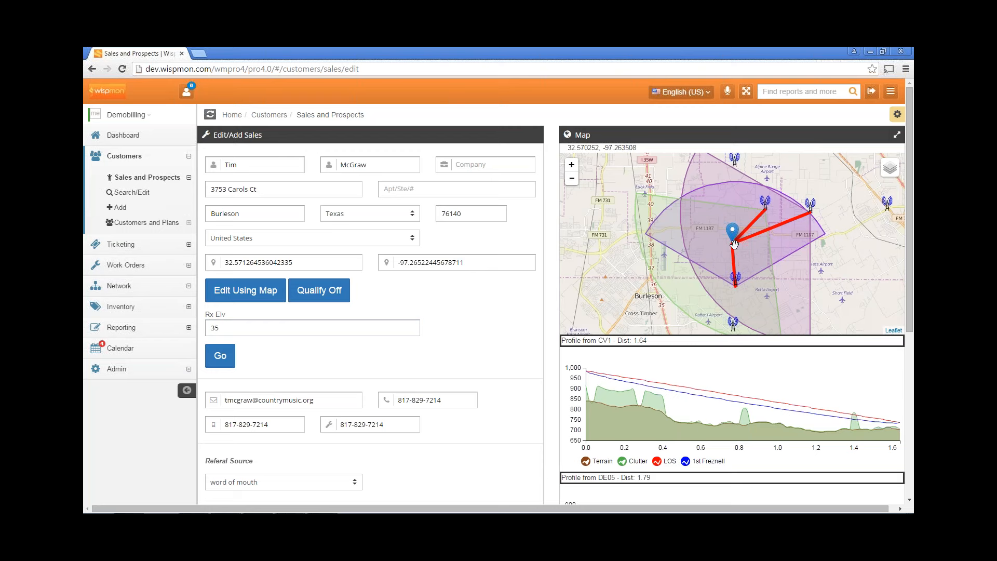
pyautogui.click(573, 179)
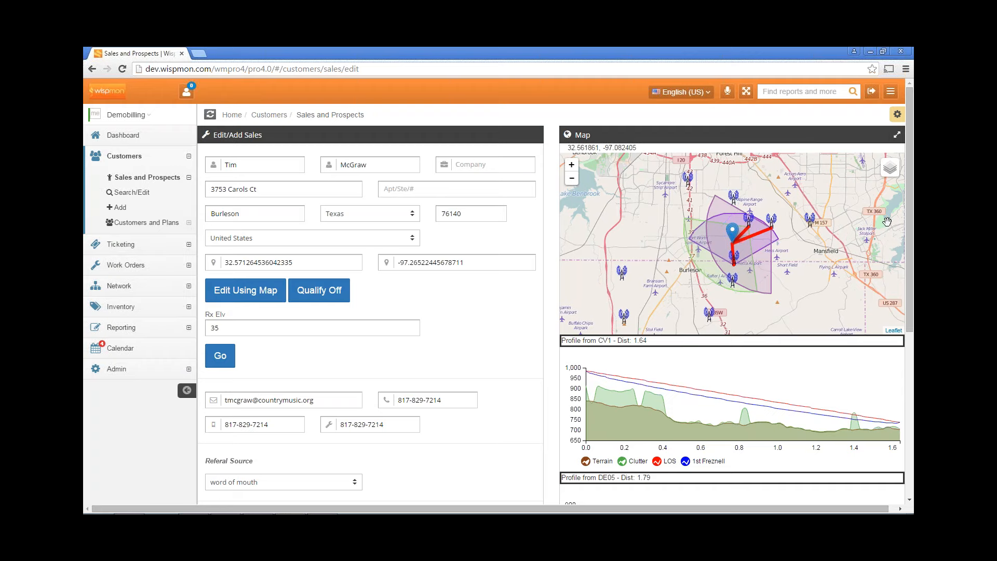
# Compare the tower path profiles with the Clutter series hidden and shown again
pyautogui.scroll(-3, 906, 197)
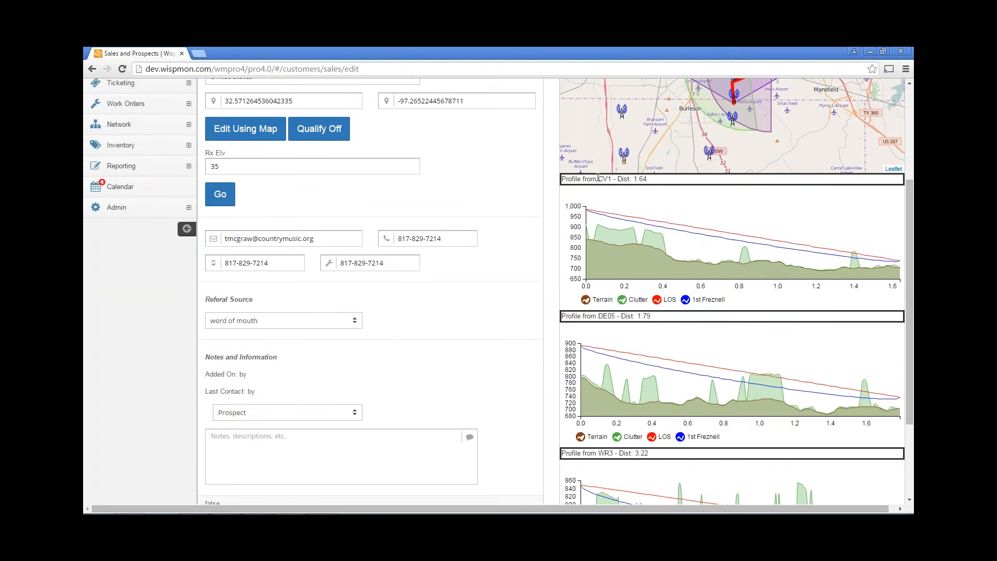
pyautogui.doubleClick(607, 179)
pyautogui.moveTo(901, 262)
pyautogui.click(622, 301)
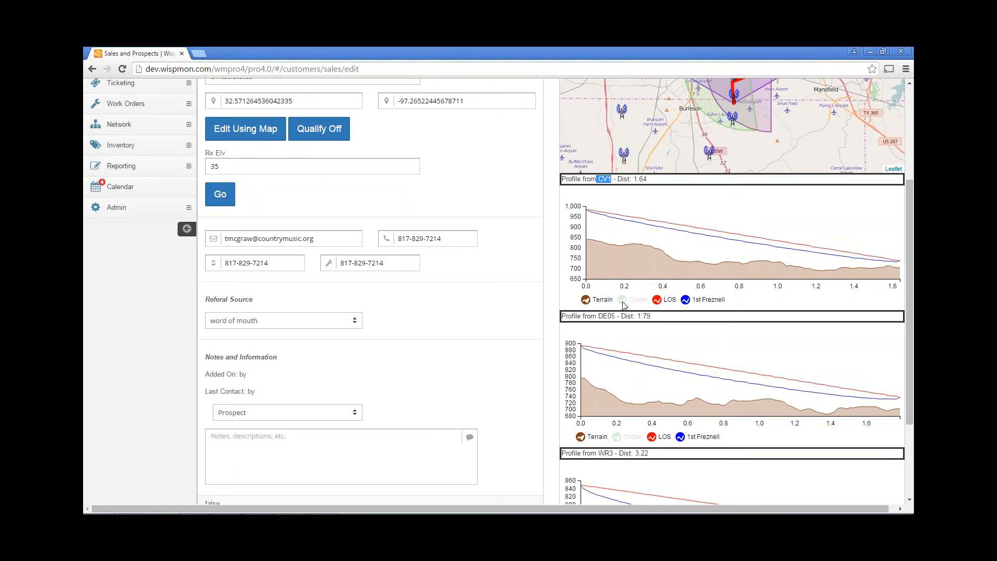
pyautogui.click(622, 301)
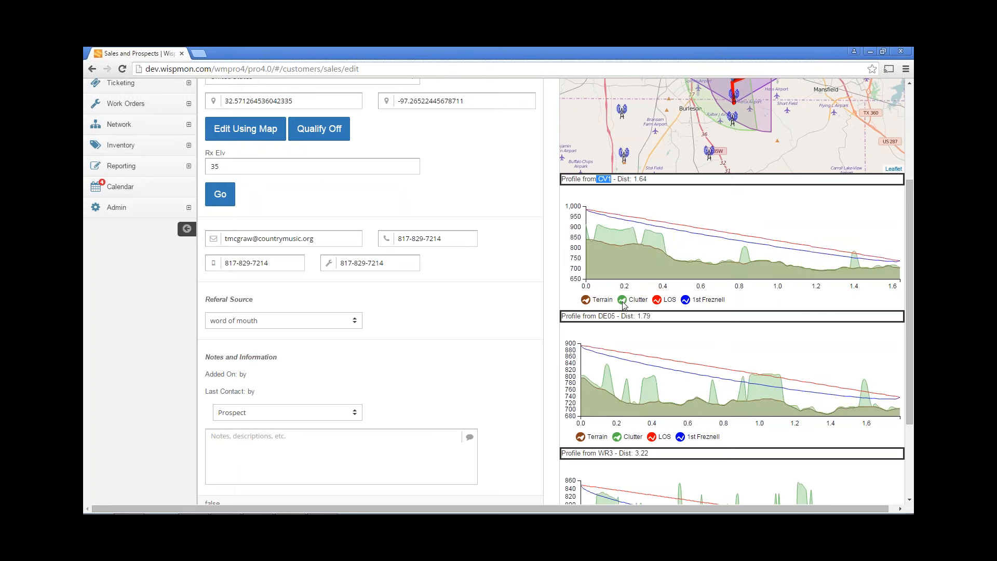
pyautogui.click(622, 301)
pyautogui.click(623, 301)
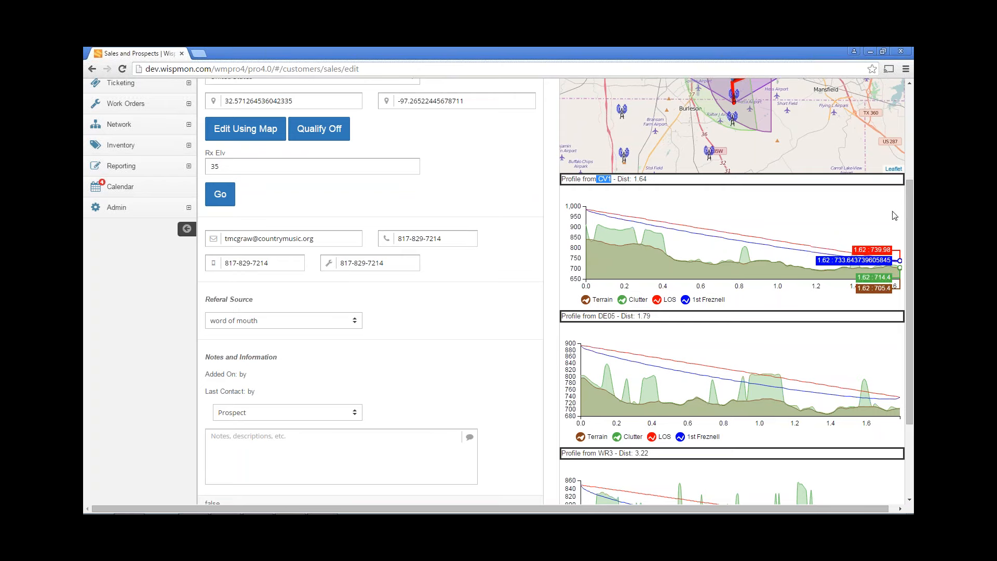
# Scroll down the form and save the Tim McGraw prospect record
pyautogui.moveTo(908, 210); pyautogui.dragTo(909, 250)
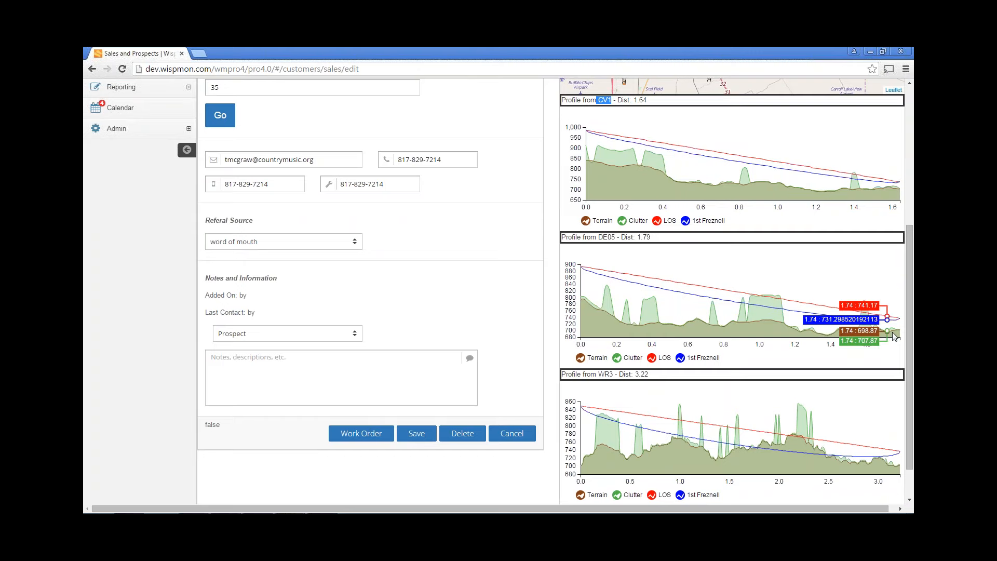
pyautogui.moveTo(908, 244); pyautogui.dragTo(908, 283)
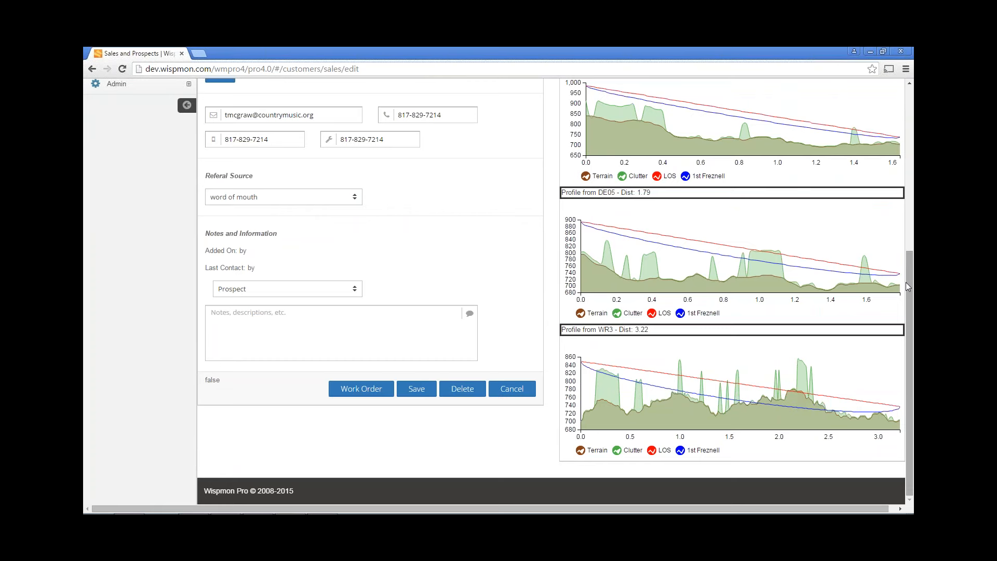
pyautogui.moveTo(910, 287); pyautogui.dragTo(876, 124)
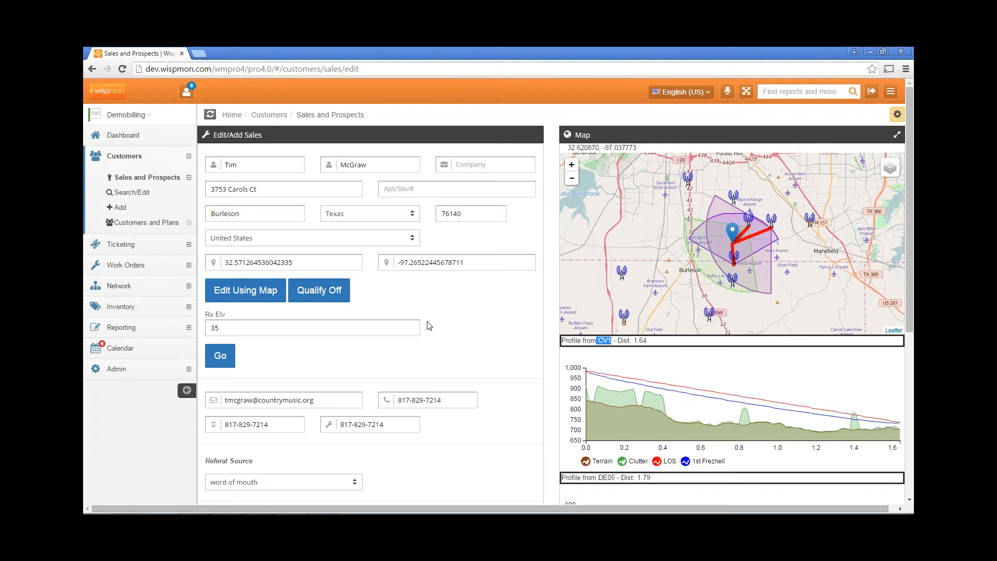
pyautogui.scroll(-1, 436, 320)
pyautogui.scroll(-3, 436, 321)
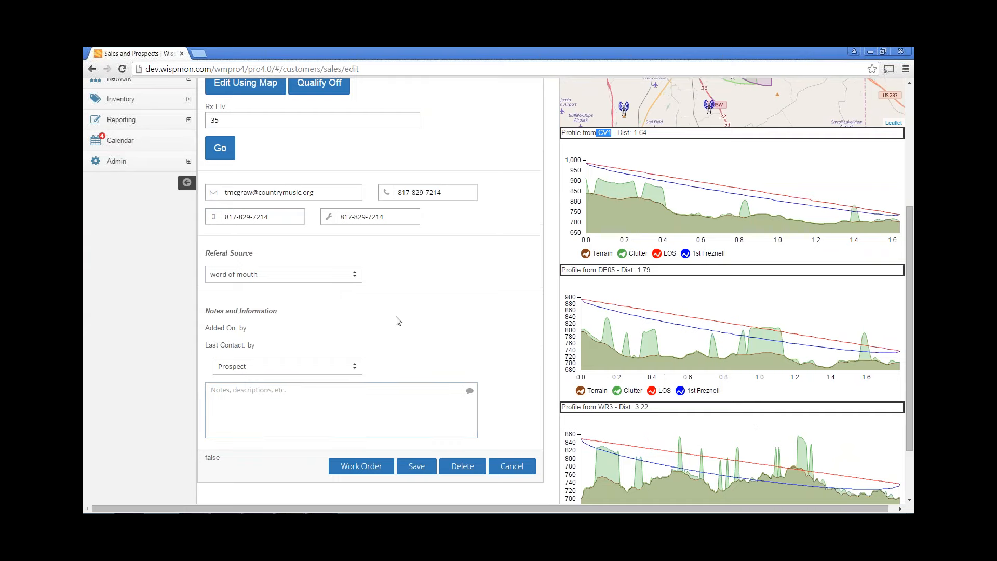
pyautogui.click(417, 466)
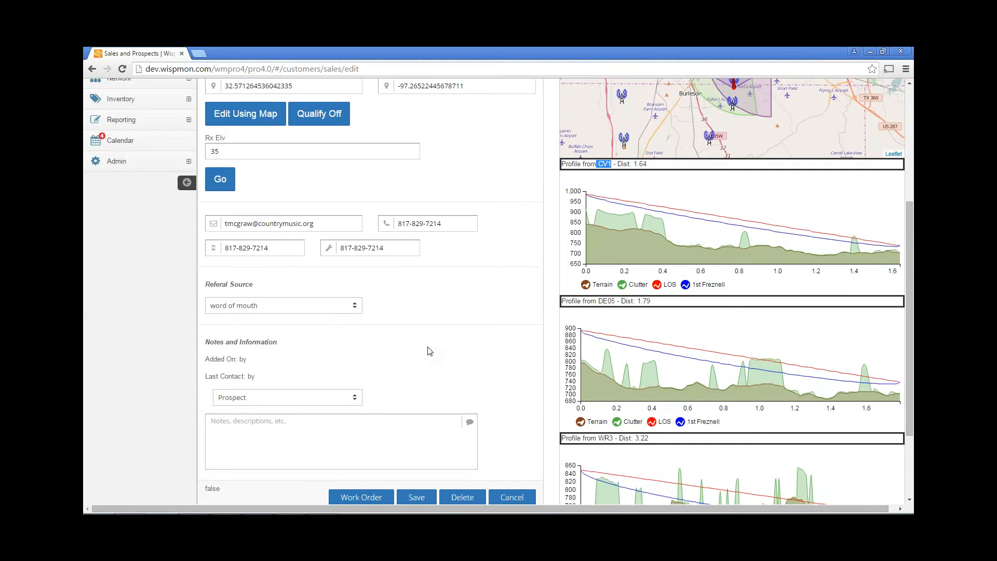
# Convert the prospect into work order 60 from the bottom of the form
pyautogui.scroll(-2, 430, 352)
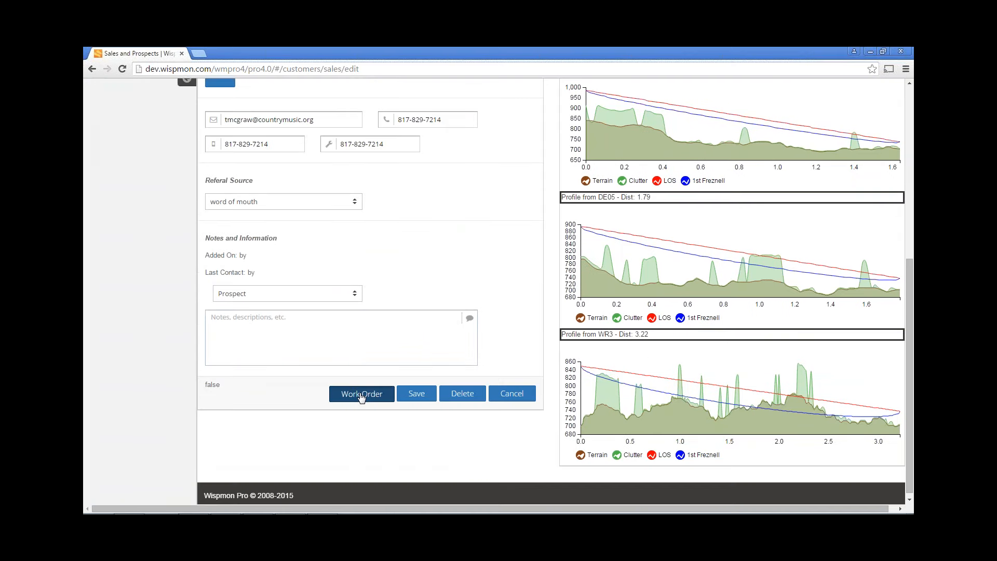
pyautogui.click(362, 398)
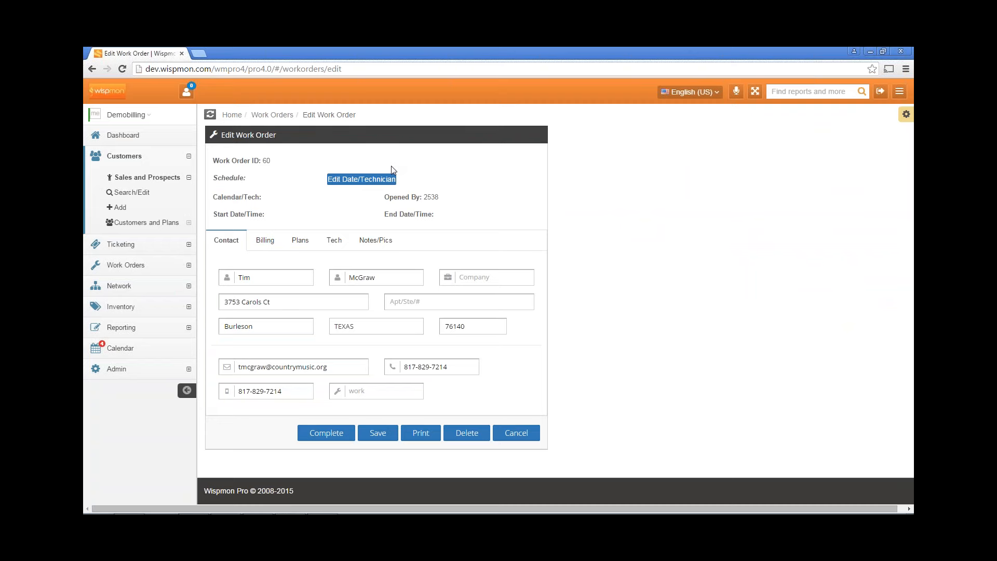
# Open the calendar and set the event start to 11/16/2015 at 10:00 AM
pyautogui.click(365, 181)
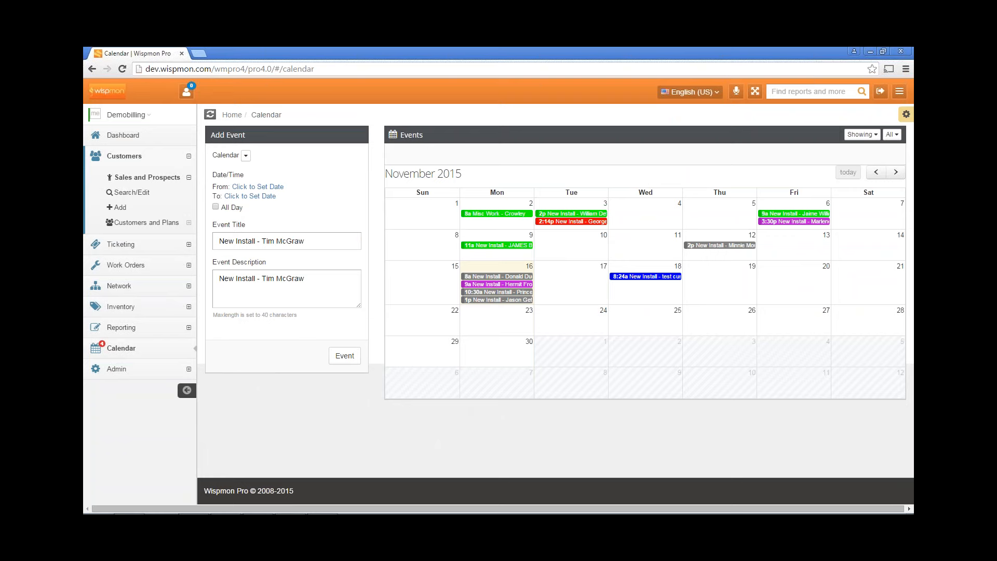
pyautogui.click(260, 186)
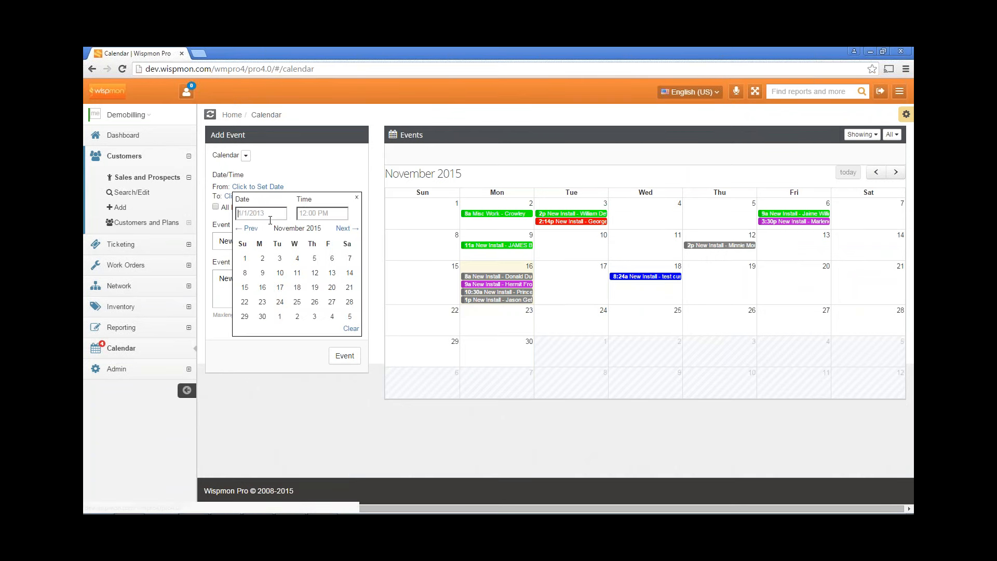
pyautogui.click(263, 290)
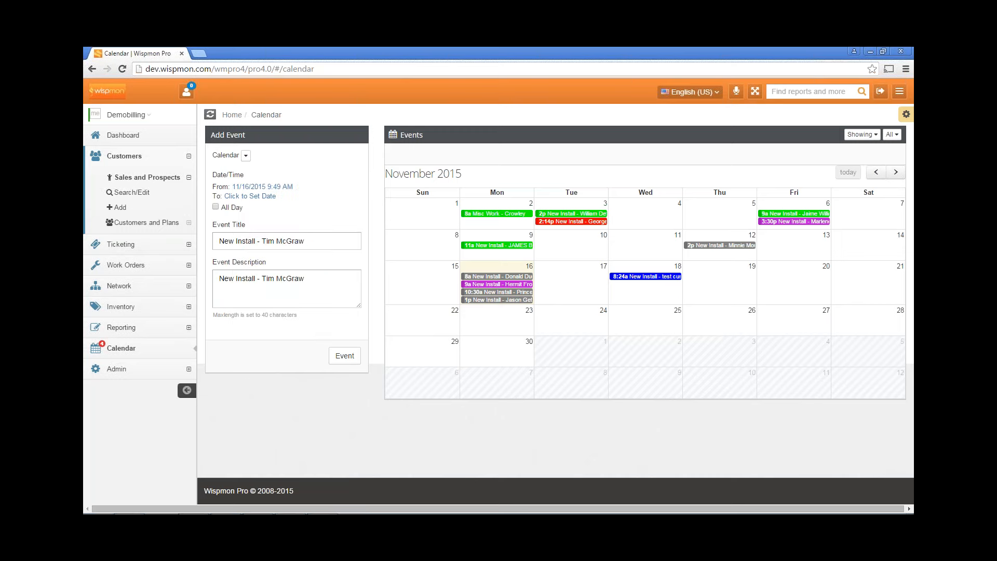
pyautogui.click(276, 187)
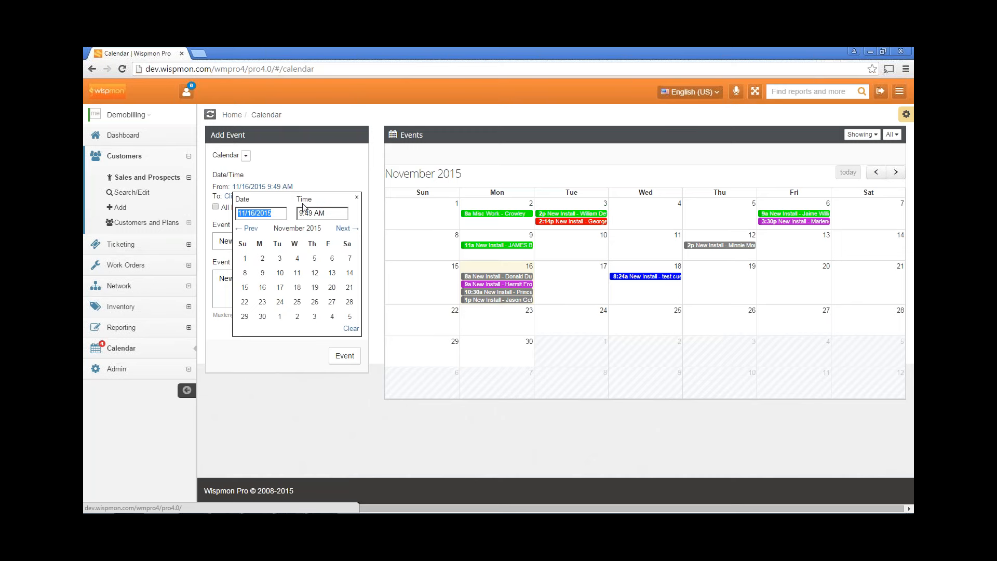
pyautogui.moveTo(312, 213); pyautogui.dragTo(300, 213)
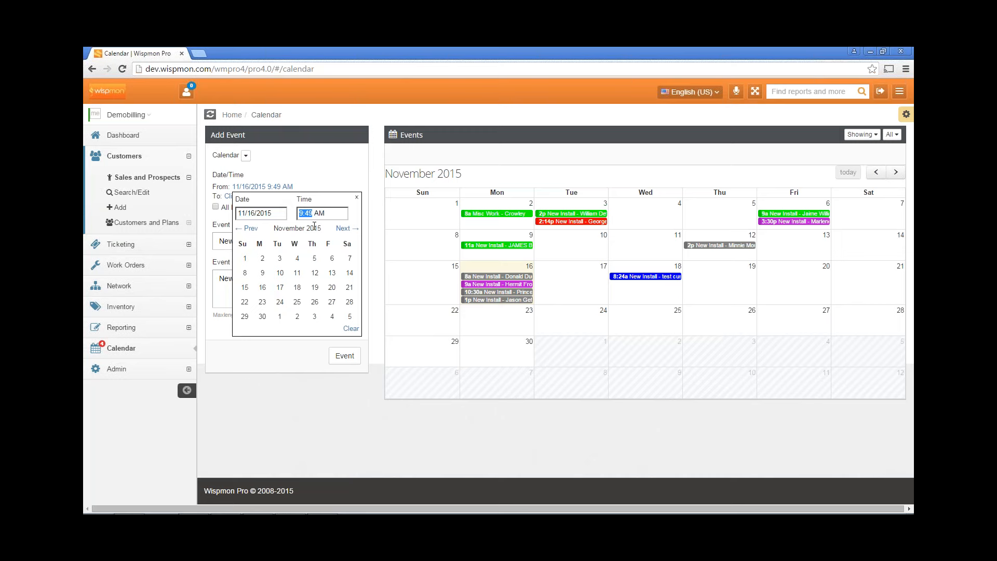
pyautogui.write('10:00')
pyautogui.click(317, 172)
# Set the event end to 11/16/2015 at 11:30 AM
pyautogui.click(272, 196)
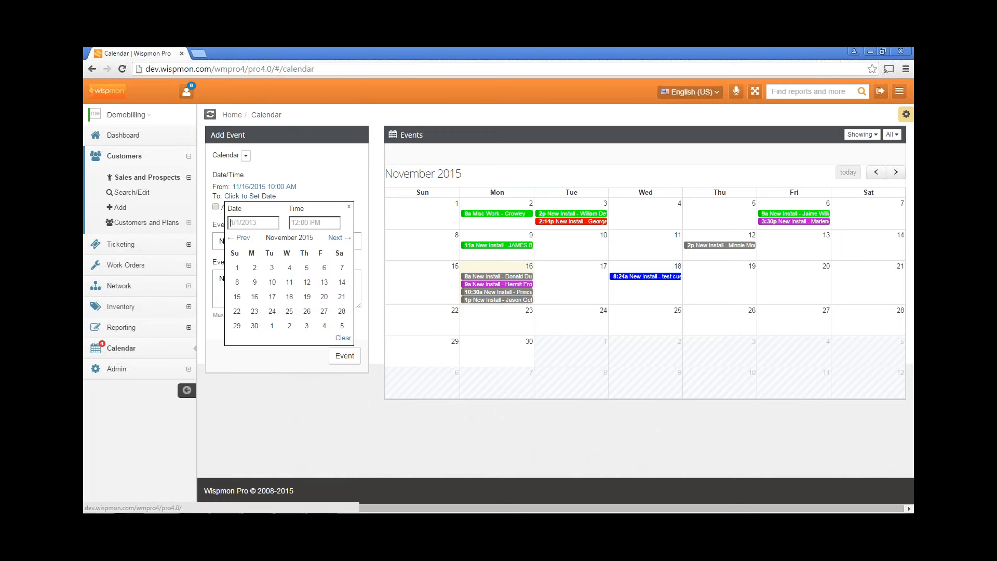
pyautogui.click(254, 297)
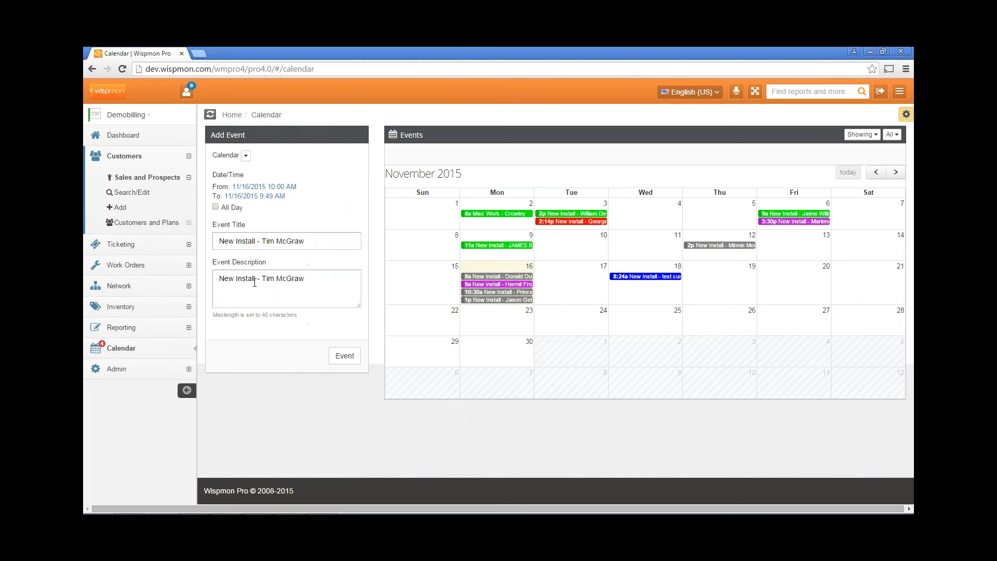
pyautogui.click(256, 198)
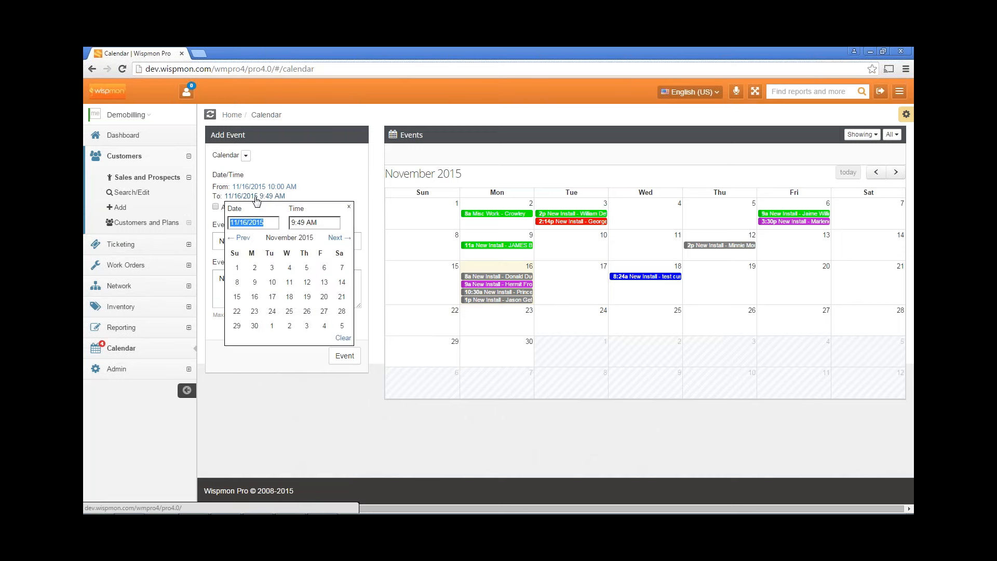
pyautogui.click(304, 222)
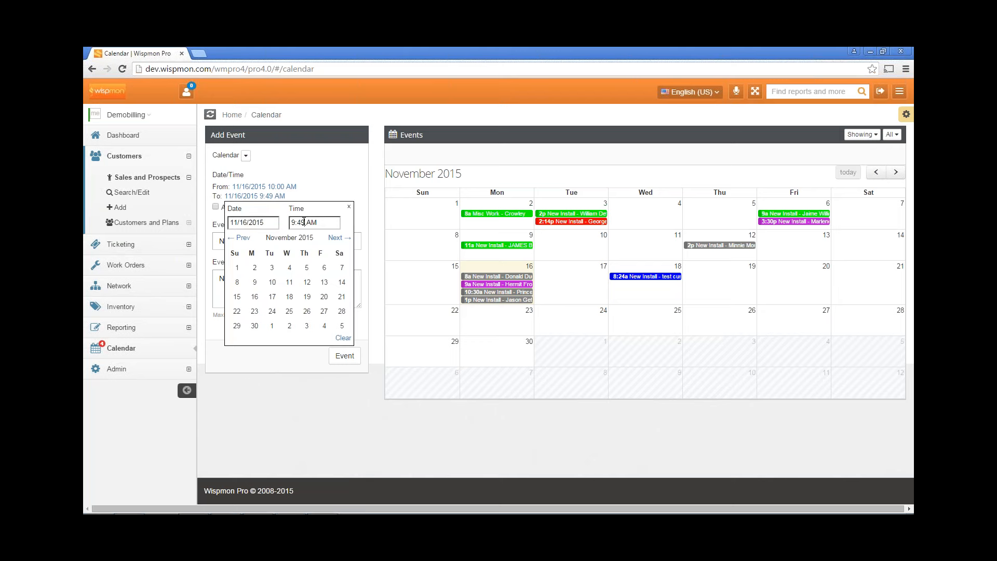
pyautogui.moveTo(304, 222); pyautogui.dragTo(288, 221)
pyautogui.write('11:30')
pyautogui.press('Return')
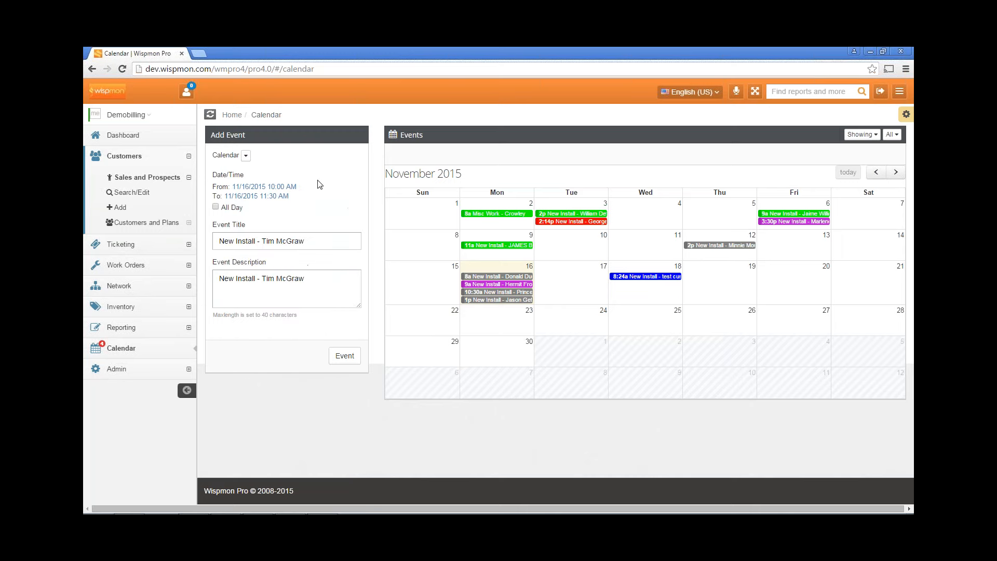
# Attempt to create the event, then assign it to the technician's calendar
pyautogui.click(346, 357)
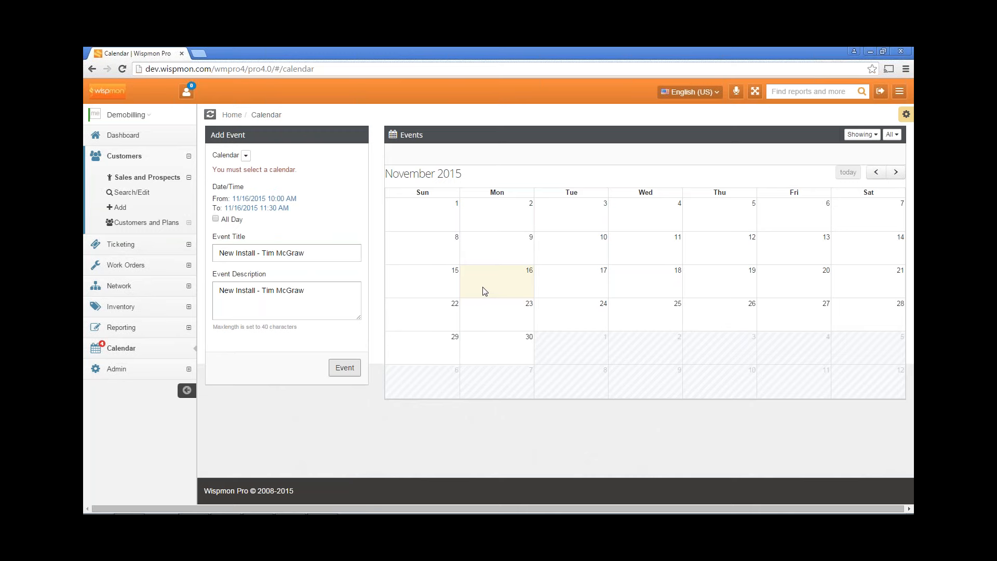
pyautogui.click(245, 156)
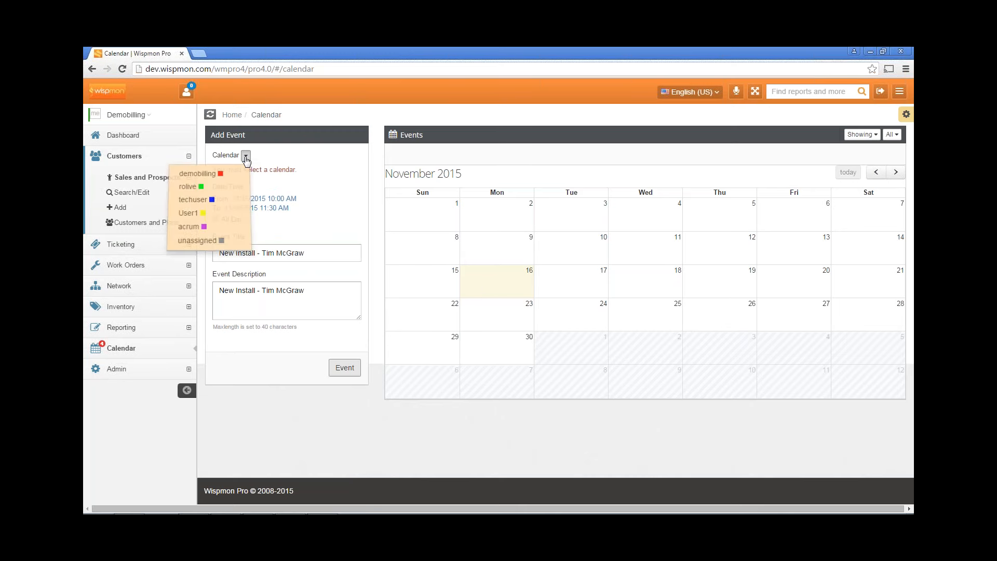
pyautogui.click(222, 186)
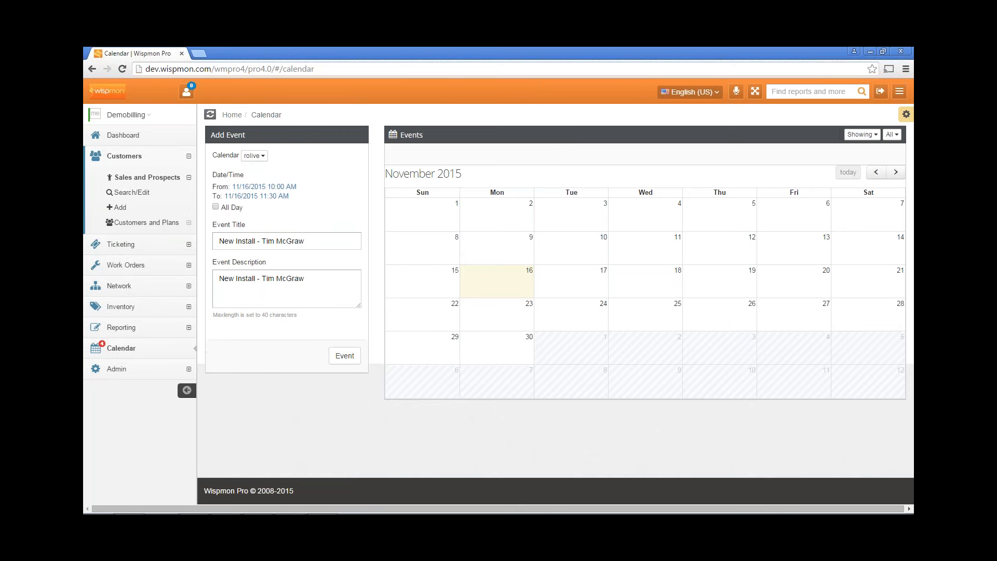
# Create the New Install event, opening work order 60 scheduled 10:00–11:30 AM
pyautogui.click(340, 356)
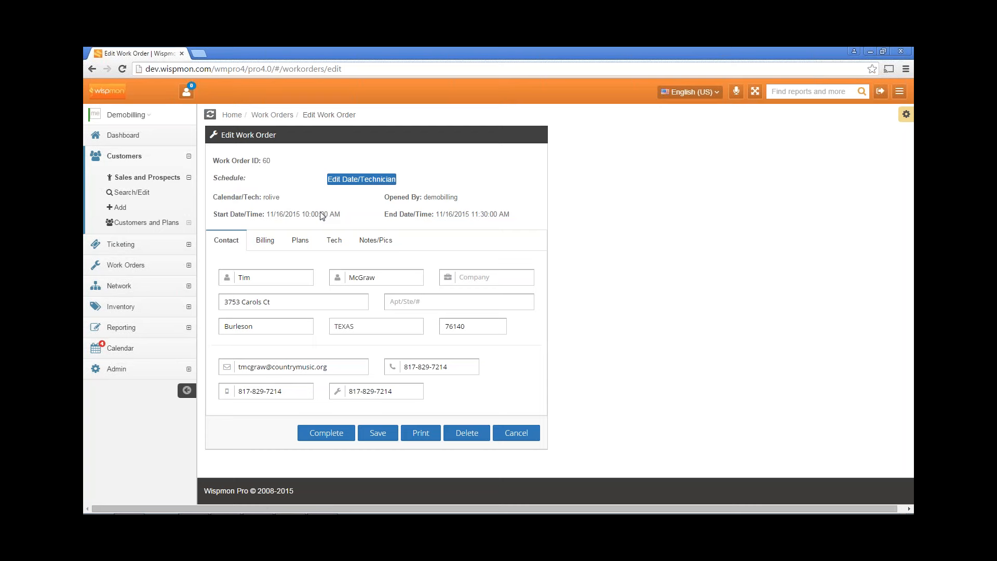
pyautogui.click(279, 272)
# Copy the contact details into Billing and replace the street address with 'PO Box 1234'
pyautogui.click(269, 242)
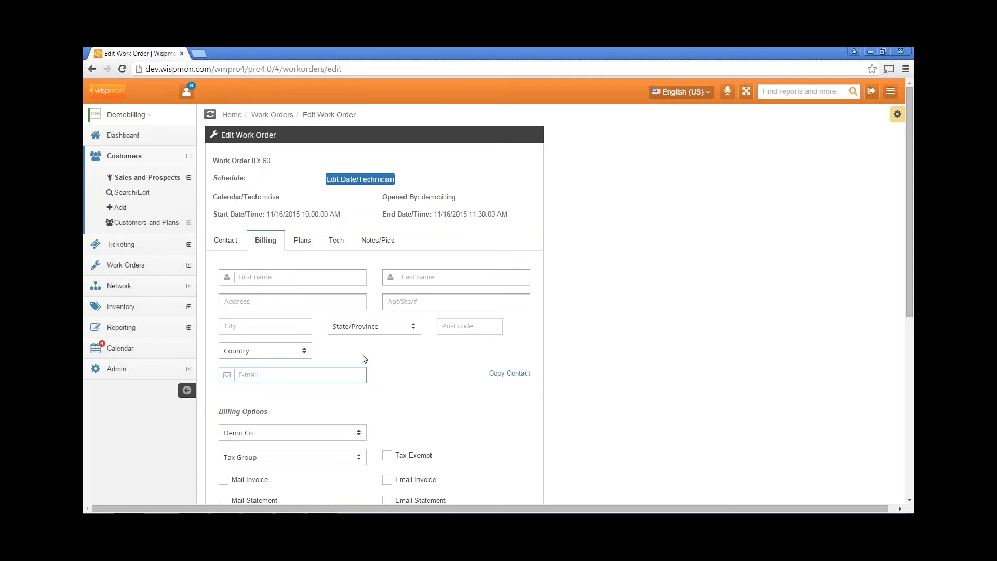
pyautogui.scroll(-1, 382, 357)
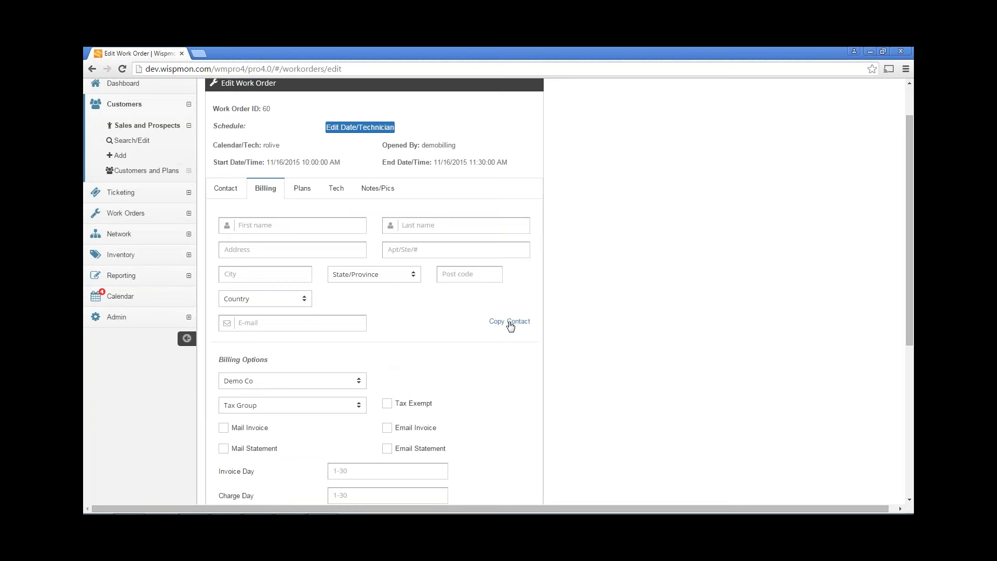
pyautogui.click(512, 322)
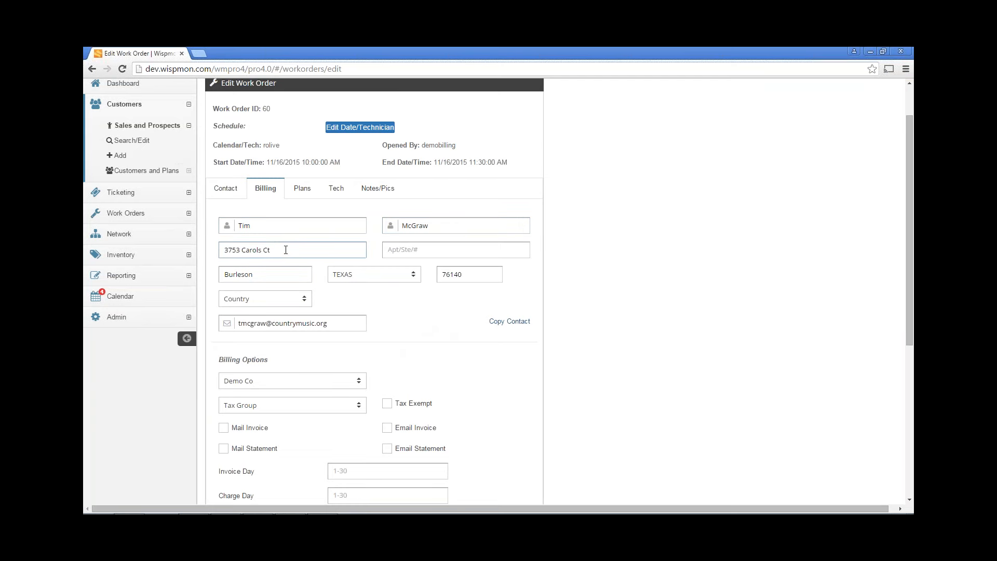
pyautogui.tripleClick(285, 250)
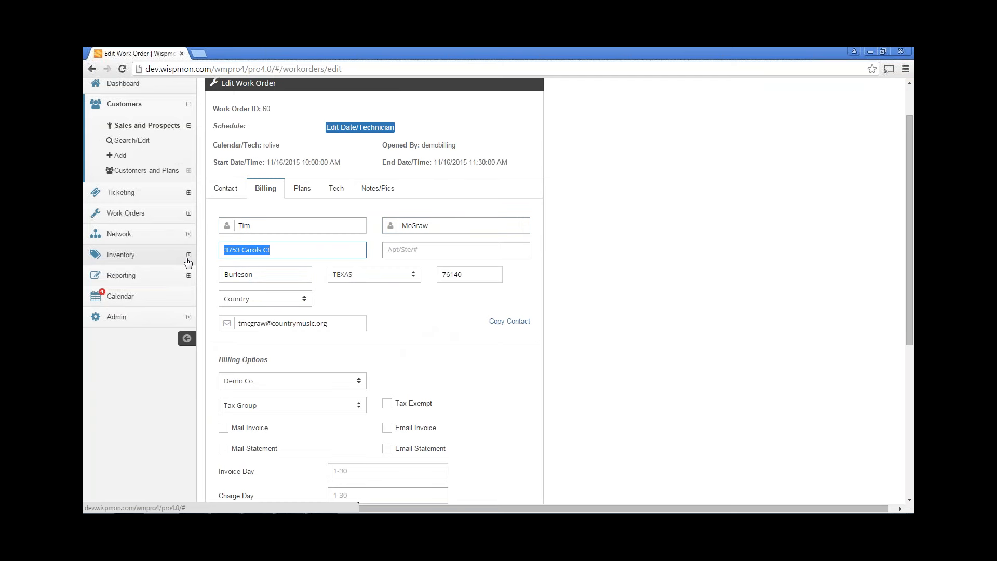
pyautogui.write('PO Box 1234')
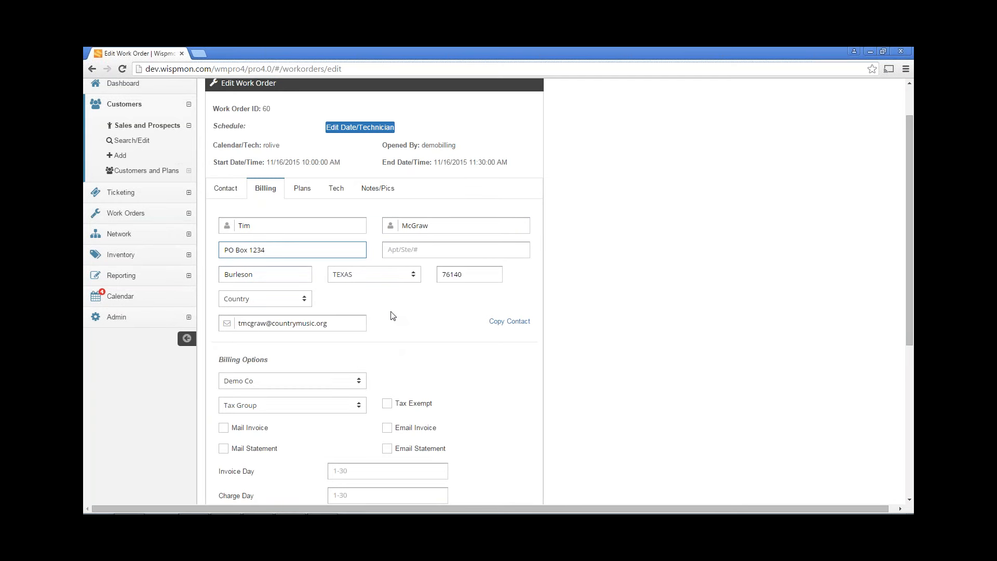
pyautogui.scroll(-1, 393, 316)
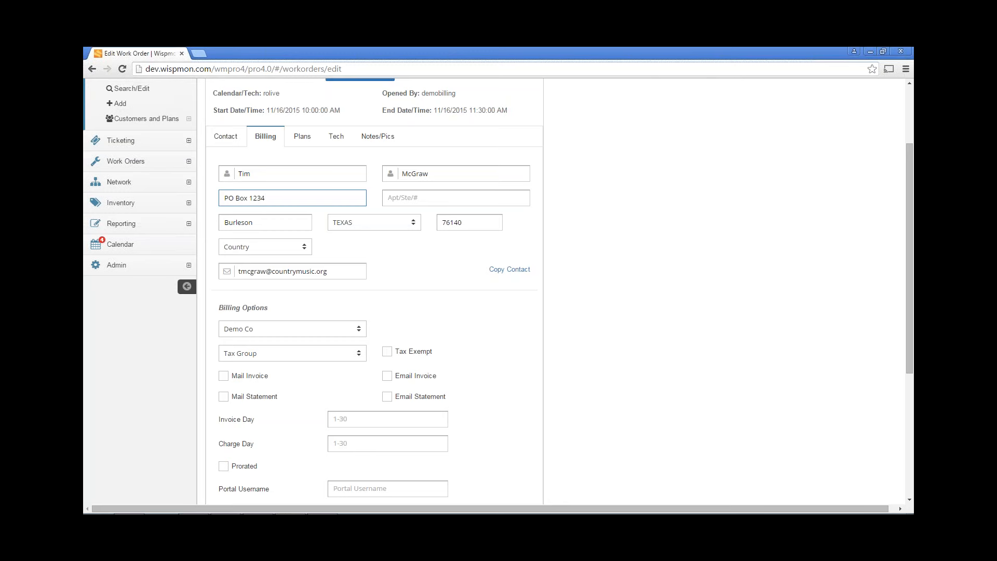
# Set the work order's billing company to Demo Co, briefly trying NewCo first
pyautogui.click(420, 267)
pyautogui.scroll(-2, 420, 268)
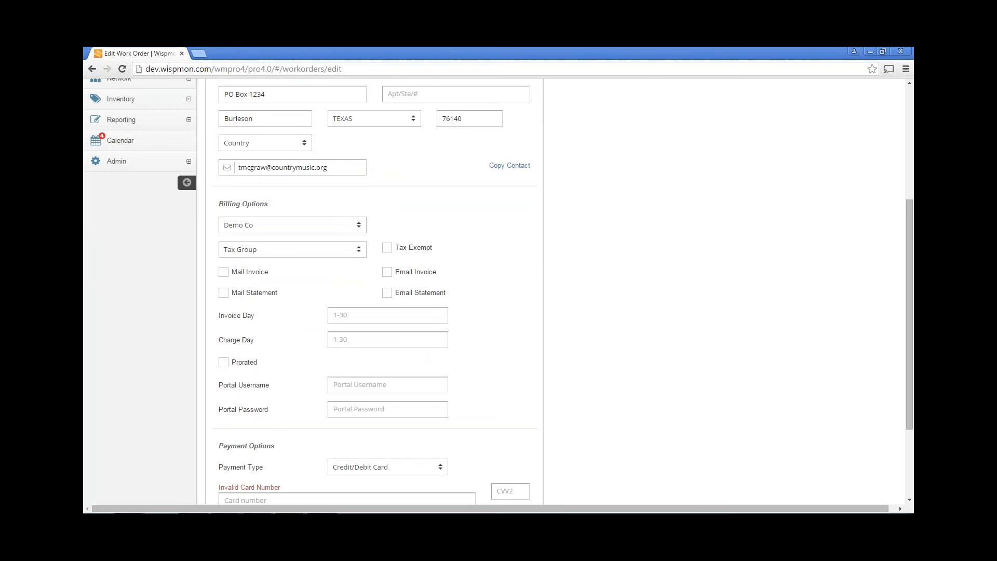
pyautogui.click(326, 231)
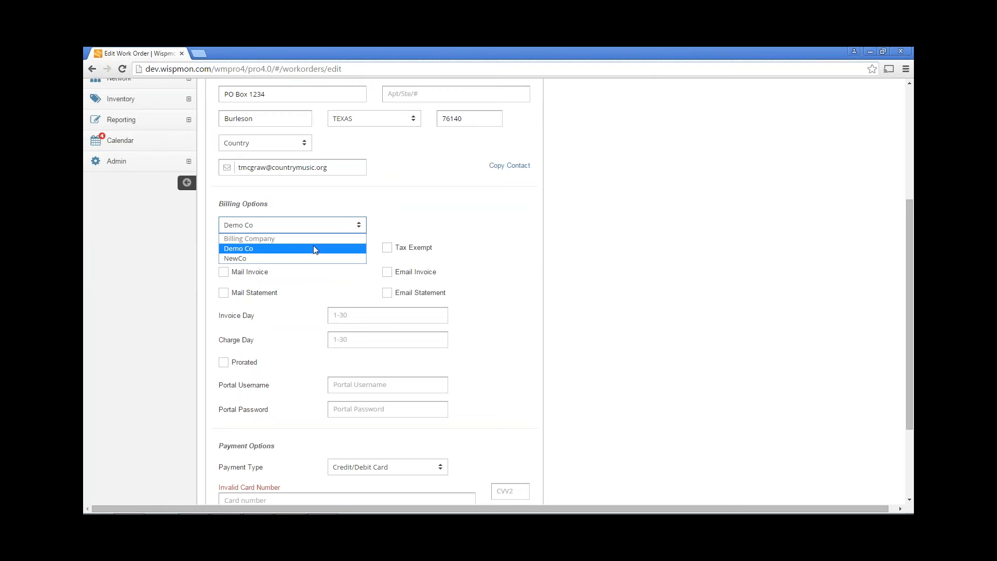
pyautogui.click(423, 206)
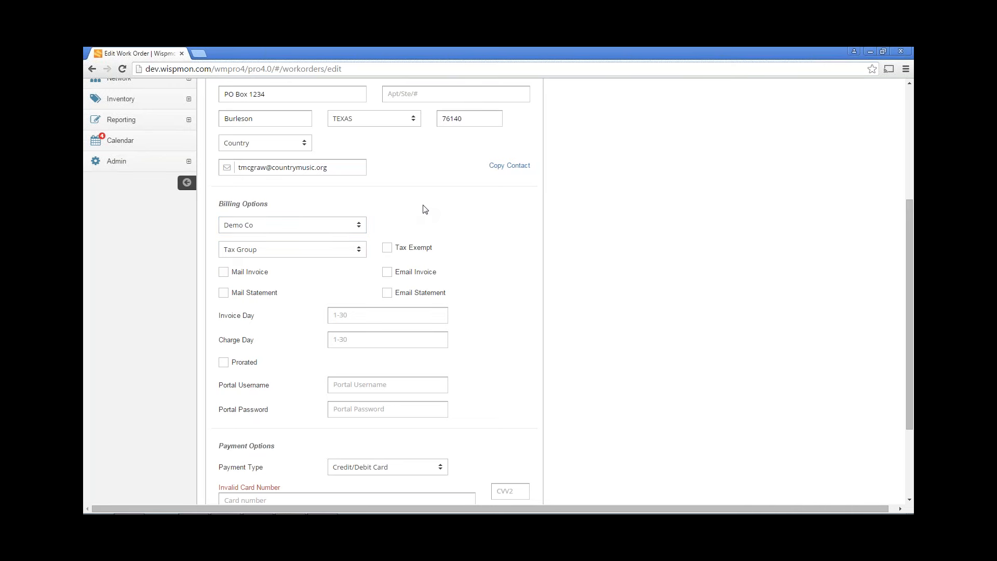
pyautogui.click(293, 230)
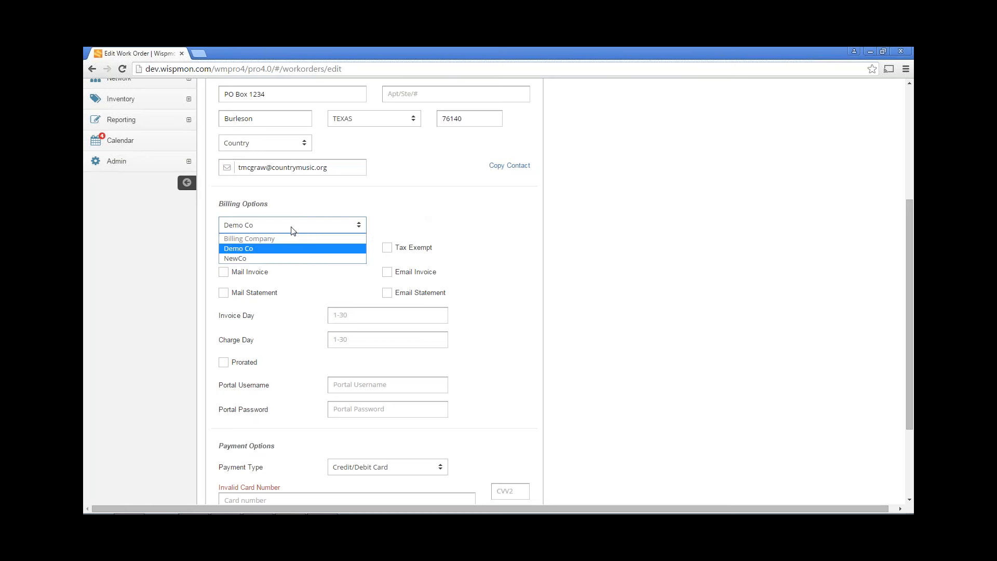
pyautogui.click(278, 258)
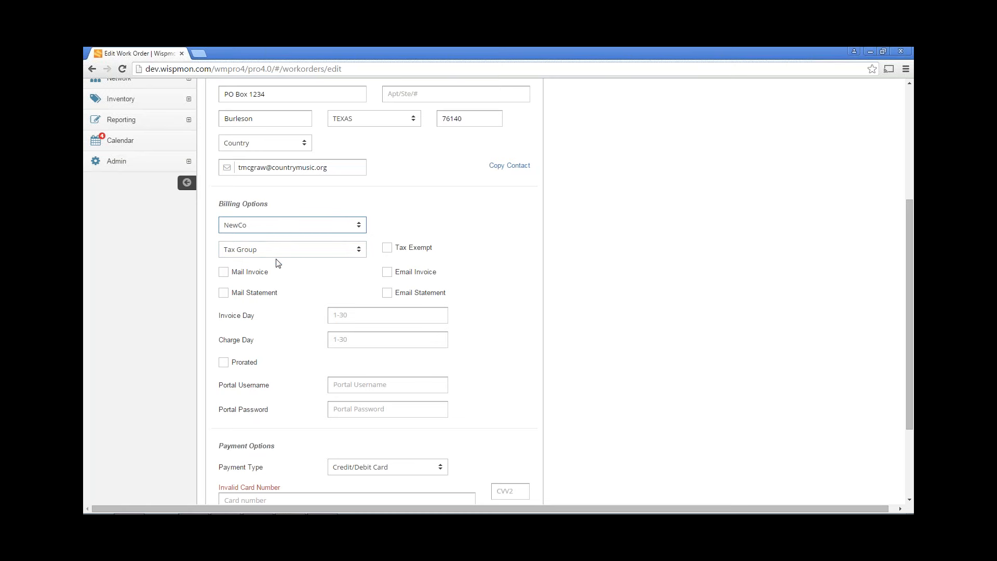
pyautogui.click(271, 229)
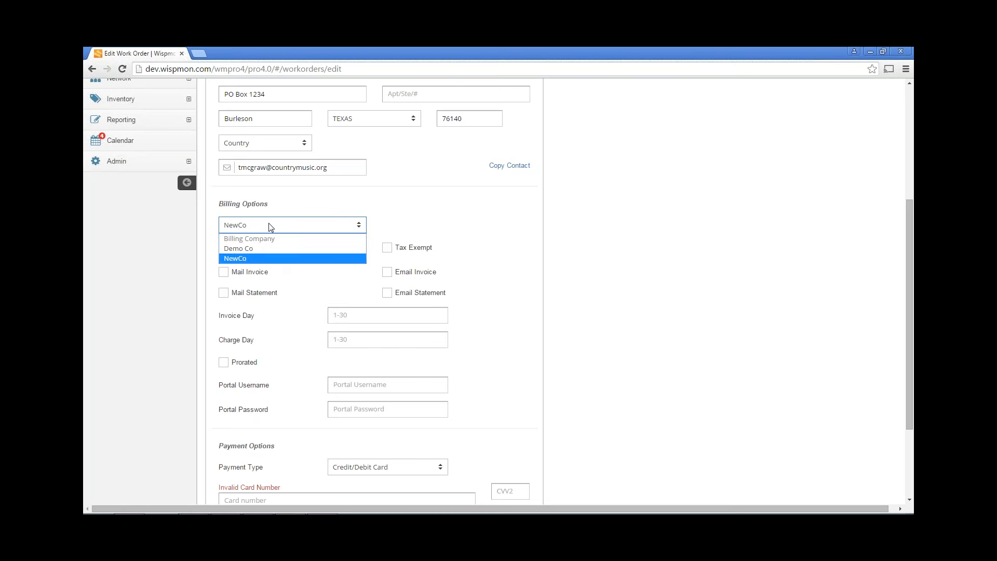
pyautogui.click(267, 253)
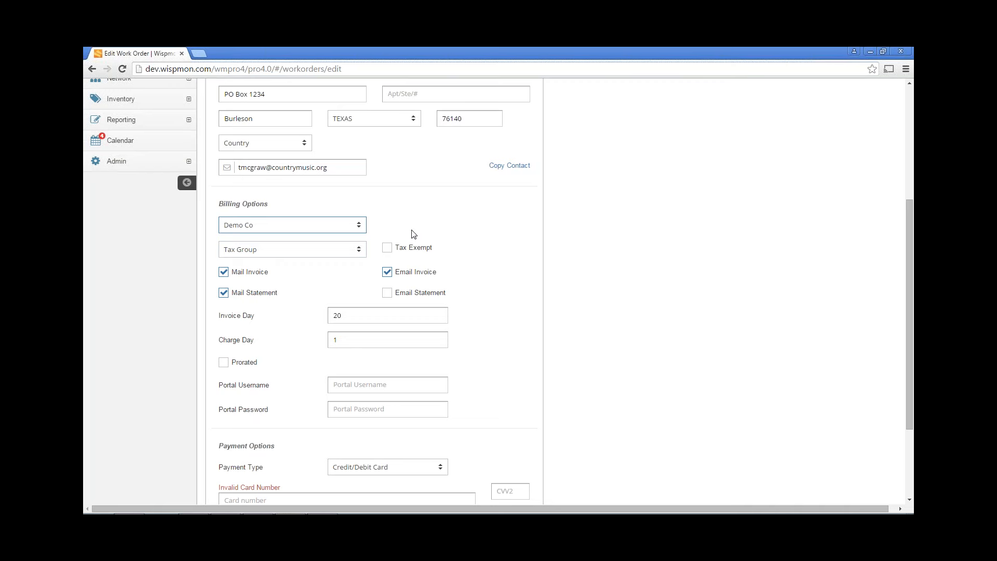
# Mark the customer tax exempt and send only statements, by email; no mailed invoices or statements
pyautogui.click(387, 248)
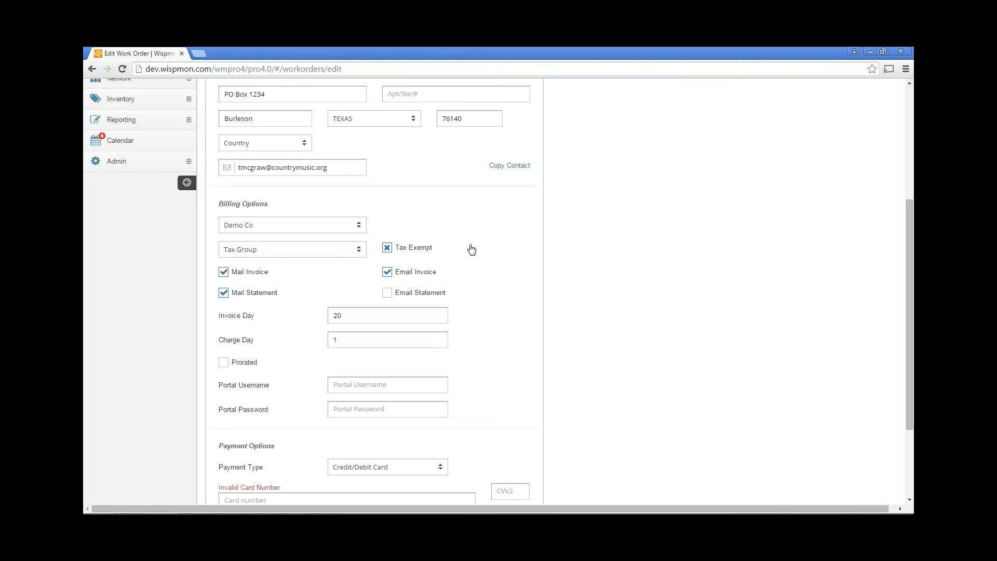
pyautogui.click(223, 273)
pyautogui.click(224, 294)
pyautogui.click(387, 294)
pyautogui.click(387, 272)
# Turn on prorated billing and confirm charge day 1 and invoice day 20
pyautogui.scroll(-1, 516, 289)
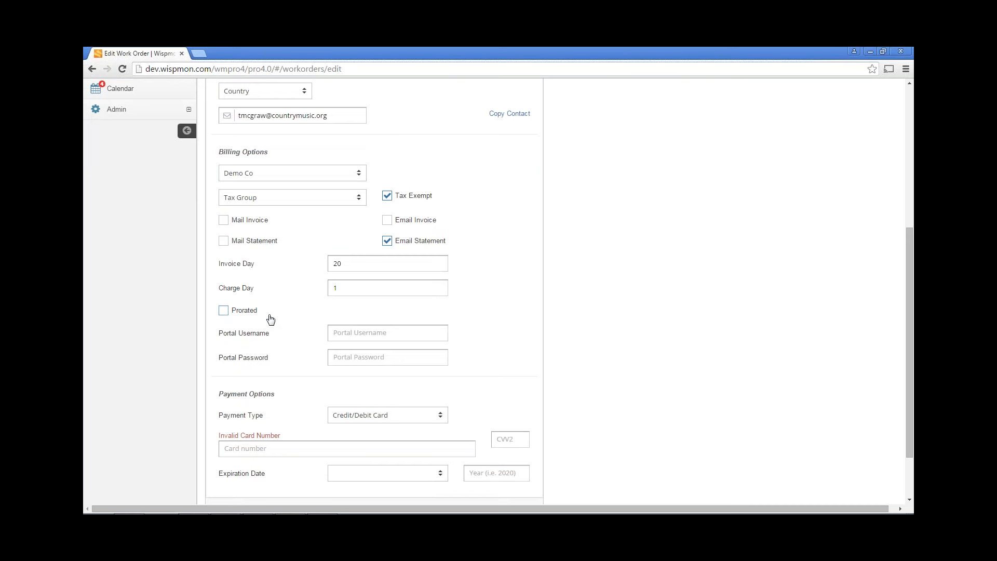
pyautogui.click(229, 313)
pyautogui.click(340, 287)
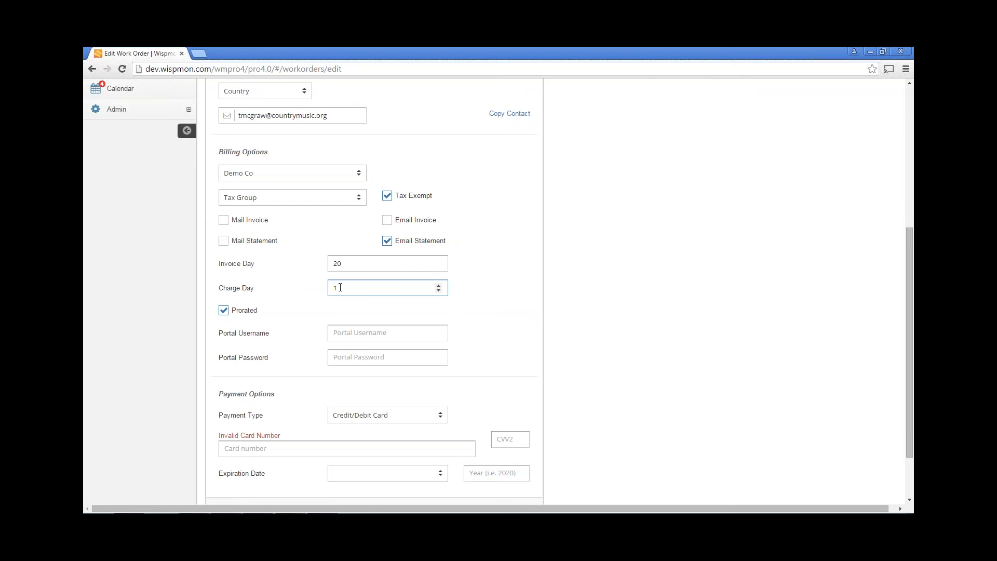
pyautogui.click(350, 265)
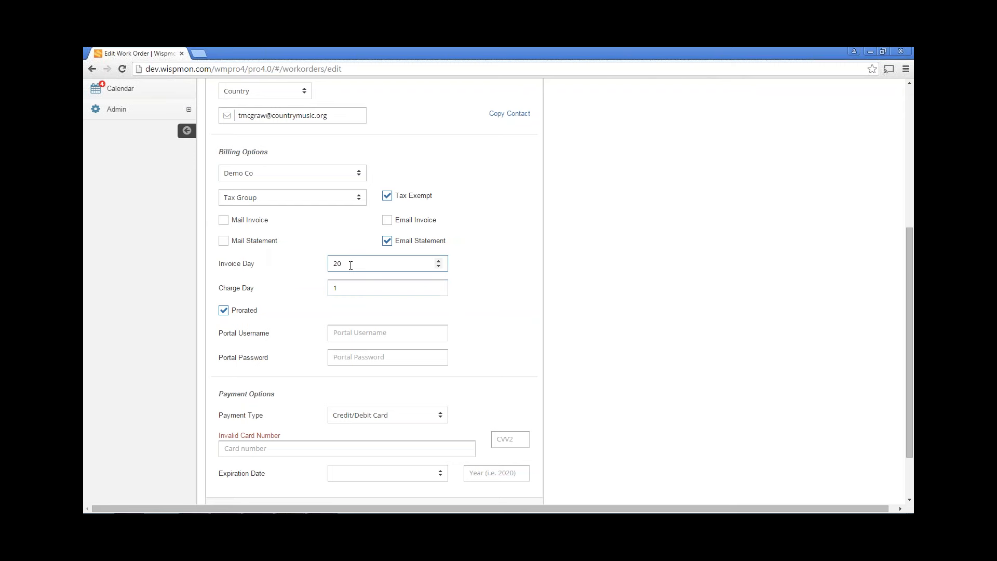
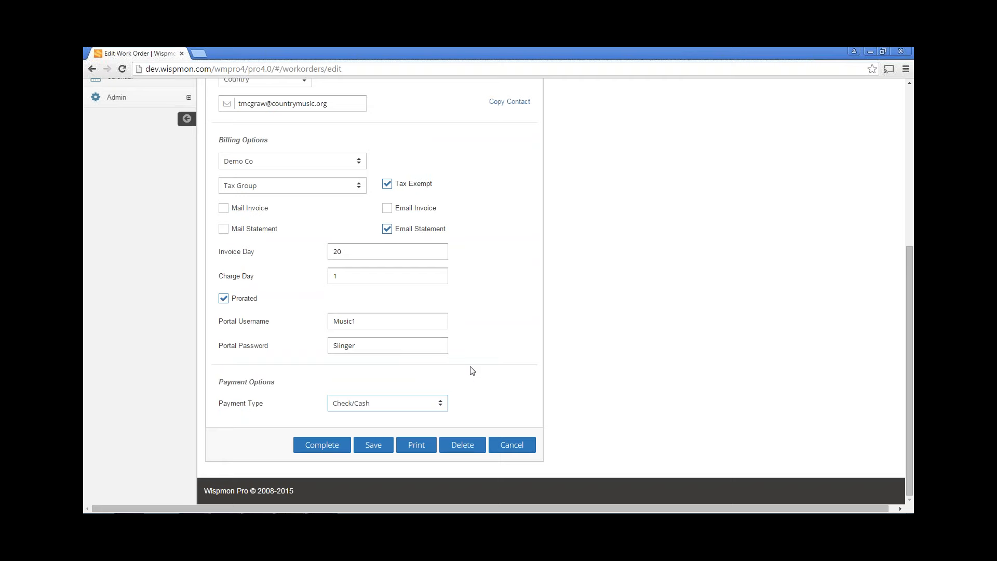
# Scroll back up to the tabs and bring up work order 60's service plans
pyautogui.scroll(3, 472, 370)
pyautogui.scroll(1, 473, 370)
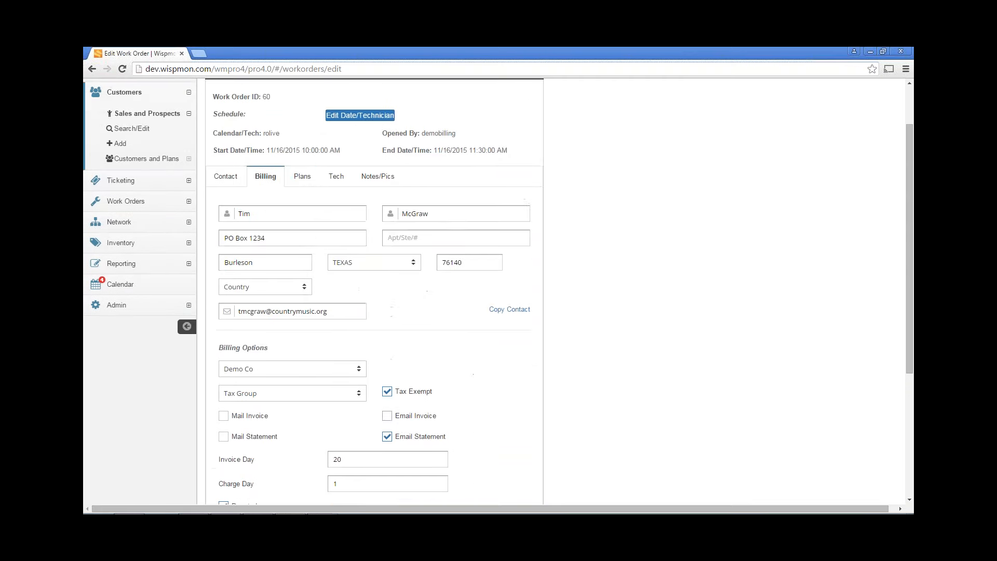
pyautogui.click(305, 178)
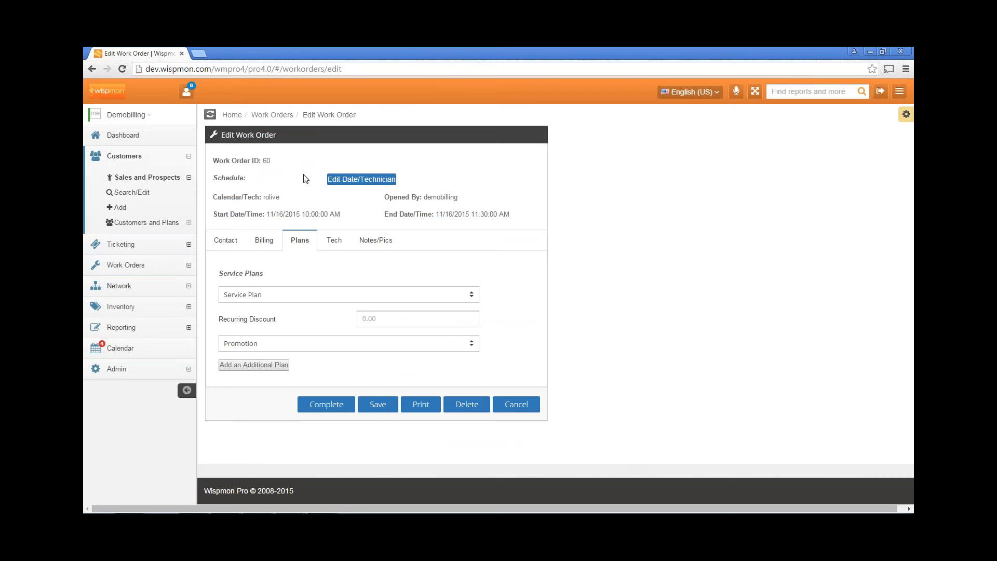
# Choose Business Basic Service 3, a 25.00 recurring discount and the Nov Promo - 1st month free promotion
pyautogui.click(312, 295)
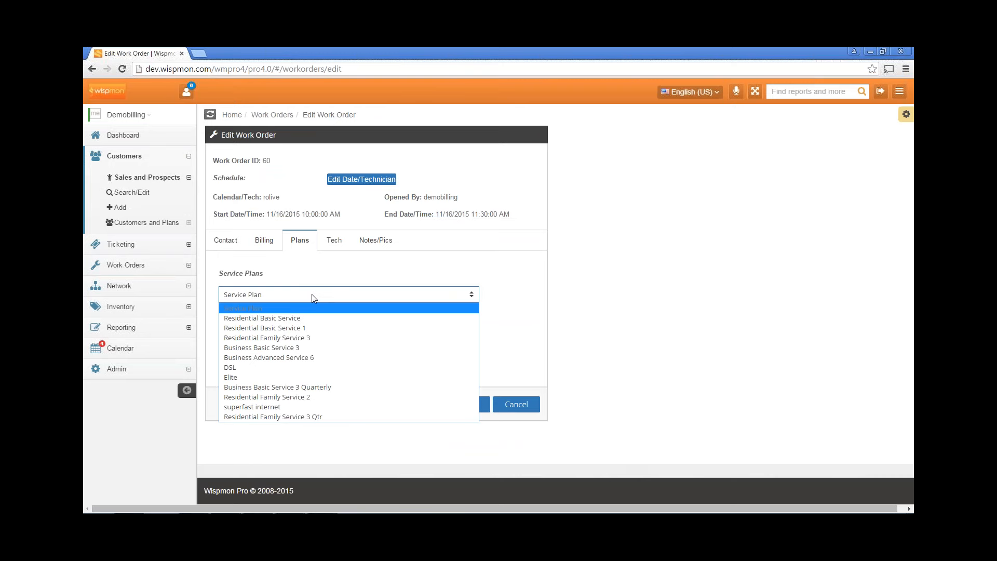
pyautogui.click(321, 348)
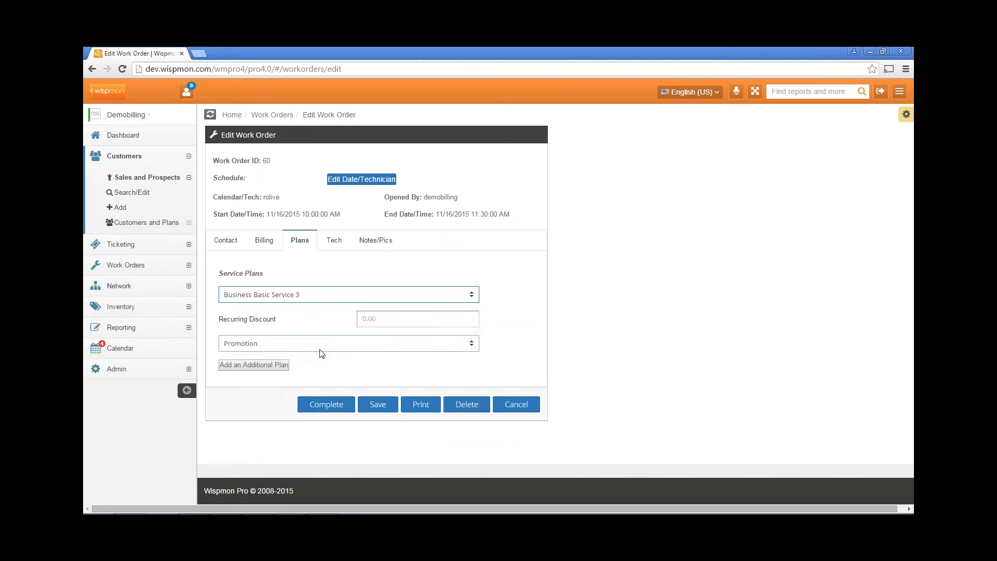
pyautogui.click(401, 322)
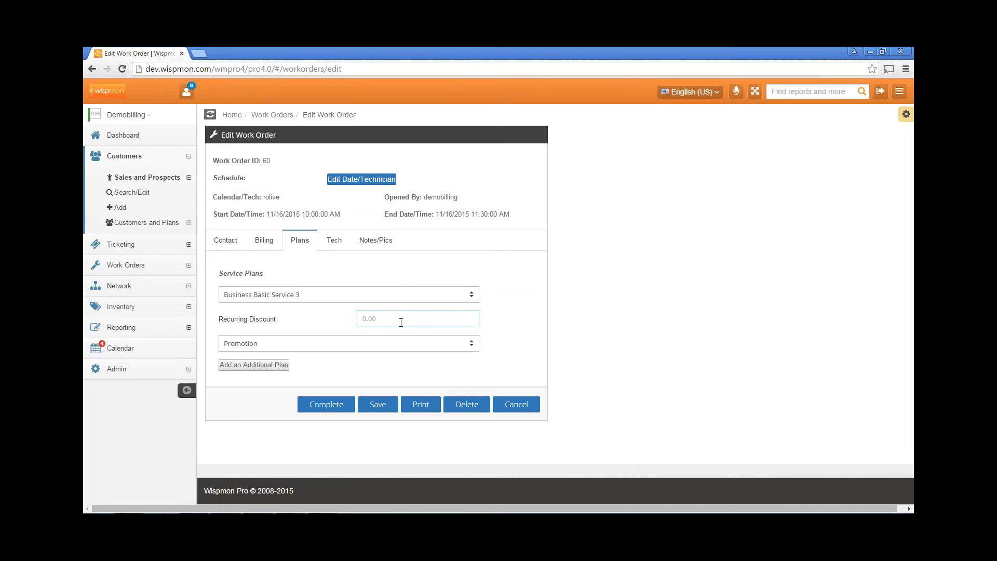
pyautogui.write('25.00')
pyautogui.click(365, 343)
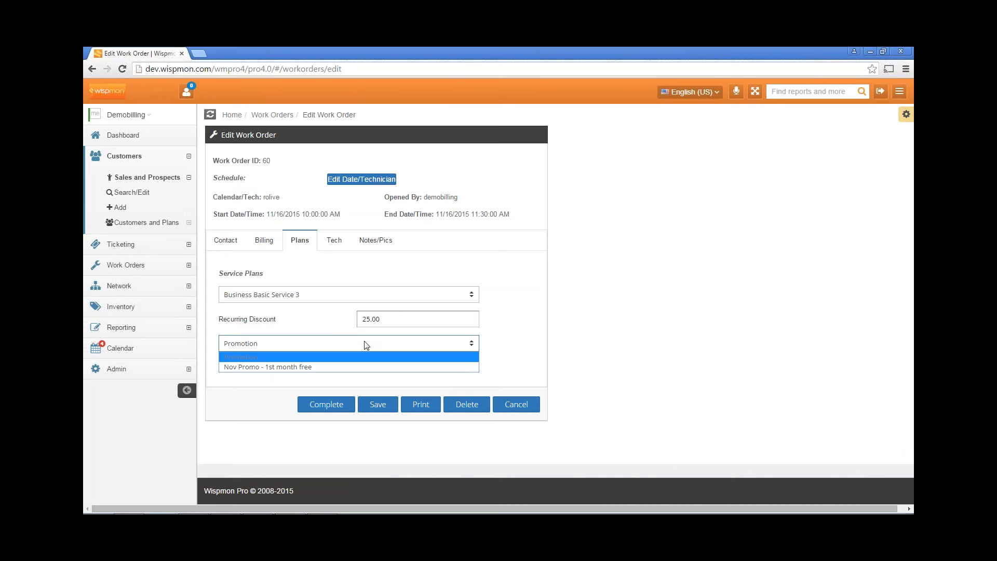
pyautogui.click(306, 367)
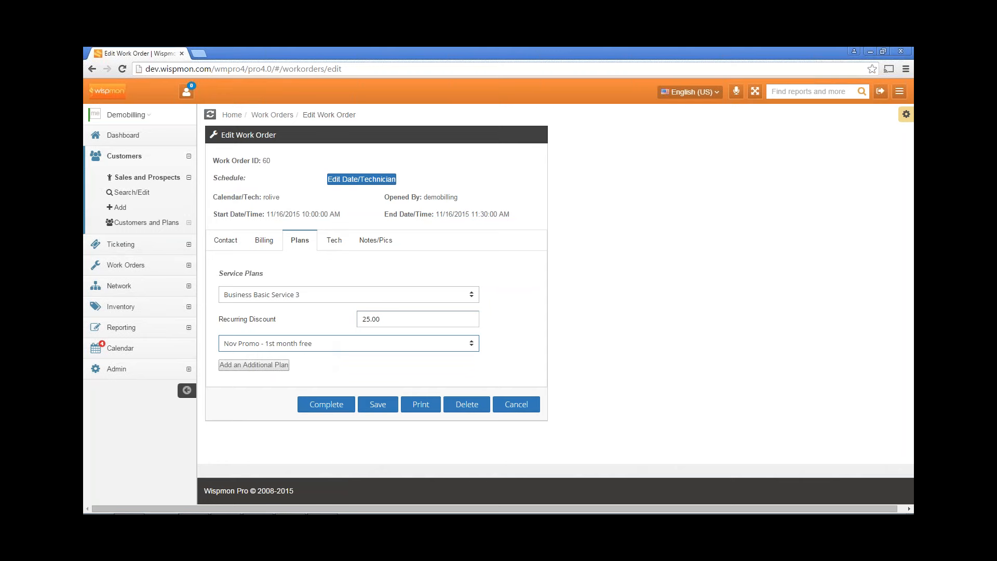
# Check the contact and billing details, then save the work order from the Plans tab
pyautogui.click(215, 246)
pyautogui.click(262, 251)
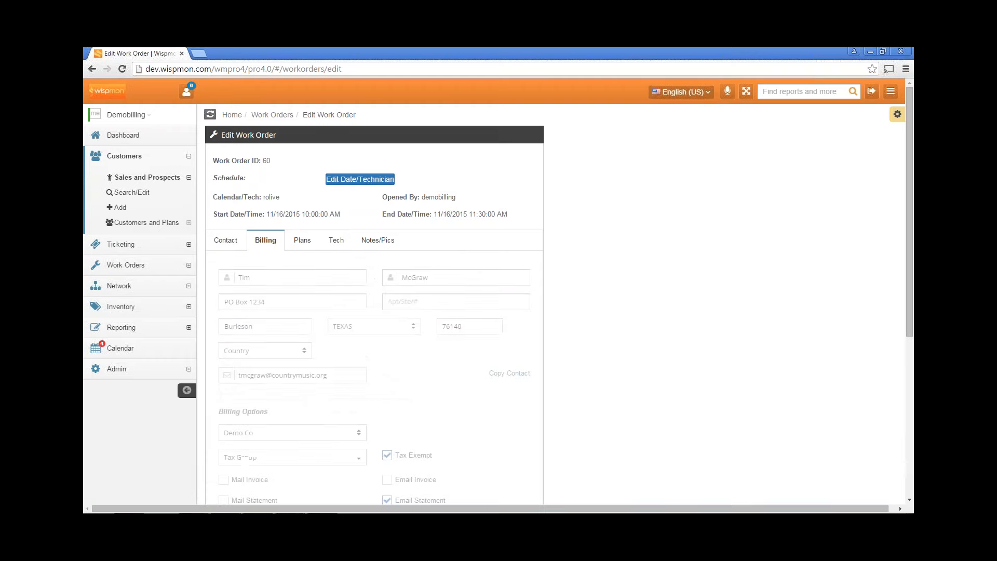
pyautogui.scroll(-4, 439, 374)
pyautogui.scroll(4, 396, 338)
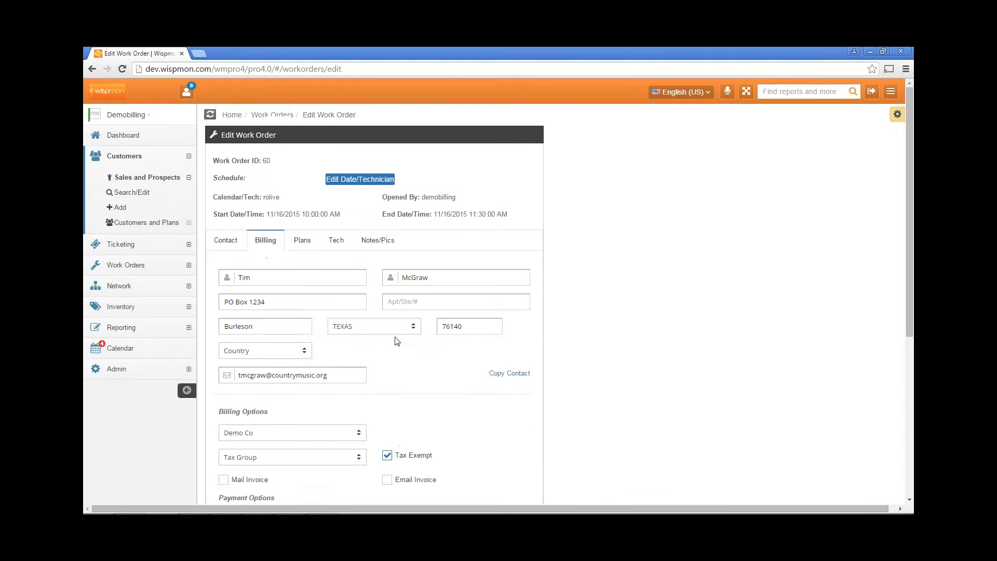
pyautogui.click(307, 238)
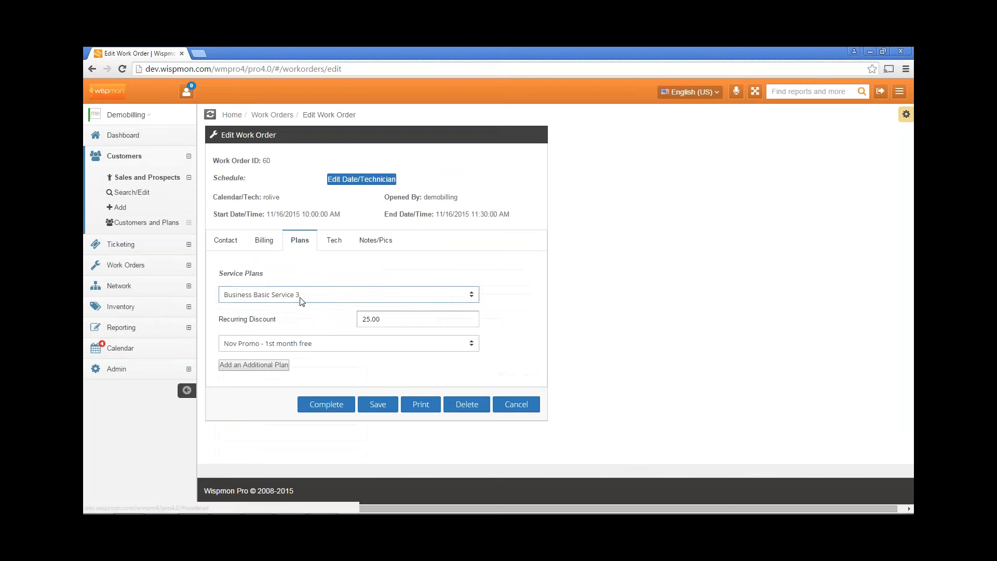
pyautogui.click(374, 407)
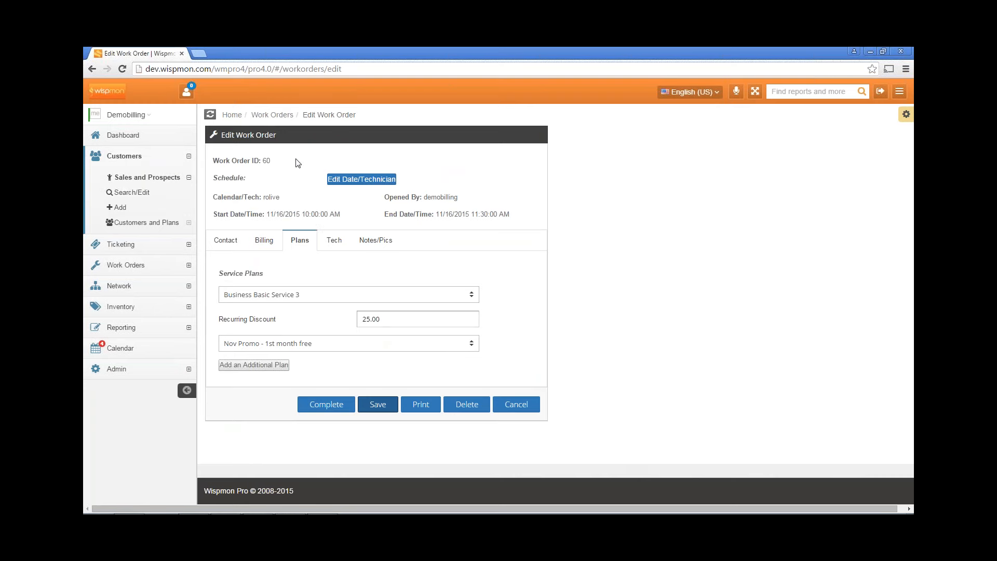
# Enter company 'Kc Band', correcting a typo, and apartment/suite 12 in the contact details
pyautogui.click(227, 241)
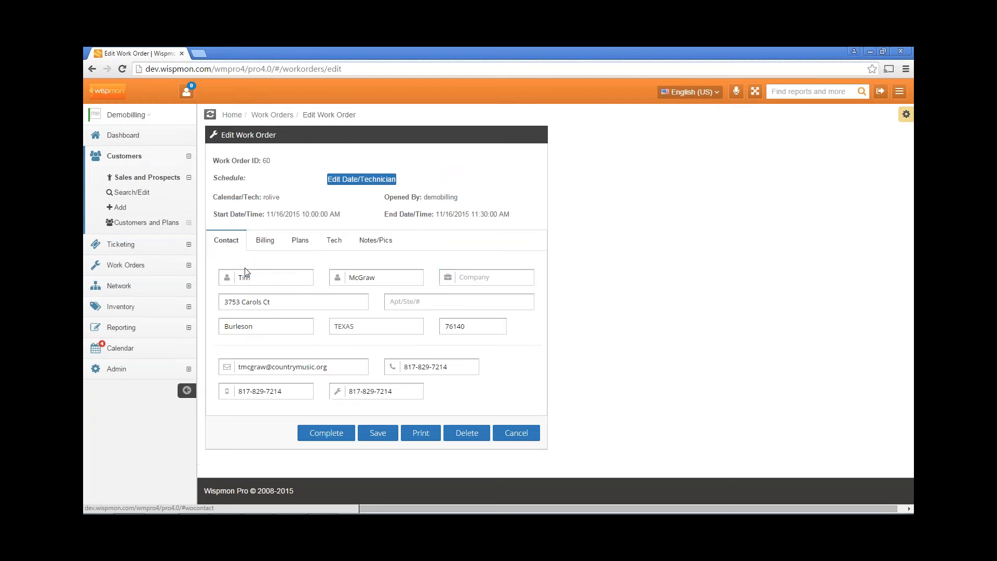
pyautogui.click(247, 271)
pyautogui.click(486, 277)
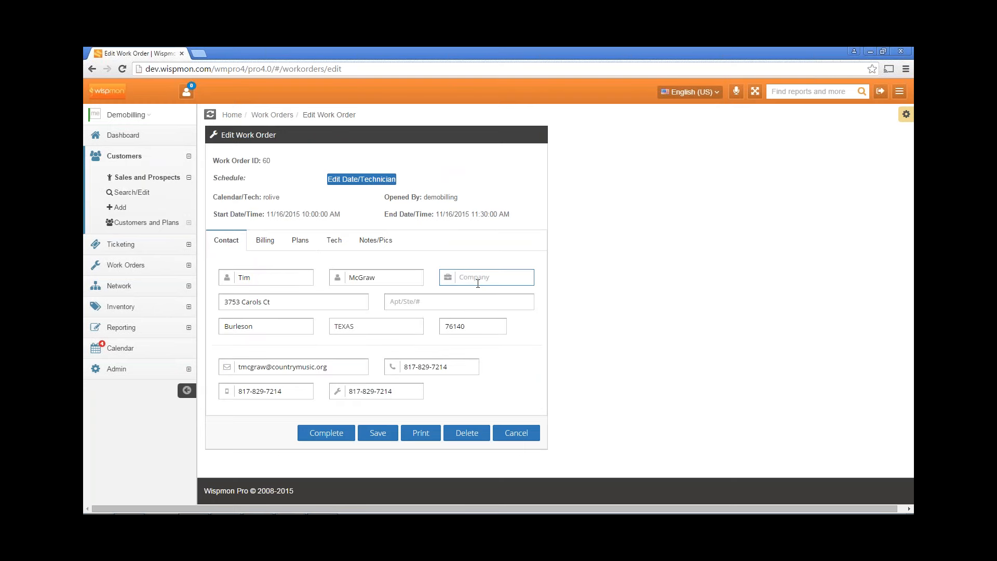
pyautogui.write('Kc Band')
pyautogui.click(479, 277)
pyautogui.press('BackSpace')
pyautogui.write('n')
pyautogui.click(472, 306)
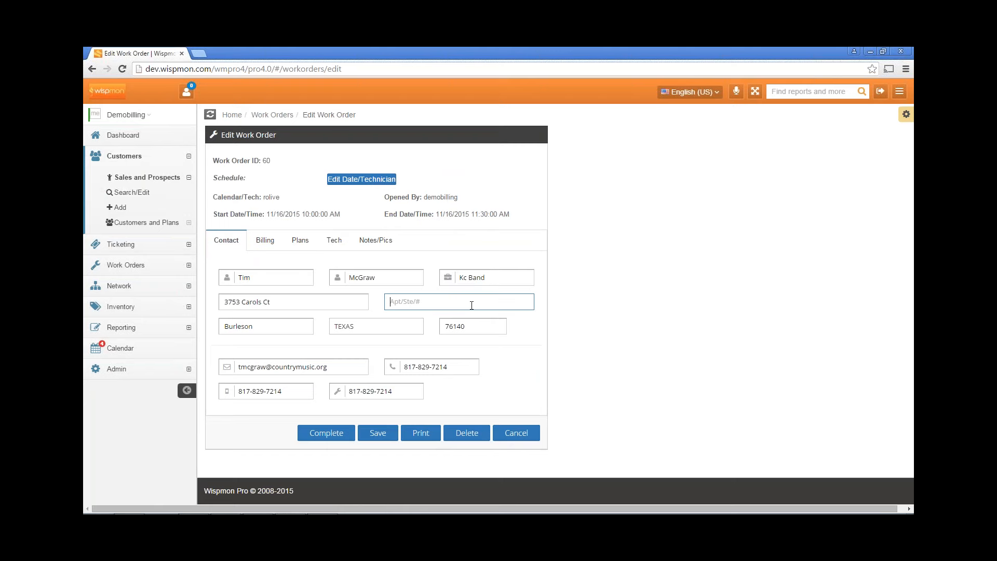
pyautogui.write('12')
# Set the billing country to United States, review the billing options, and return to the service plans
pyautogui.click(265, 240)
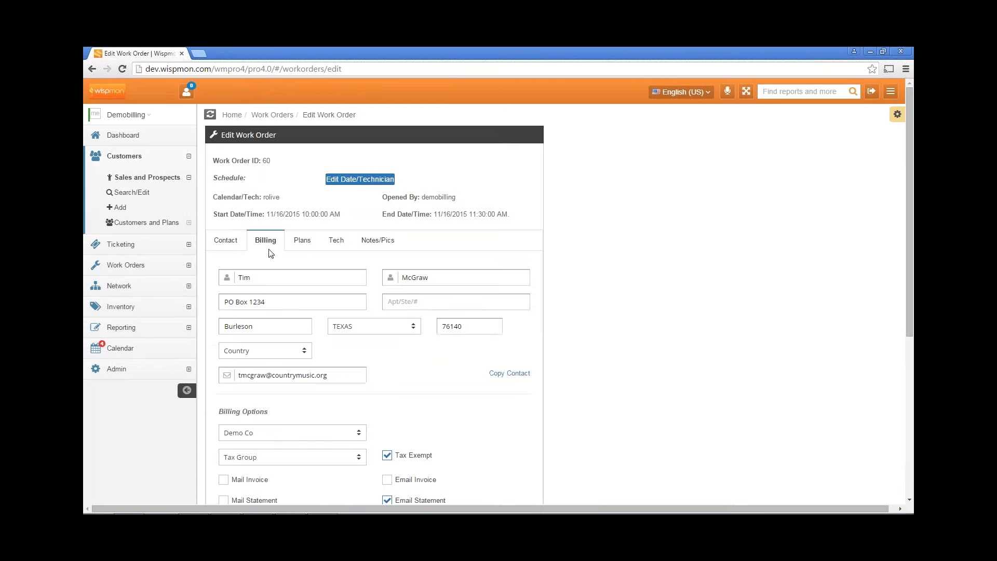
pyautogui.click(264, 351)
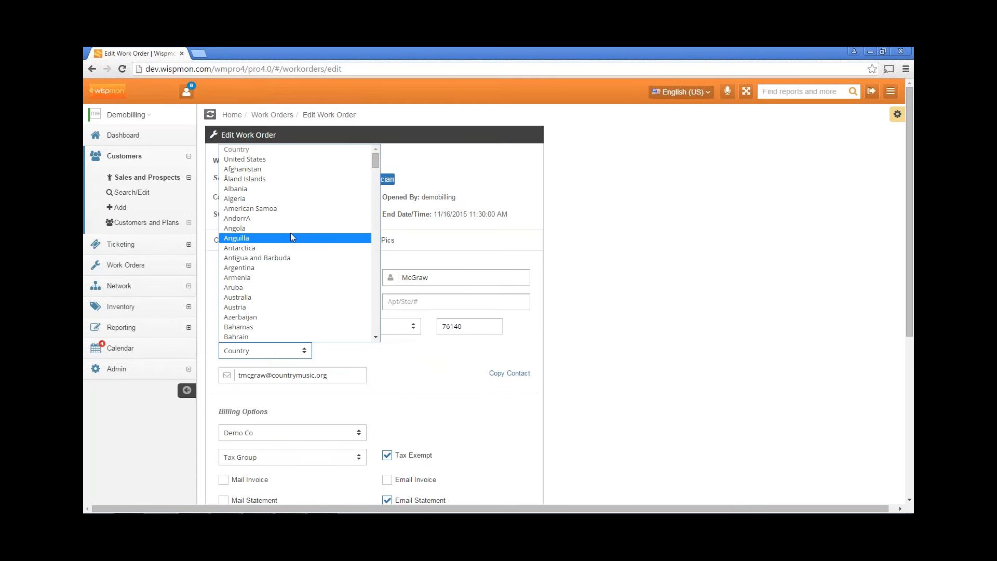
pyautogui.click(290, 161)
pyautogui.click(291, 278)
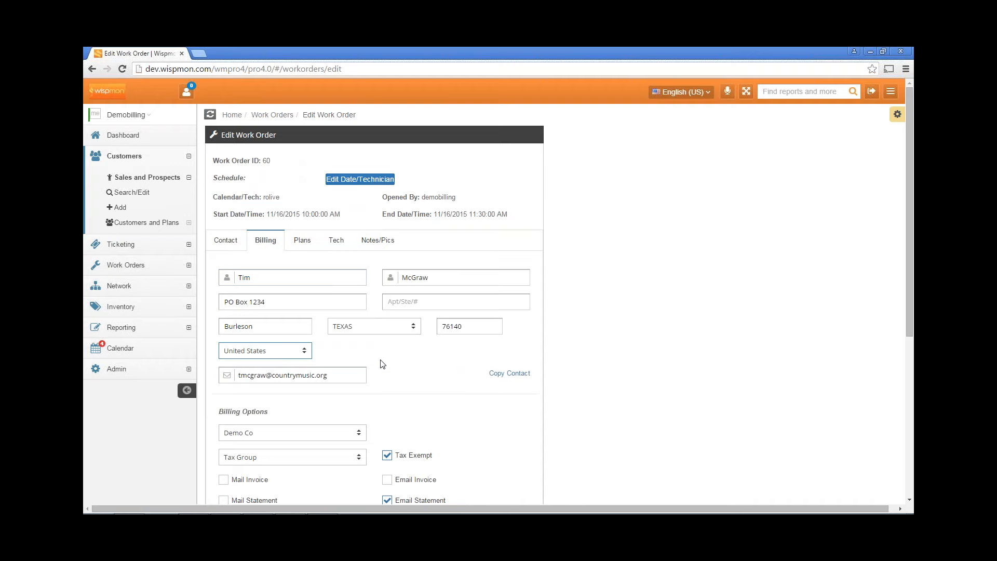
pyautogui.scroll(-4, 382, 363)
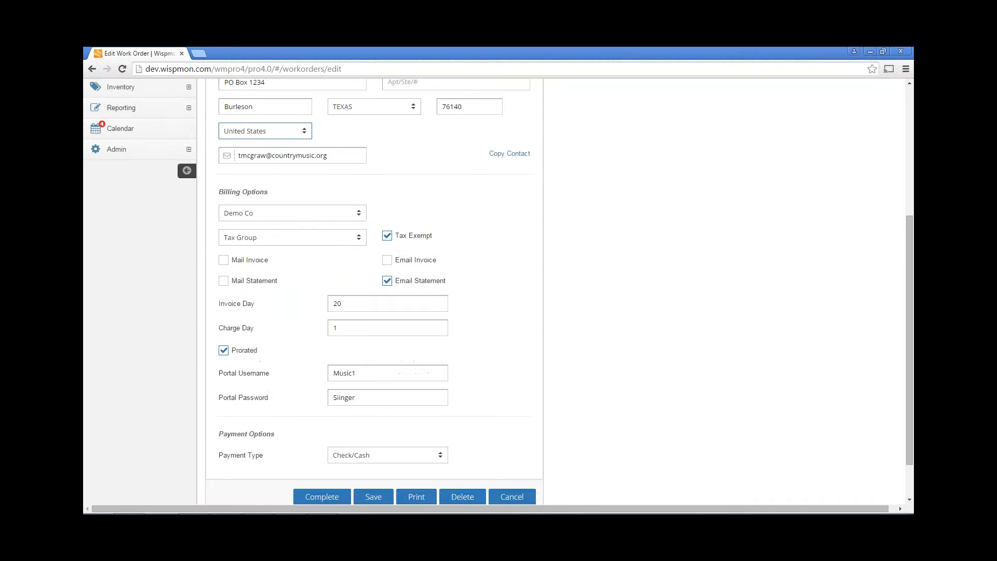
pyautogui.scroll(5, 382, 311)
pyautogui.click(301, 239)
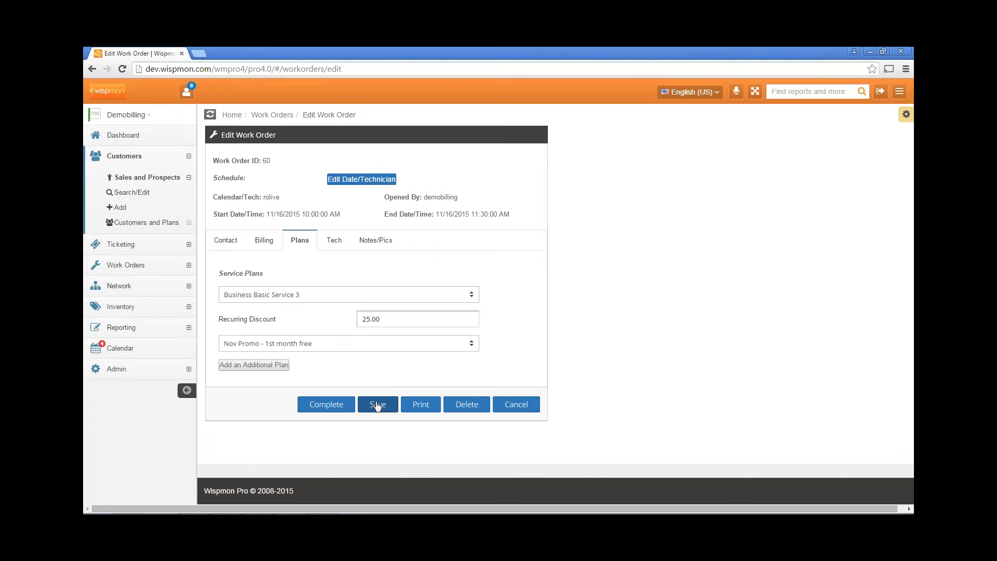
# Check the contact details and enter 3 as the billing apartment/suite number
pyautogui.click(224, 242)
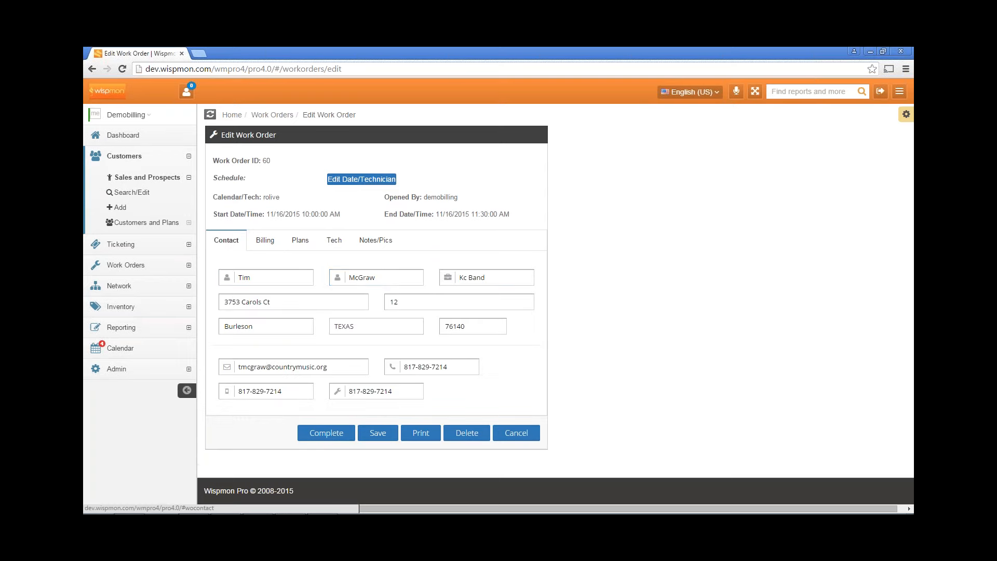
pyautogui.click(368, 278)
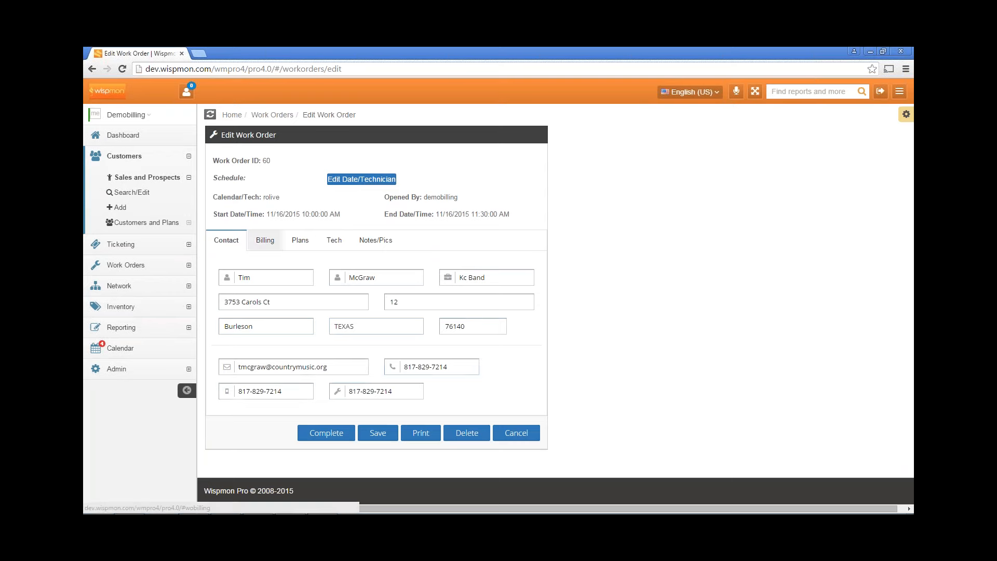
pyautogui.click(265, 240)
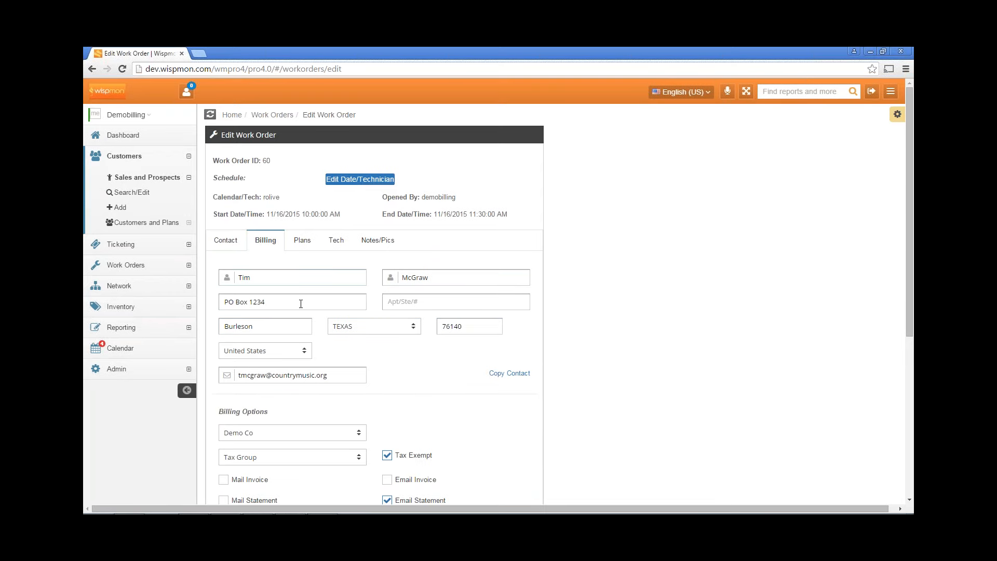
pyautogui.click(411, 305)
pyautogui.write('3')
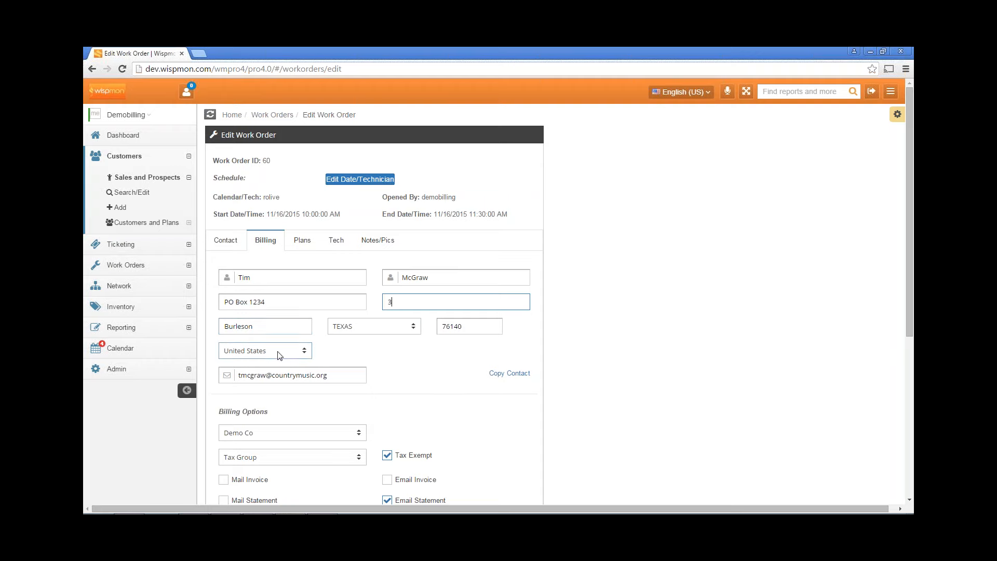
pyautogui.scroll(-3, 403, 377)
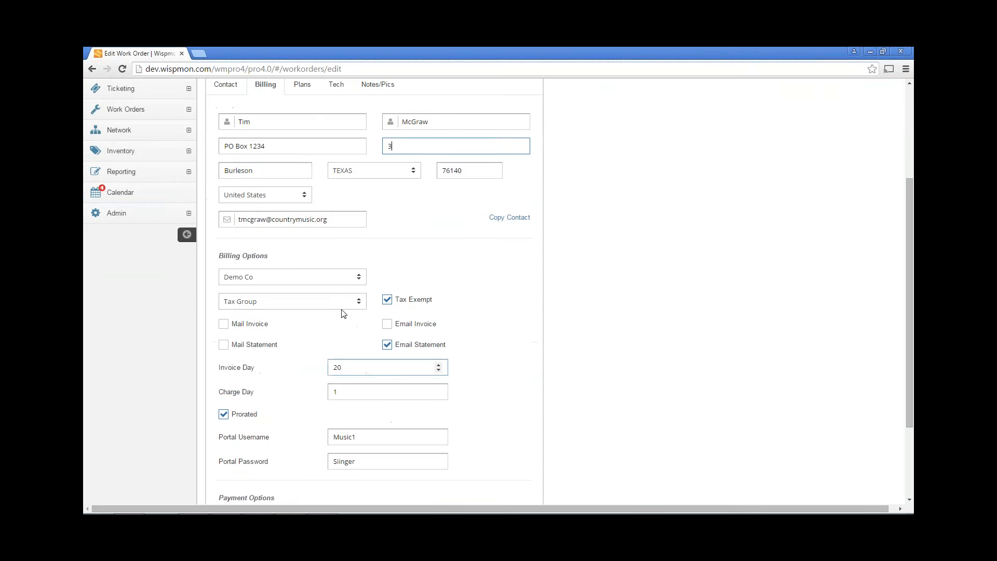
pyautogui.scroll(-1, 477, 338)
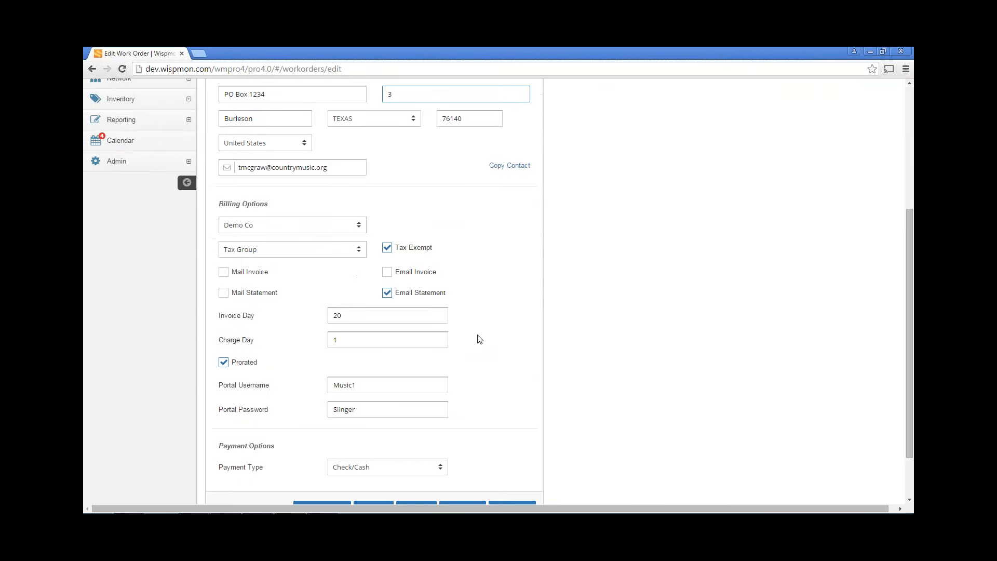
pyautogui.scroll(1, 488, 372)
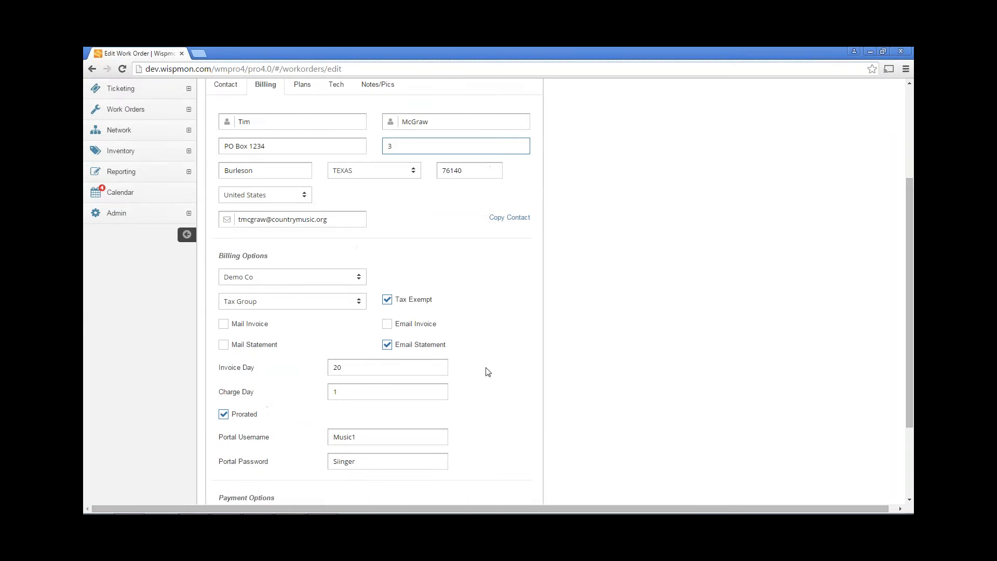
pyautogui.scroll(-2, 441, 393)
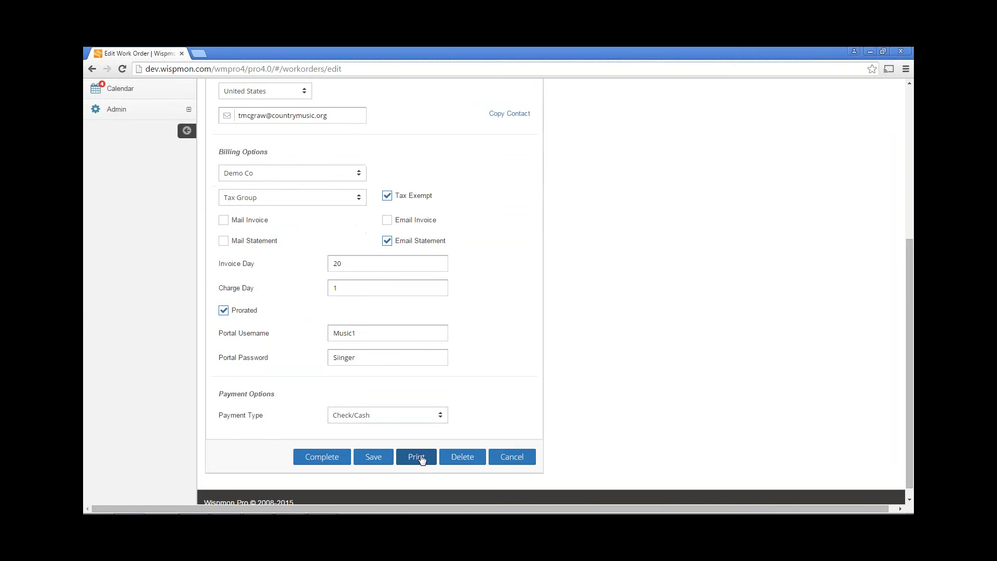
pyautogui.scroll(4, 374, 291)
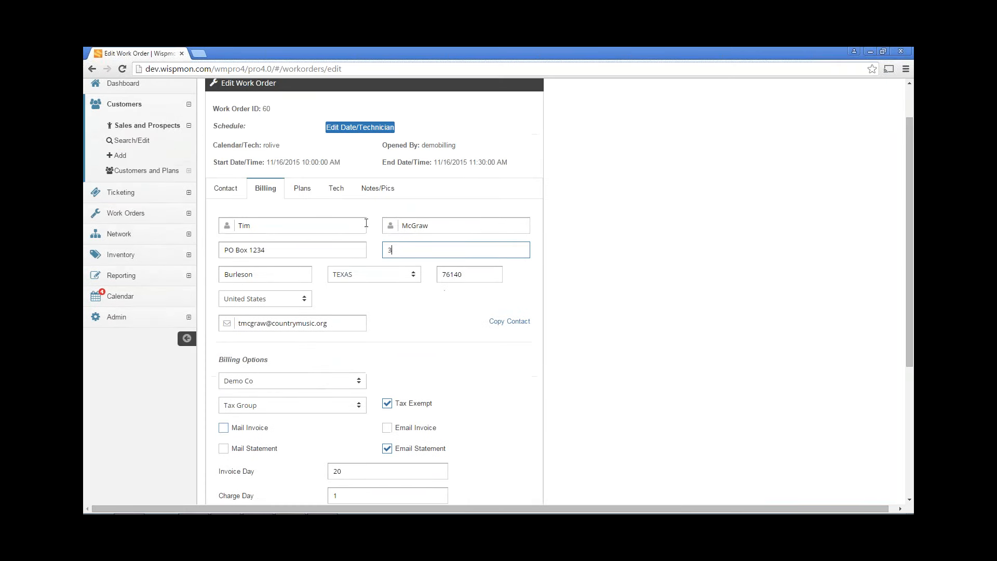
# Reapply the Nov Promo - 1st month free promotion, save, and show the technical data
pyautogui.click(305, 197)
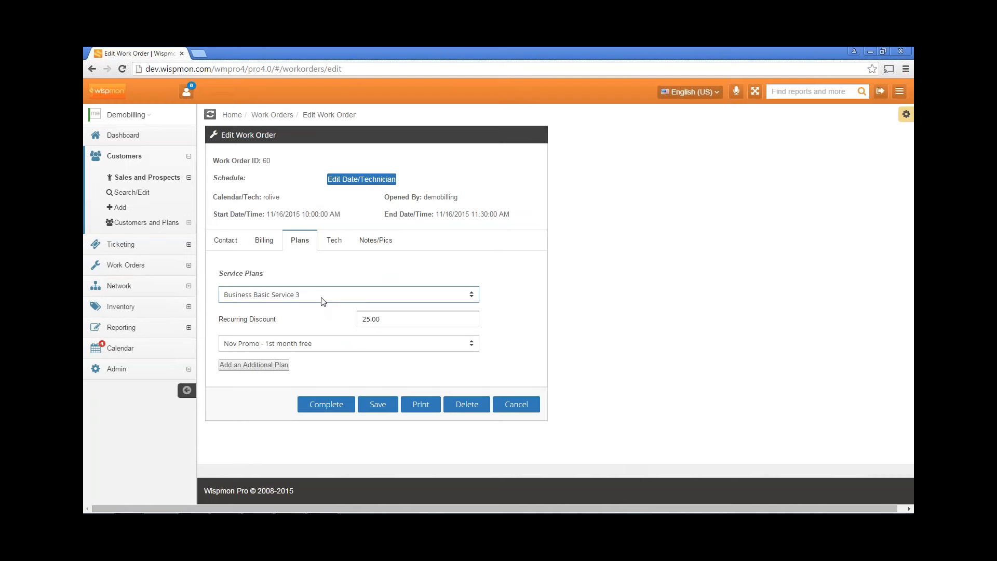
pyautogui.click(353, 349)
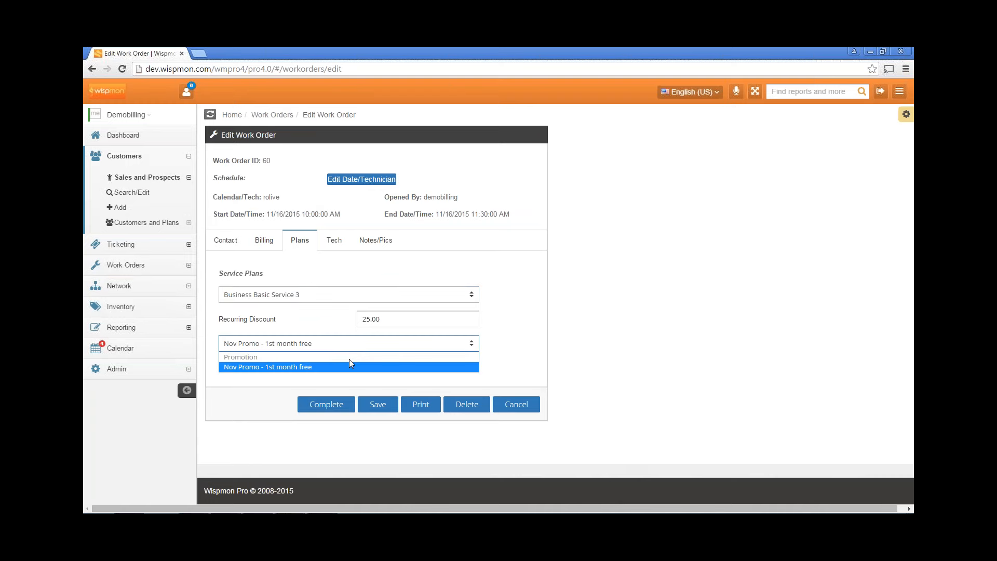
pyautogui.click(349, 365)
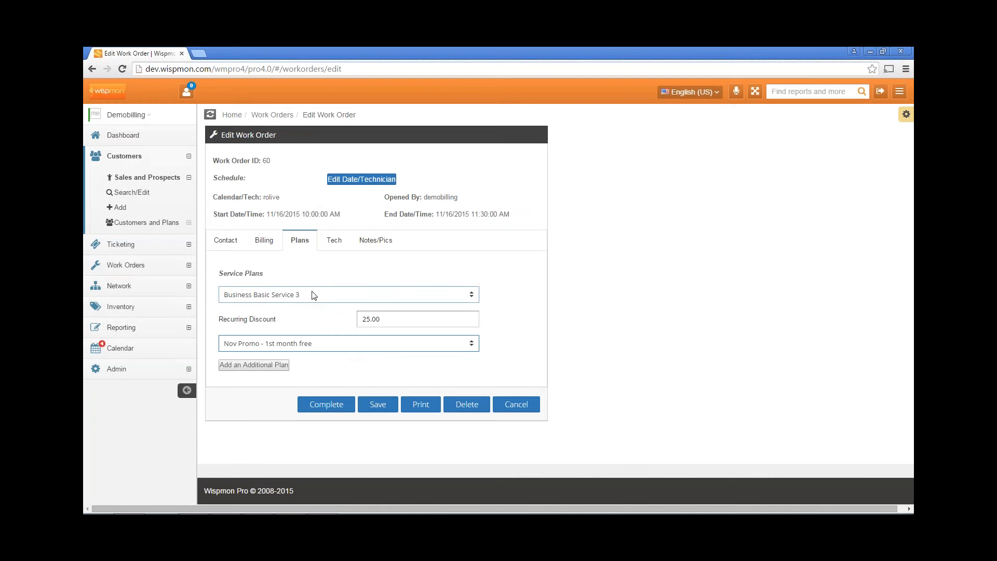
pyautogui.click(379, 406)
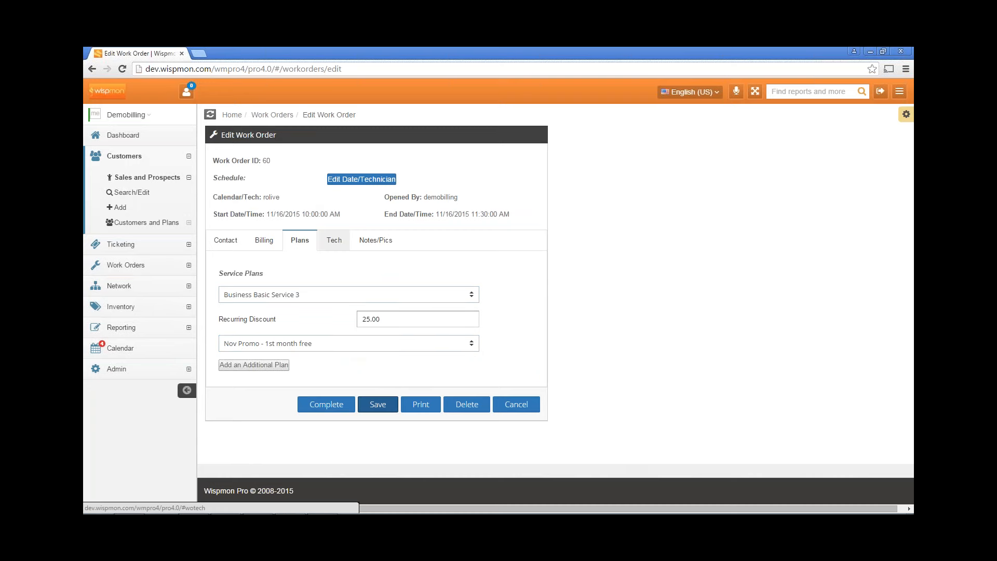
pyautogui.click(333, 240)
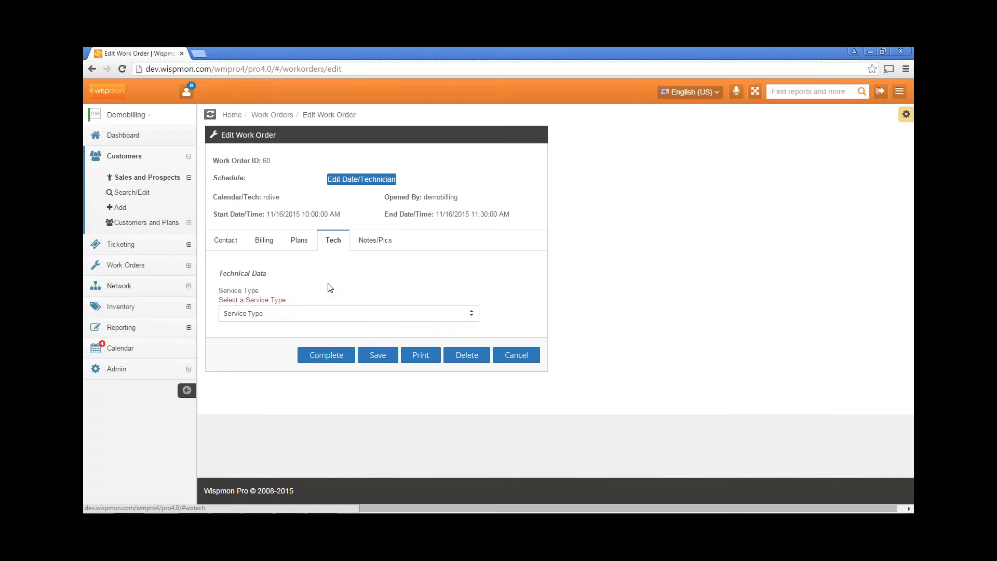
# Set Service Type to Wireless, save, and dismiss the save error
pyautogui.click(327, 315)
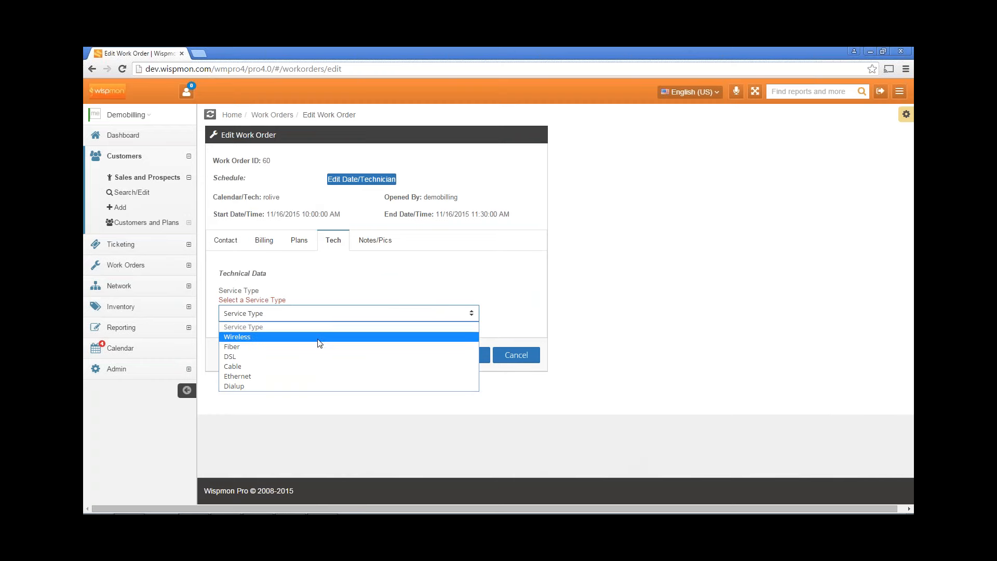
pyautogui.click(318, 337)
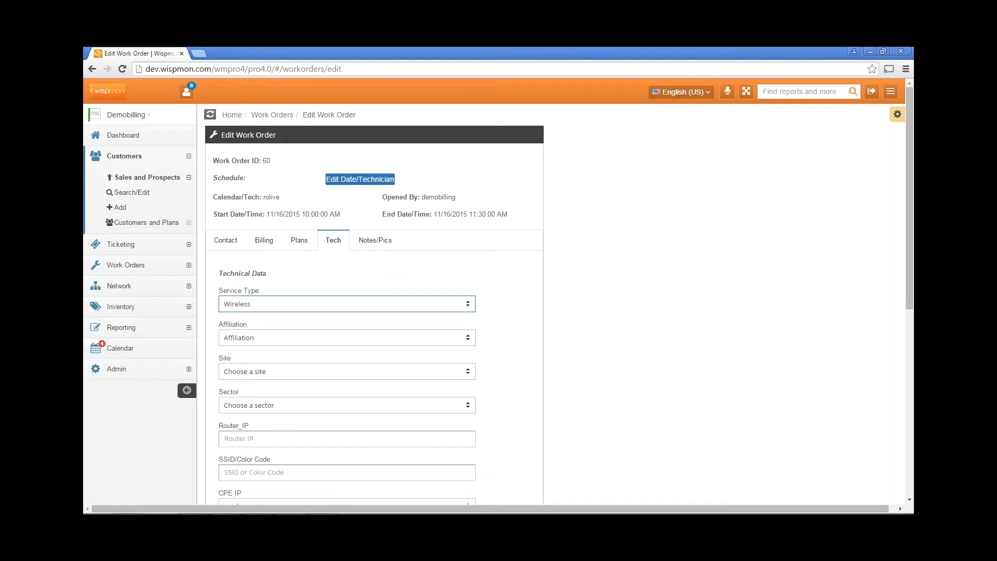
pyautogui.scroll(-5, 357, 283)
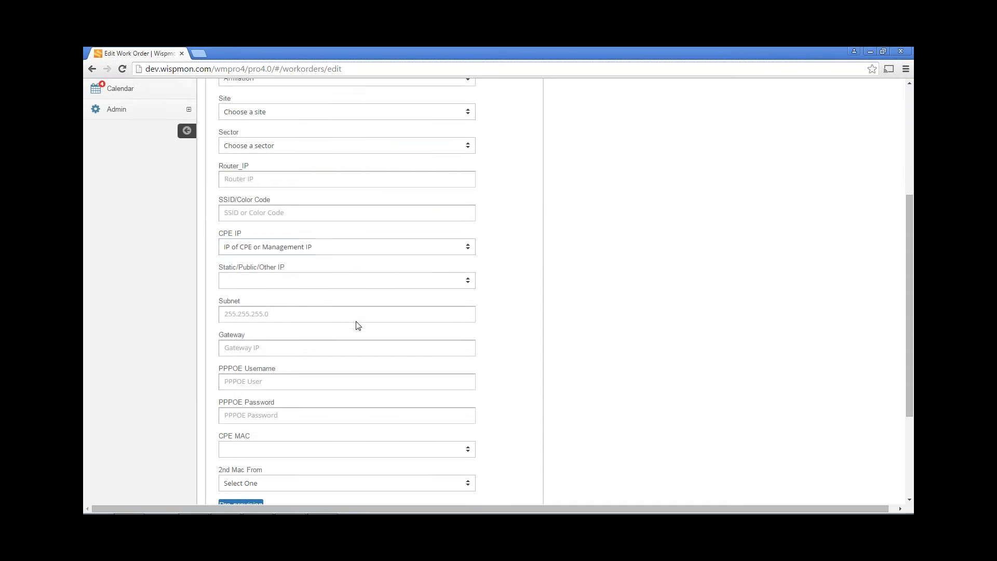
pyautogui.scroll(-2, 358, 326)
pyautogui.click(374, 446)
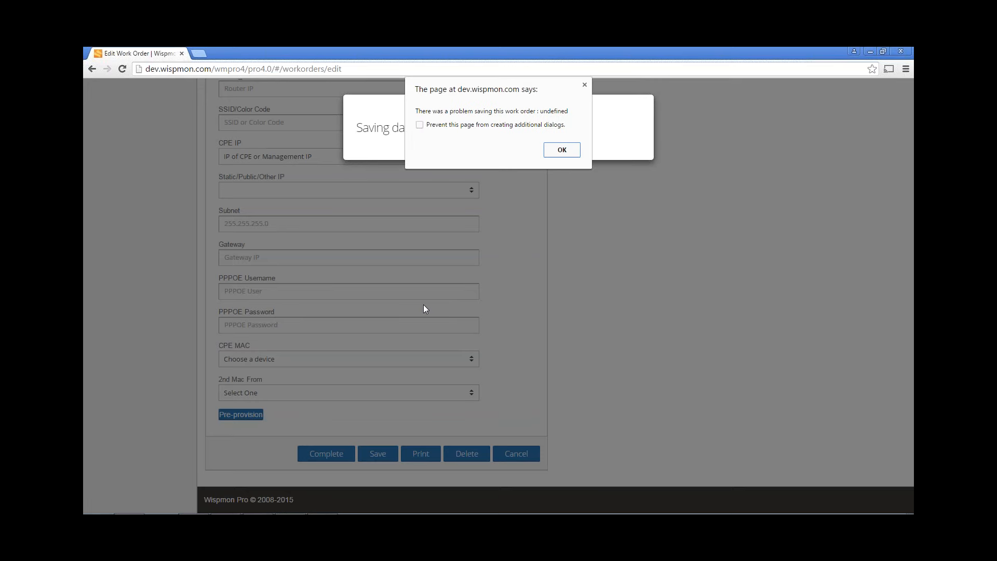
pyautogui.click(562, 150)
# Recheck the Service Type field, then go back to the dashboard
pyautogui.scroll(5, 543, 228)
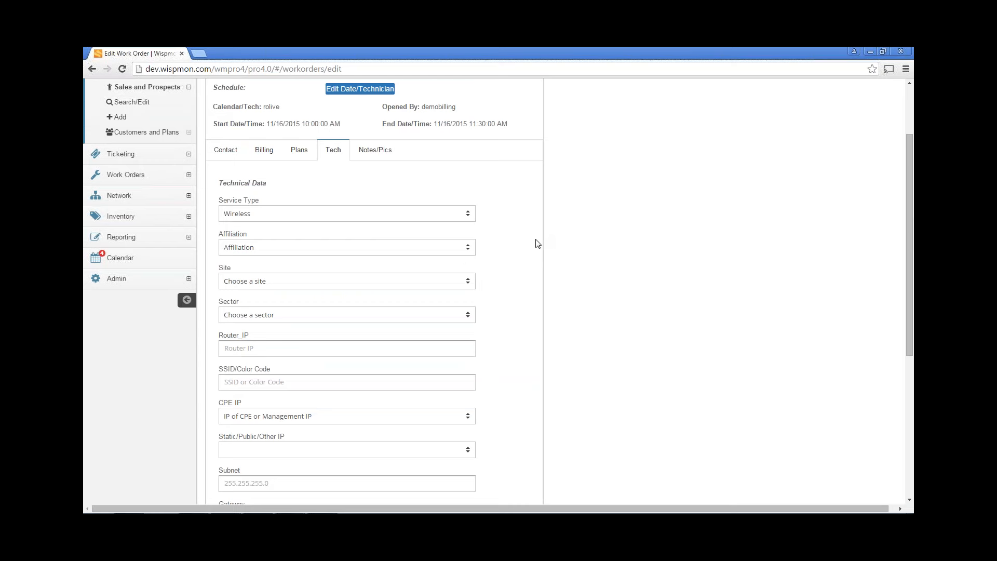
pyautogui.click(311, 216)
pyautogui.scroll(3, 387, 198)
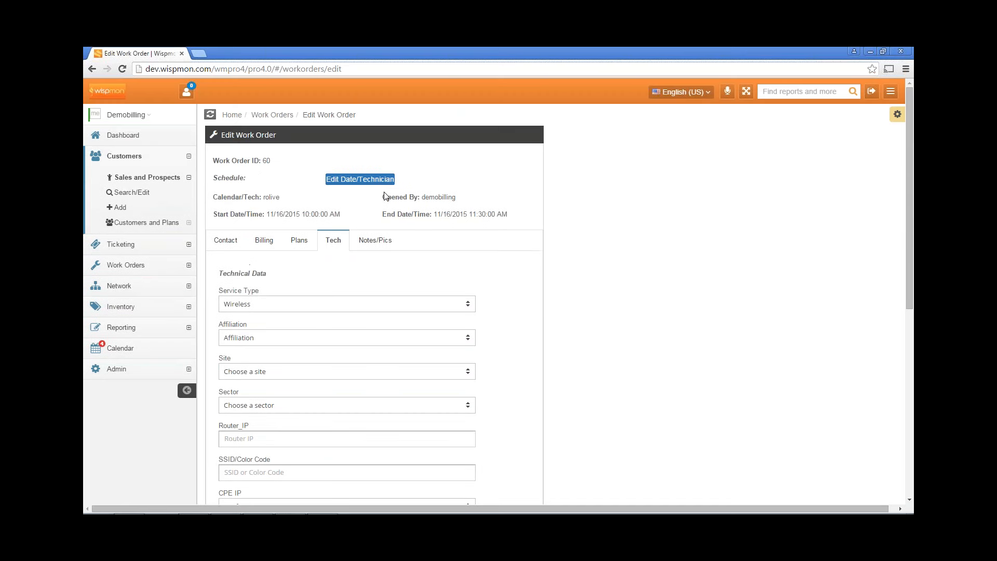
pyautogui.click(127, 136)
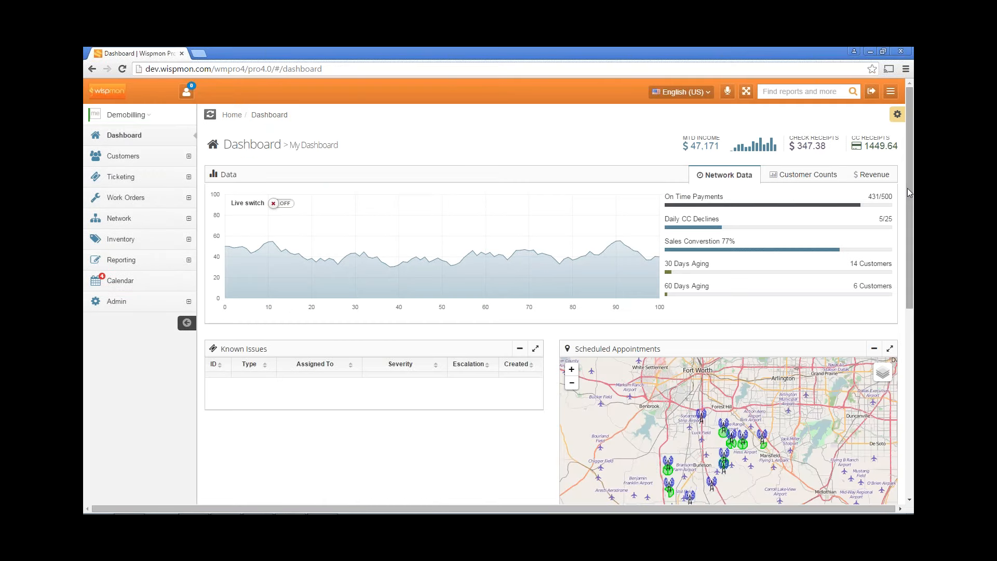
# Review the dashboard's known issues and scheduled appointments, then restore the browser to a smaller window
pyautogui.scroll(-4, 908, 189)
pyautogui.moveTo(909, 283); pyautogui.dragTo(909, 304)
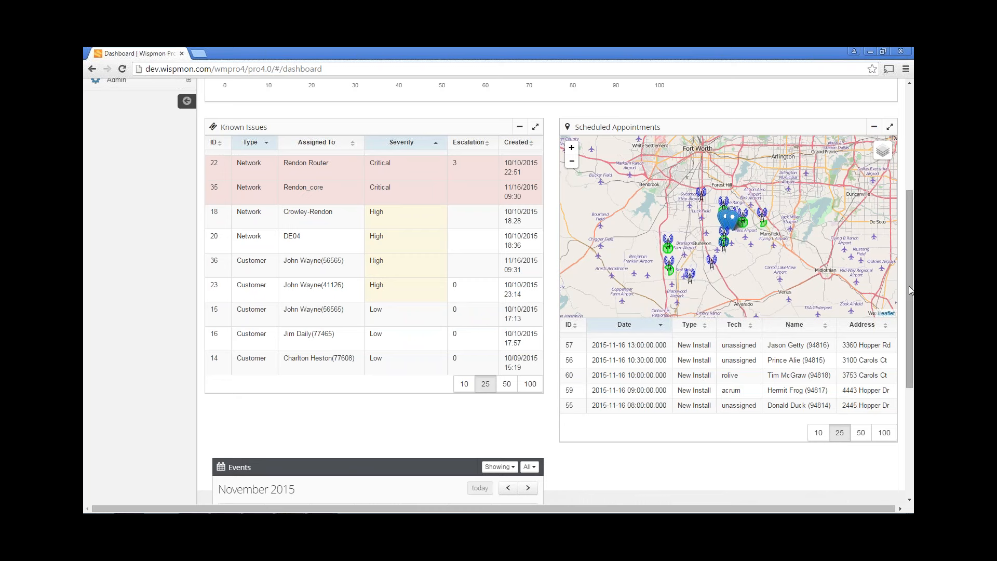
pyautogui.scroll(5, 908, 286)
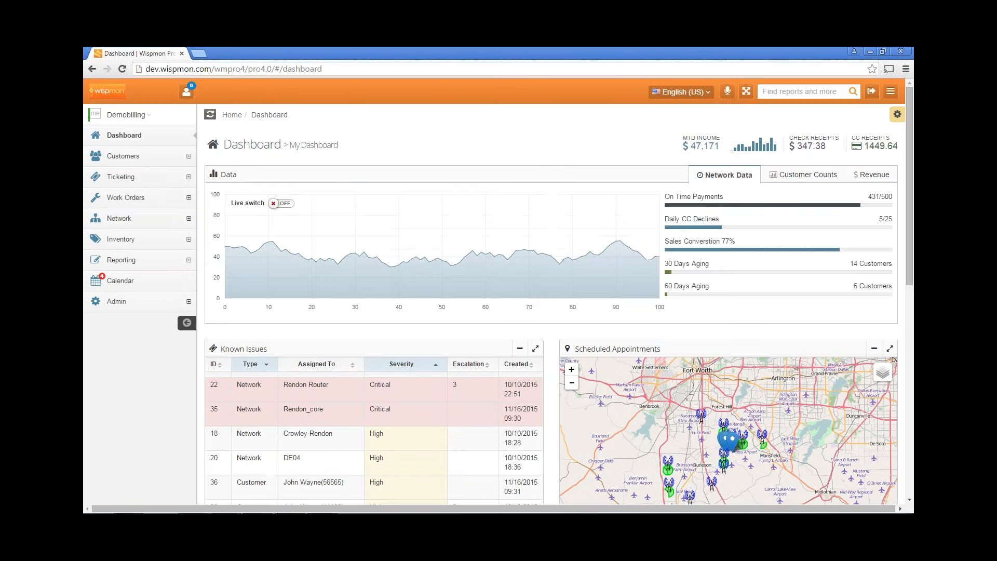
pyautogui.click(883, 52)
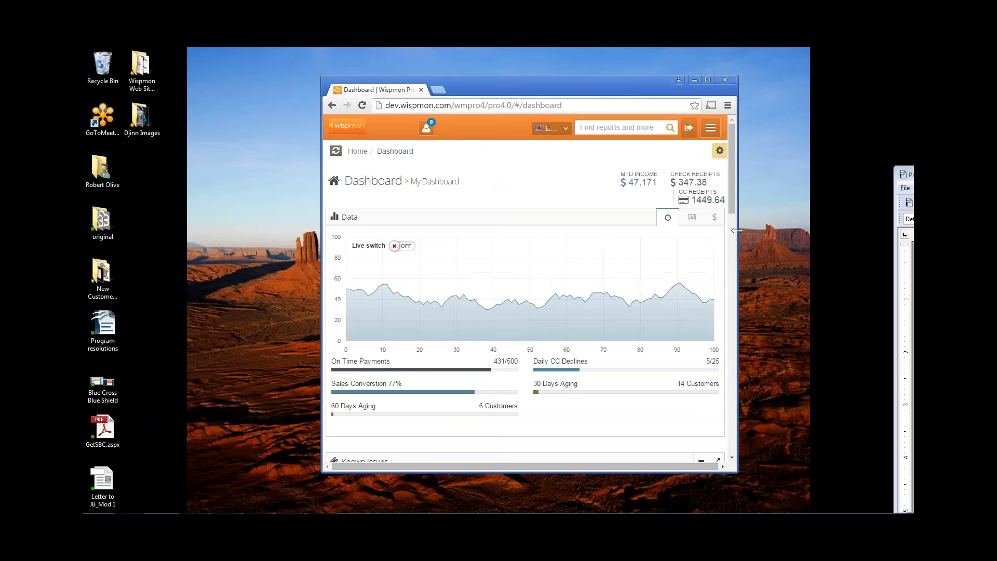
# Narrow the window to preview the mobile layout, then maximize the browser again
pyautogui.moveTo(740, 231); pyautogui.dragTo(525, 243)
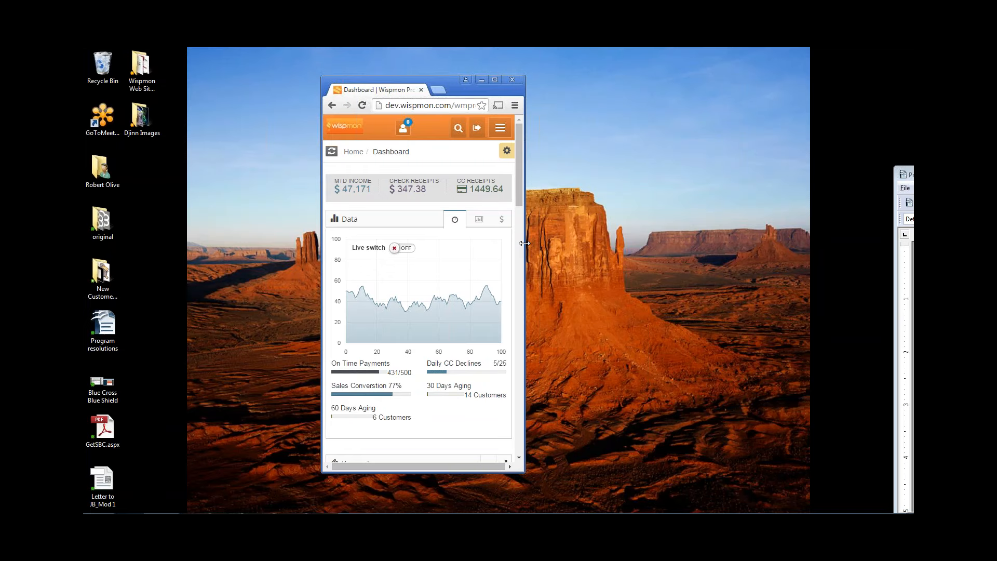
pyautogui.click(494, 80)
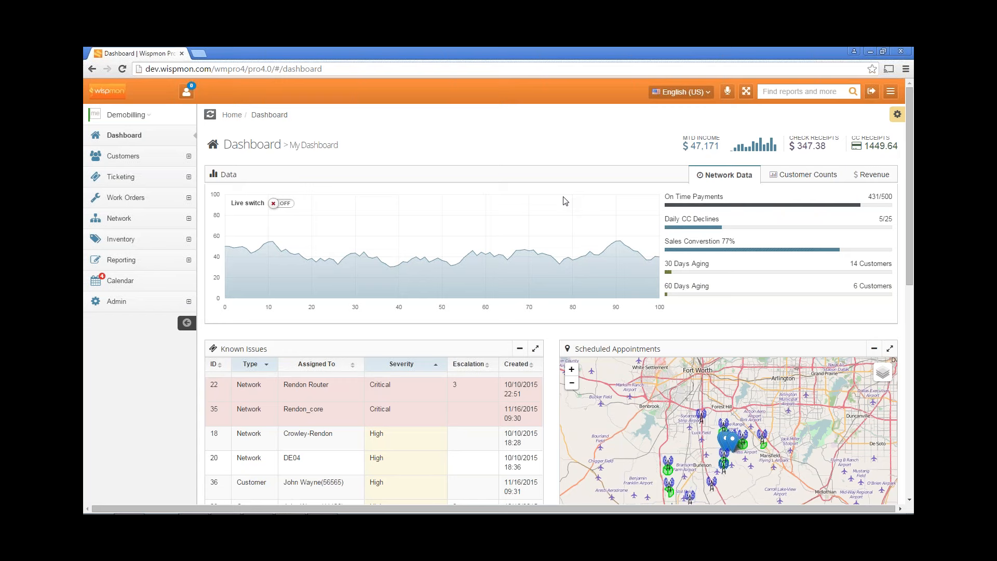
# Search the work orders for 60 and open it for editing
pyautogui.click(124, 201)
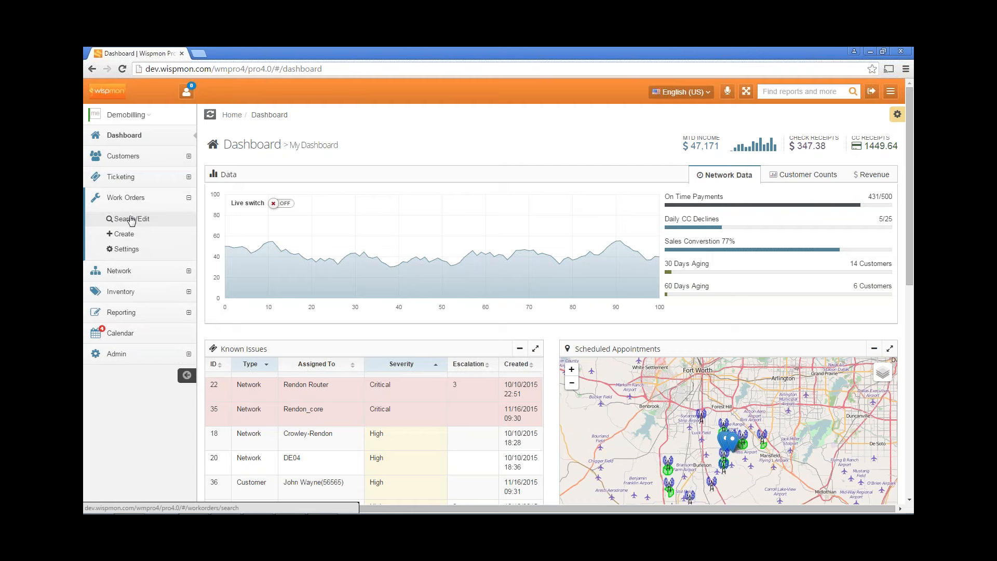
pyautogui.click(132, 220)
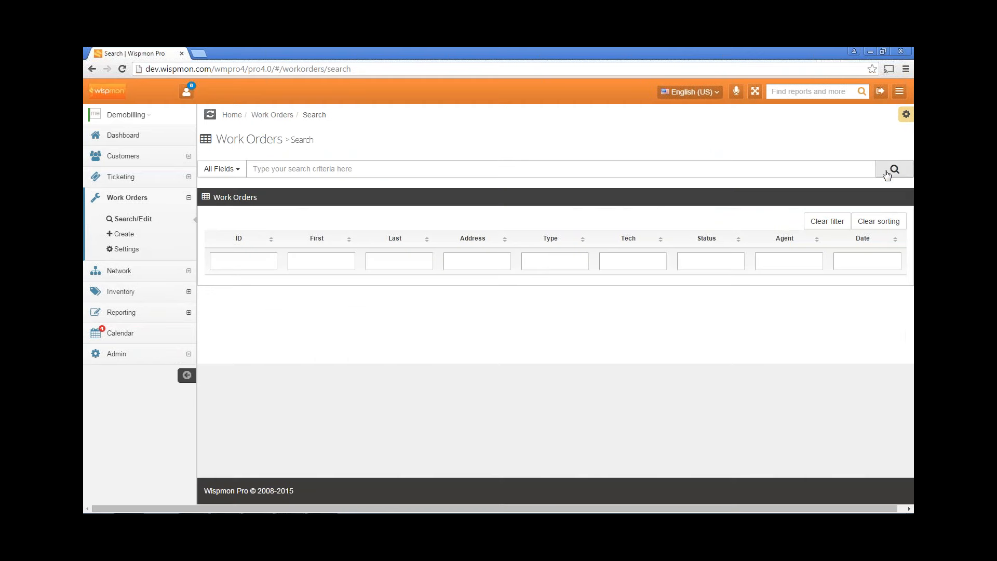
pyautogui.click(888, 173)
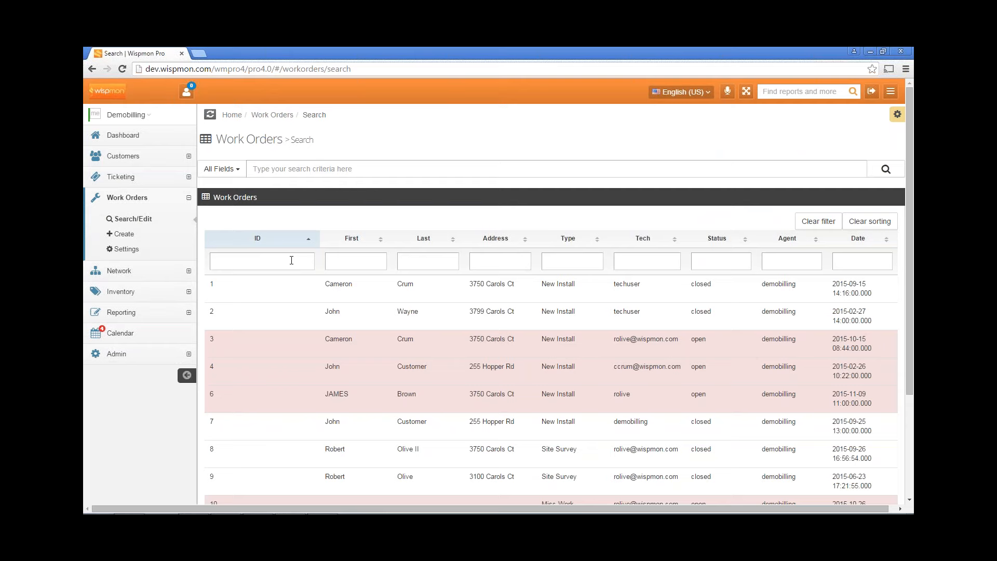
pyautogui.write('60')
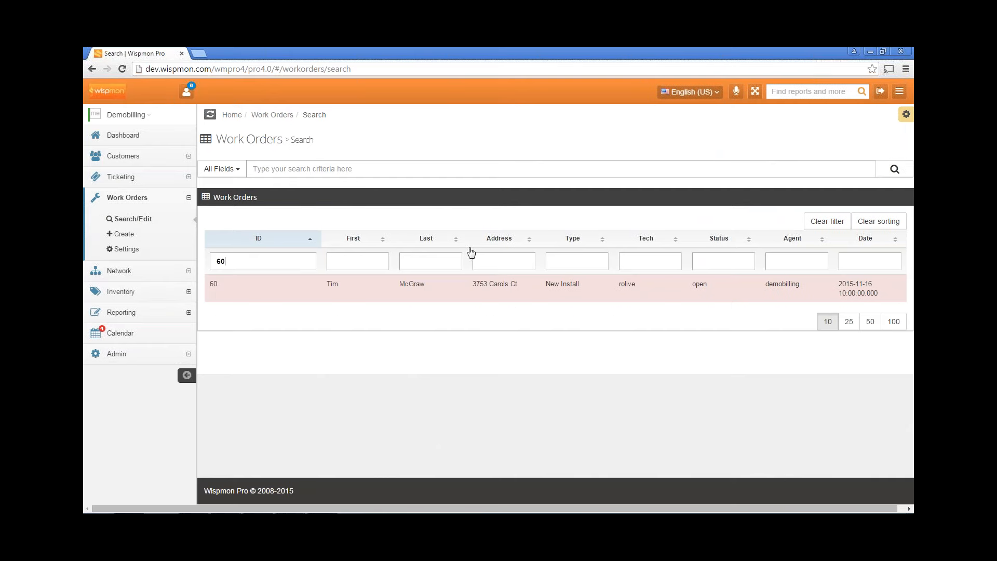
pyautogui.click(435, 285)
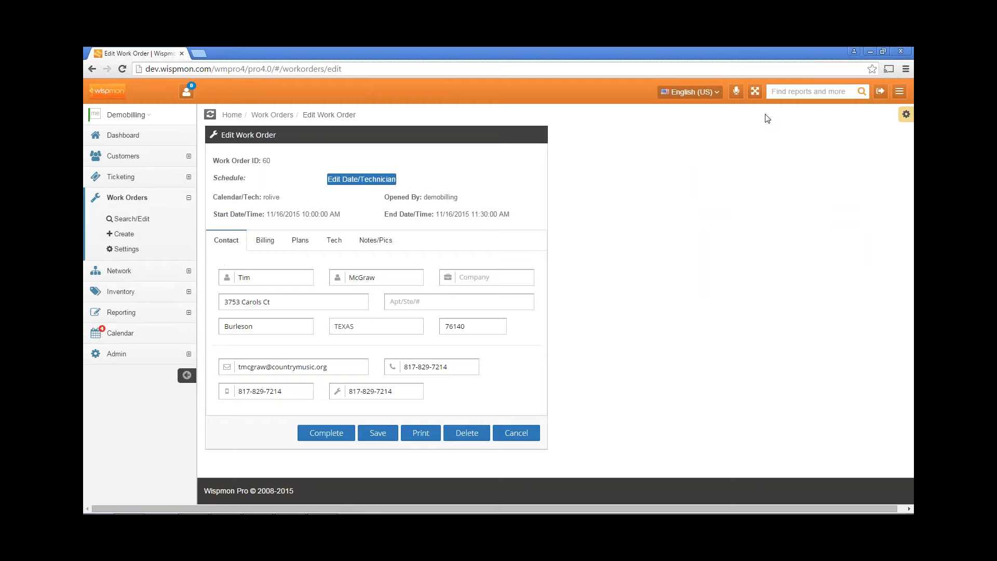
# Resize the browser back to full screen and show work order 60's technical data
pyautogui.click(883, 51)
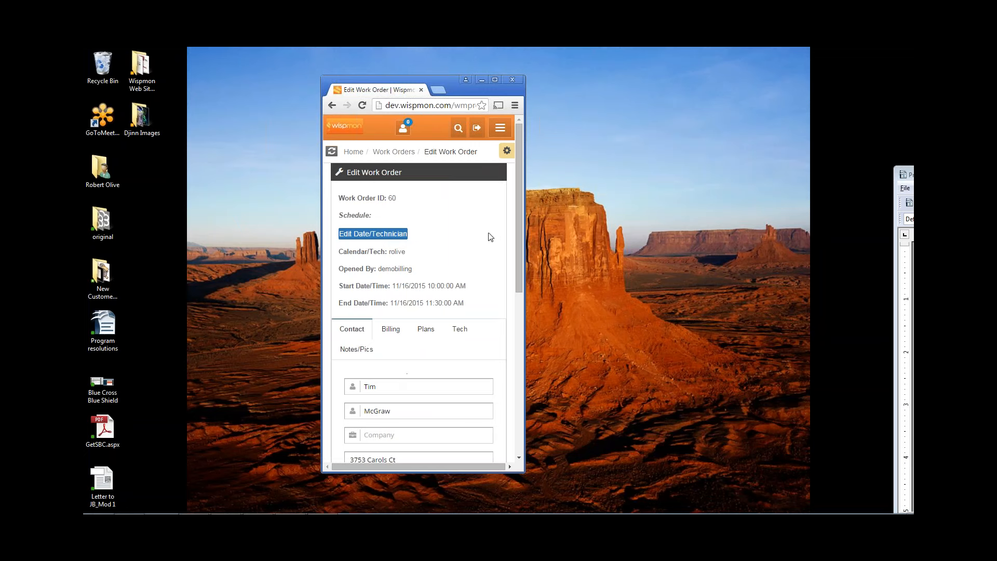
pyautogui.moveTo(517, 203)
pyautogui.mouseDown()
pyautogui.moveTo(518, 352)
pyautogui.moveTo(511, 254)
pyautogui.moveTo(508, 374)
pyautogui.moveTo(514, 195)
pyautogui.mouseUp()
pyautogui.click(494, 78)
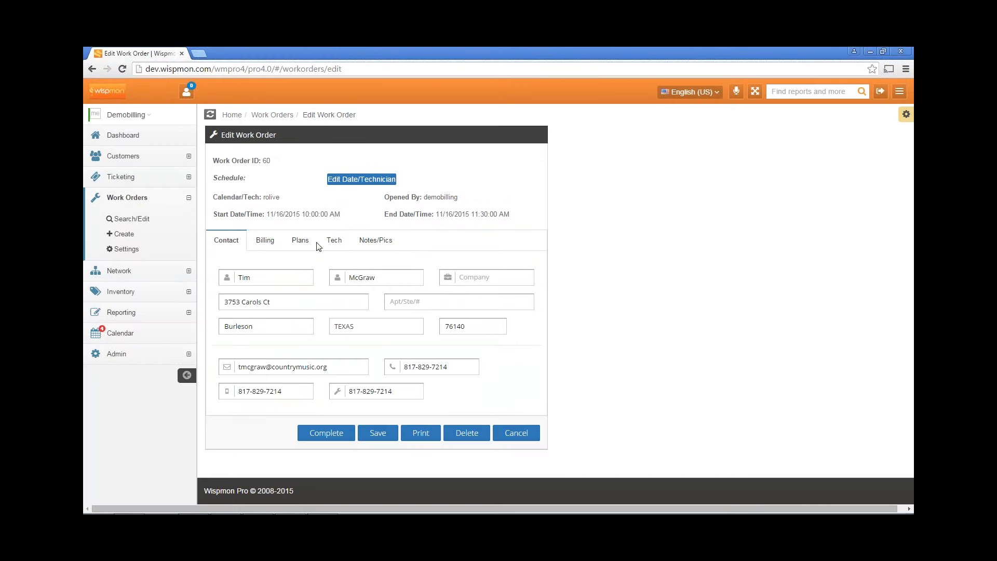
pyautogui.click(329, 240)
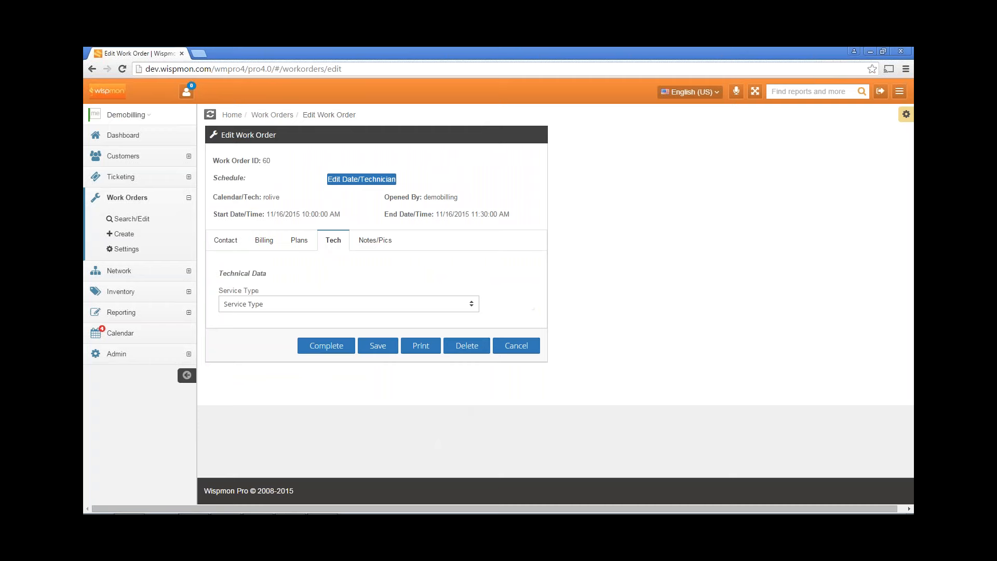
# Set the service type to Wireless and the affiliation to DemoCo
pyautogui.click(376, 306)
pyautogui.click(365, 327)
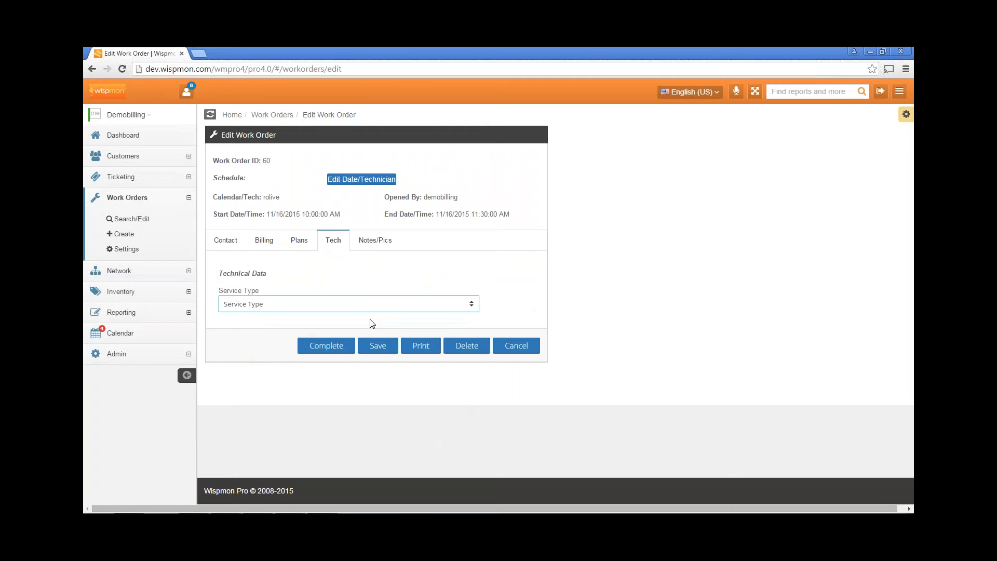
pyautogui.scroll(-1, 565, 270)
pyautogui.scroll(-1, 565, 273)
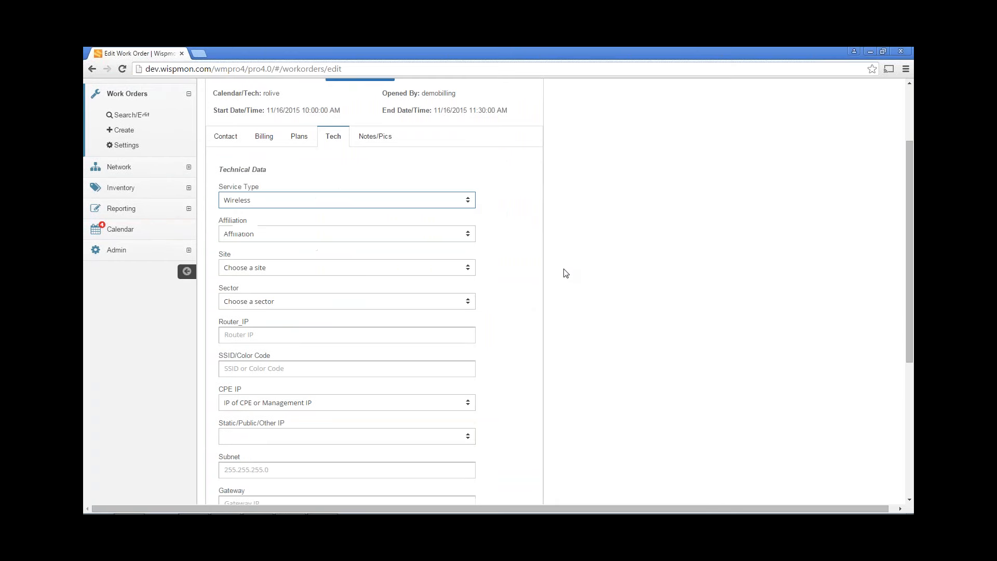
pyautogui.click(385, 235)
pyautogui.click(374, 257)
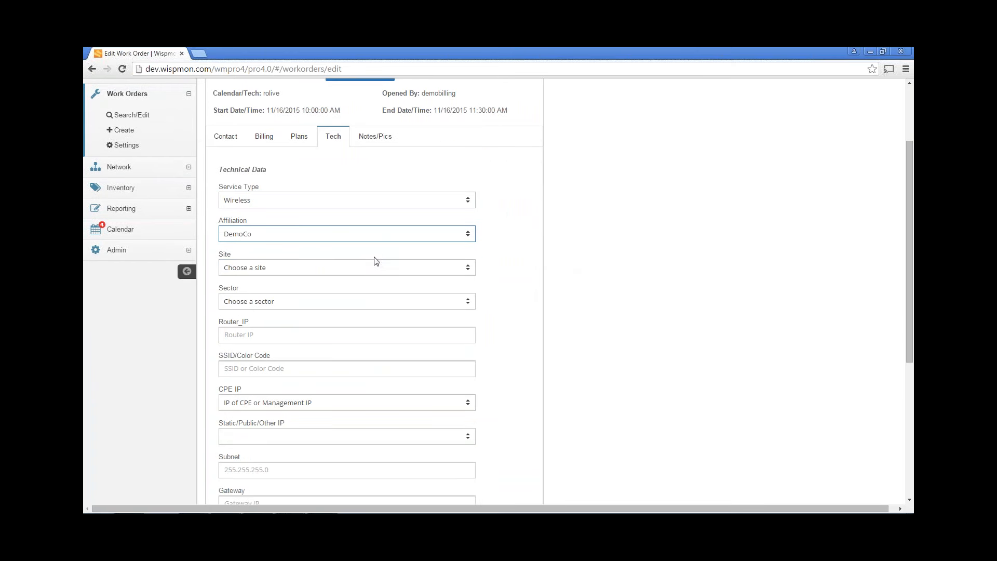
# Set site Rendon and sector DE05, then check the router IP, SSID and CPE IP fields
pyautogui.scroll(-1, 543, 267)
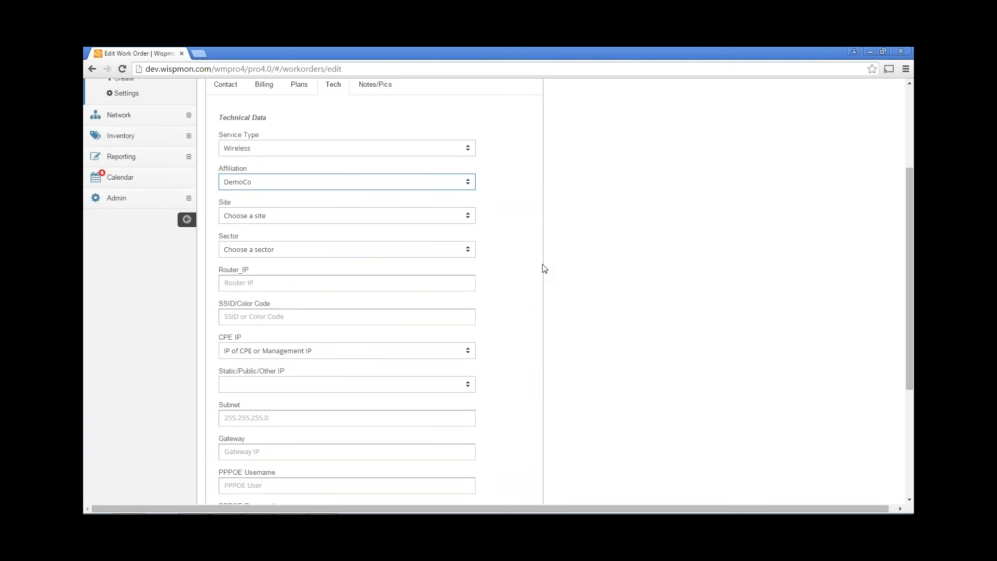
pyautogui.click(344, 216)
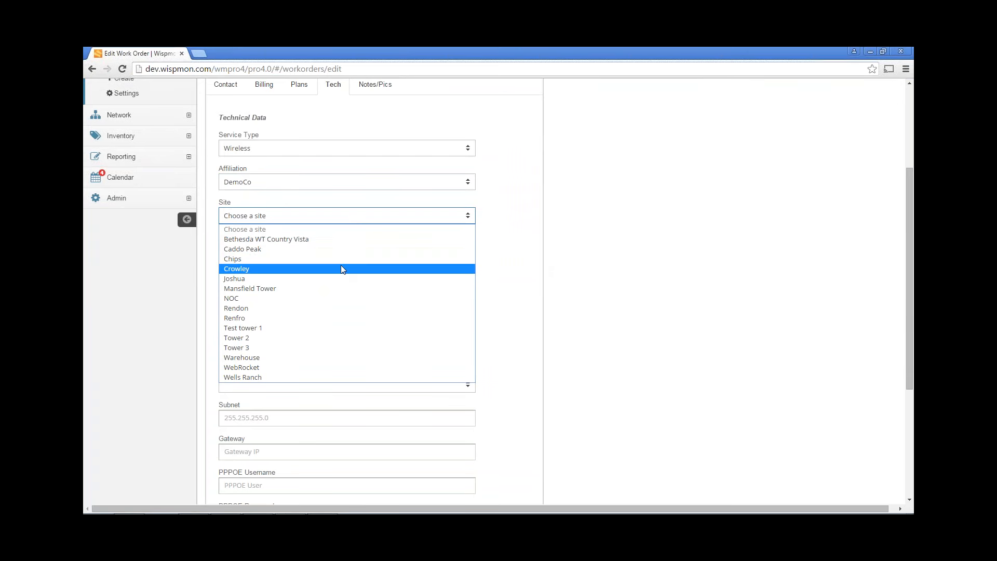
pyautogui.click(341, 308)
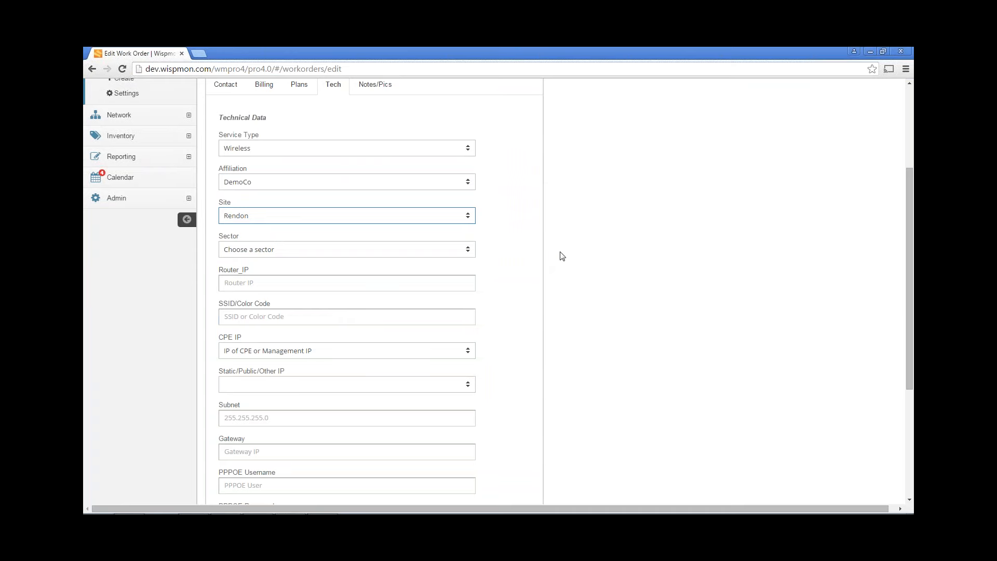
pyautogui.scroll(-1, 558, 256)
pyautogui.click(376, 201)
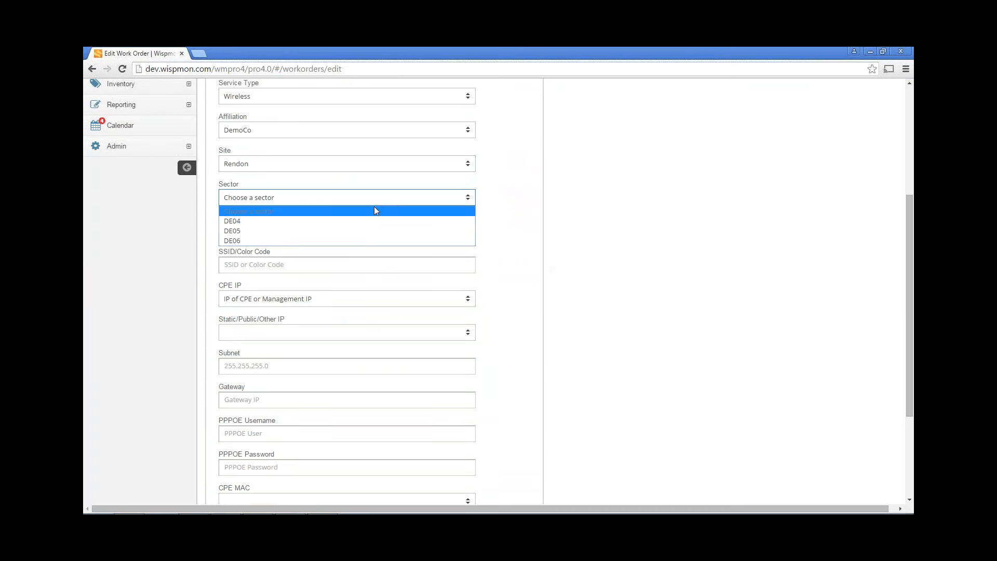
pyautogui.click(366, 229)
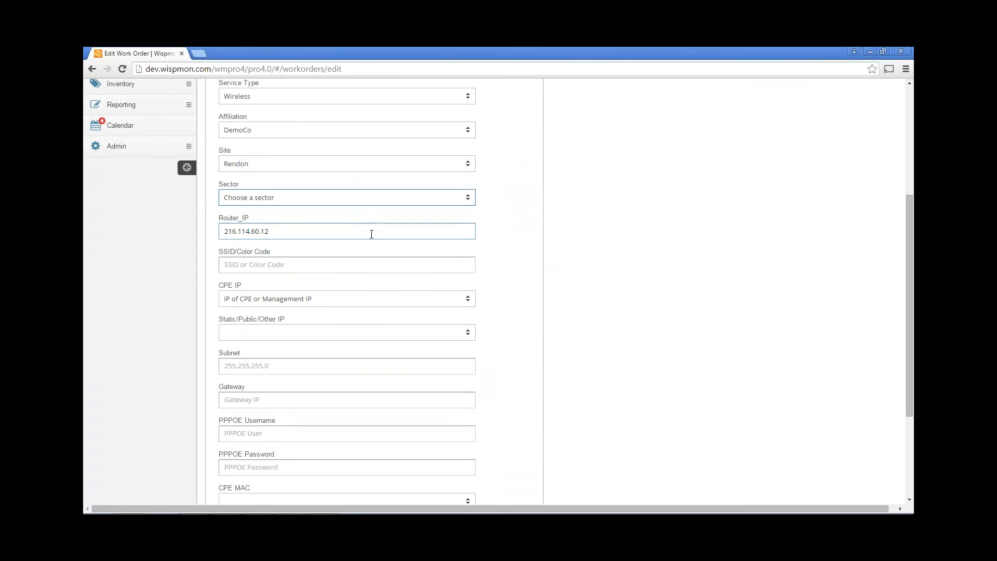
pyautogui.scroll(-1, 530, 243)
pyautogui.click(295, 177)
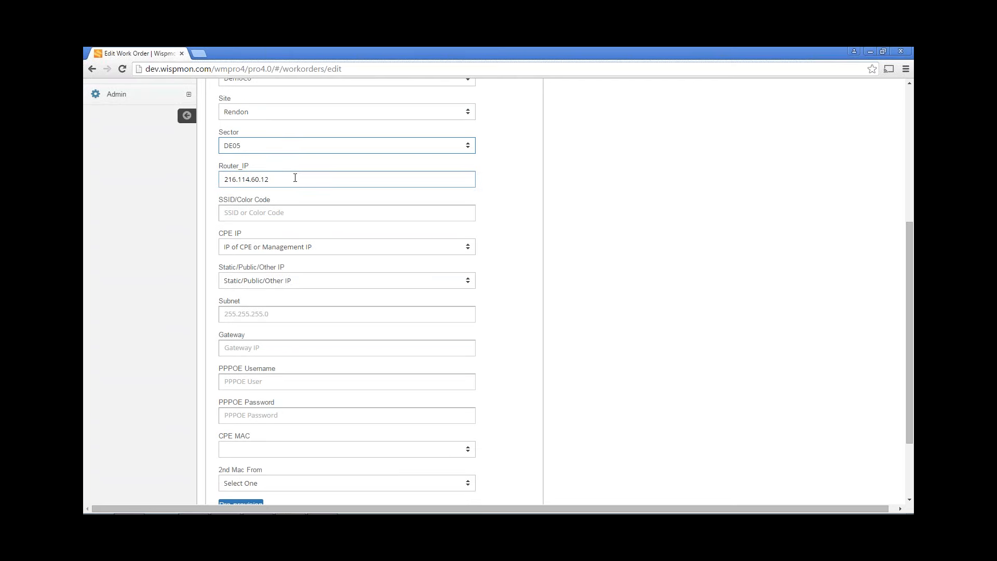
pyautogui.click(297, 211)
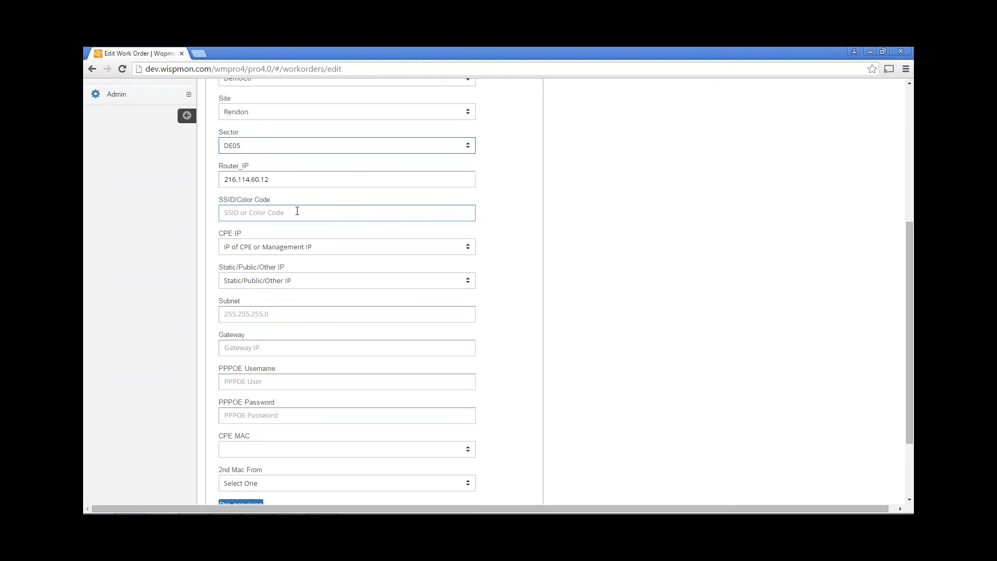
pyautogui.click(318, 247)
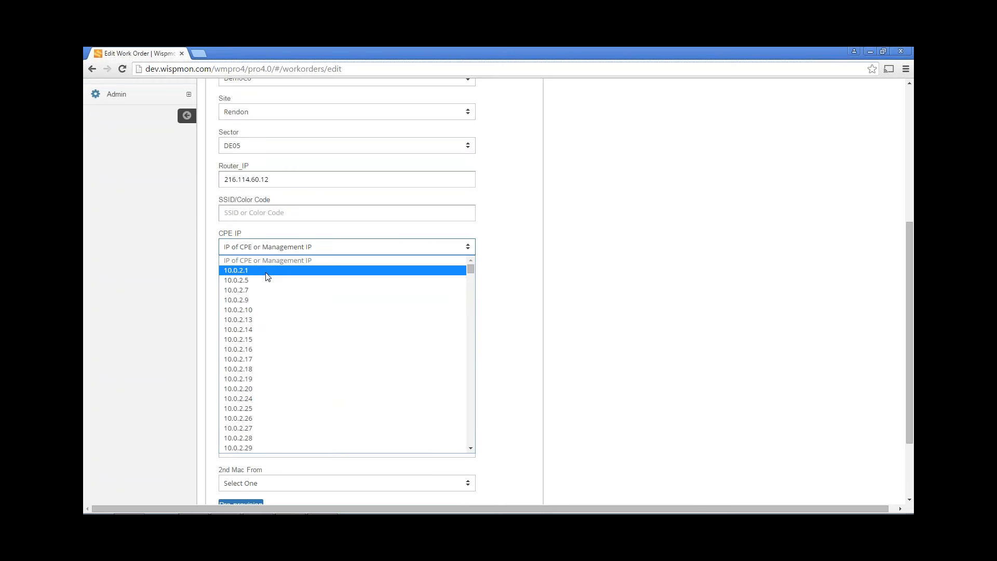
# Set the work order's CPE IP to 10.0.2.1
pyautogui.click(883, 52)
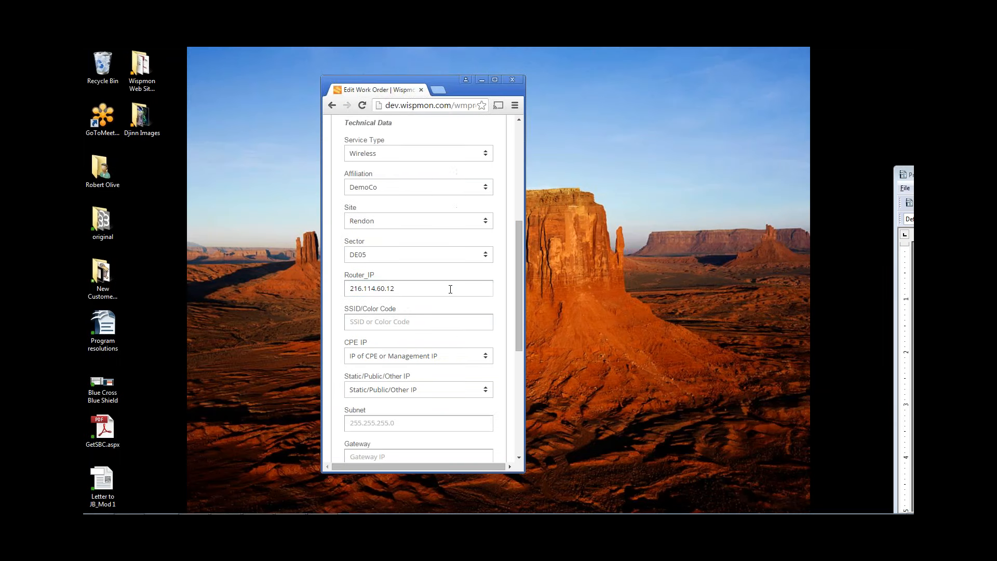
pyautogui.click(434, 358)
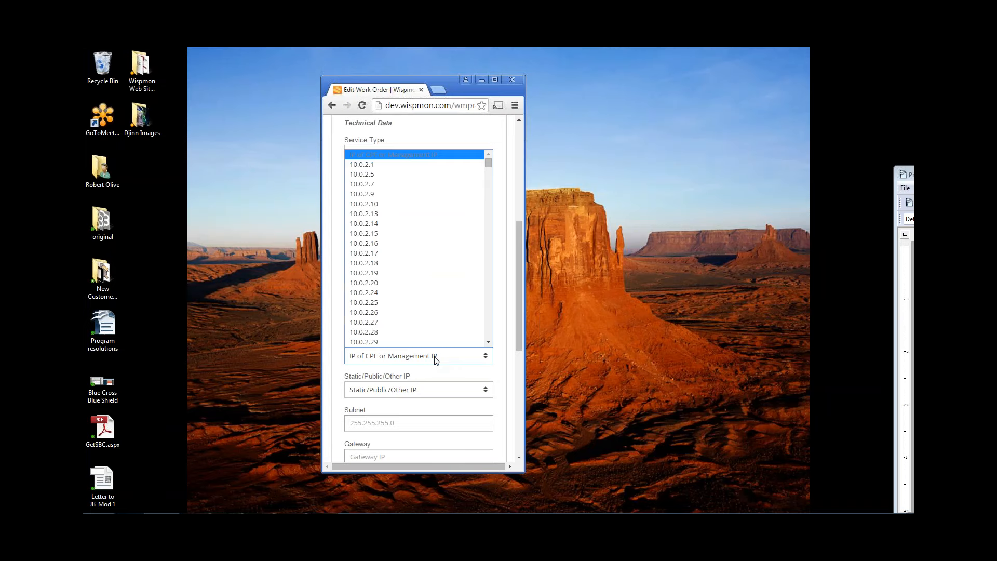
pyautogui.click(410, 164)
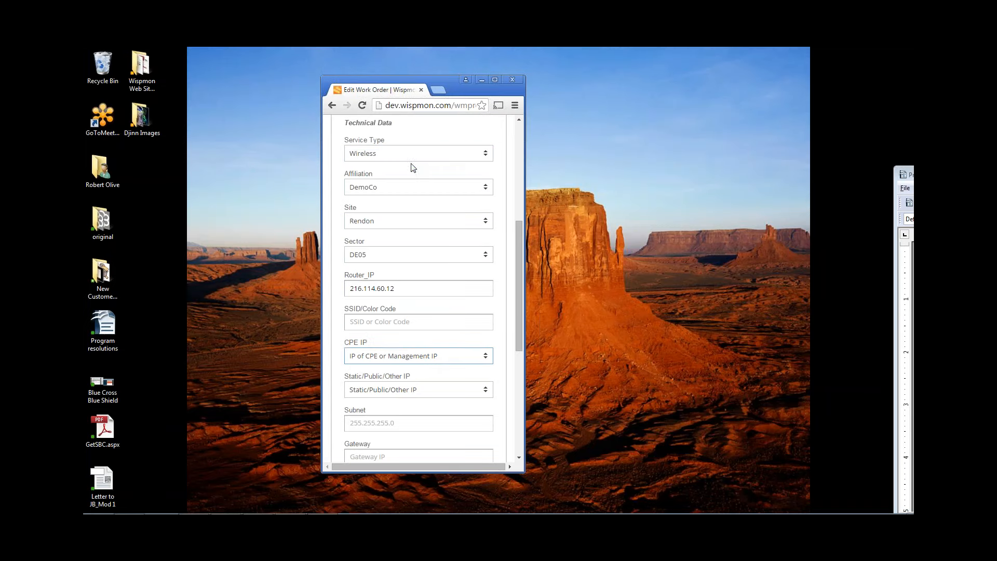
pyautogui.click(497, 80)
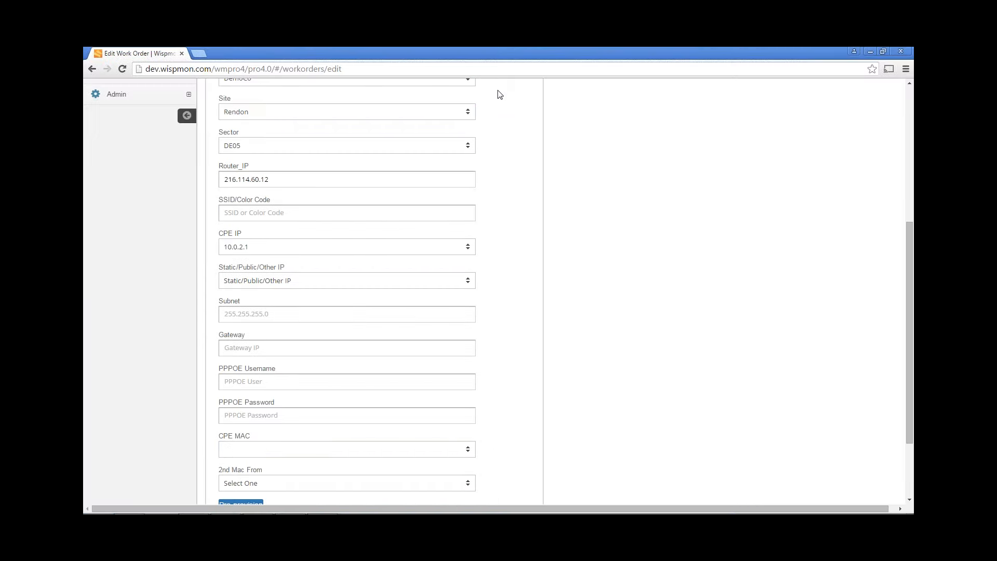
# Choose 216.171.240.2 from the Static/Public/Other IP list
pyautogui.click(473, 181)
pyautogui.click(383, 282)
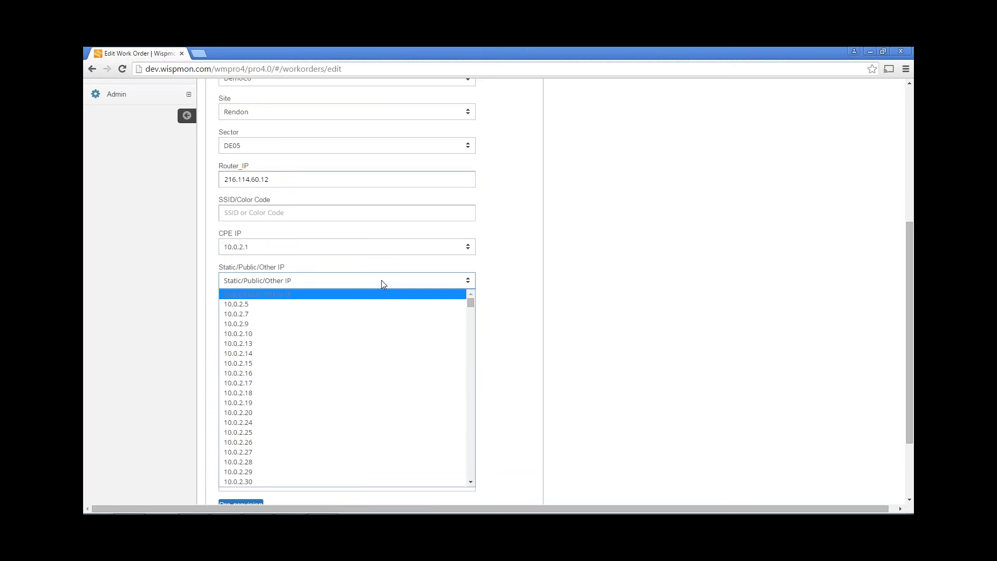
pyautogui.click(381, 283)
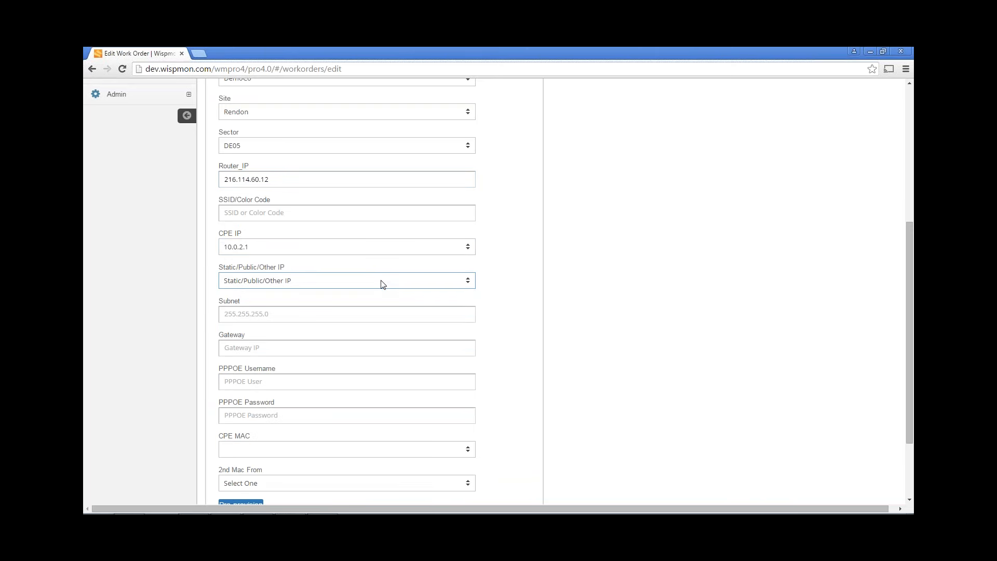
pyautogui.scroll(-1, 555, 301)
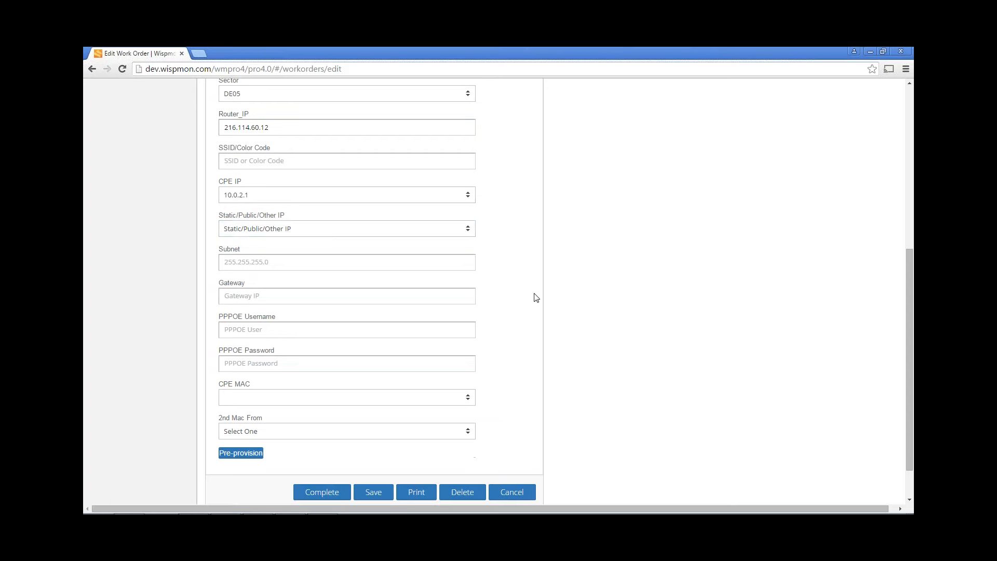
pyautogui.click(365, 237)
pyautogui.scroll(-20, 356, 329)
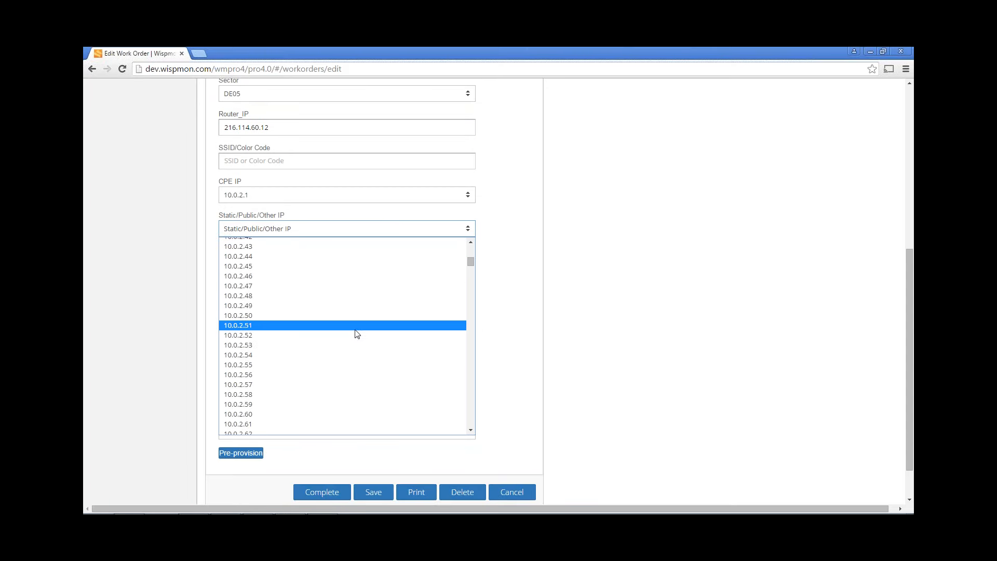
pyautogui.scroll(-20, 355, 330)
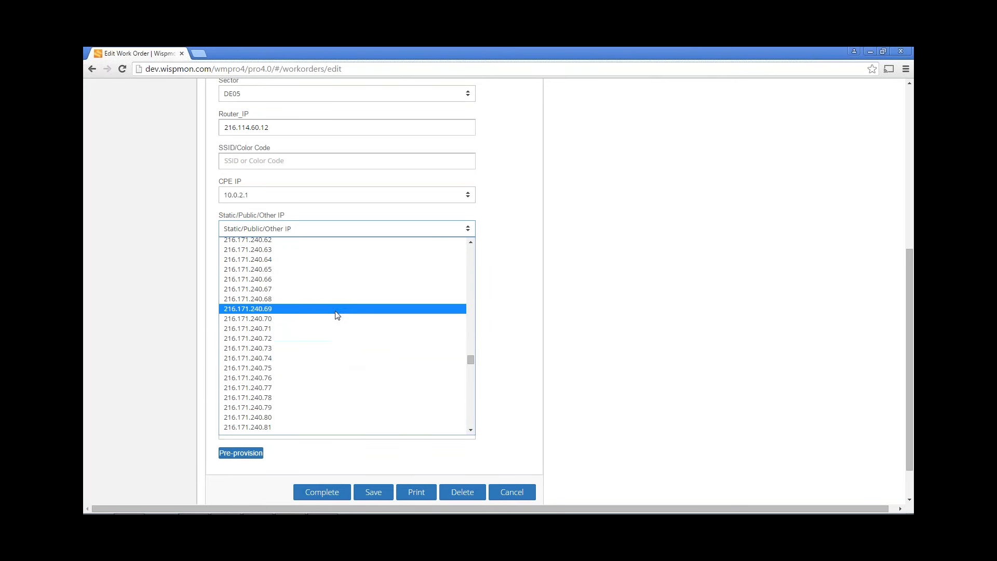
pyautogui.scroll(-10, 340, 332)
pyautogui.scroll(14, 332, 311)
pyautogui.scroll(10, 331, 310)
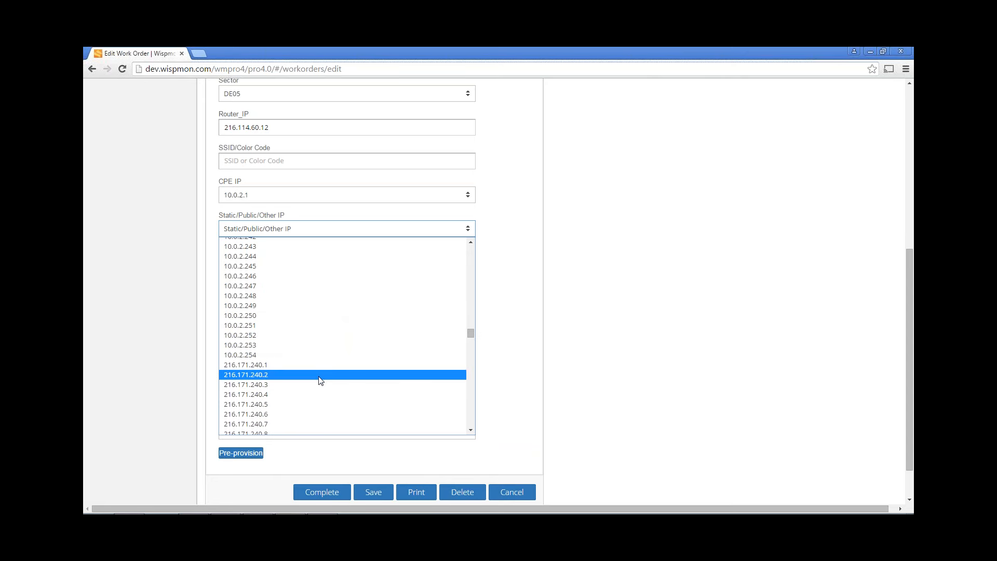
pyautogui.click(320, 378)
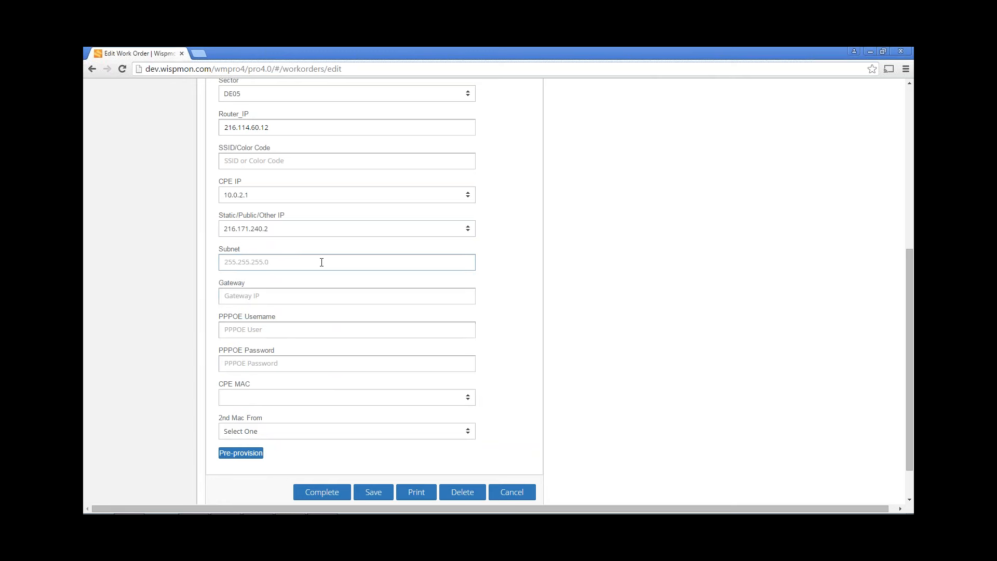
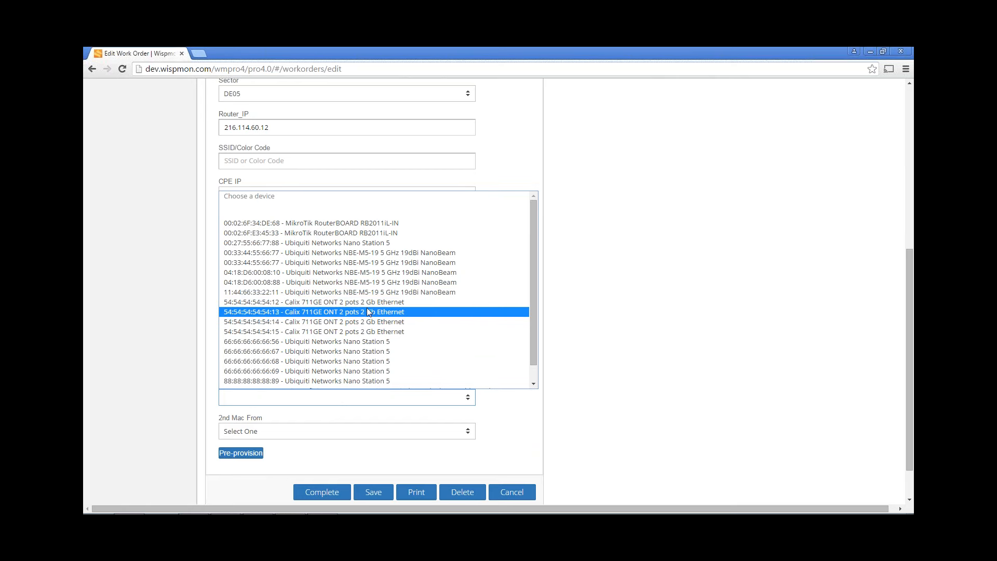
# Set the CPE MAC to the Ubiquiti Networks Nano Station 5 device
pyautogui.click(365, 244)
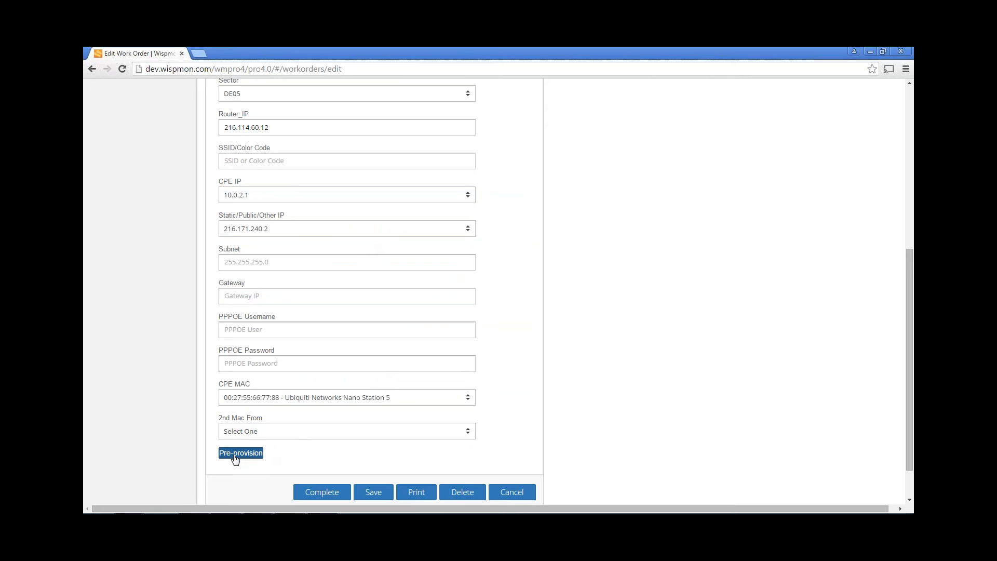
# Choose Business Basic Service 3 as the work order's service plan on the Plans tab
pyautogui.scroll(5, 516, 372)
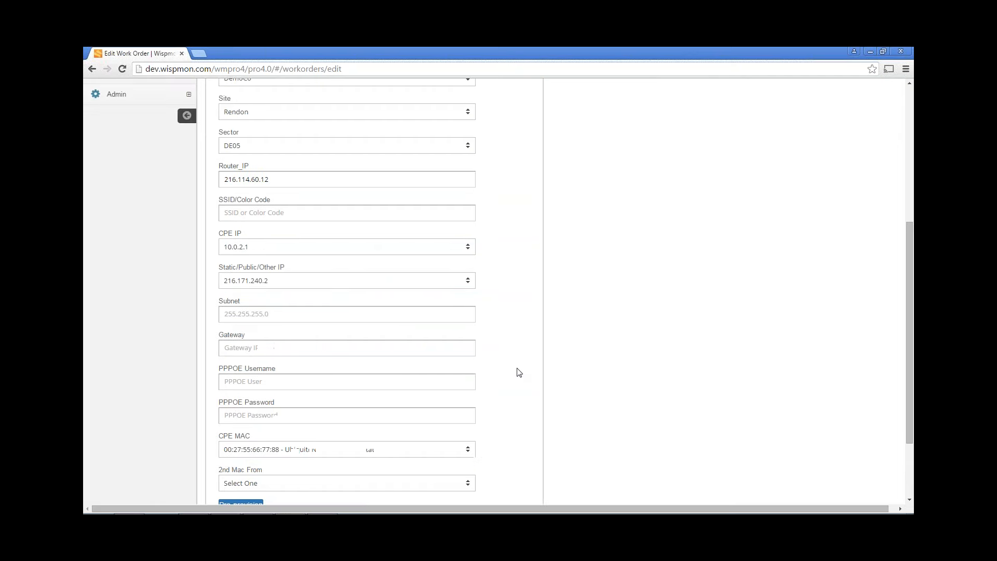
pyautogui.click(300, 192)
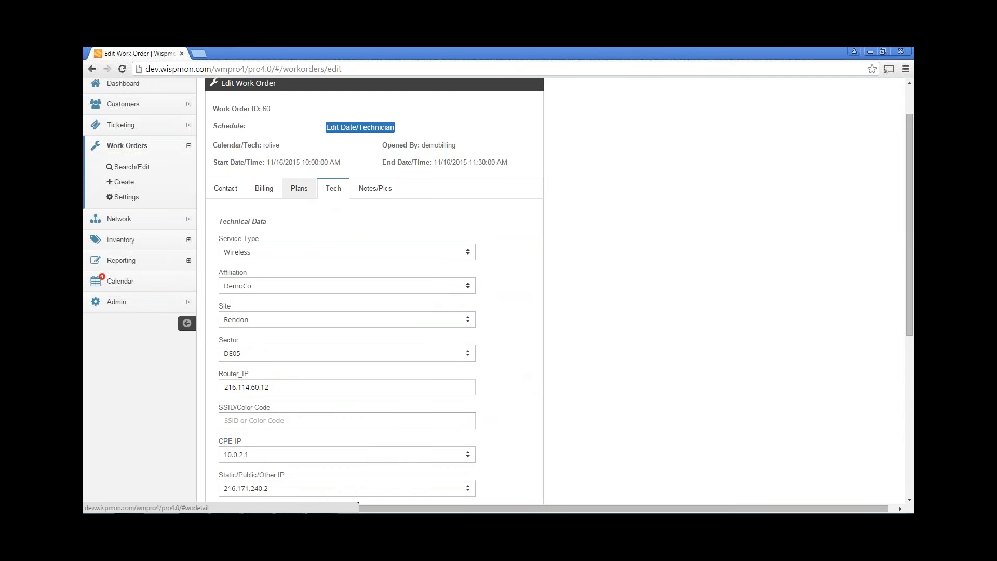
pyautogui.click(293, 295)
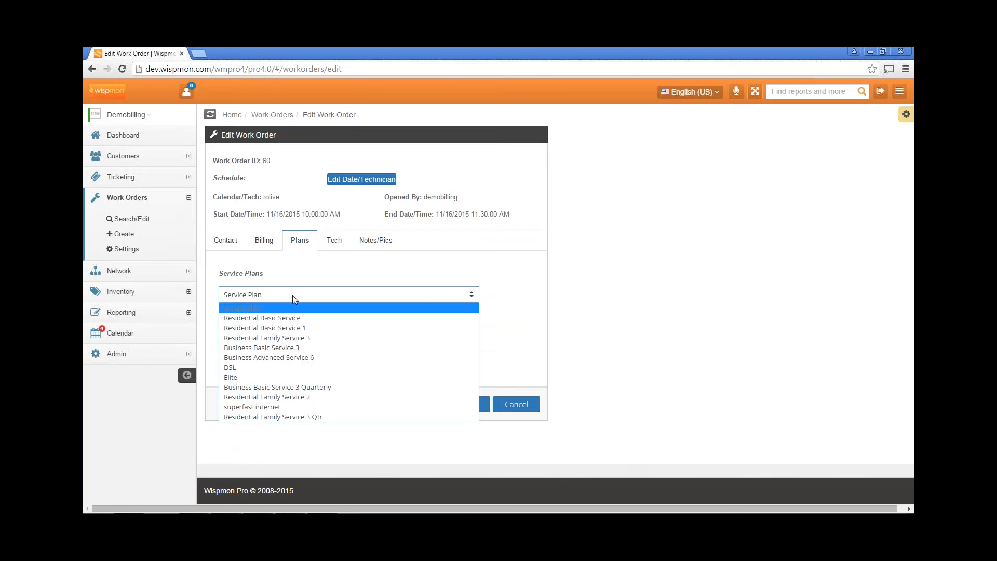
pyautogui.click(301, 351)
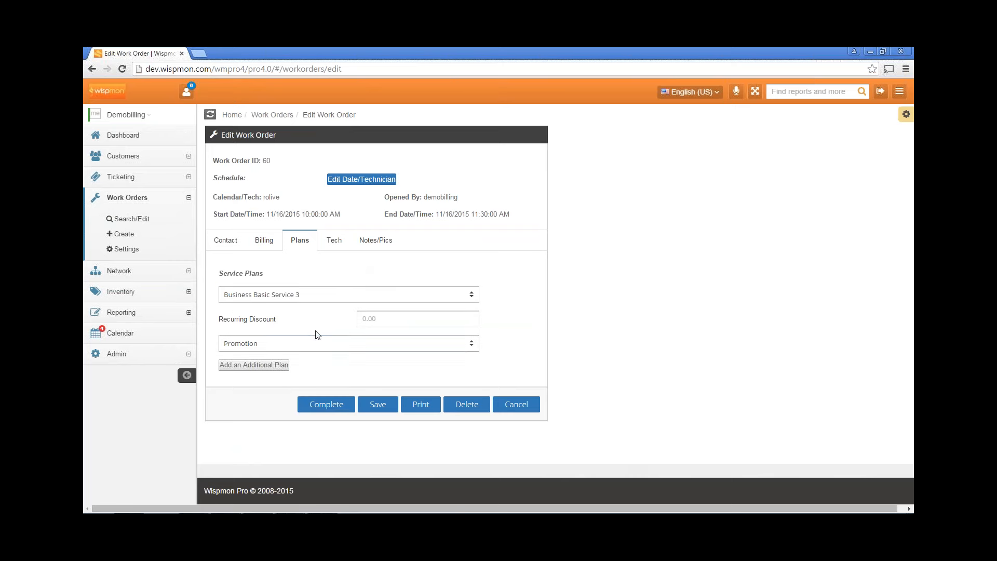
pyautogui.click(335, 241)
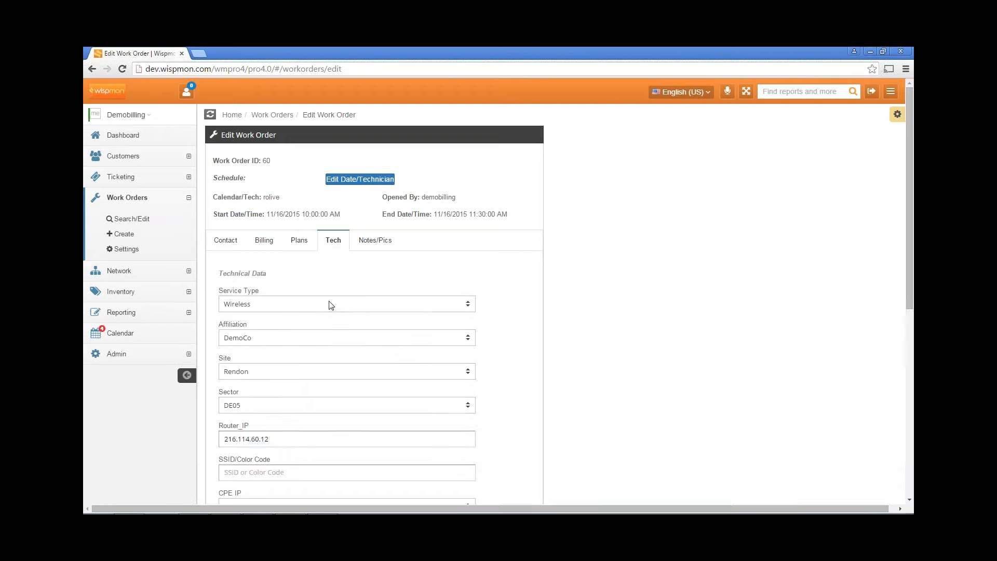
pyautogui.scroll(-7, 332, 322)
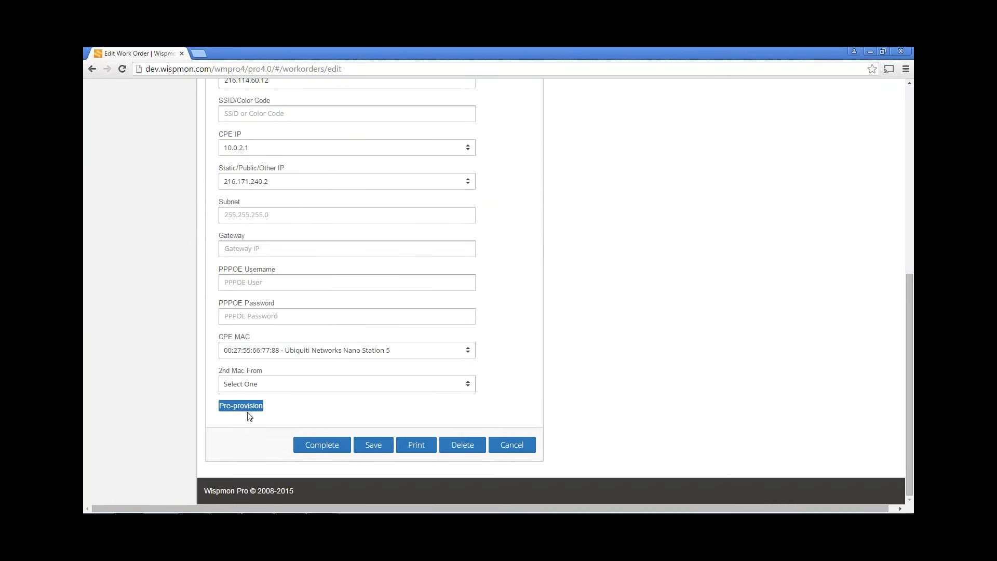
pyautogui.scroll(6, 555, 280)
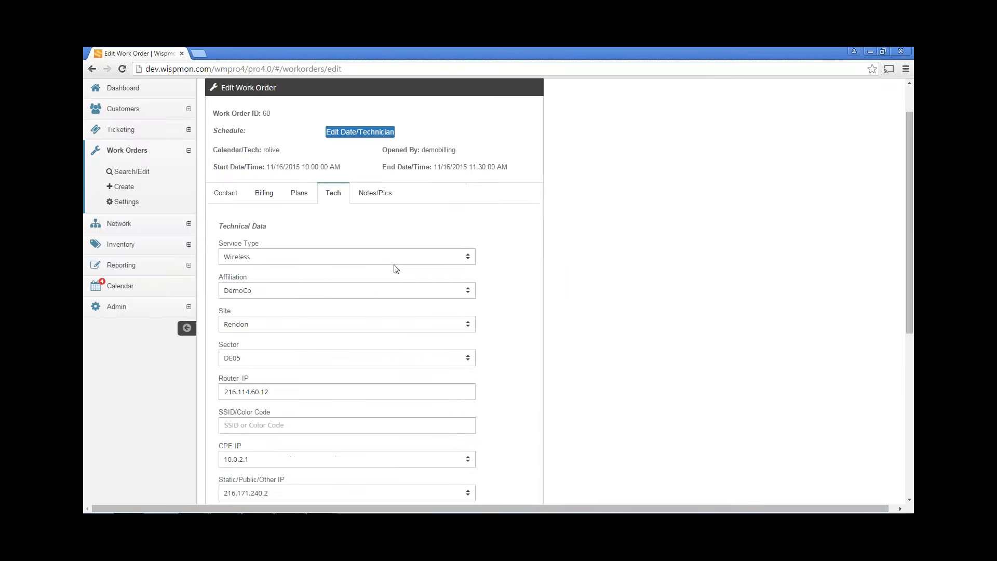
pyautogui.click(296, 199)
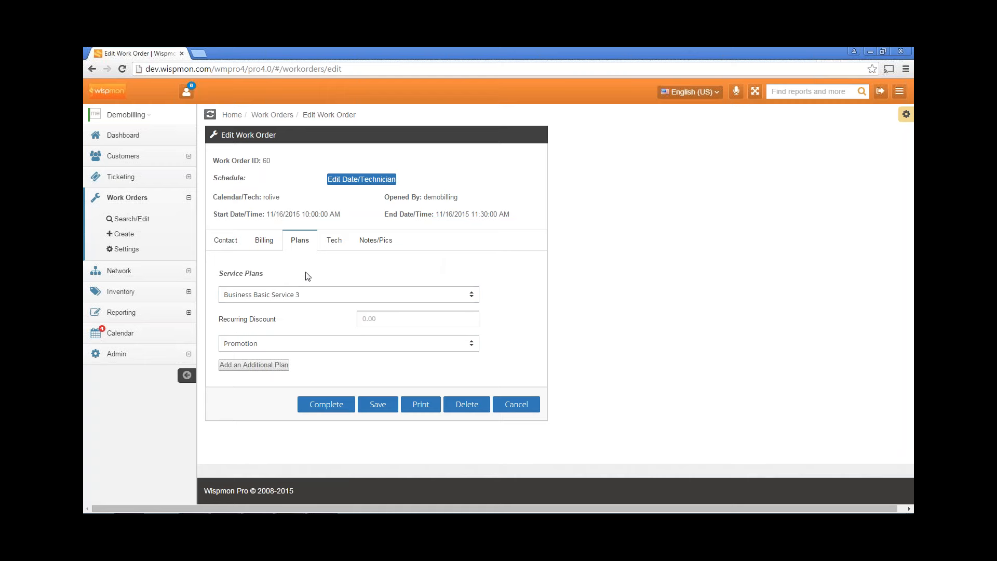
# Add an additional plan row set to Basic Installation
pyautogui.click(254, 366)
pyautogui.scroll(-1, 364, 364)
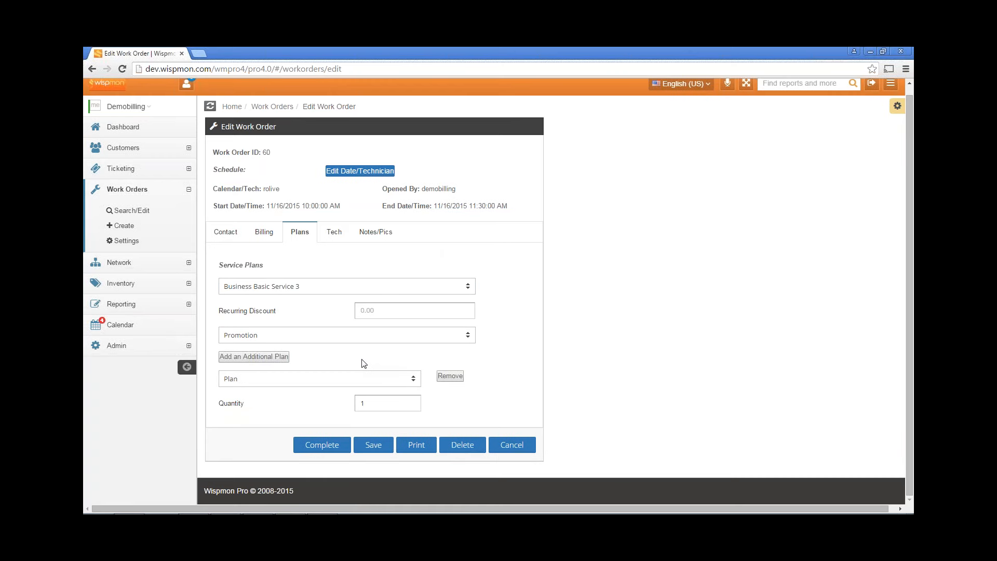
pyautogui.click(268, 382)
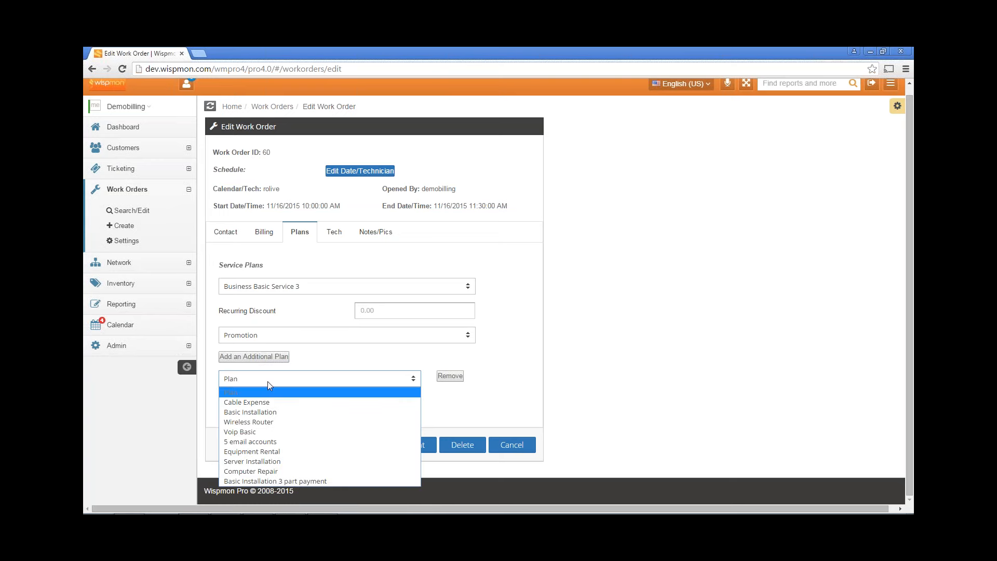
pyautogui.click(270, 412)
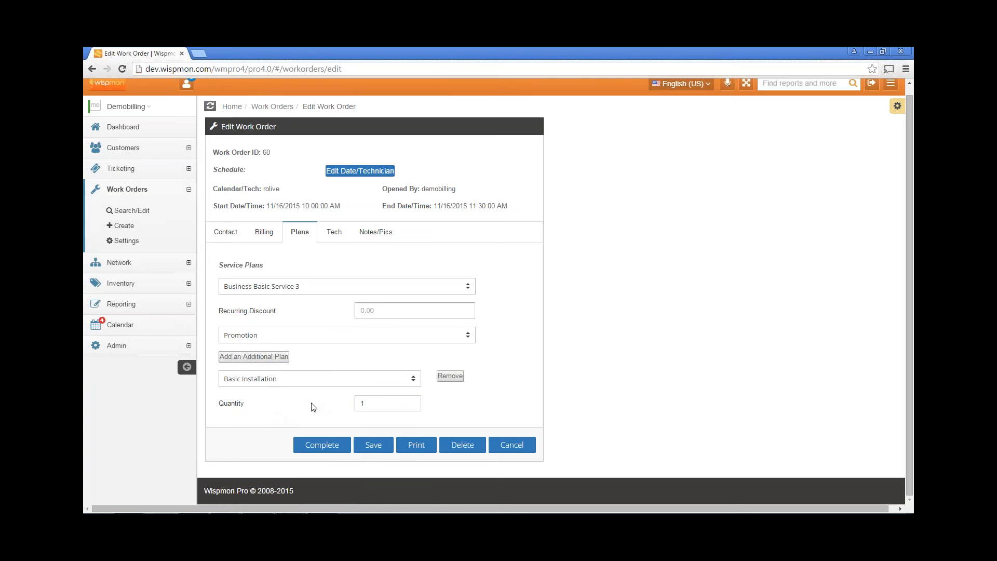
# Try a Cable Expense row with quantity 45, remove it, and keep Basic Installation
pyautogui.click(253, 358)
pyautogui.scroll(-1, 314, 328)
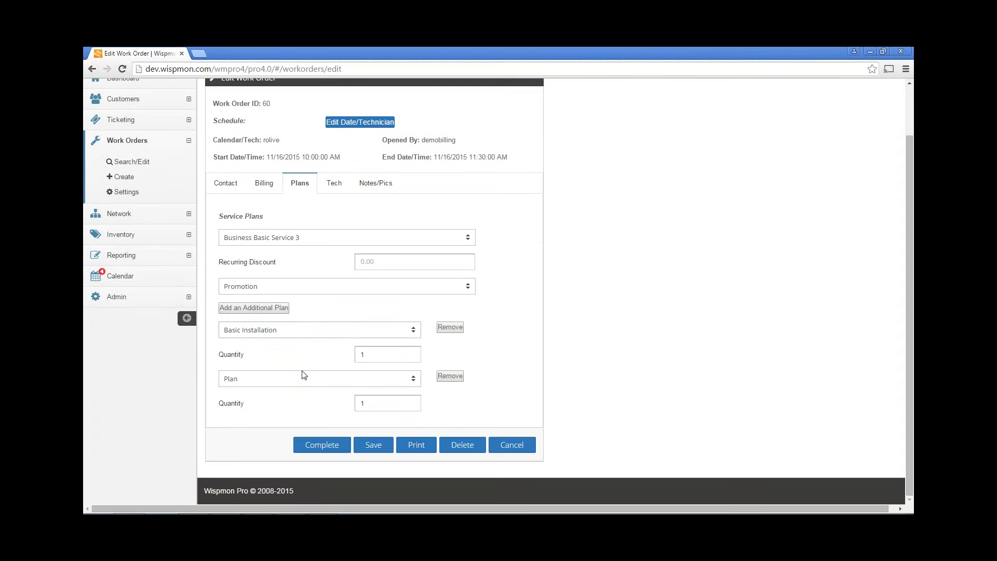
pyautogui.click(283, 382)
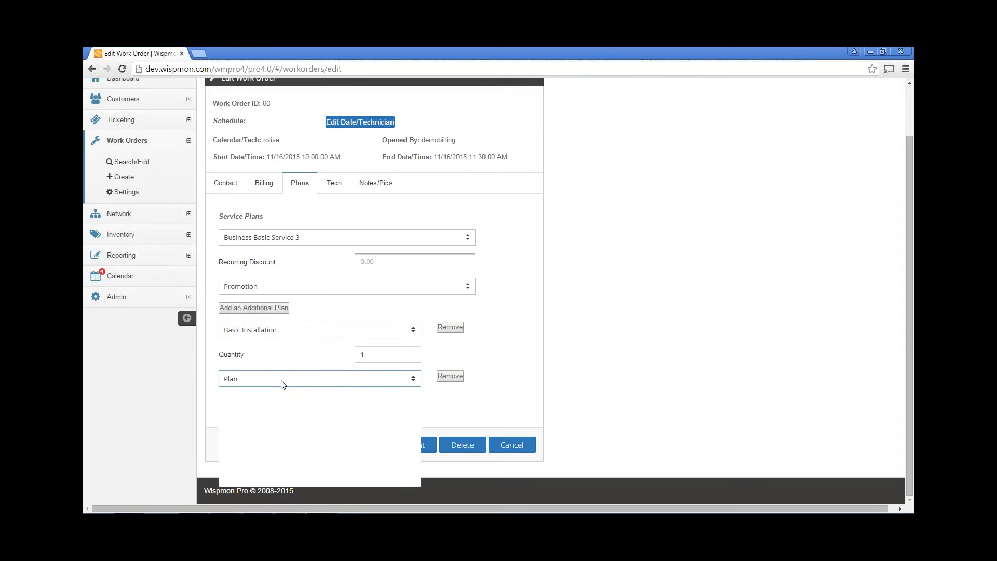
pyautogui.click(282, 402)
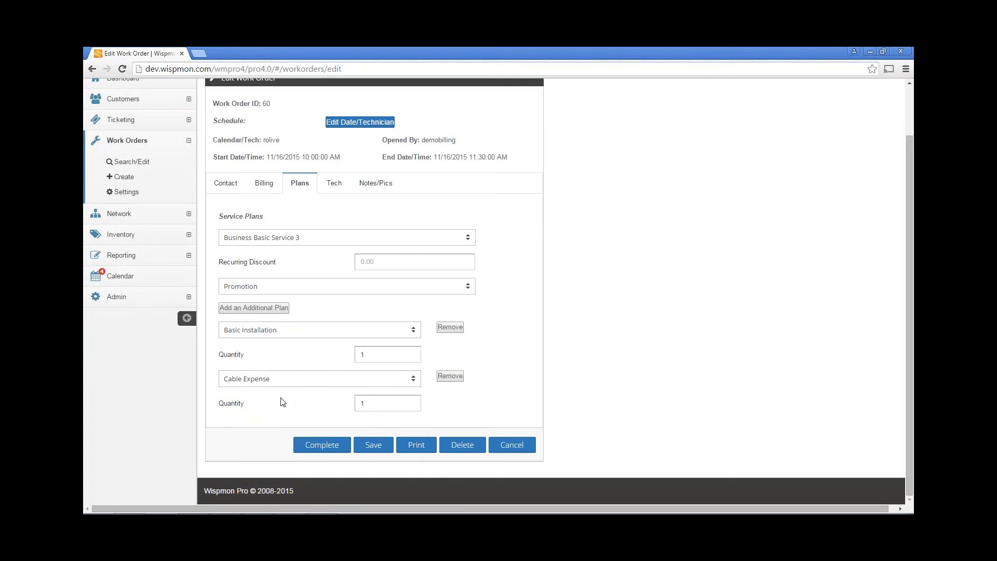
pyautogui.doubleClick(362, 402)
pyautogui.write('45')
pyautogui.click(445, 378)
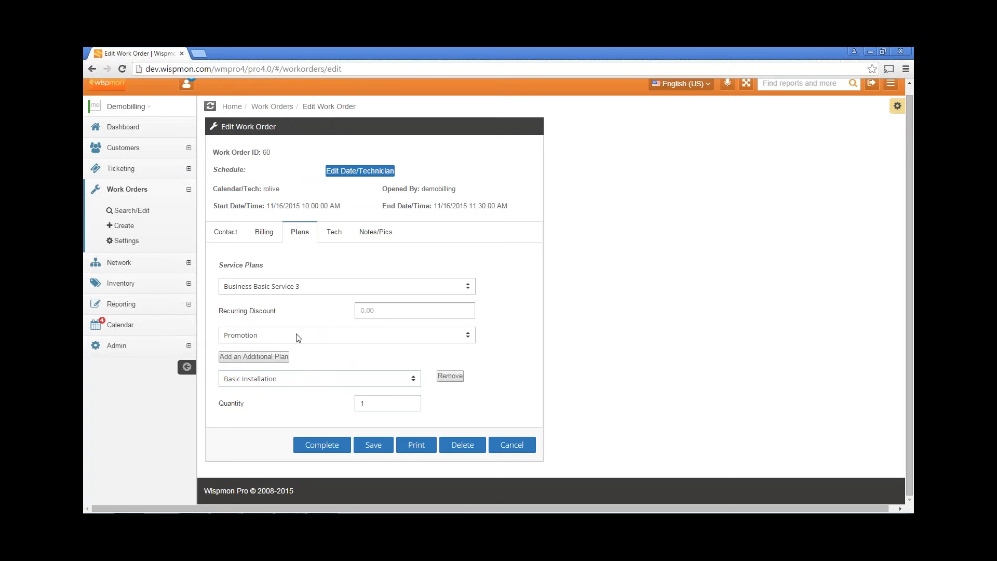
pyautogui.click(283, 381)
pyautogui.click(283, 380)
# Add a Cable Expense additional plan with quantity 45
pyautogui.click(248, 355)
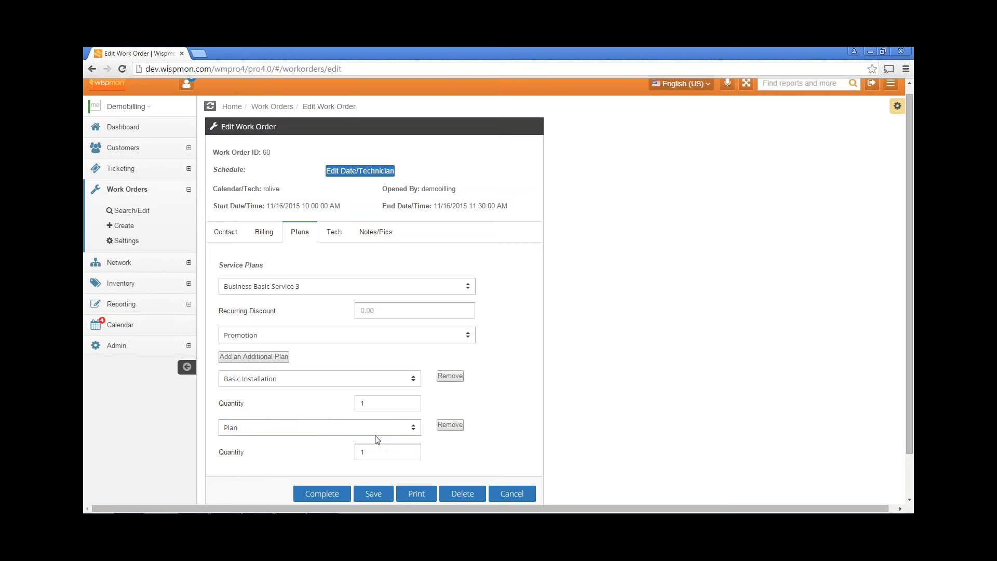
pyautogui.click(261, 434)
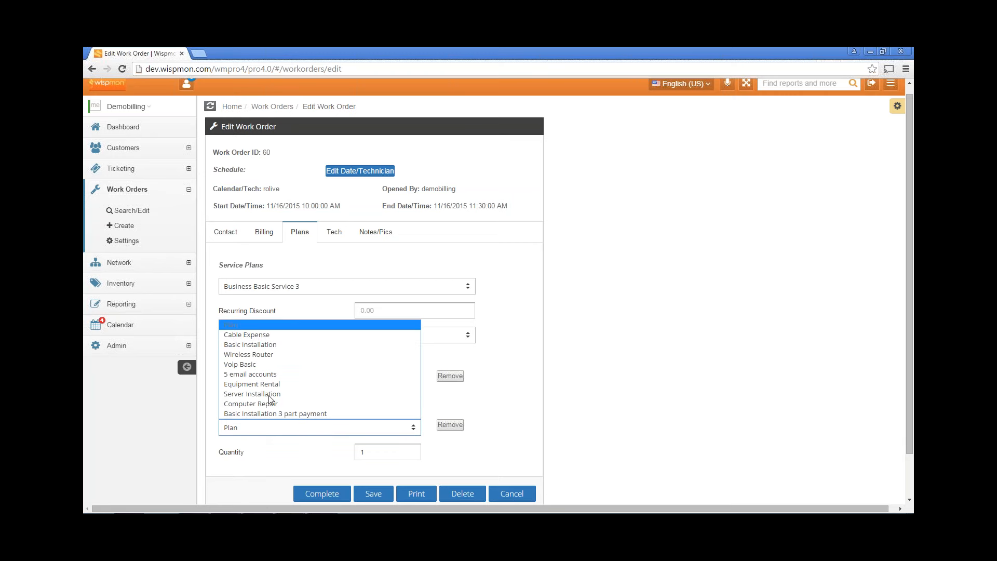
pyautogui.click(273, 339)
pyautogui.click(362, 403)
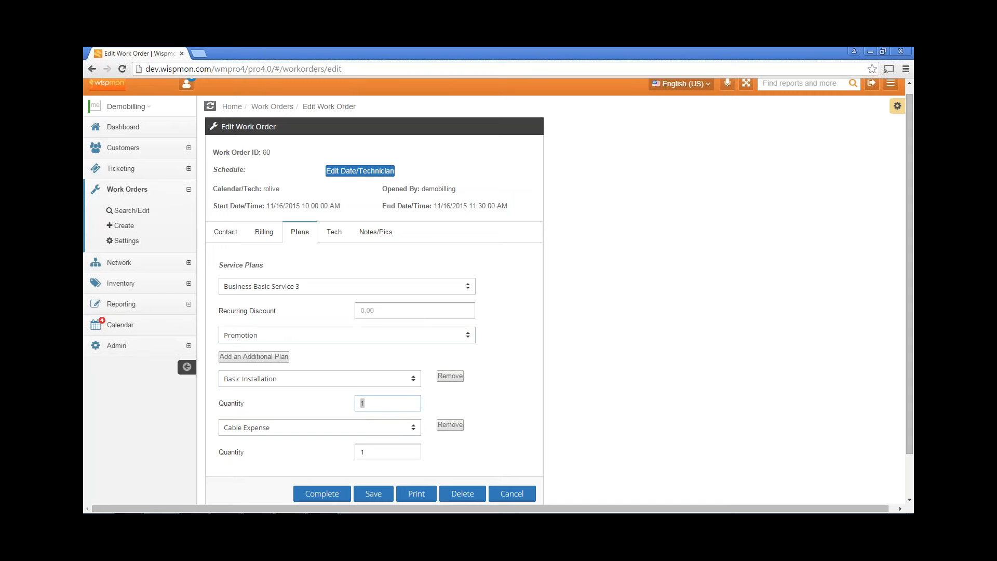
pyautogui.click(370, 454)
pyautogui.write('45')
# Add a Wireless Router additional plan at quantity 1
pyautogui.click(253, 358)
pyautogui.scroll(-2, 255, 361)
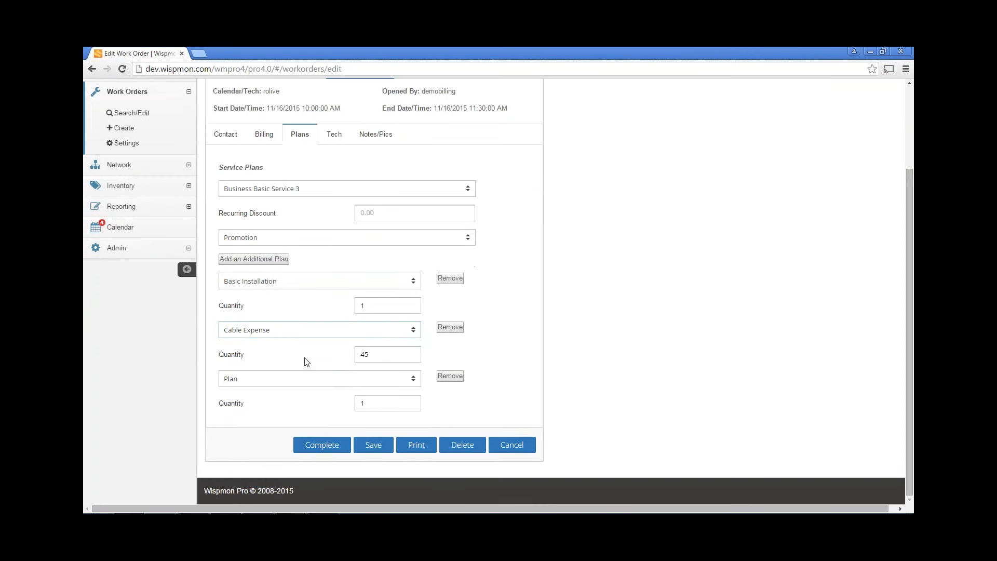
pyautogui.click(248, 381)
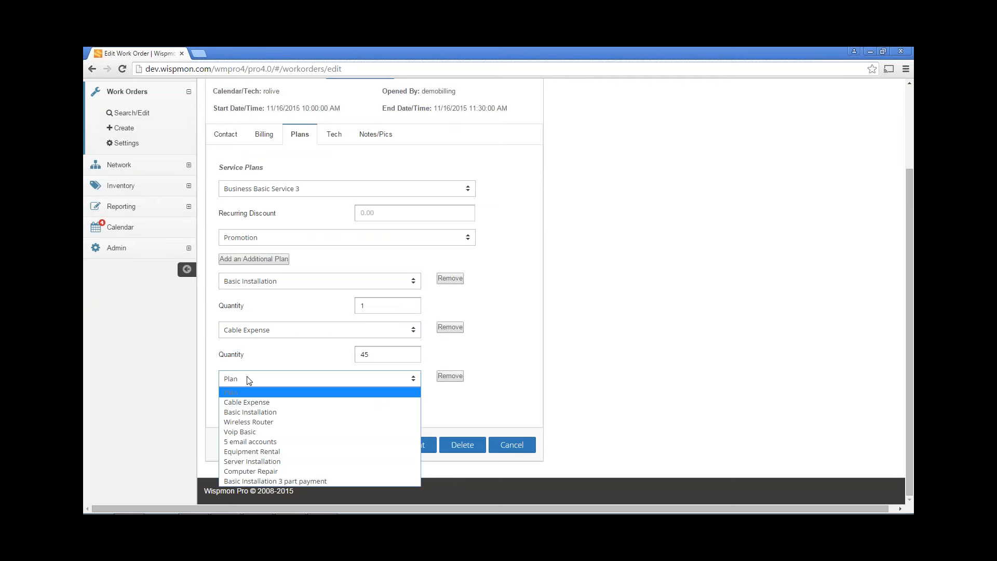
pyautogui.click(249, 421)
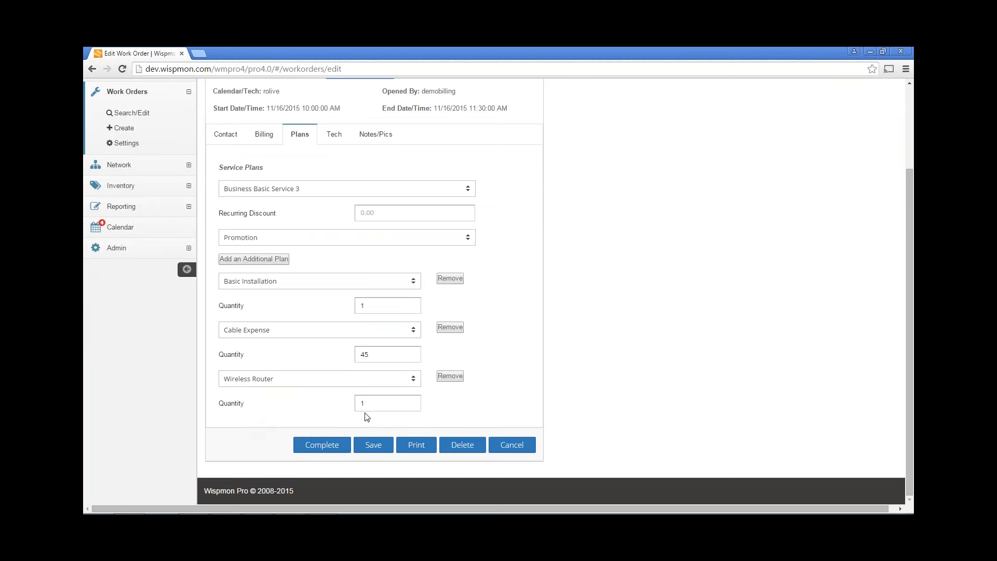
pyautogui.scroll(2, 583, 345)
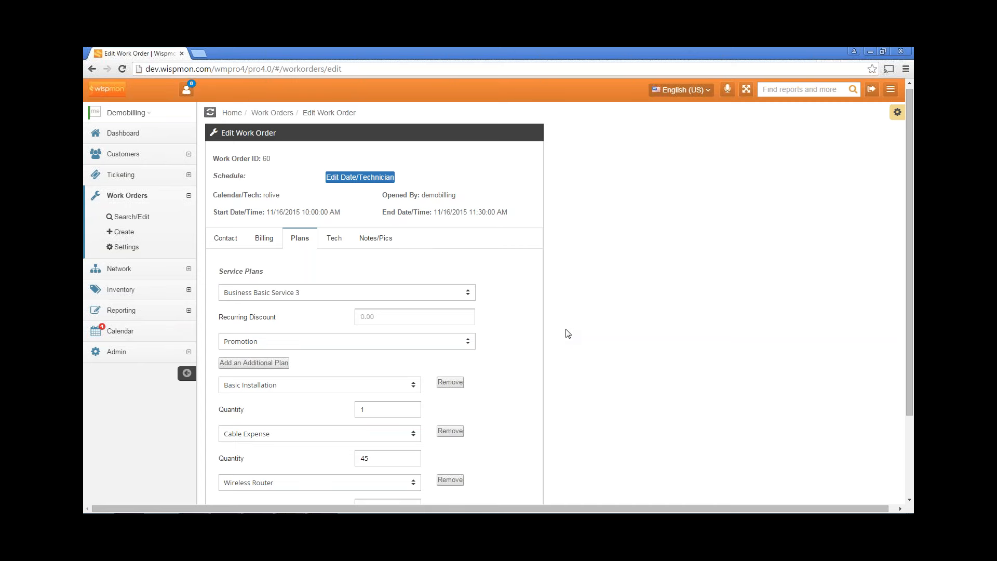
pyautogui.scroll(-1, 550, 328)
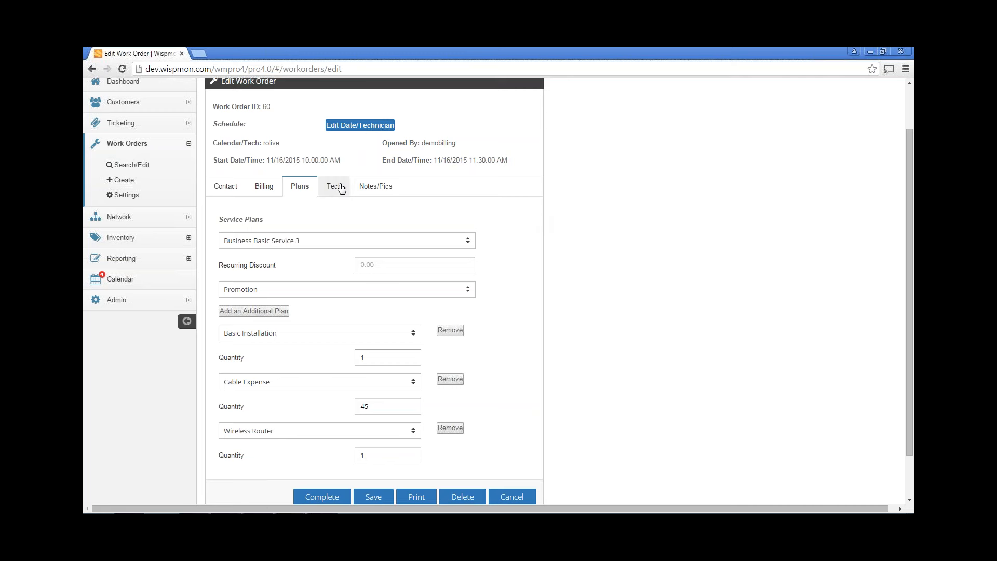
# Return to the Tech tab and review the work order's technical data
pyautogui.click(334, 187)
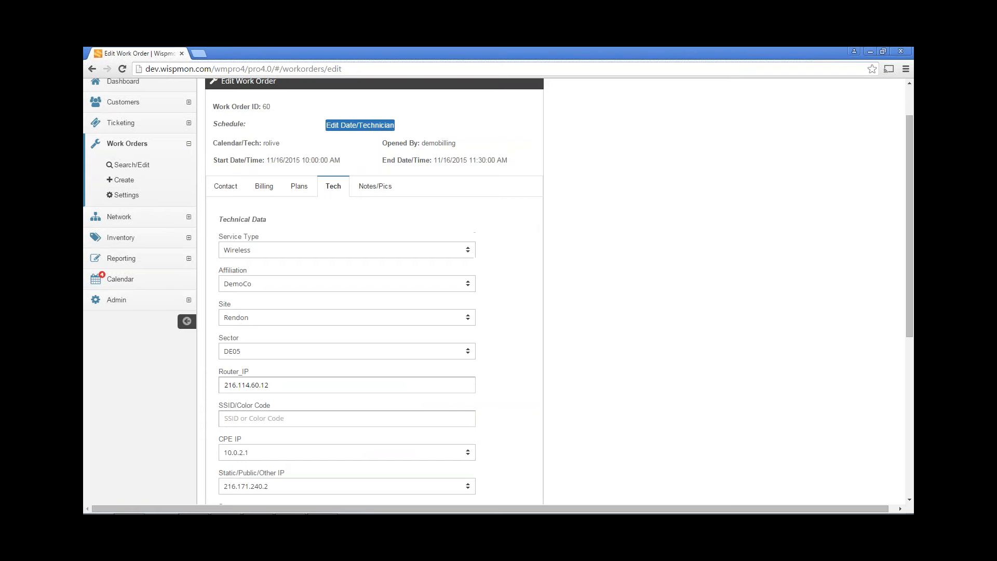
pyautogui.scroll(-3, 378, 271)
pyautogui.click(379, 266)
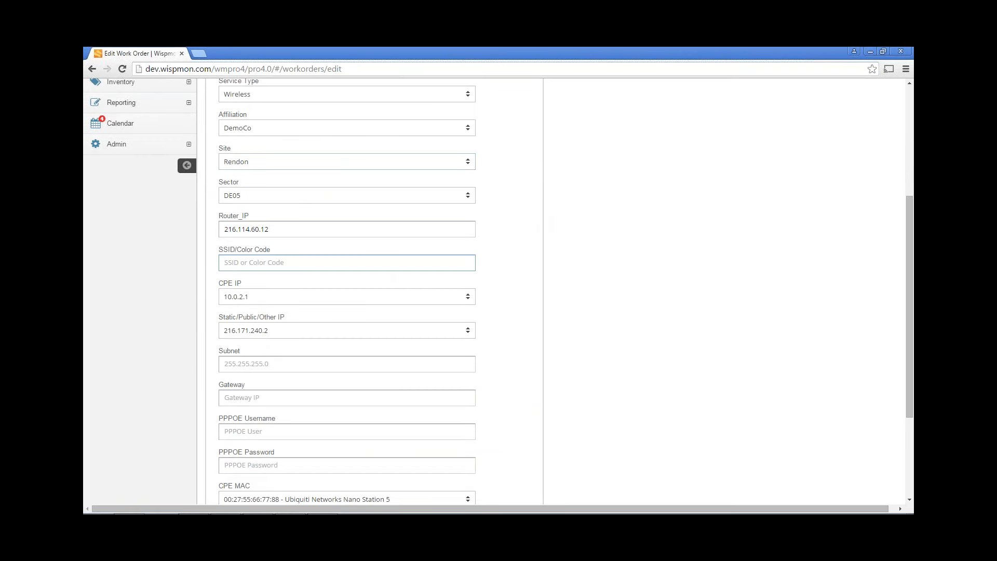
pyautogui.scroll(-2, 384, 264)
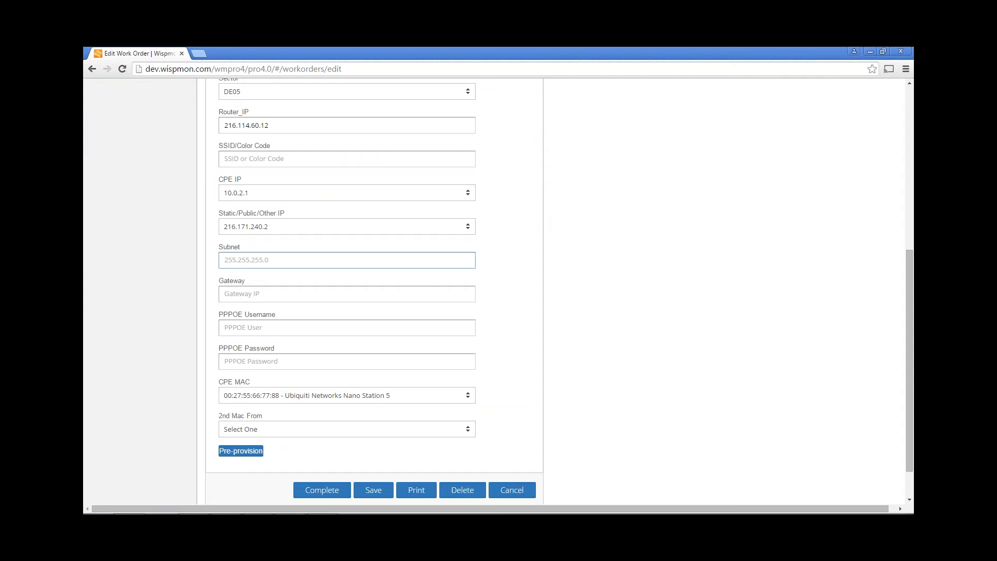
pyautogui.scroll(4, 384, 263)
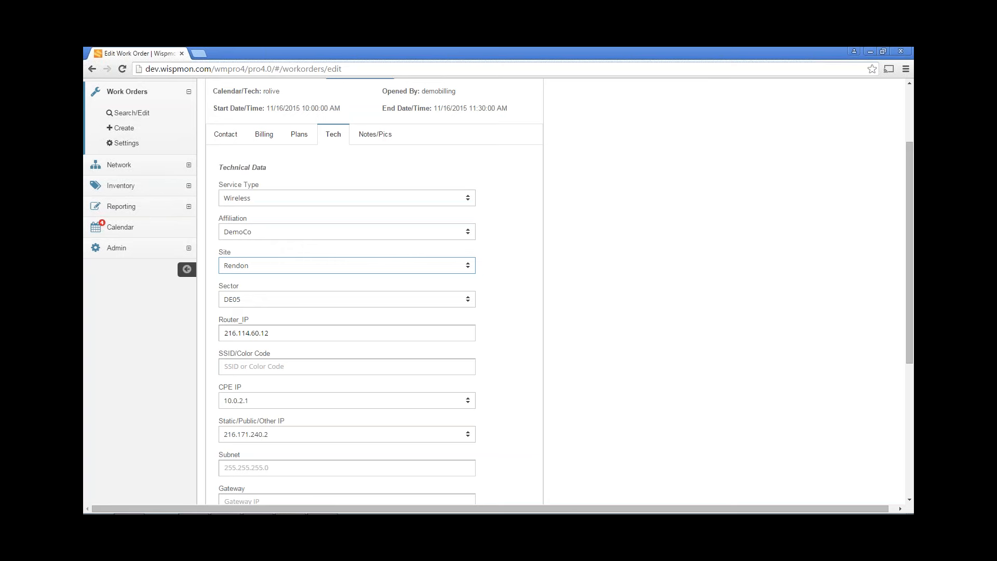
# Look over the remaining technical fields, then open the Notes/Pics tab
pyautogui.click(373, 248)
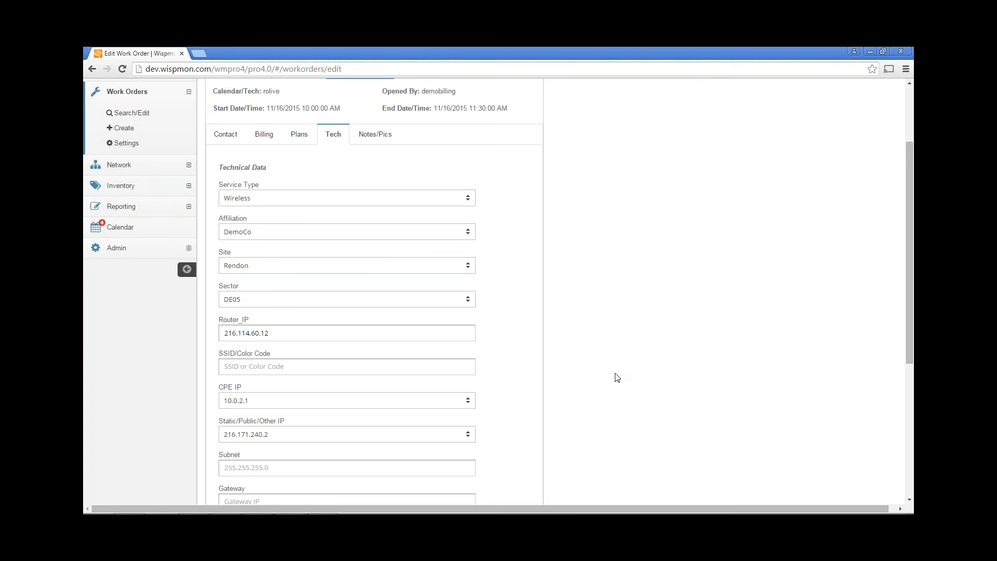
pyautogui.scroll(-2, 616, 376)
pyautogui.scroll(-2, 616, 377)
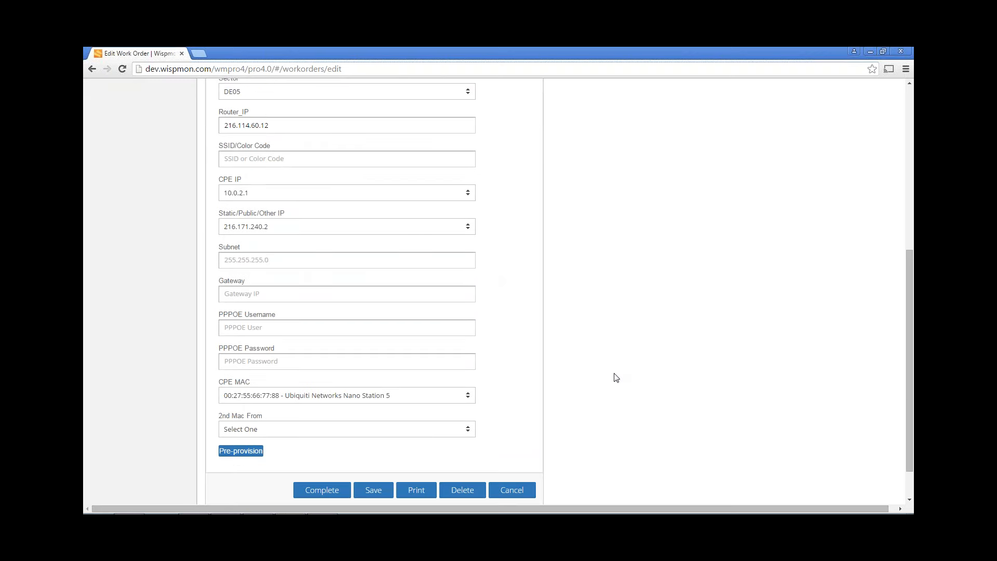
pyautogui.scroll(5, 511, 322)
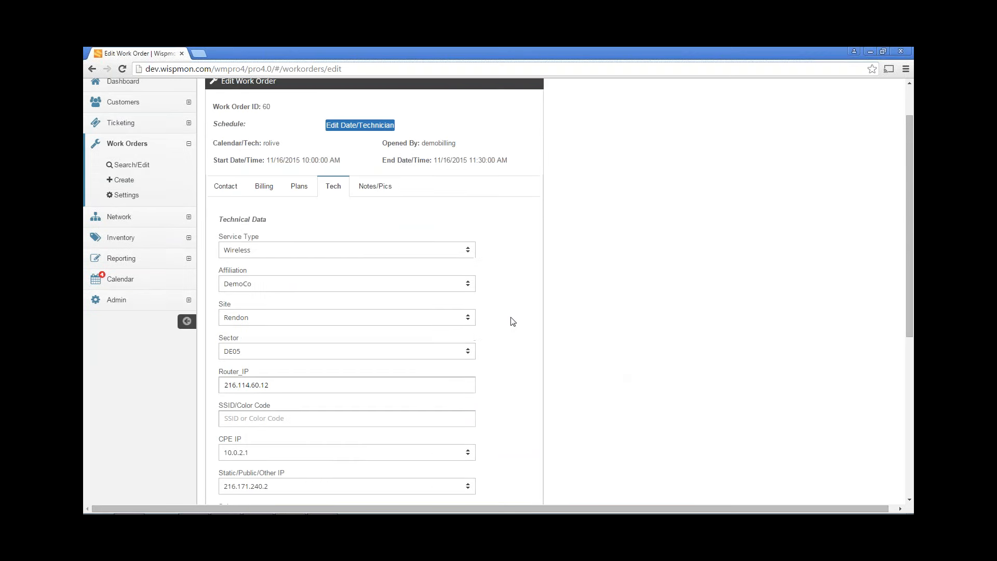
pyautogui.scroll(1, 511, 321)
pyautogui.scroll(-6, 510, 322)
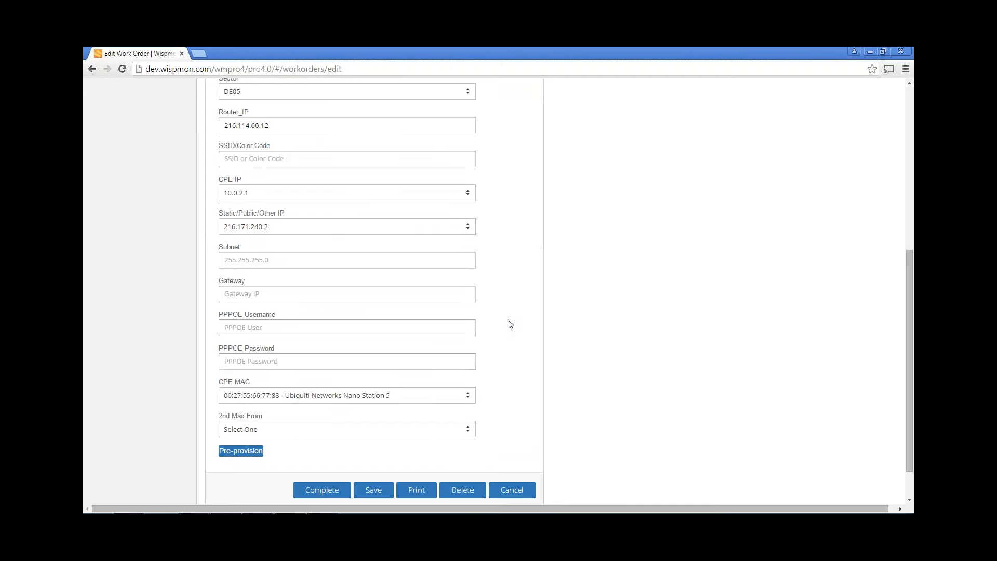
pyautogui.scroll(6, 510, 324)
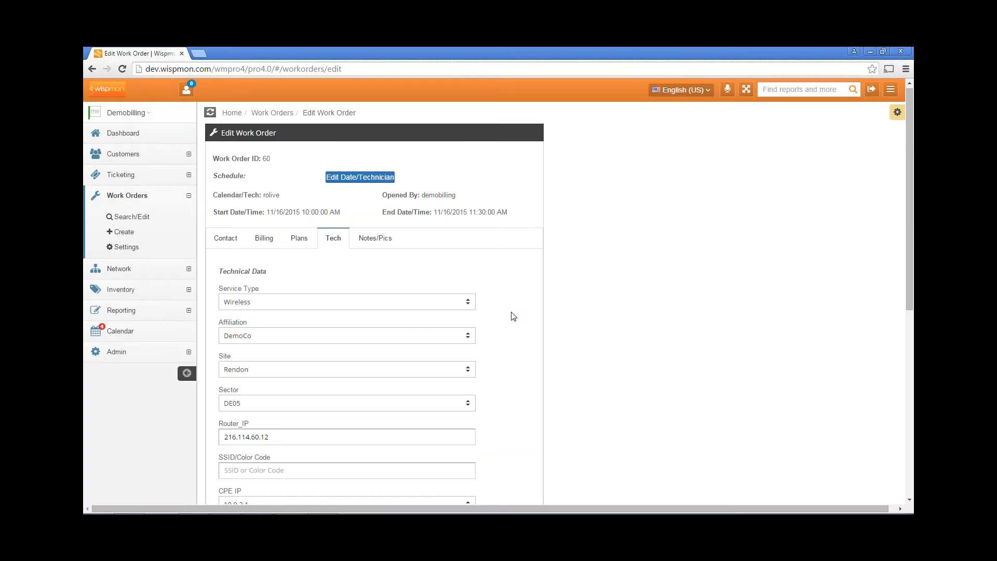
pyautogui.scroll(-3, 525, 306)
pyautogui.scroll(-2, 524, 307)
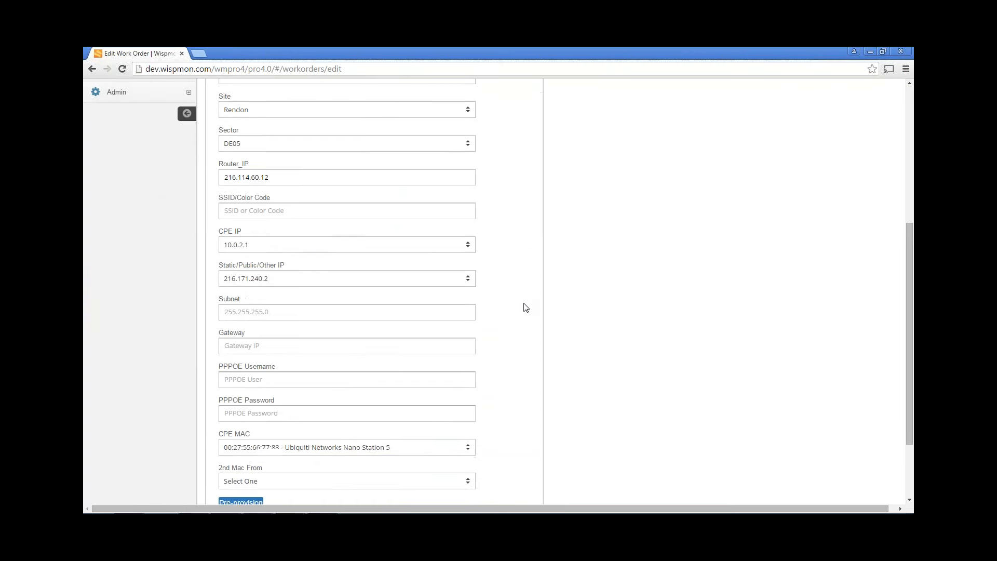
pyautogui.scroll(2, 525, 307)
pyautogui.scroll(3, 516, 280)
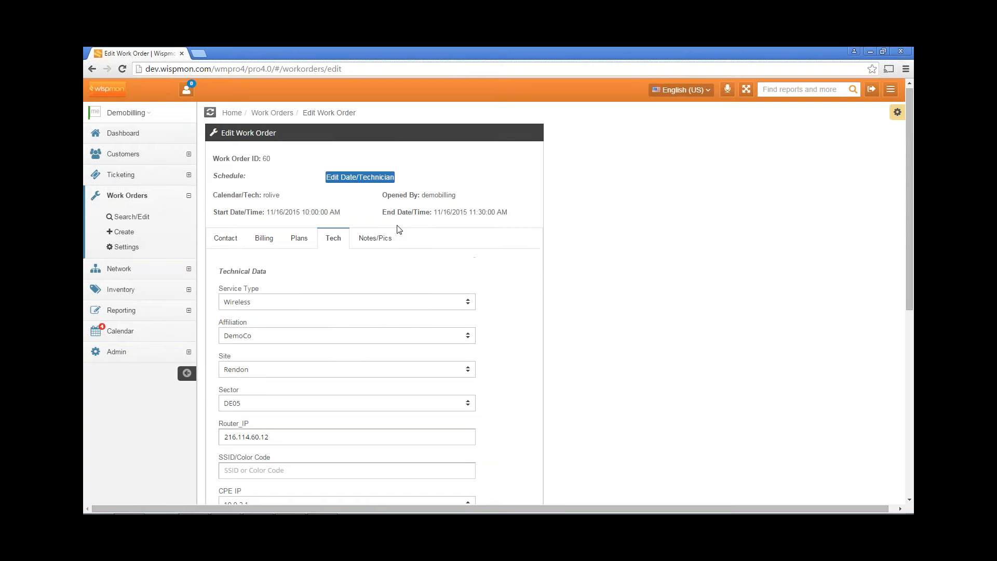
pyautogui.click(378, 239)
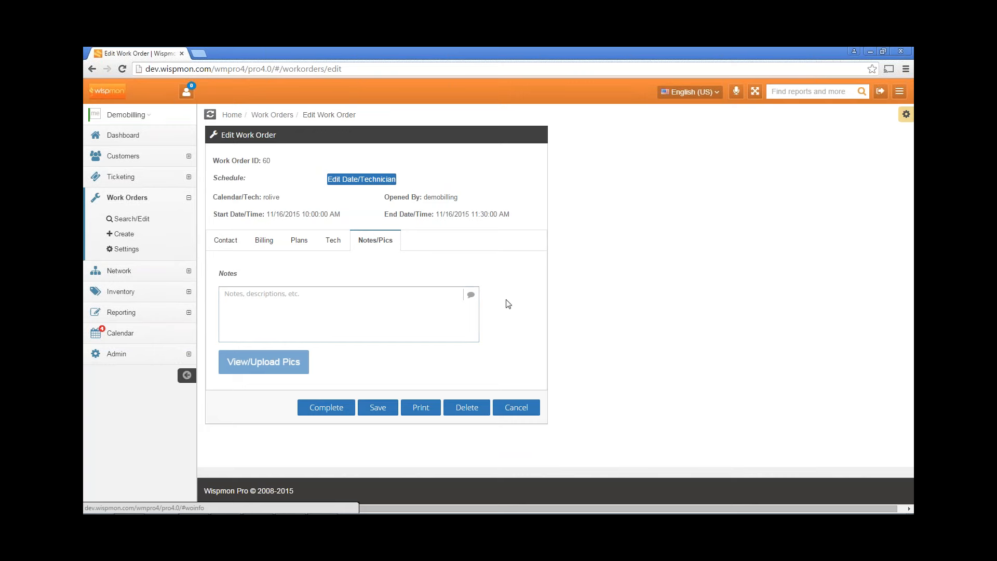
pyautogui.click(233, 244)
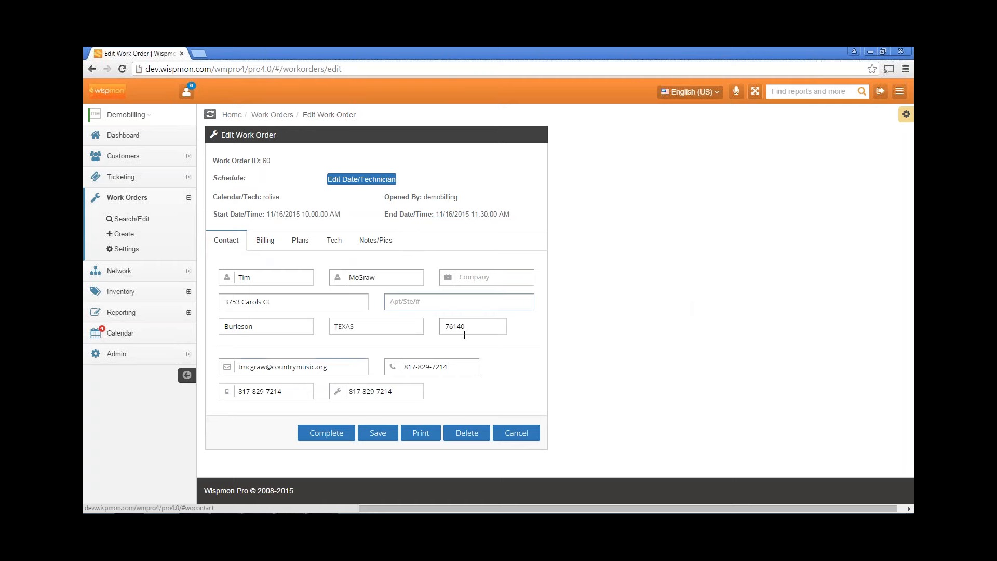
pyautogui.click(270, 250)
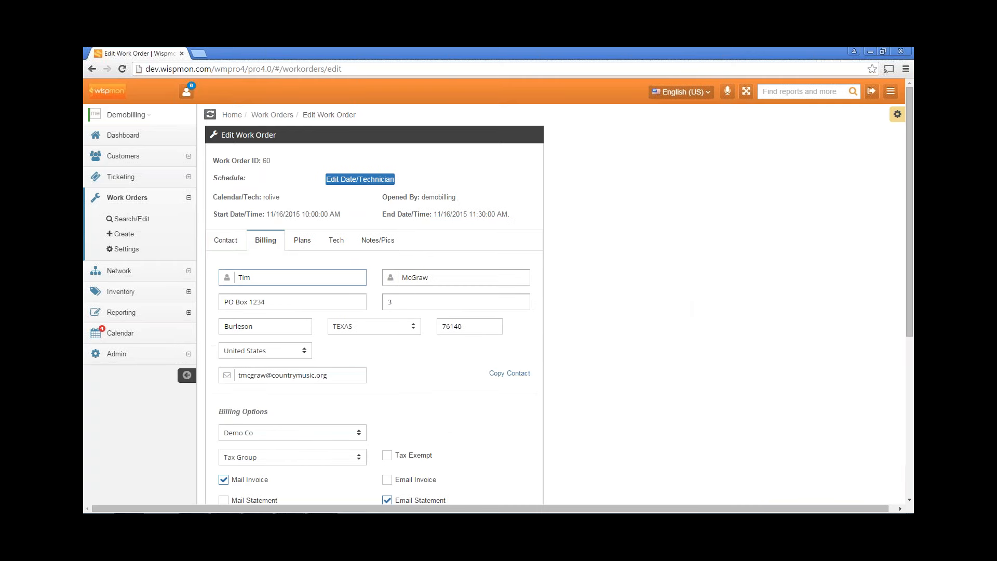
pyautogui.scroll(-3, 403, 363)
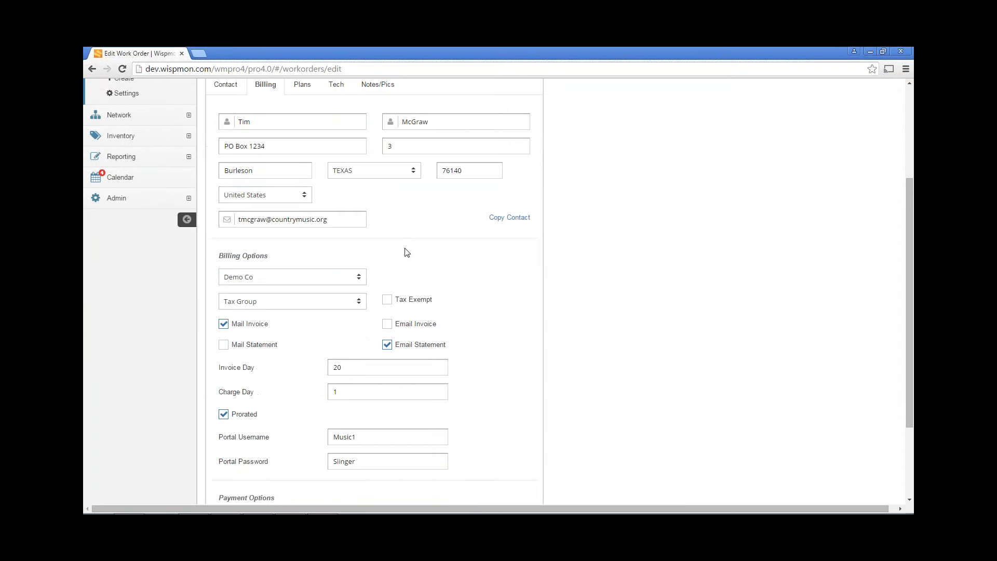
pyautogui.scroll(-2, 406, 252)
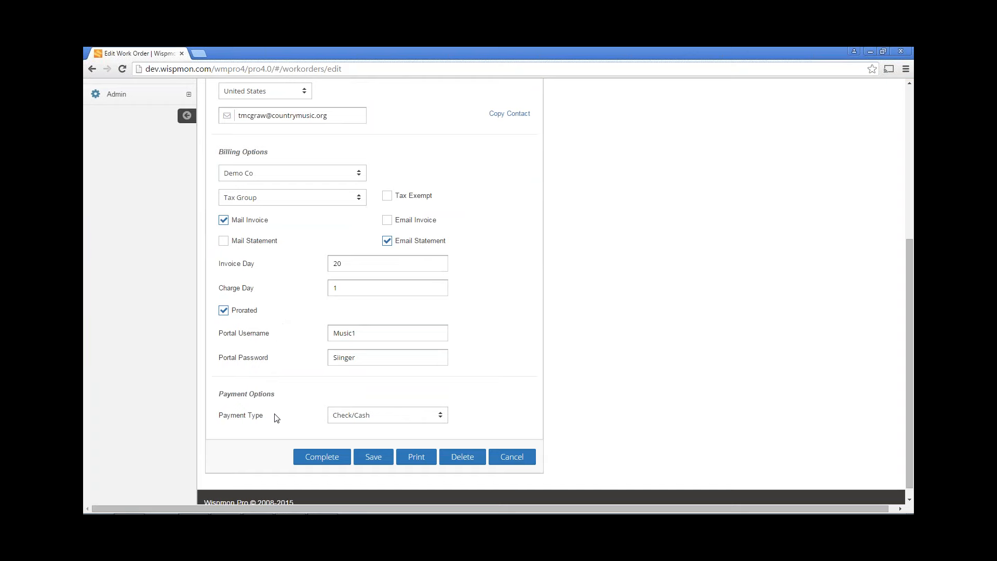
pyautogui.scroll(2, 483, 311)
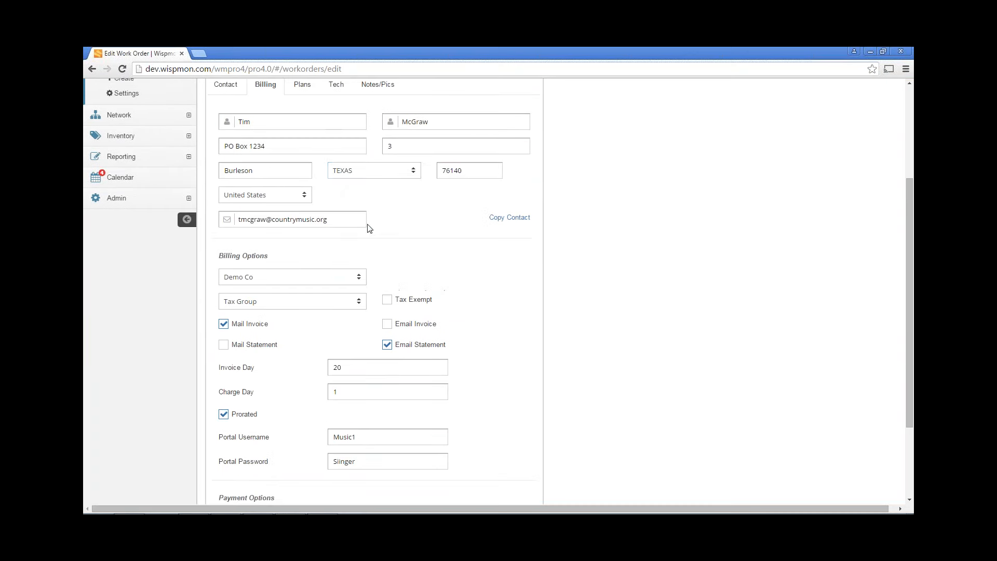
pyautogui.scroll(1, 369, 228)
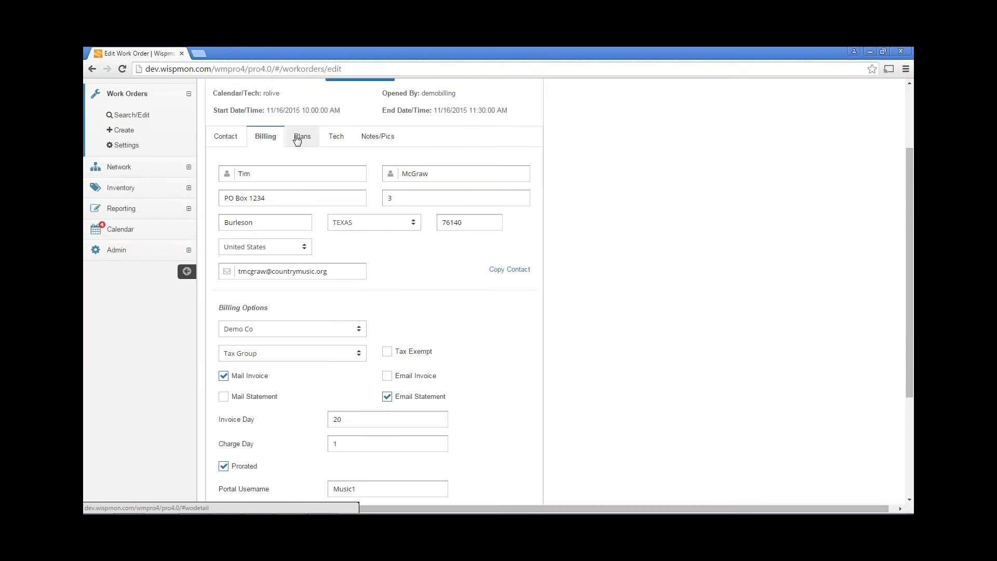
pyautogui.click(297, 138)
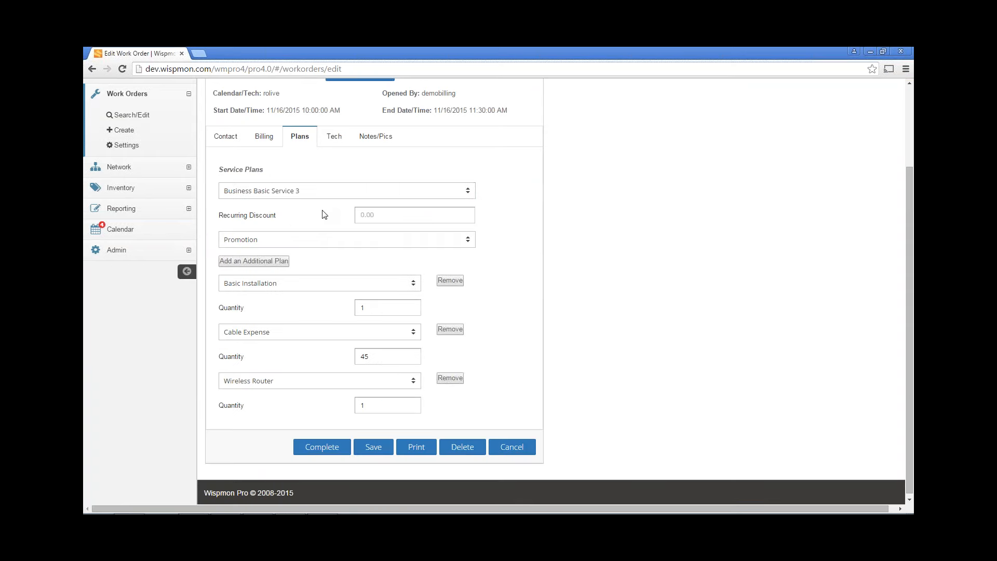
pyautogui.click(294, 244)
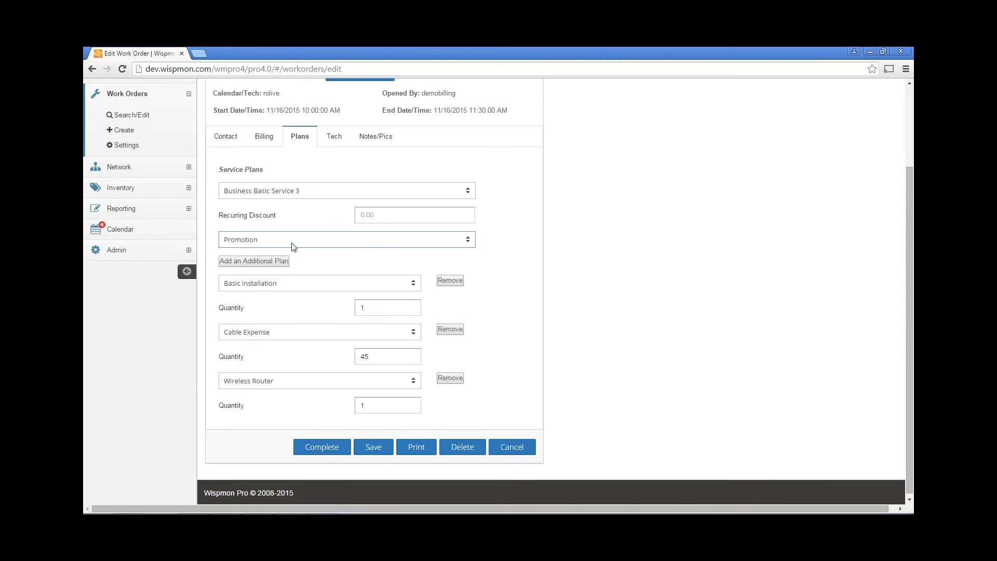
pyautogui.click(354, 244)
pyautogui.click(354, 247)
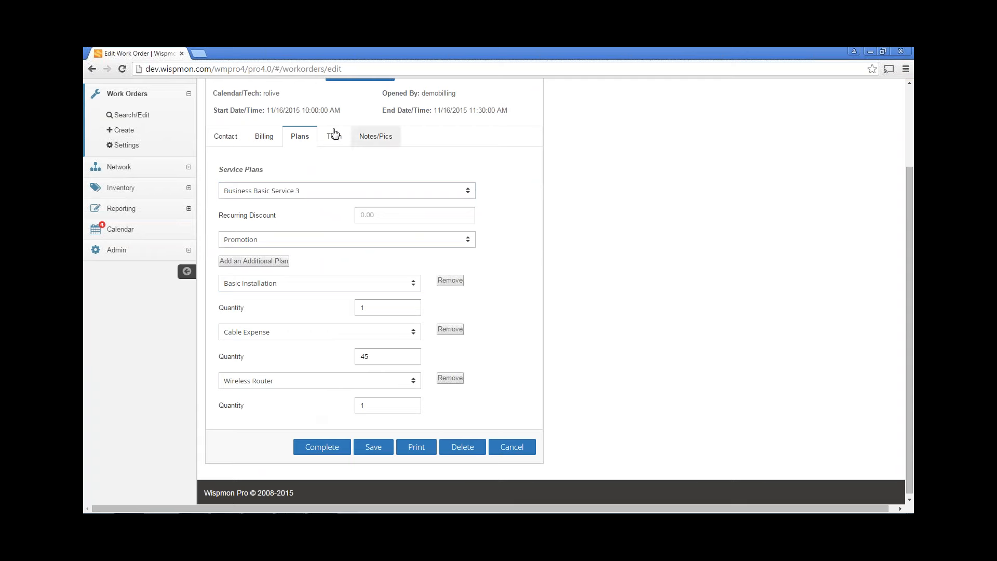
pyautogui.click(334, 135)
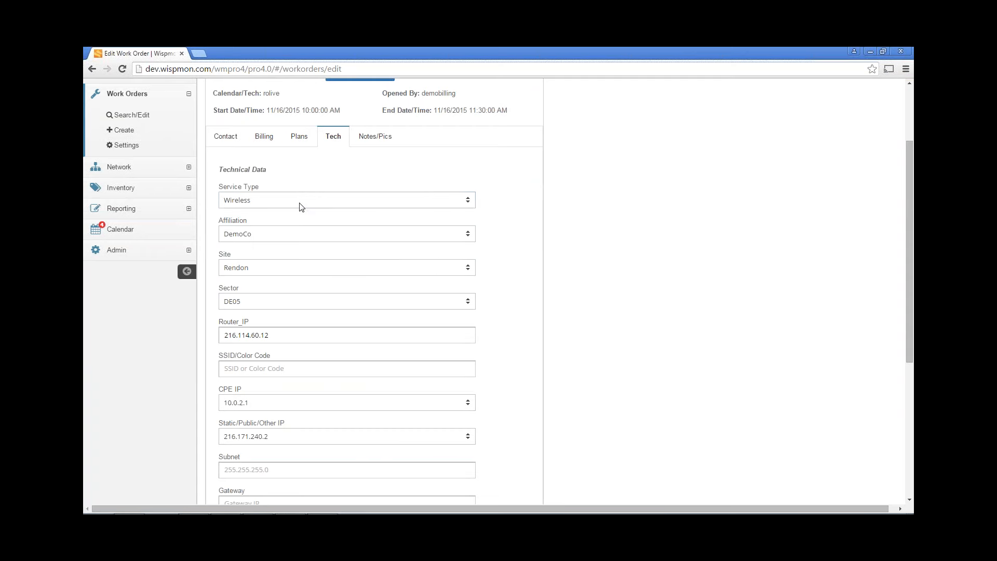
pyautogui.scroll(-3, 305, 272)
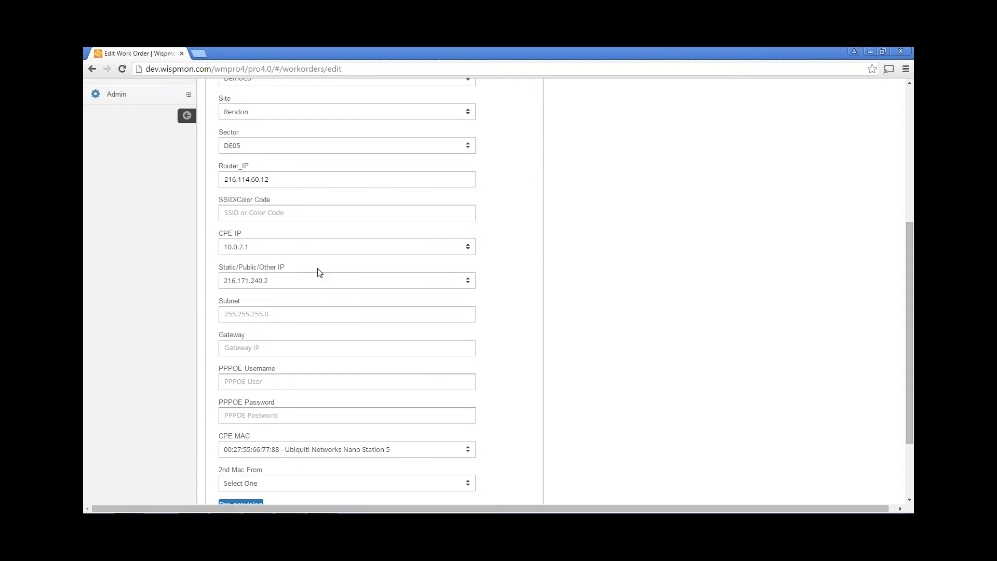
pyautogui.scroll(-1, 307, 263)
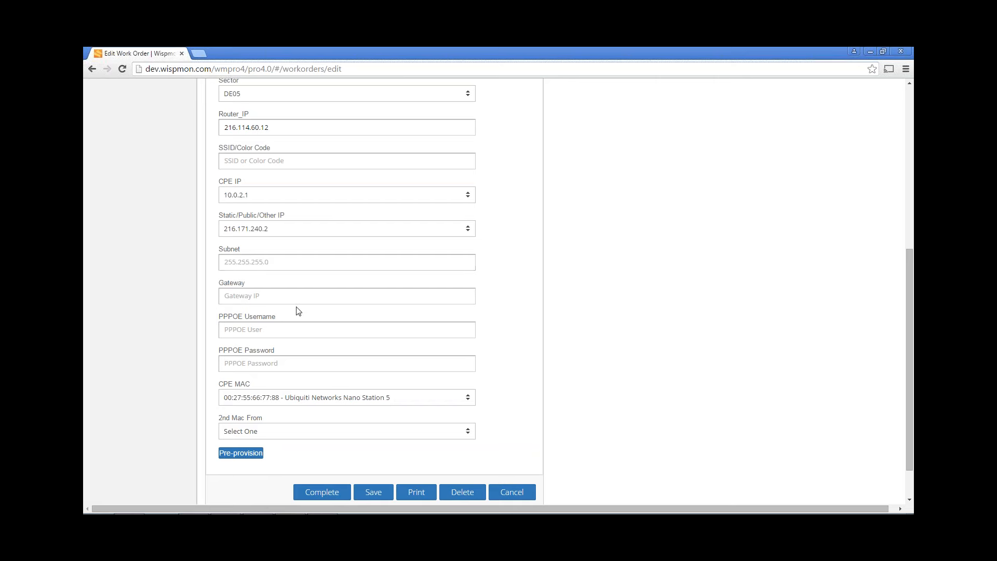
pyautogui.scroll(3, 291, 418)
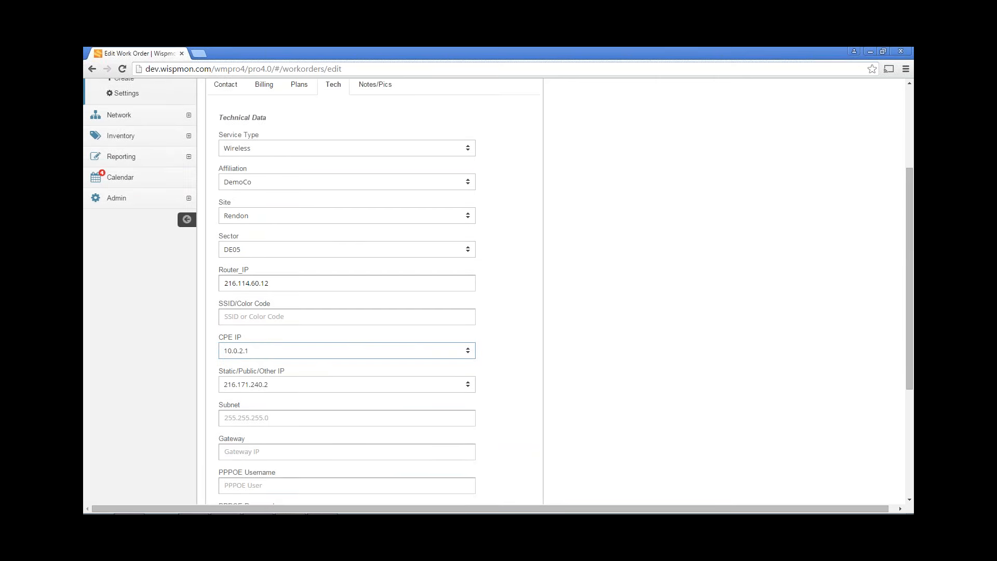
pyautogui.scroll(1, 342, 354)
pyautogui.click(371, 141)
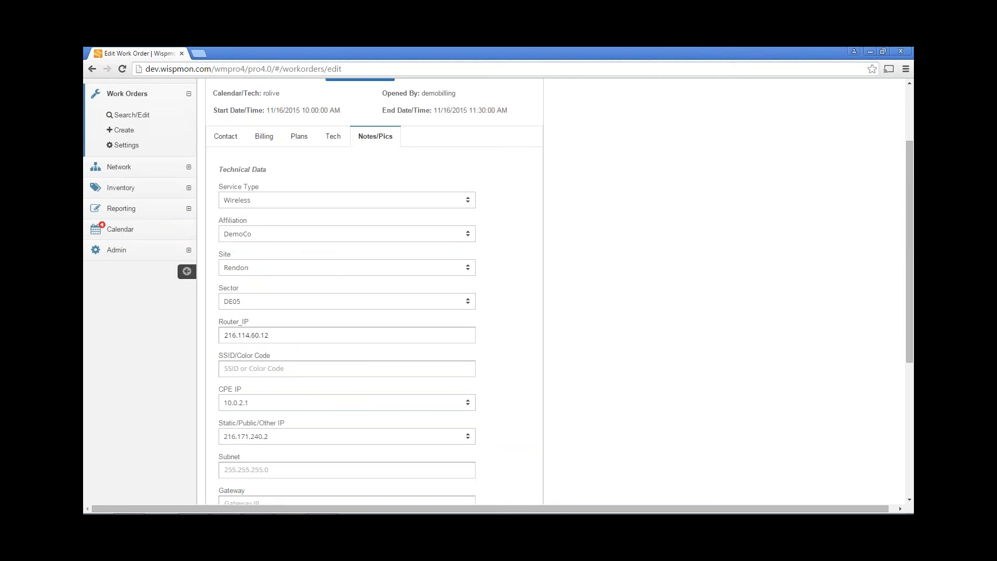
# Start completing the work order as a success with RX -56, Ping Internet 3, Ping Gateway 5
pyautogui.click(326, 407)
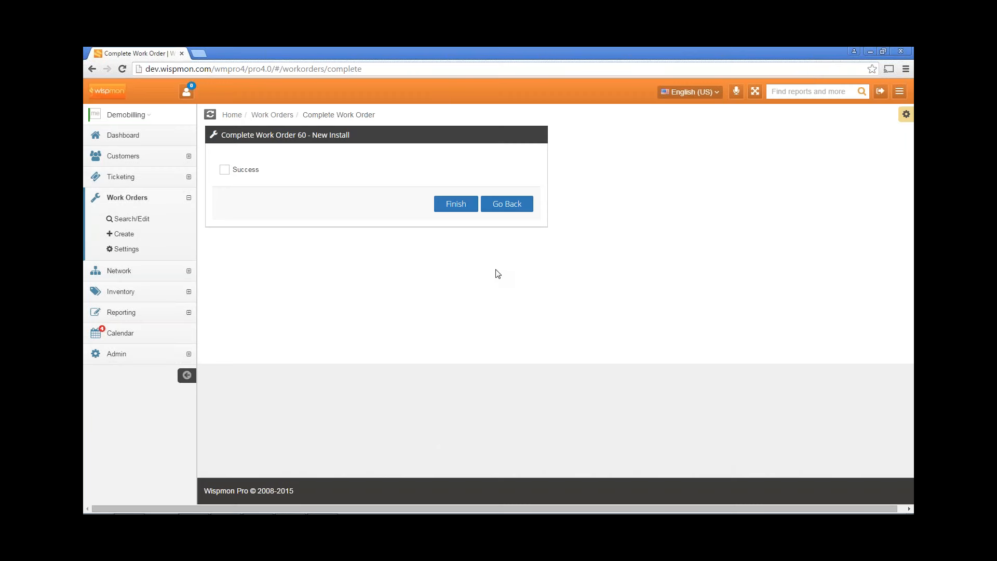
pyautogui.click(225, 170)
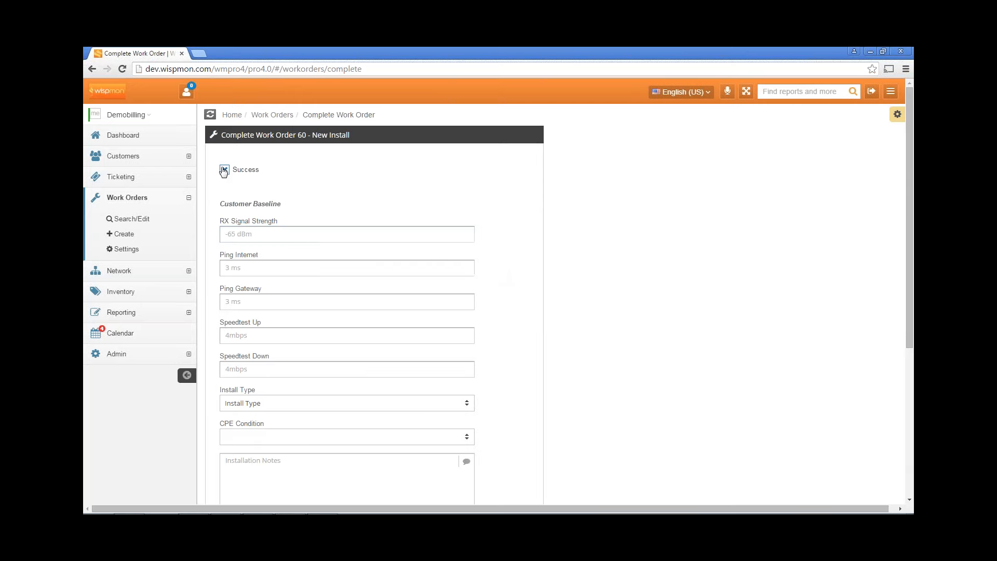
pyautogui.click(287, 231)
pyautogui.write('-56')
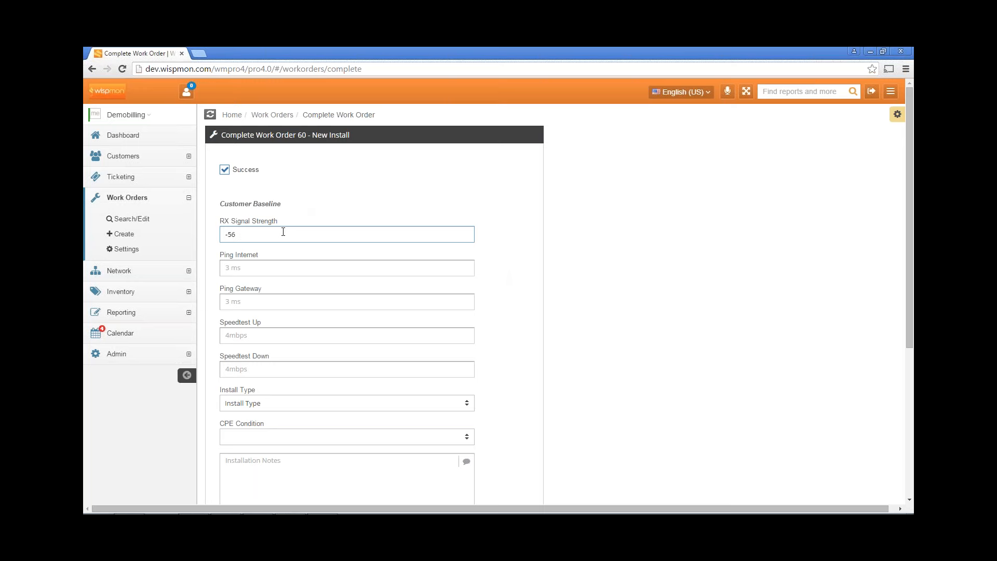
pyautogui.click(287, 271)
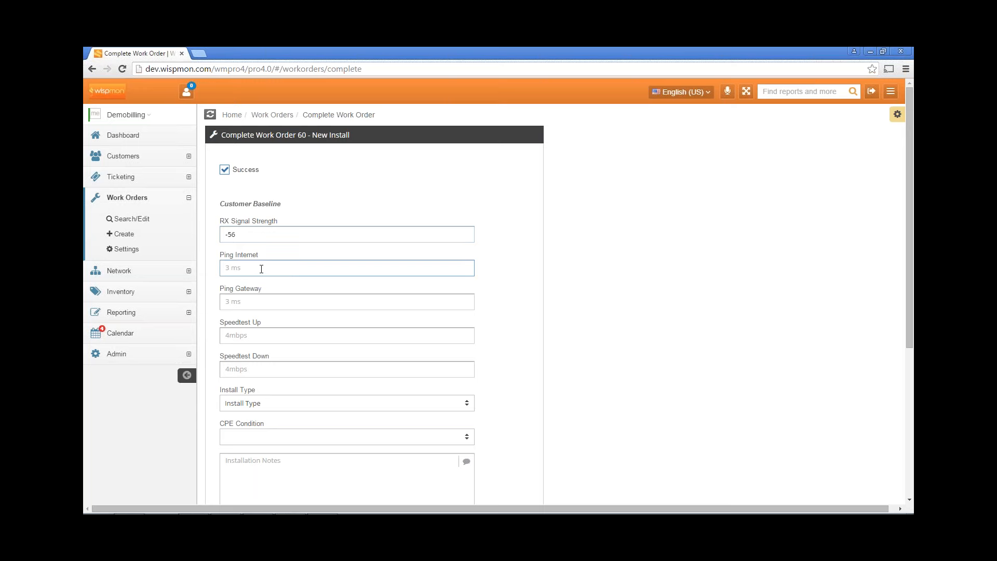
pyautogui.click(261, 304)
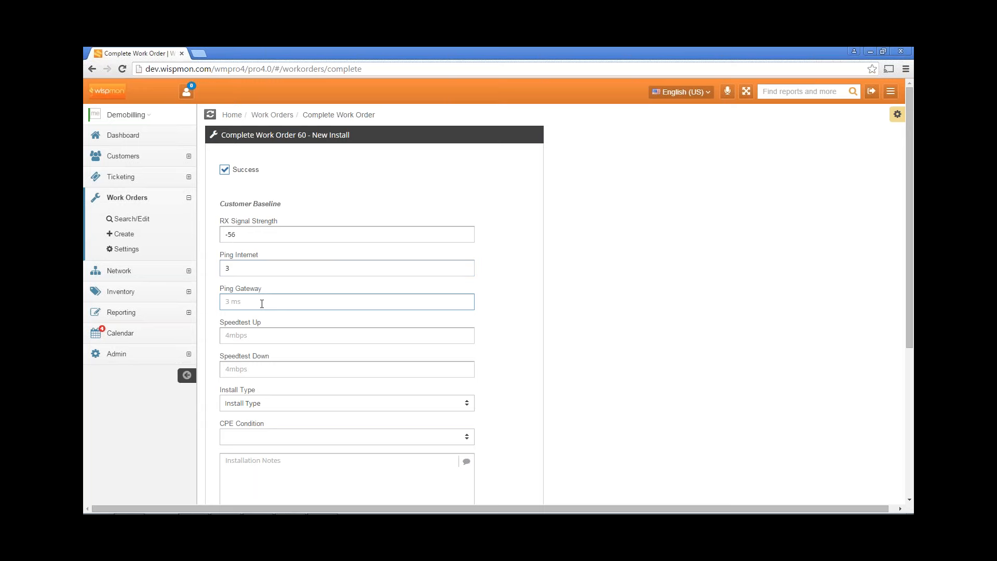
pyautogui.write('5')
# Enter Speedtest Up 6mbps and Speedtest Down 4mbps
pyautogui.click(259, 335)
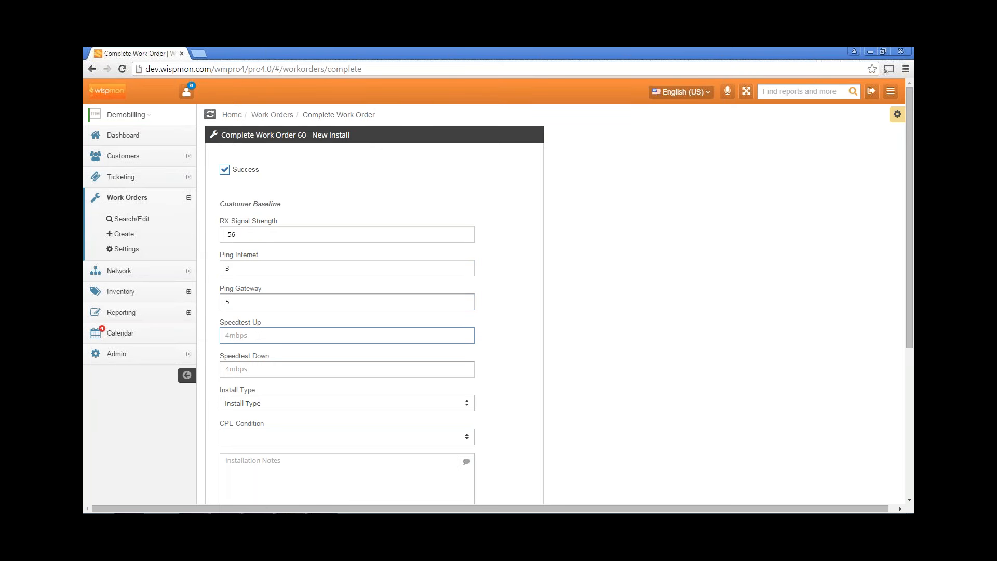
pyautogui.write('6mbps')
pyautogui.click(272, 373)
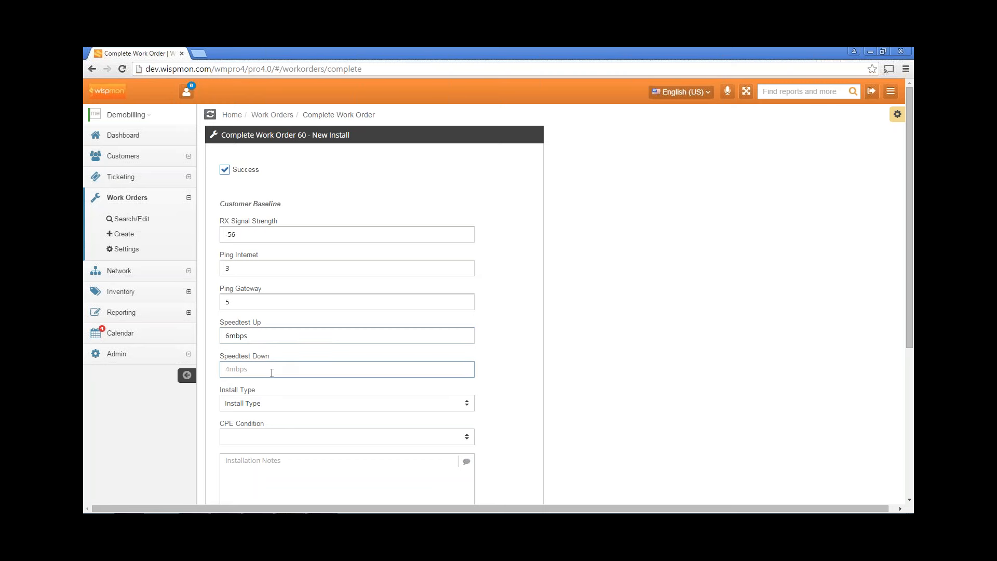
pyautogui.write('4mbps')
pyautogui.scroll(-1, 330, 385)
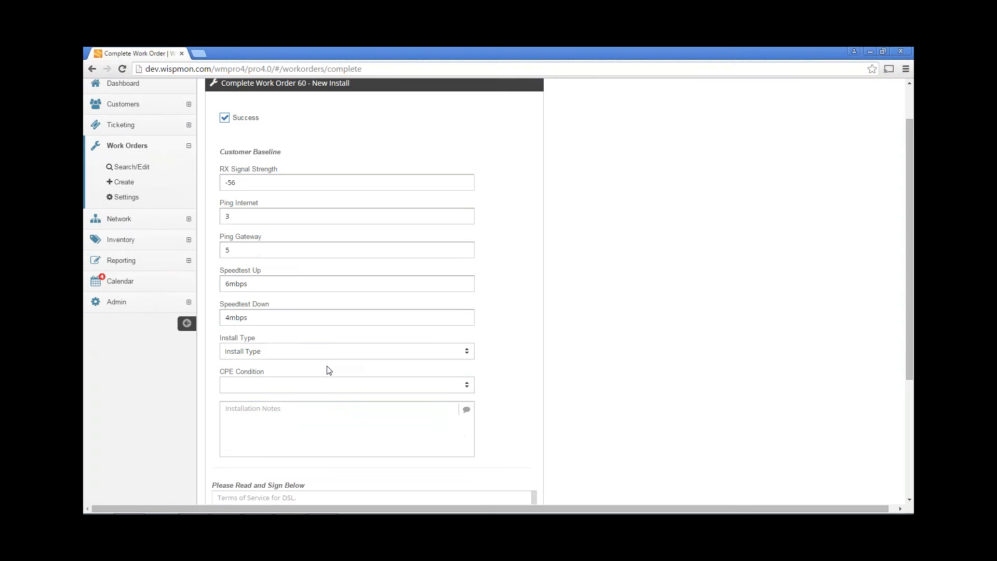
# Set the install type to Tripod Roof Mount and the CPE condition to New
pyautogui.click(325, 354)
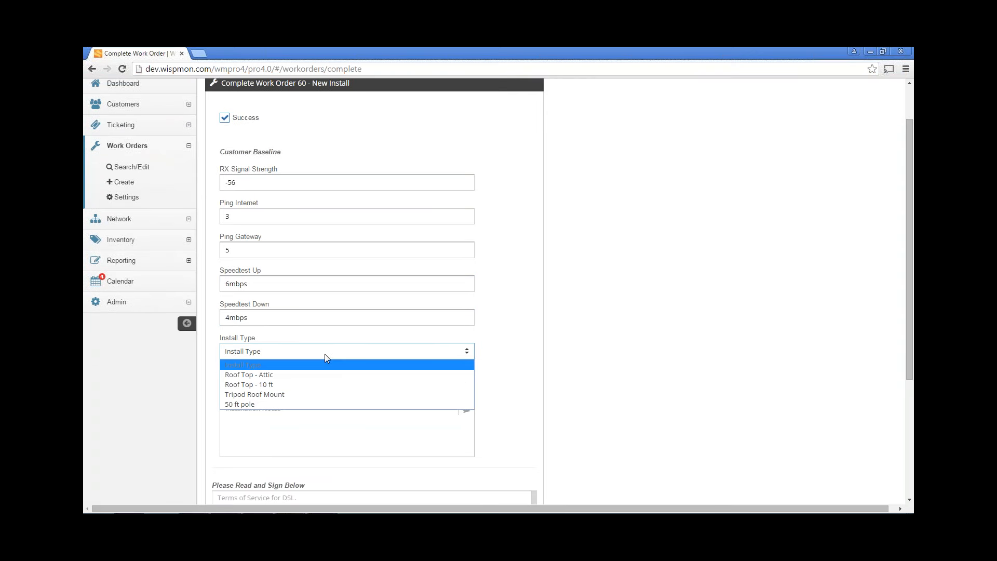
pyautogui.click(267, 395)
pyautogui.click(295, 385)
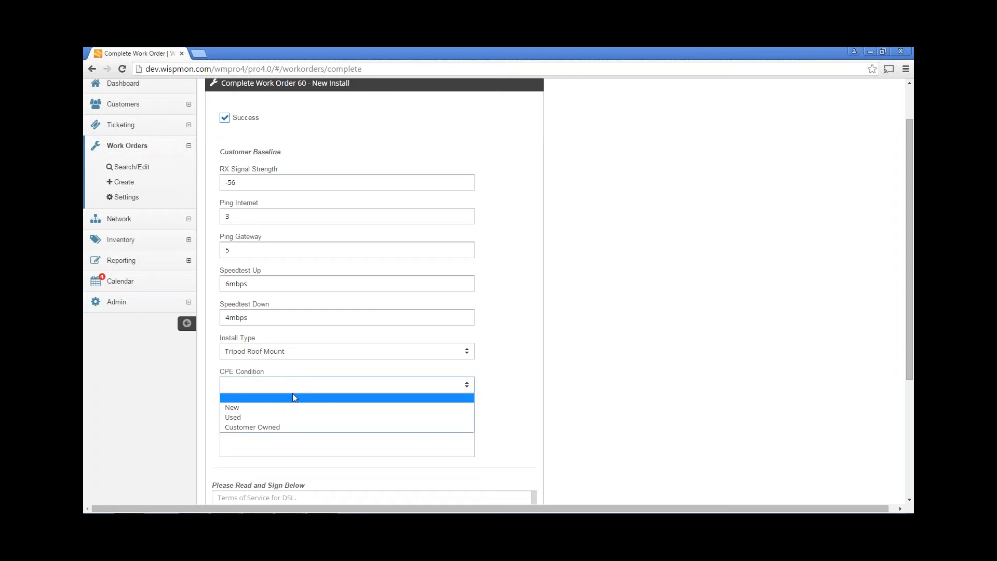
pyautogui.click(289, 407)
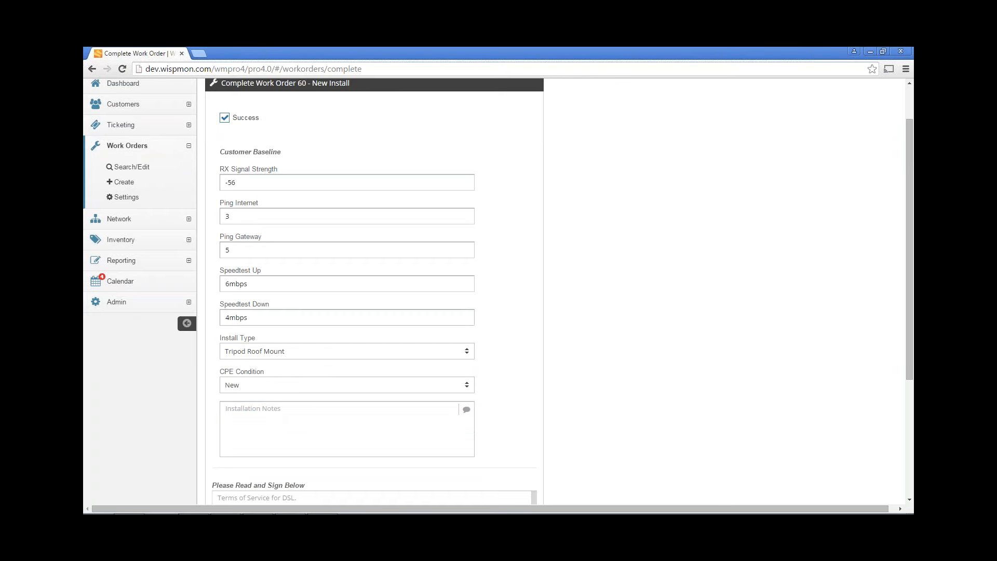
# Add the installation note 'Bad dog in the back yard, named Peache'
pyautogui.scroll(-2, 330, 333)
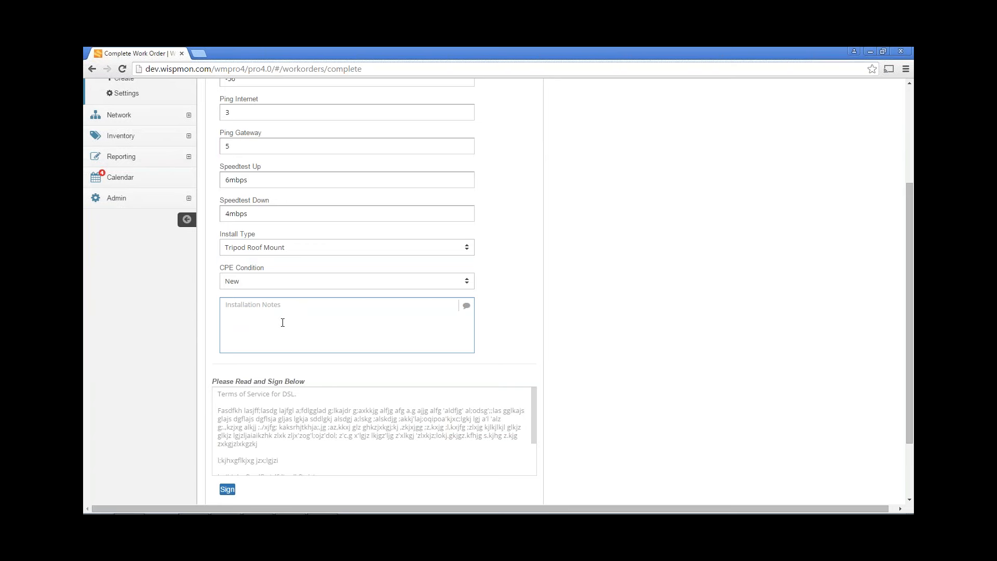
pyautogui.write('Bad dog in the back yard, named Peaches')
pyautogui.scroll(-1, 342, 346)
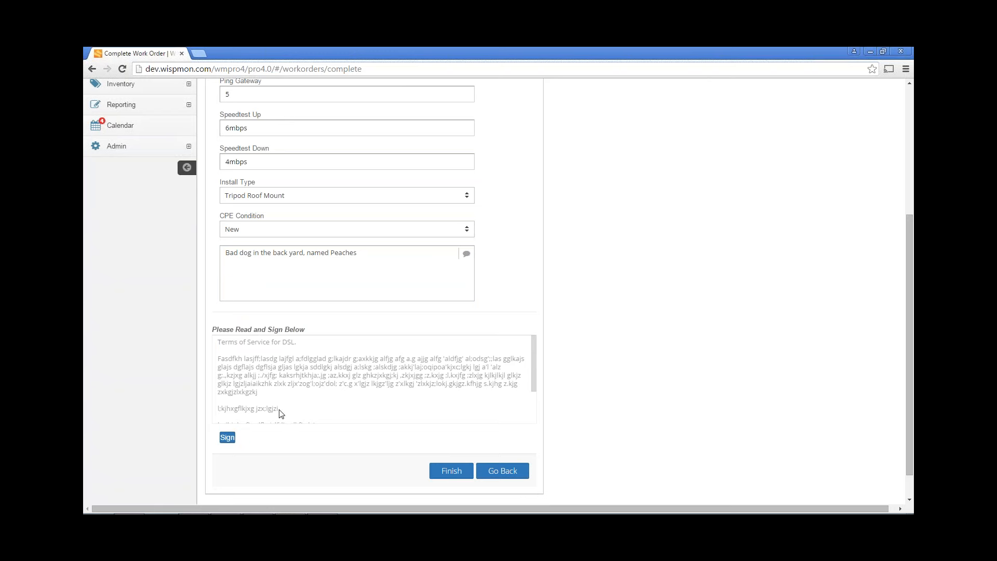
pyautogui.click(229, 440)
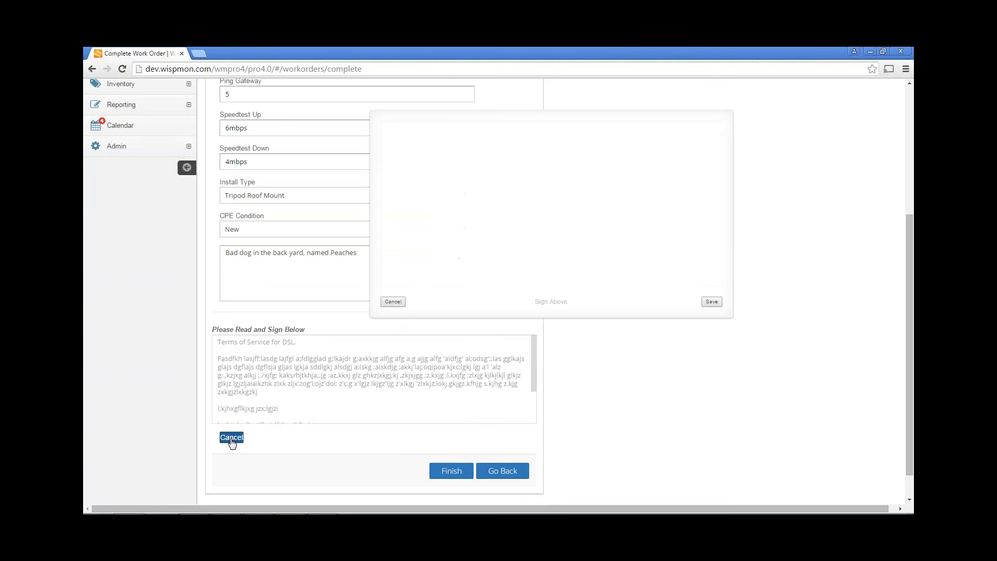
pyautogui.moveTo(439, 168)
pyautogui.mouseDown()
pyautogui.moveTo(439, 211)
pyautogui.moveTo(492, 189)
pyautogui.moveTo(516, 204)
pyautogui.moveTo(576, 193)
pyautogui.moveTo(562, 223)
pyautogui.moveTo(621, 194)
pyautogui.moveTo(666, 199)
pyautogui.mouseUp()
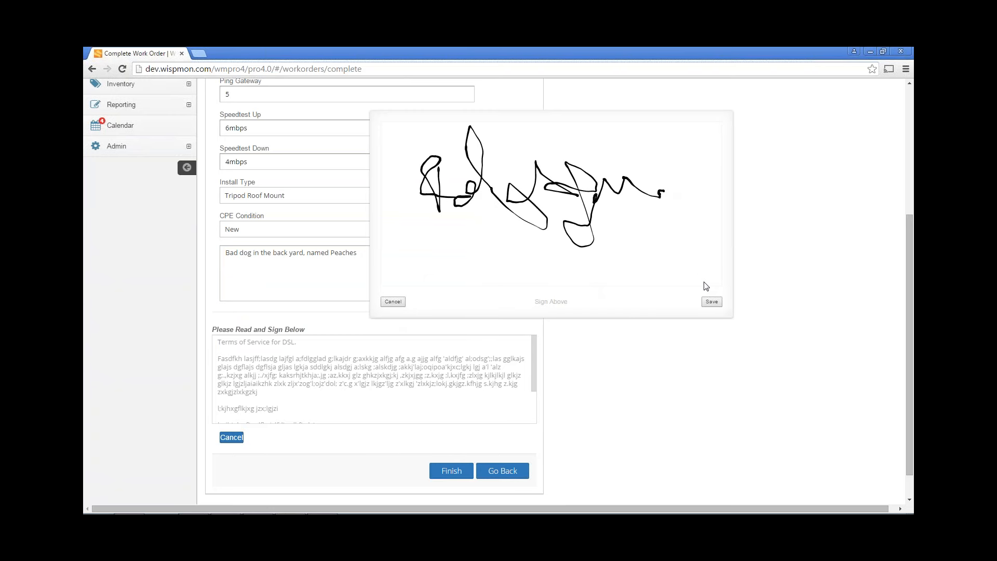
pyautogui.click(710, 302)
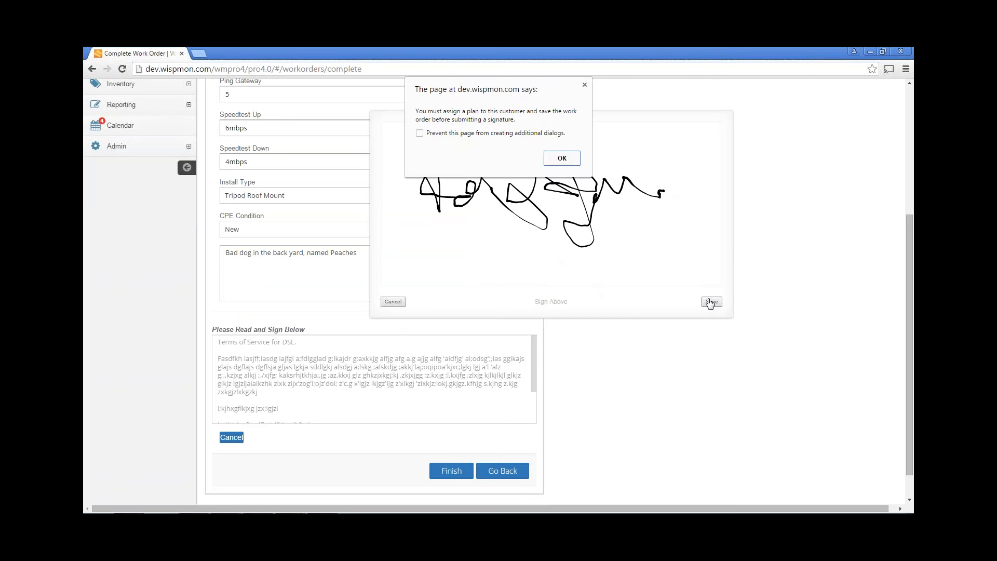
pyautogui.click(557, 159)
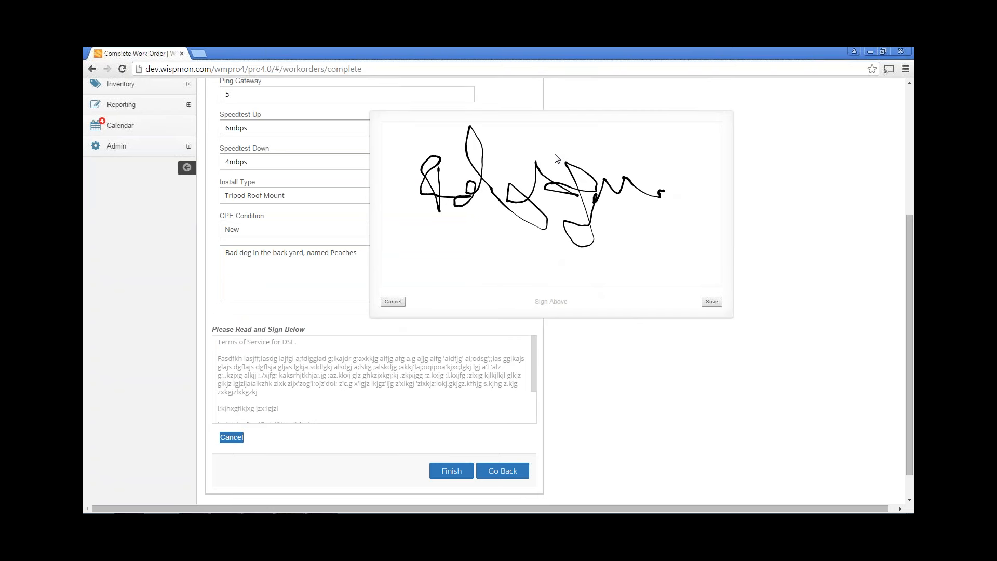
pyautogui.click(397, 302)
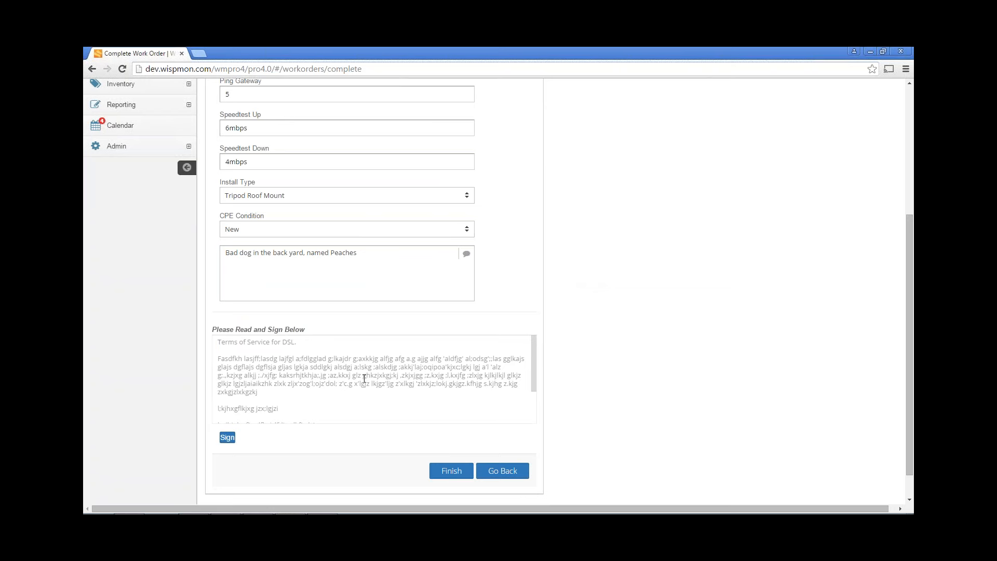
pyautogui.click(451, 471)
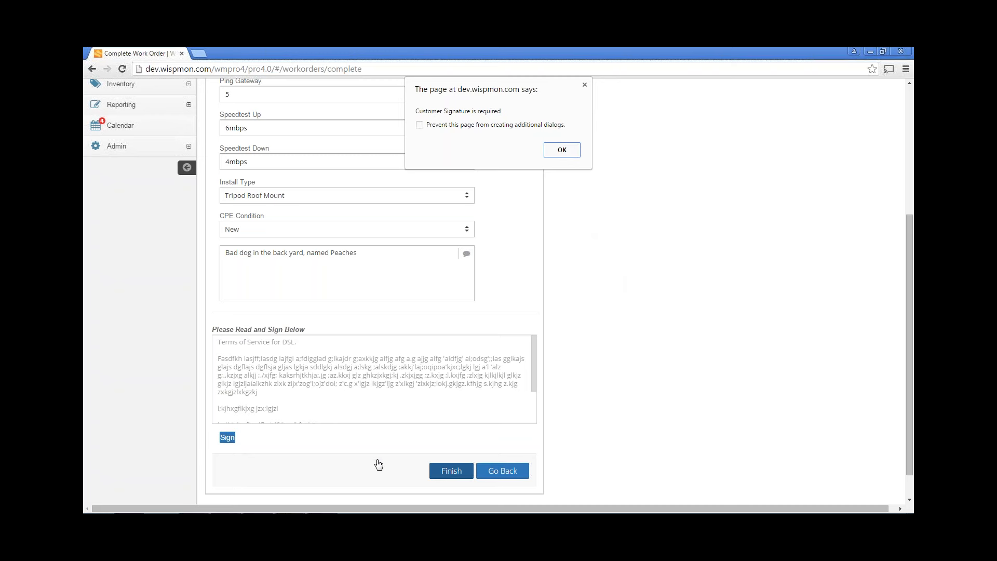
pyautogui.click(559, 150)
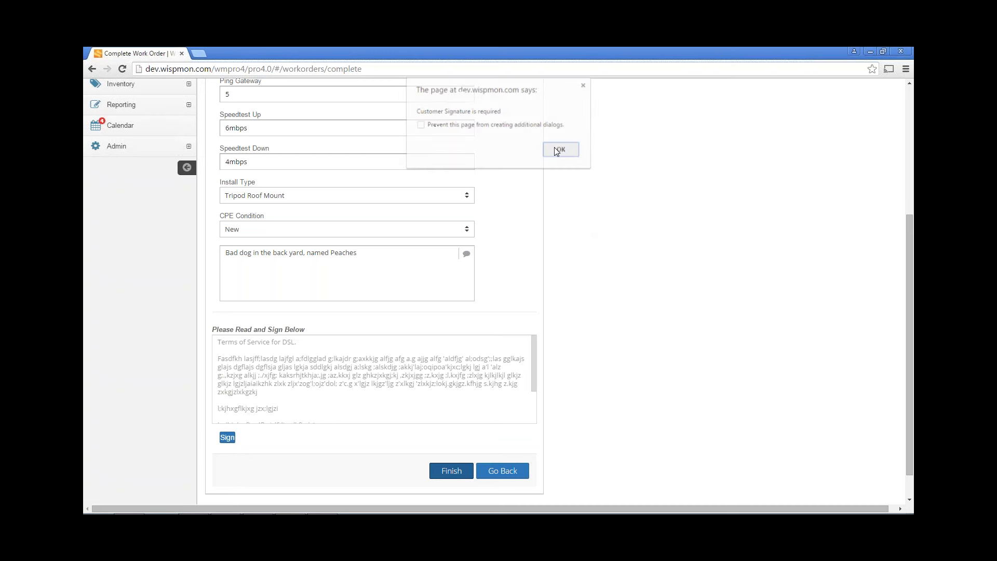
pyautogui.click(446, 471)
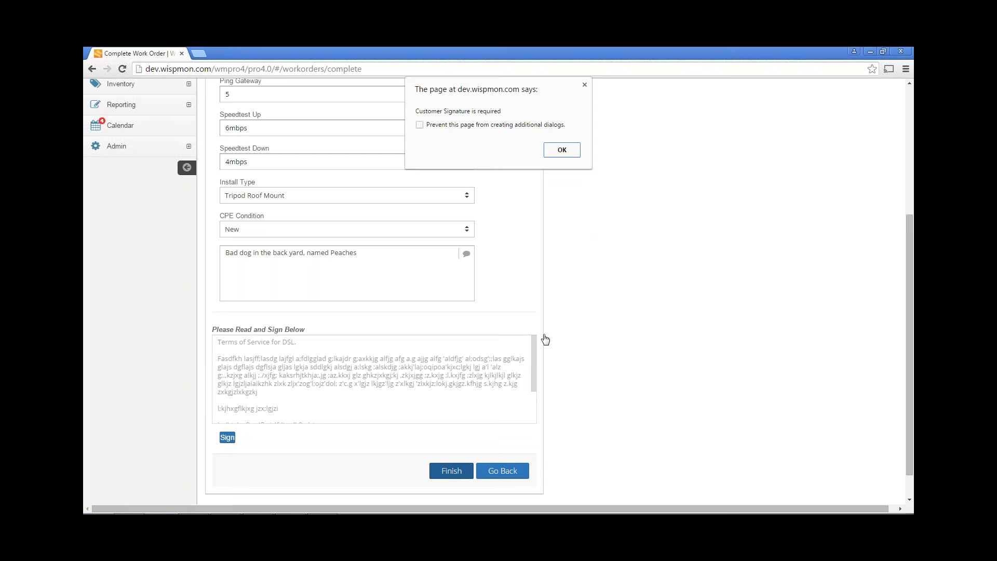
pyautogui.click(420, 125)
pyautogui.click(562, 151)
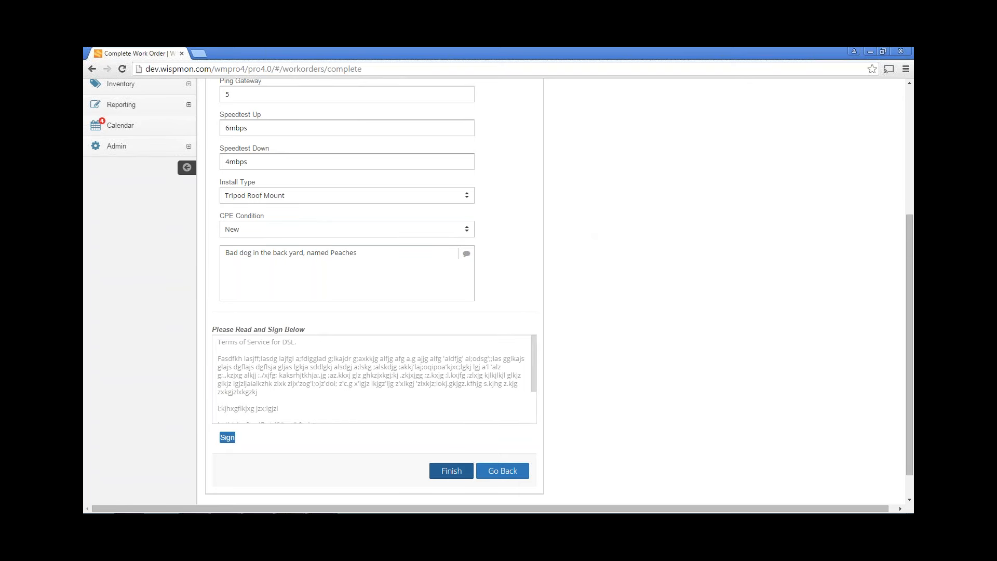
# Draw and save the customer's signature, then go back to the Edit Work Order page
pyautogui.scroll(4, 542, 340)
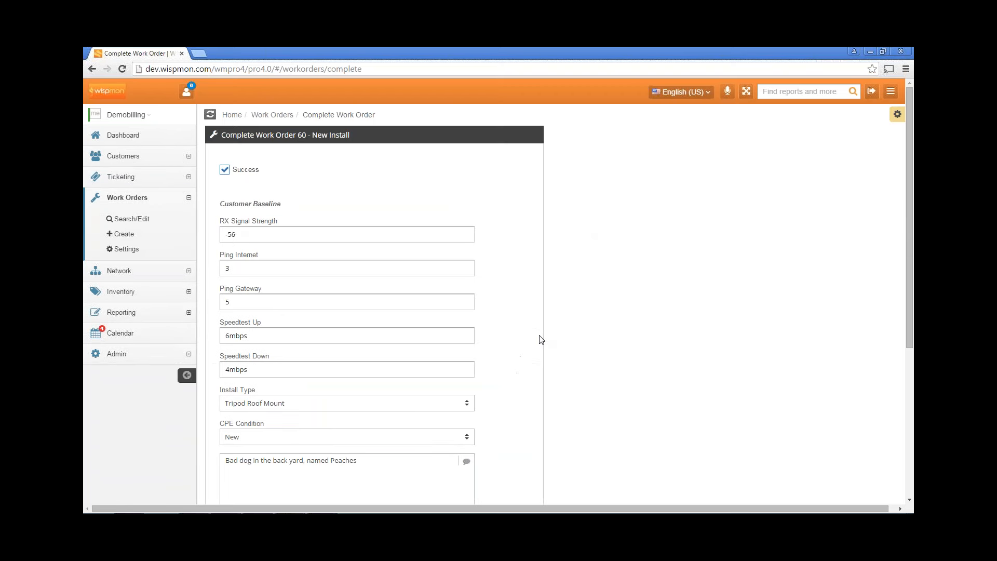
pyautogui.scroll(-4, 542, 339)
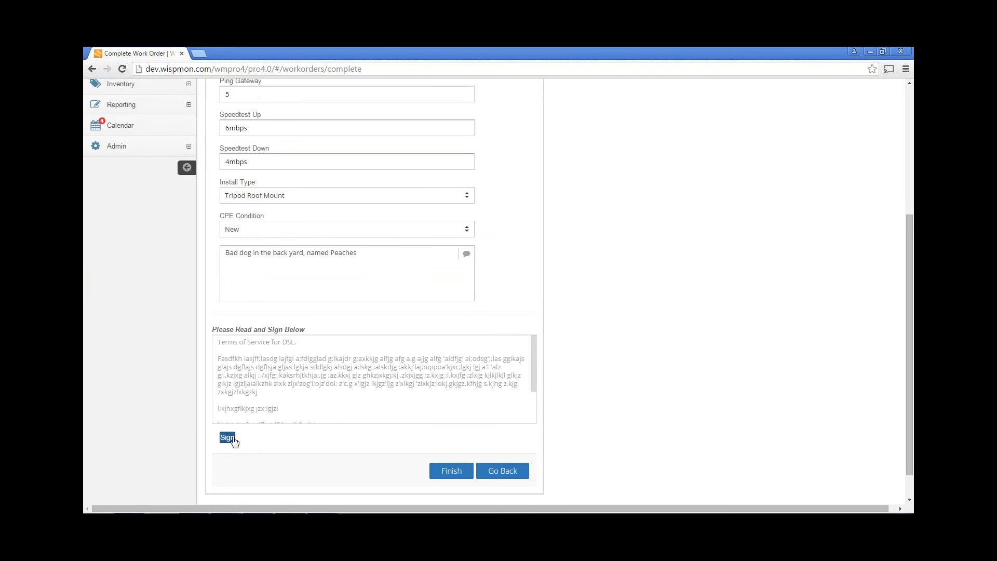
pyautogui.click(228, 437)
pyautogui.moveTo(444, 256)
pyautogui.mouseDown()
pyautogui.moveTo(431, 232)
pyautogui.moveTo(439, 165)
pyautogui.moveTo(457, 211)
pyautogui.moveTo(447, 217)
pyautogui.moveTo(487, 223)
pyautogui.moveTo(494, 196)
pyautogui.moveTo(490, 236)
pyautogui.moveTo(507, 224)
pyautogui.moveTo(524, 234)
pyautogui.moveTo(545, 217)
pyautogui.moveTo(578, 240)
pyautogui.mouseUp()
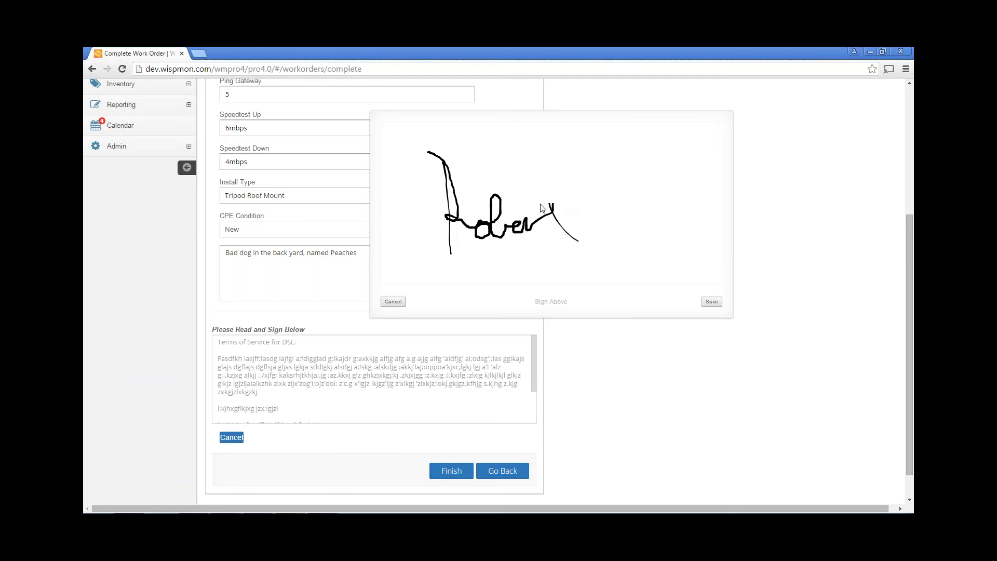
pyautogui.moveTo(540, 203); pyautogui.dragTo(562, 204)
pyautogui.click(711, 301)
pyautogui.click(499, 473)
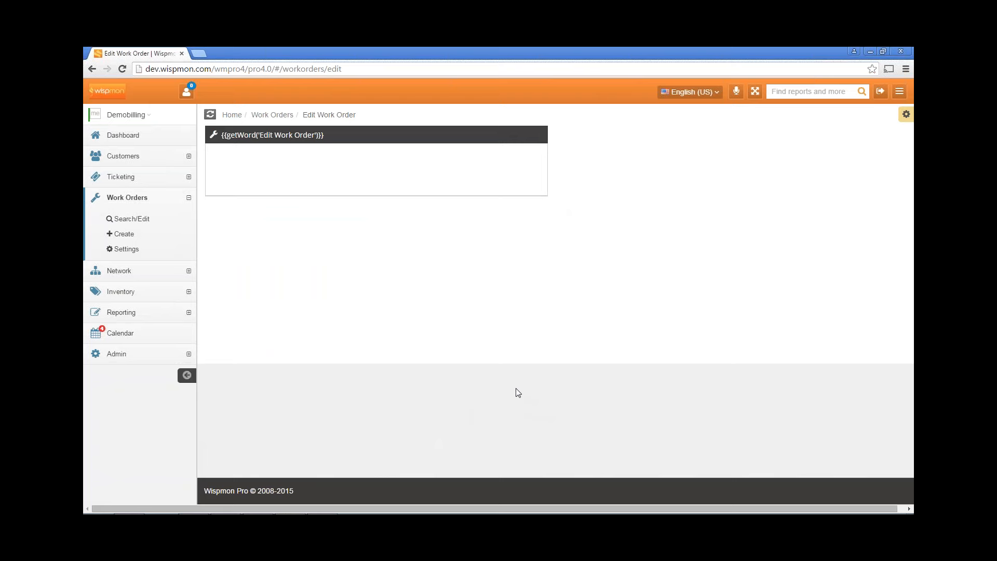
# Browse the dashboard, customer, ticketing and work order menus to reach Work Order Settings
pyautogui.click(138, 137)
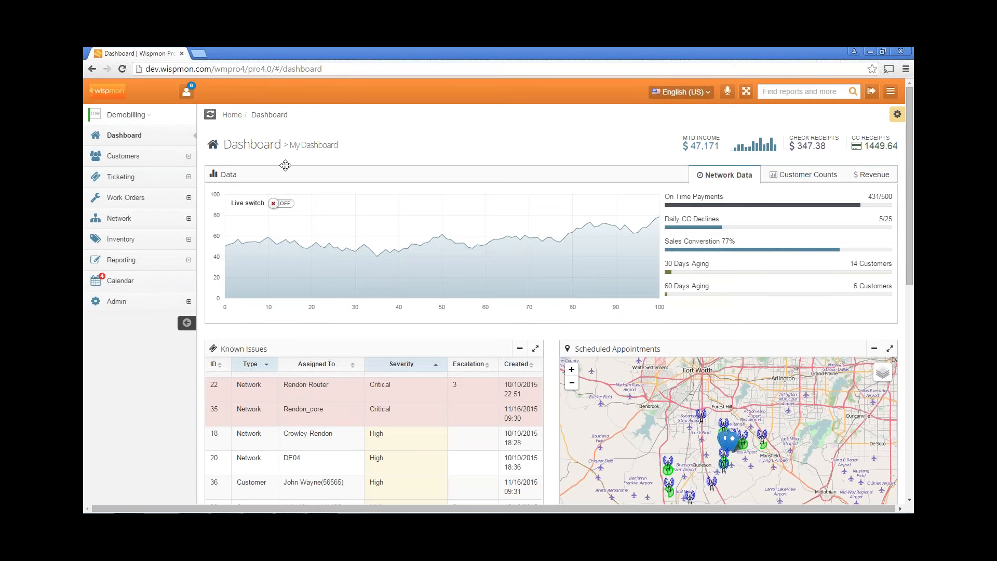
pyautogui.click(156, 162)
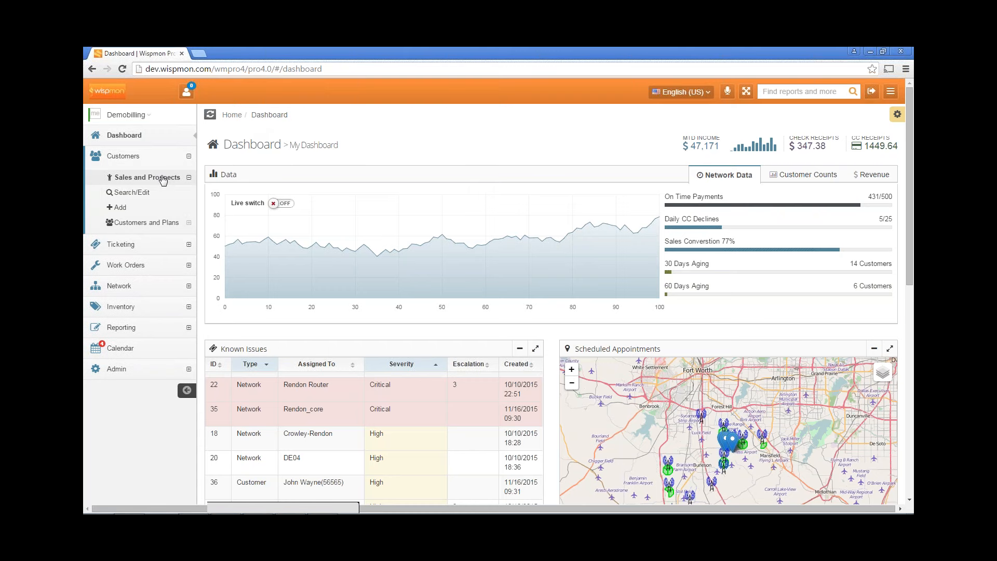
pyautogui.click(136, 247)
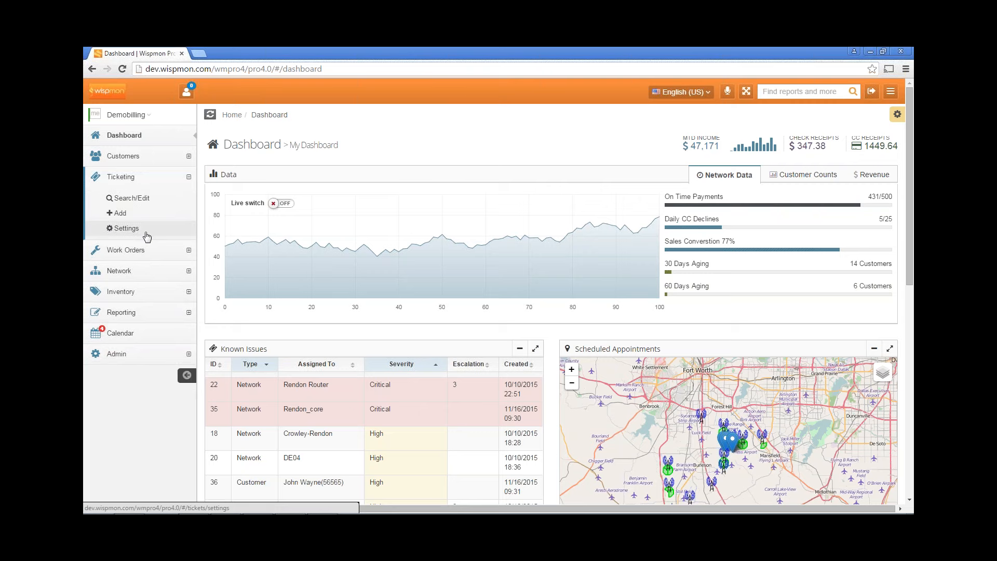
pyautogui.click(140, 250)
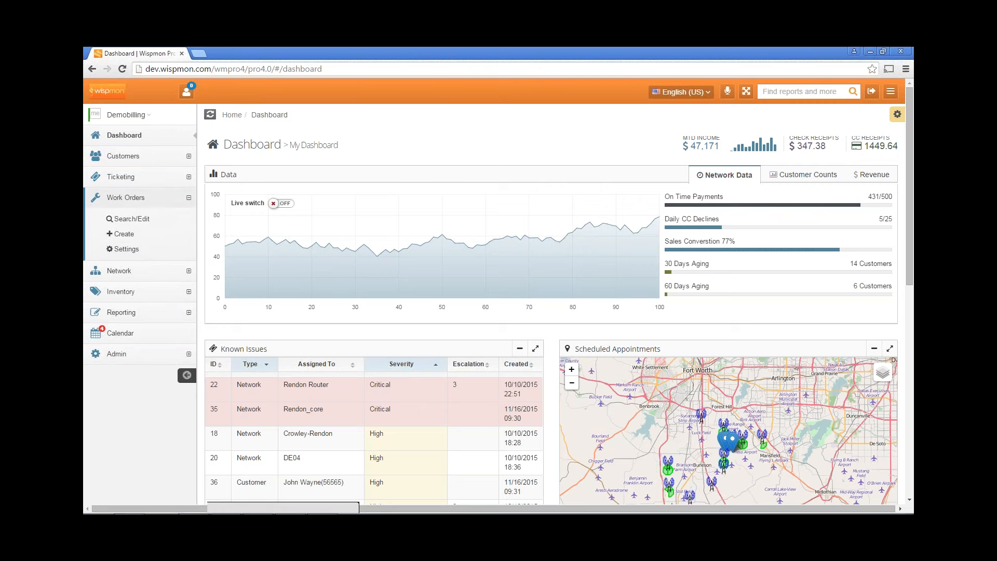
pyautogui.click(127, 250)
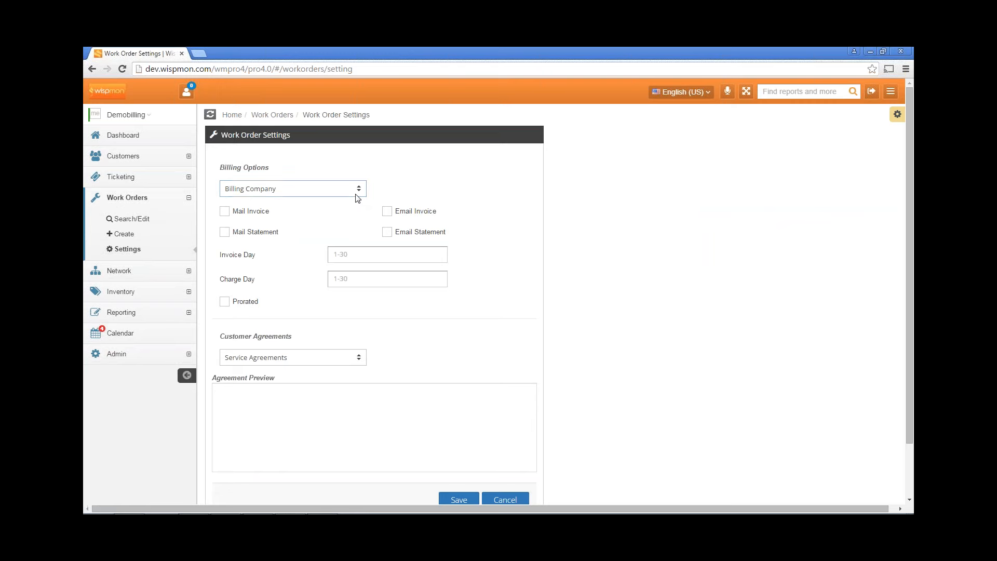
# Set billing company Demo Co, no mailed invoices or statements, emailed statements only, prorated billing
pyautogui.click(301, 190)
pyautogui.click(276, 212)
pyautogui.click(225, 211)
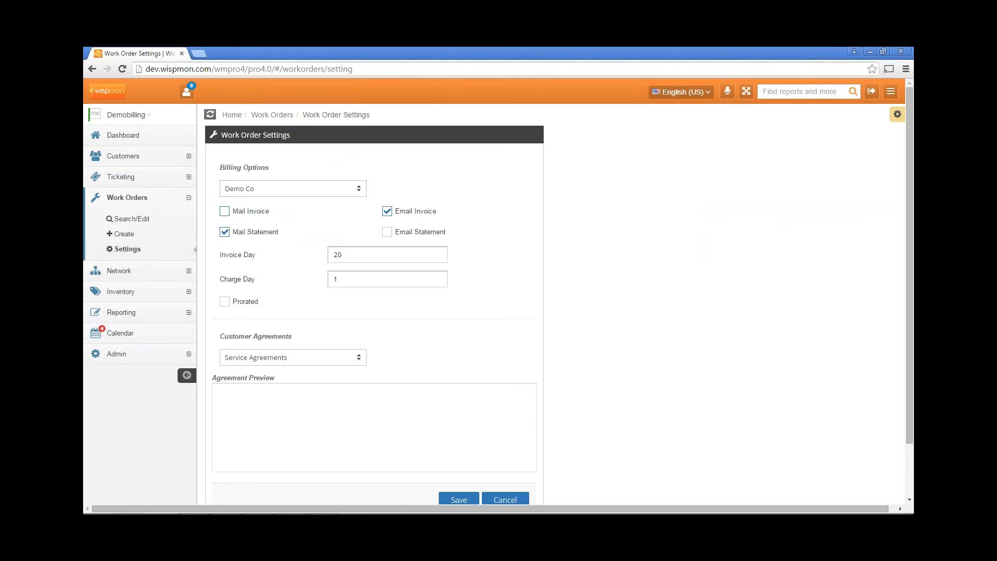
pyautogui.click(224, 232)
pyautogui.click(386, 211)
pyautogui.click(388, 232)
pyautogui.click(224, 302)
# Set the customer agreement to Wireless and expand the Network section in the sidebar
pyautogui.click(292, 358)
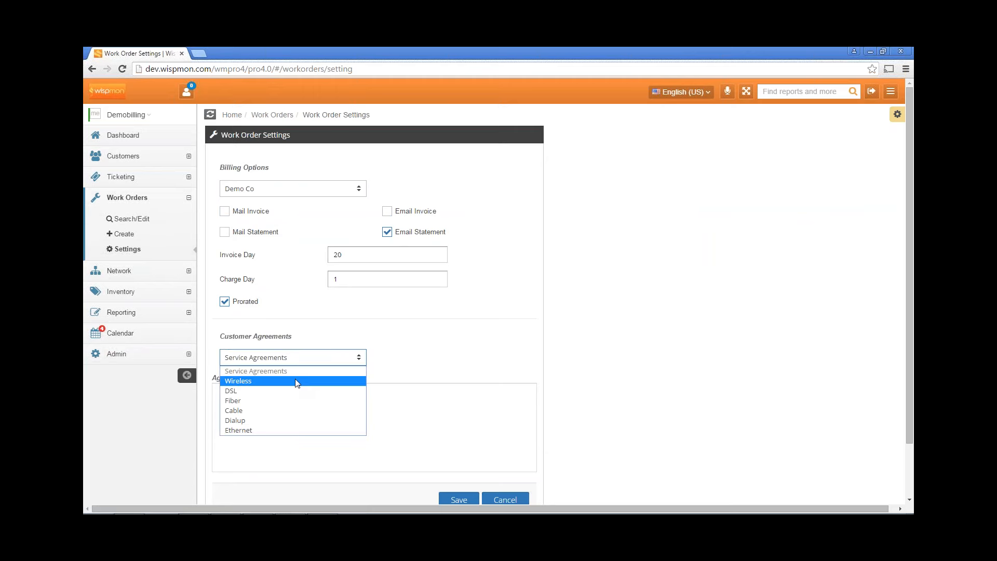
pyautogui.click(295, 380)
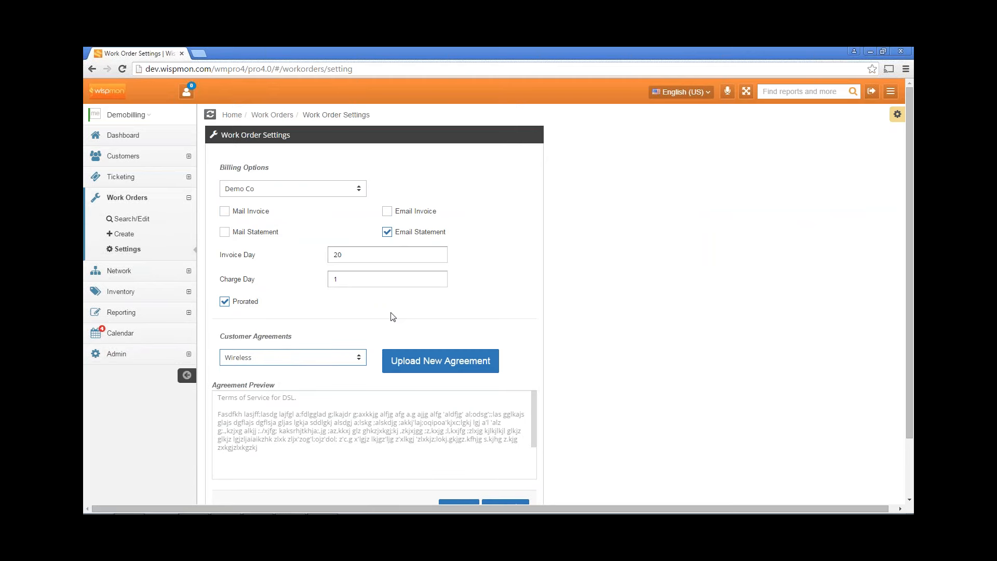
pyautogui.scroll(-1, 390, 312)
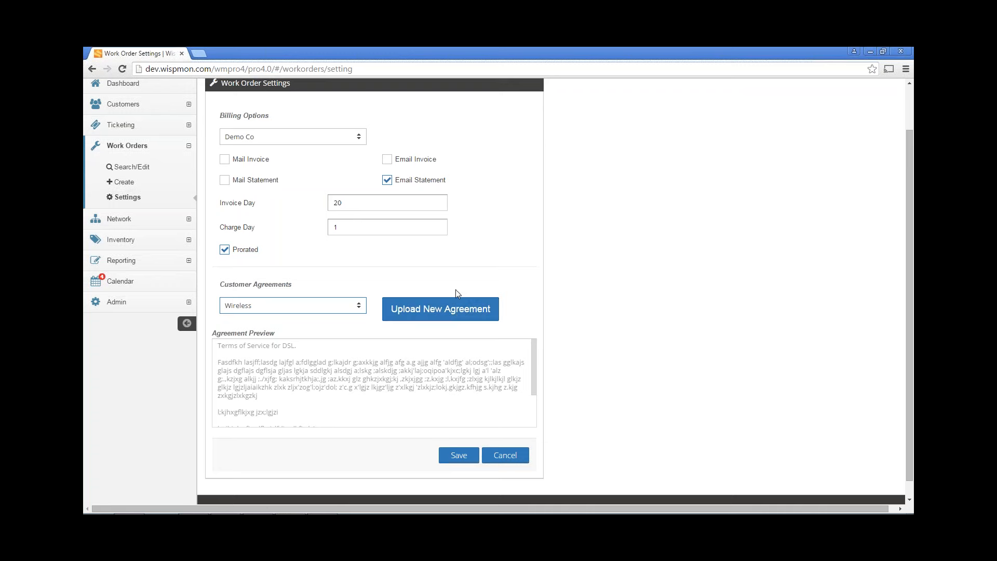
pyautogui.click(329, 312)
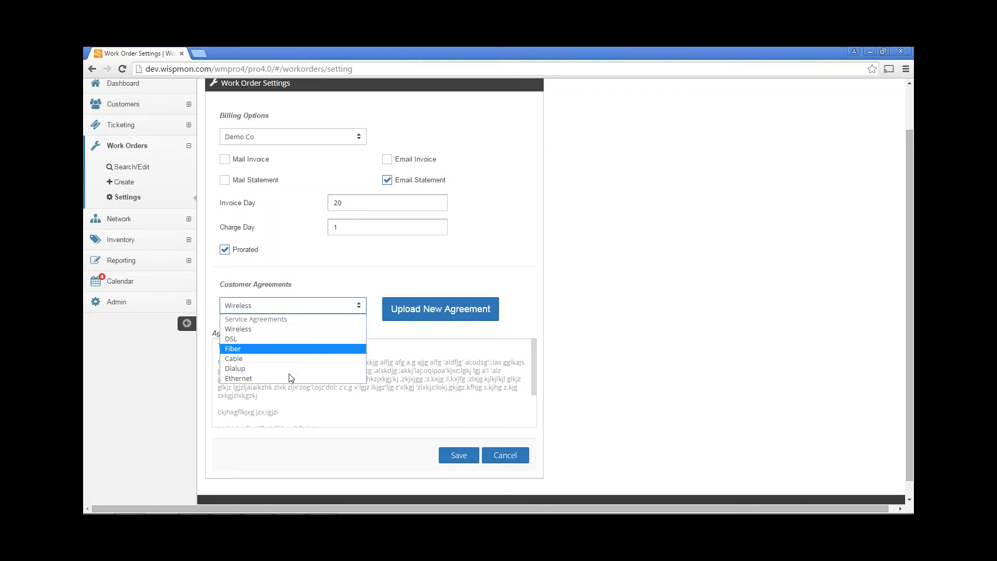
pyautogui.click(457, 456)
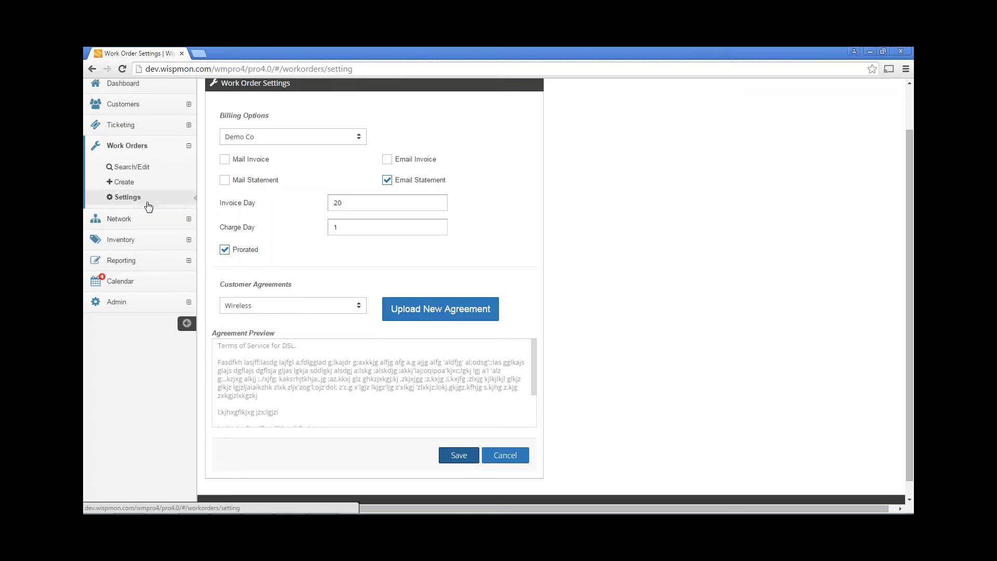
pyautogui.click(124, 218)
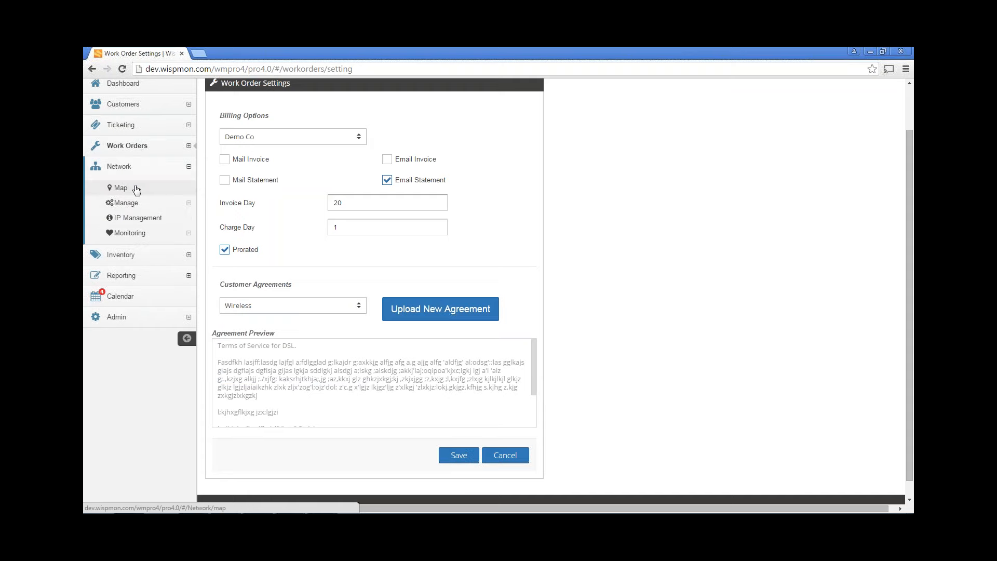
# Open the Network Map, zoom out to the three tower coverage areas, and check the Profile Type options
pyautogui.click(136, 189)
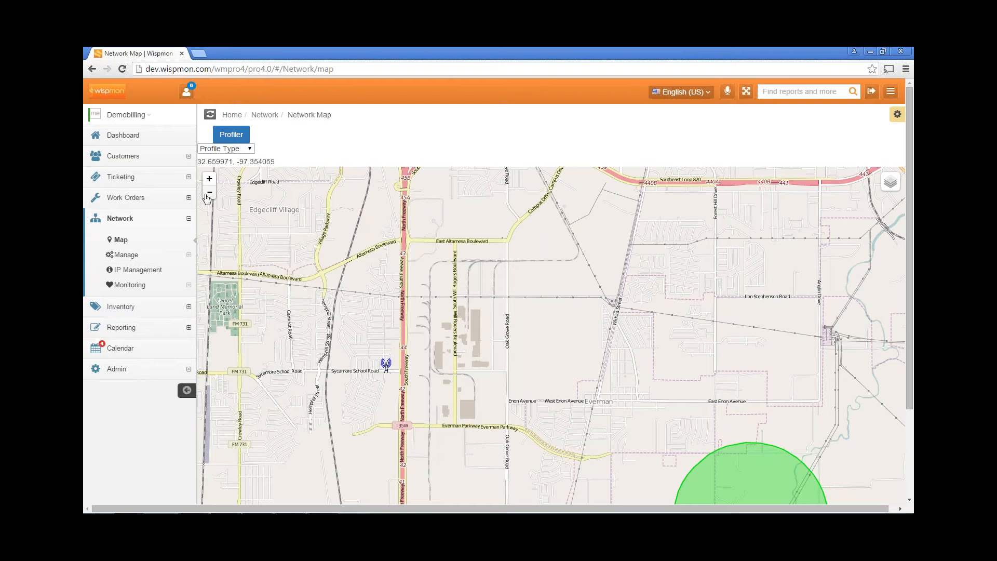
pyautogui.click(209, 193)
pyautogui.scroll(-1, 209, 192)
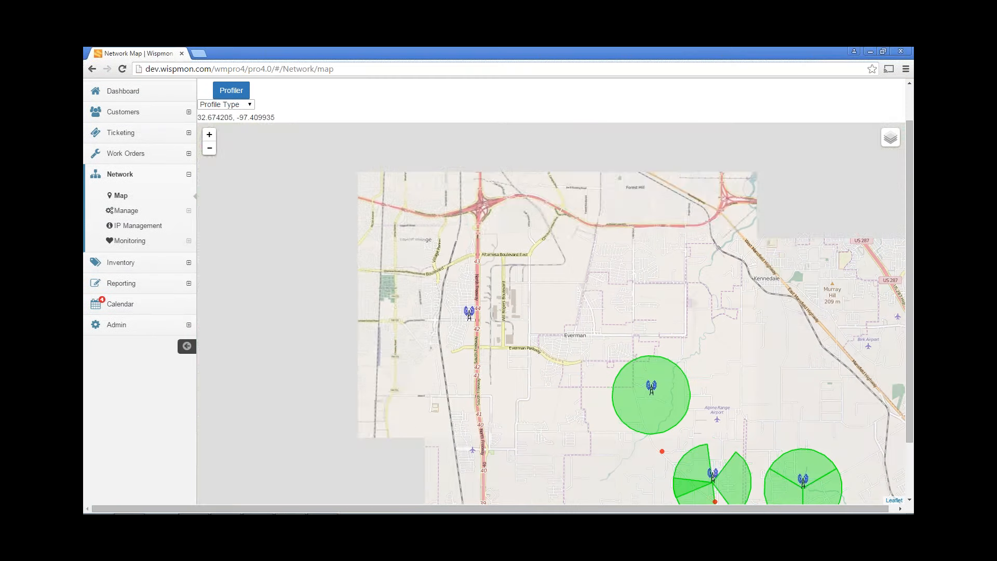
pyautogui.click(251, 105)
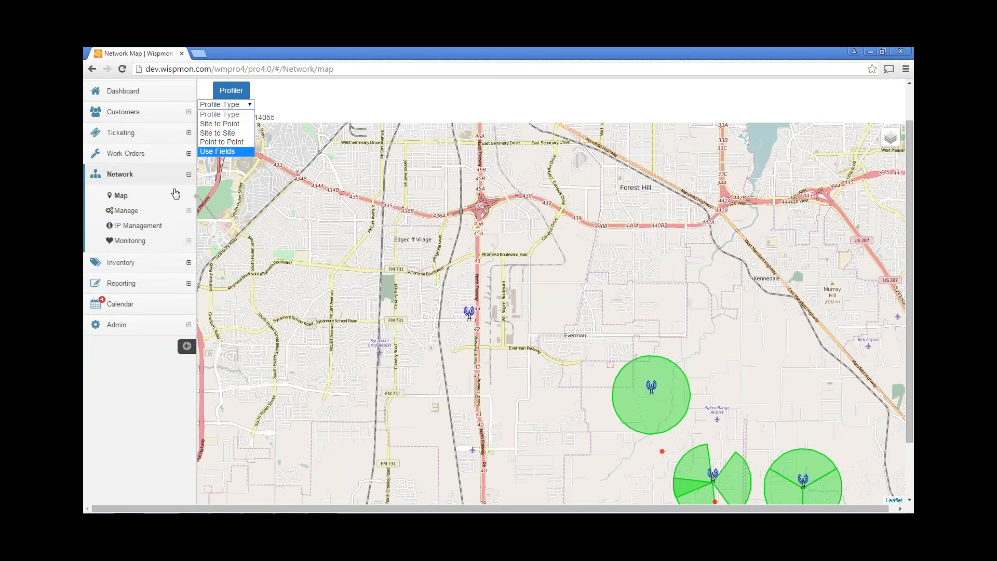
pyautogui.click(126, 211)
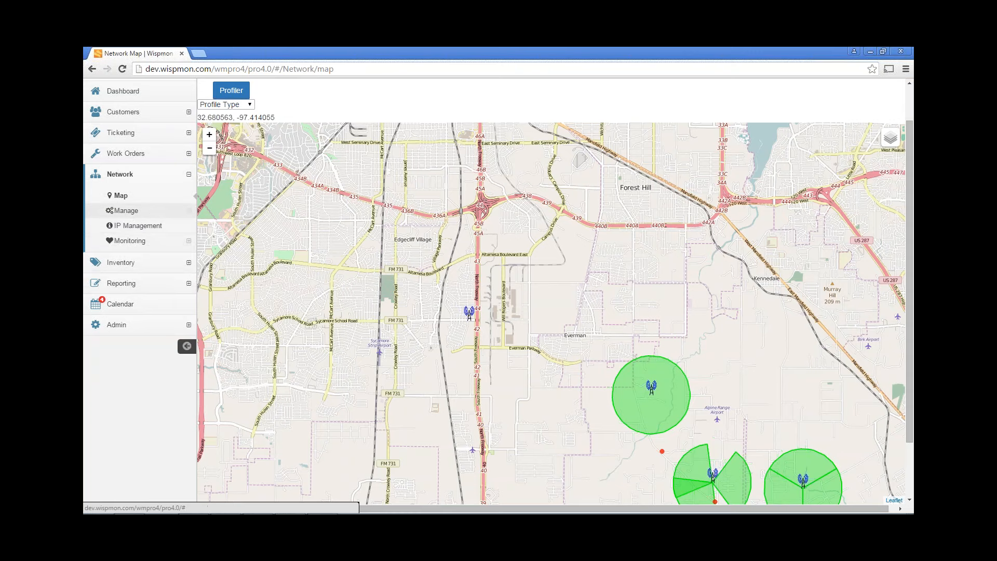
pyautogui.click(126, 210)
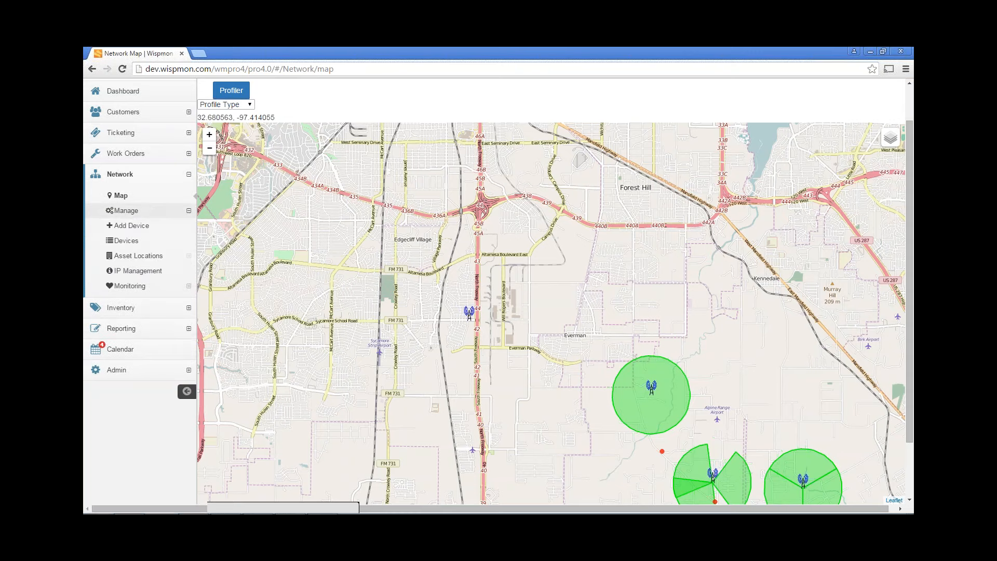
# Look over the Add Device form, then bring up the Network Components device list
pyautogui.click(156, 226)
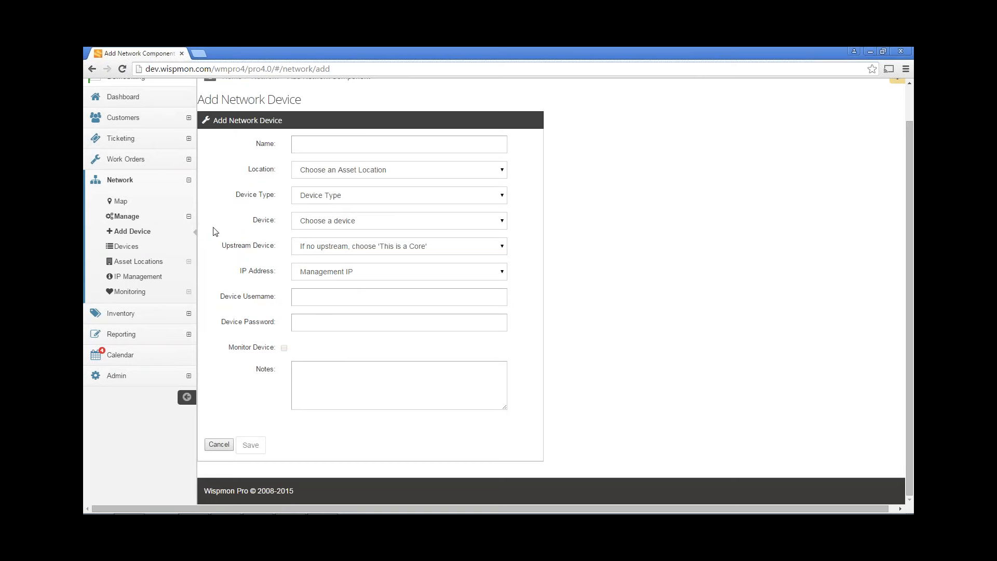
pyautogui.click(130, 249)
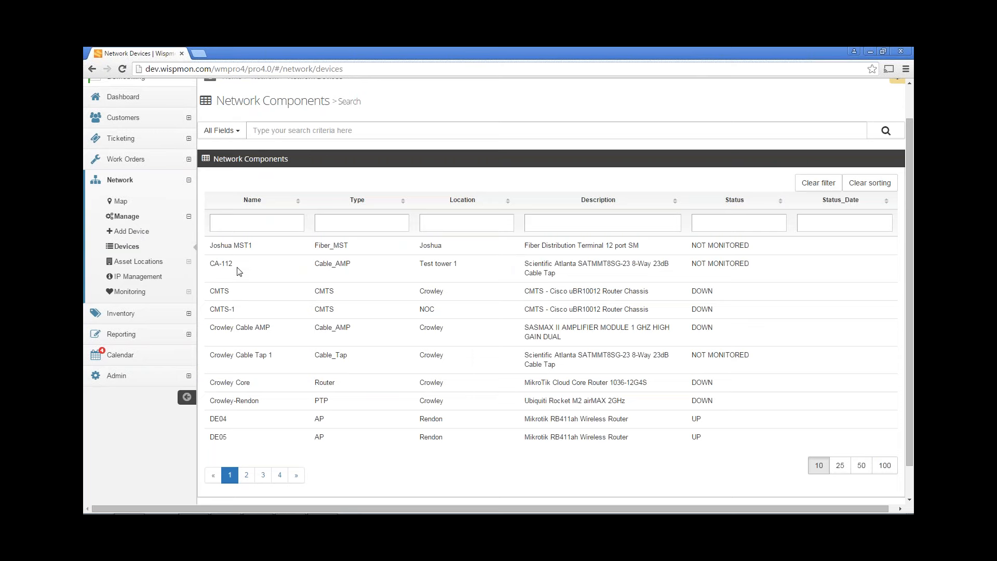
# Browse the Asset Locations search table, then open IP Management with its assigned subnets
pyautogui.click(136, 266)
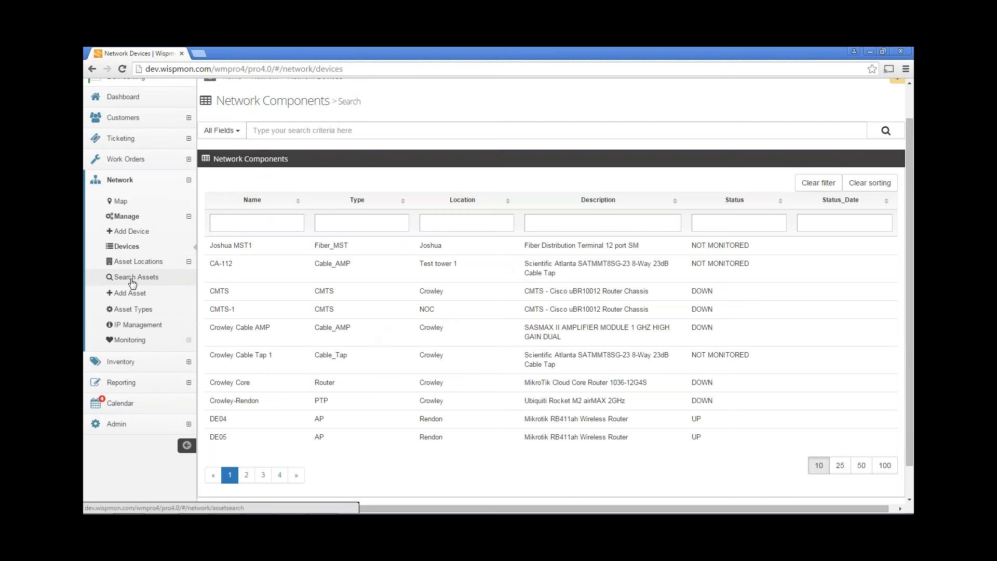
pyautogui.click(133, 280)
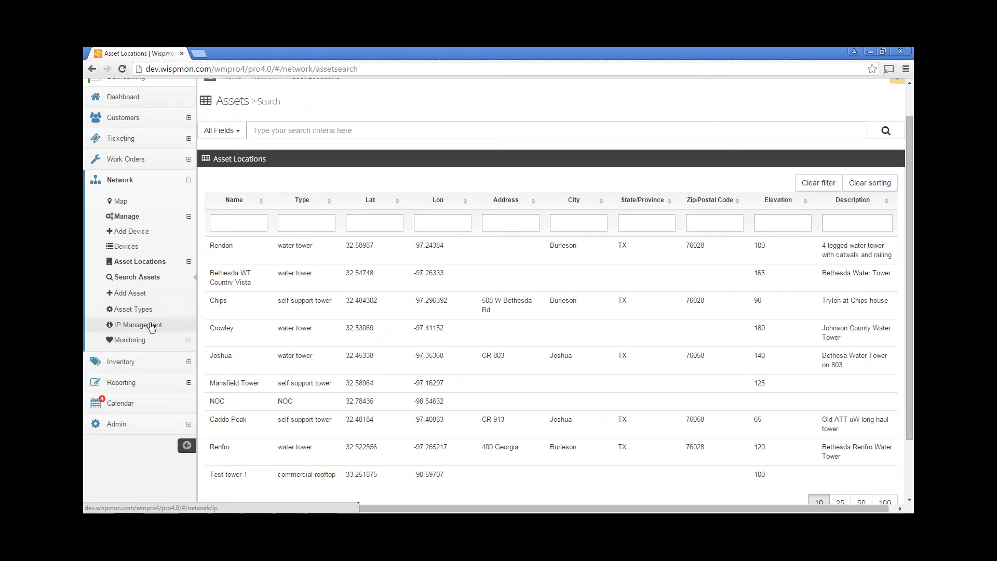
pyautogui.click(151, 324)
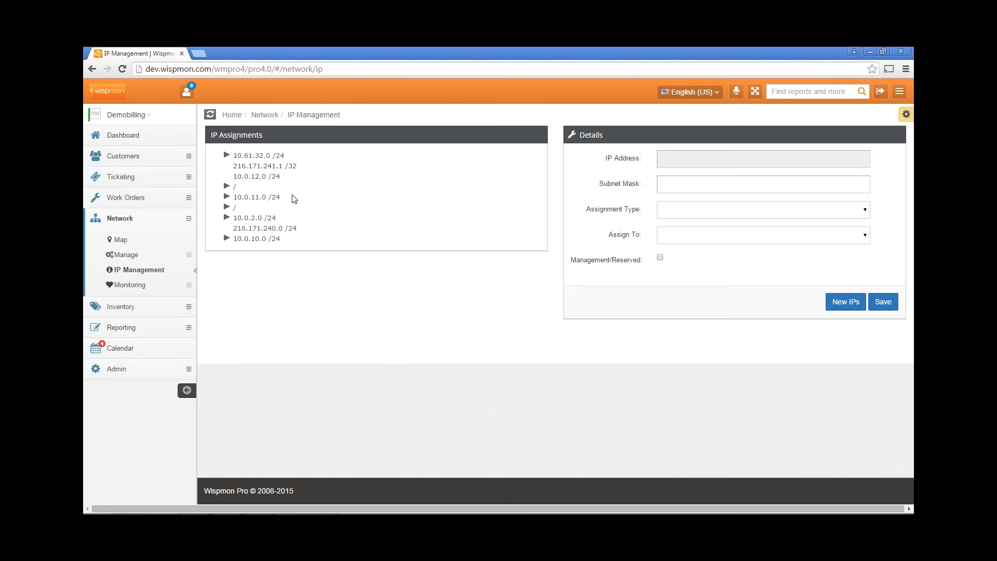
# Check the 10.0.12.0 /24 and 10.0.11.0 /24 subnet details, then open Monitoring > Search OIDs
pyautogui.click(266, 179)
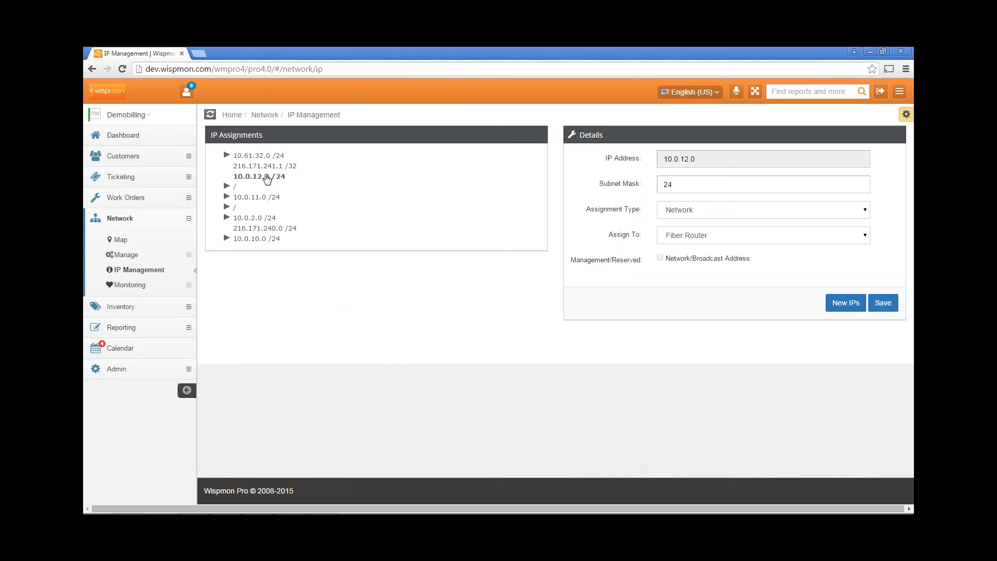
pyautogui.click(268, 202)
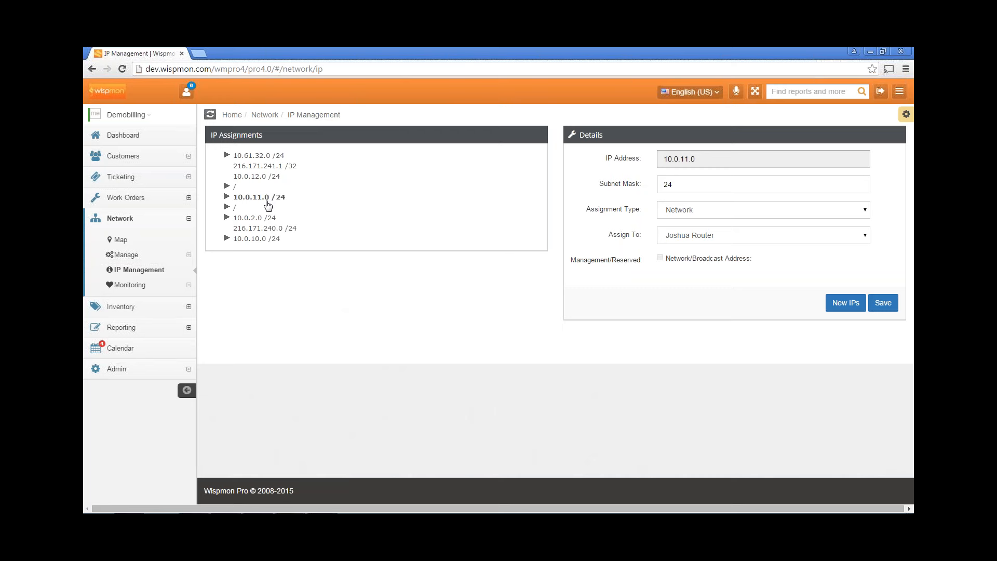
pyautogui.click(126, 287)
pyautogui.click(133, 301)
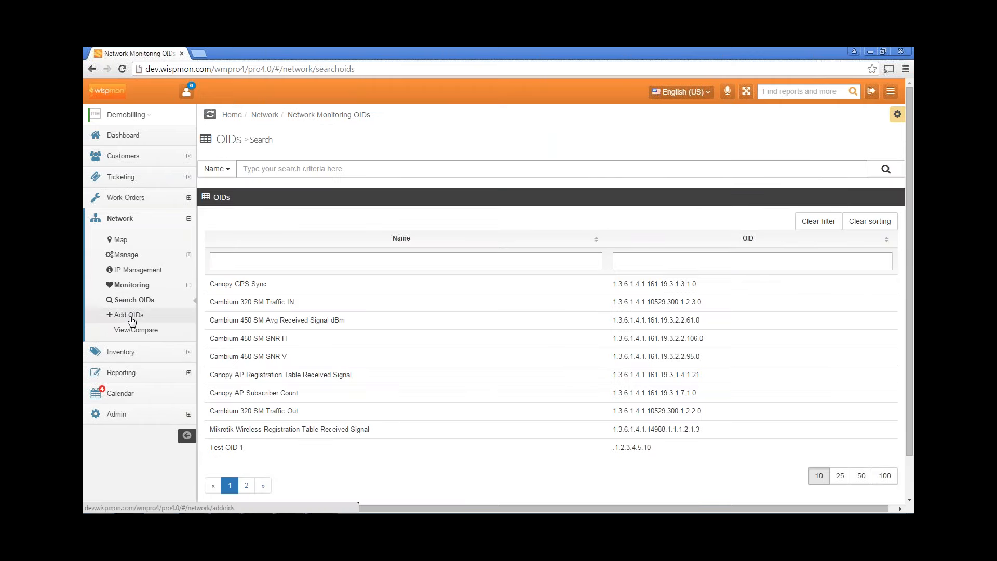
pyautogui.scroll(-1, 327, 255)
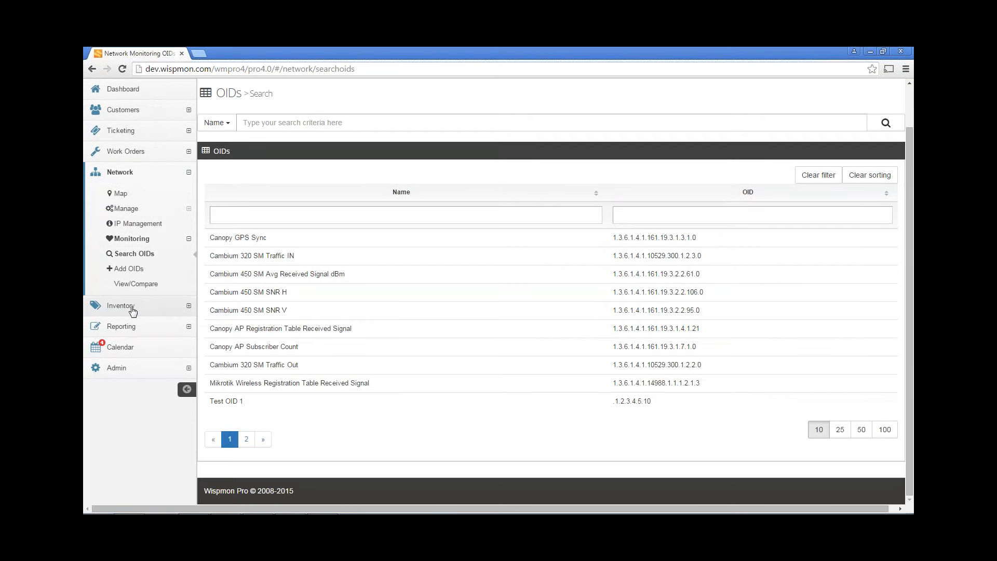
pyautogui.click(133, 308)
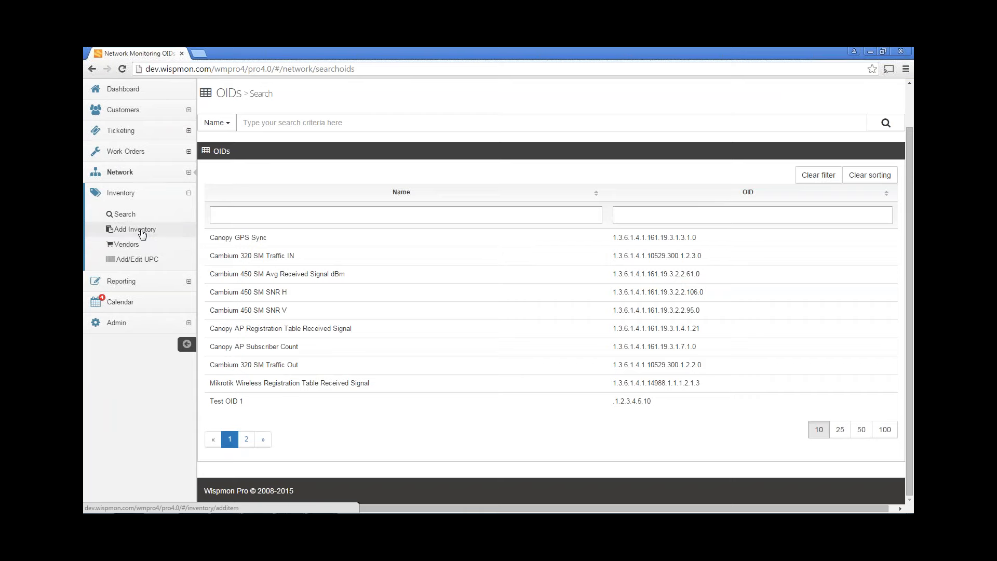
# Review the Inventory Vendors list and Add Inventory form, then open Reporting > Standard Reports
pyautogui.click(128, 245)
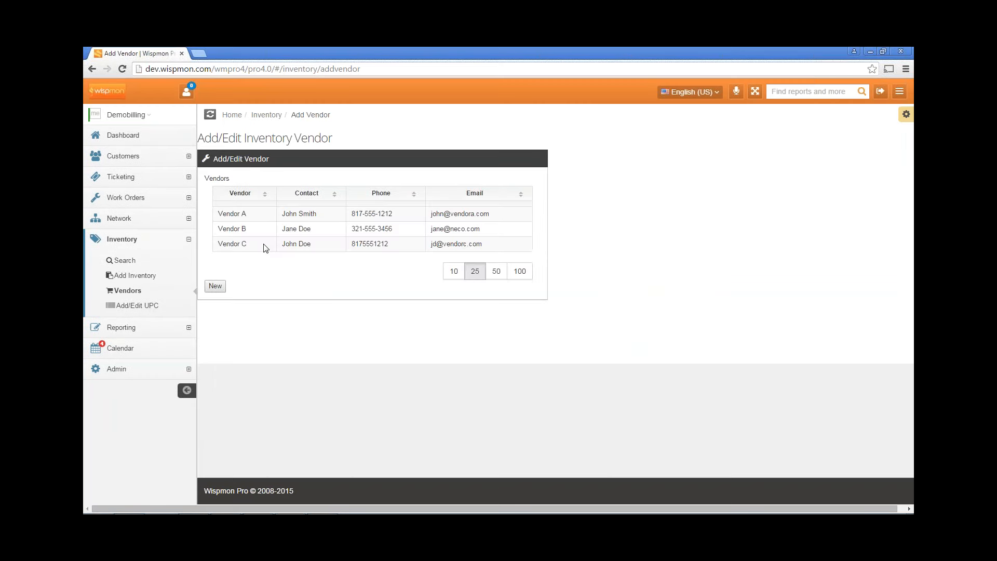
pyautogui.click(143, 278)
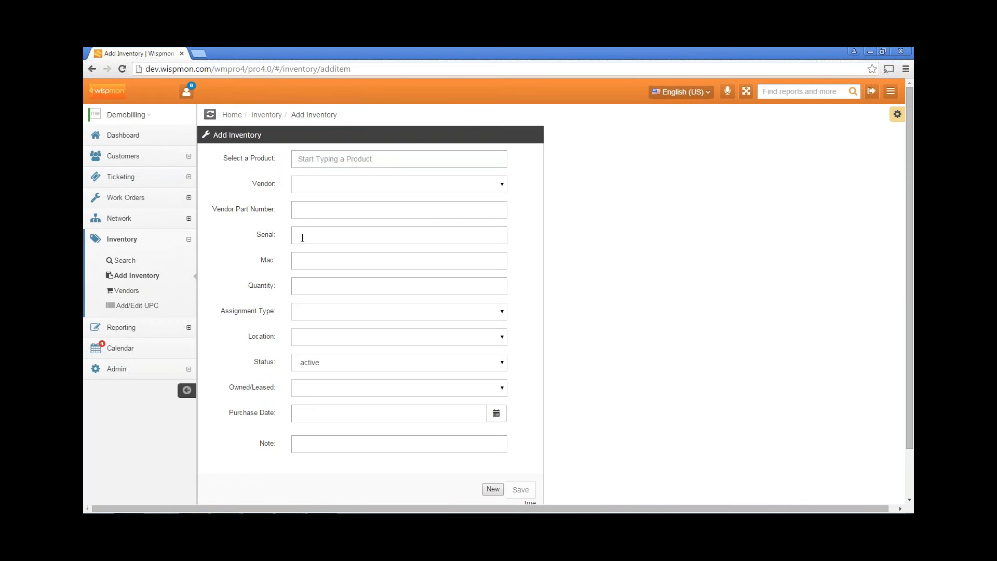
pyautogui.scroll(-1, 302, 239)
pyautogui.scroll(1, 303, 246)
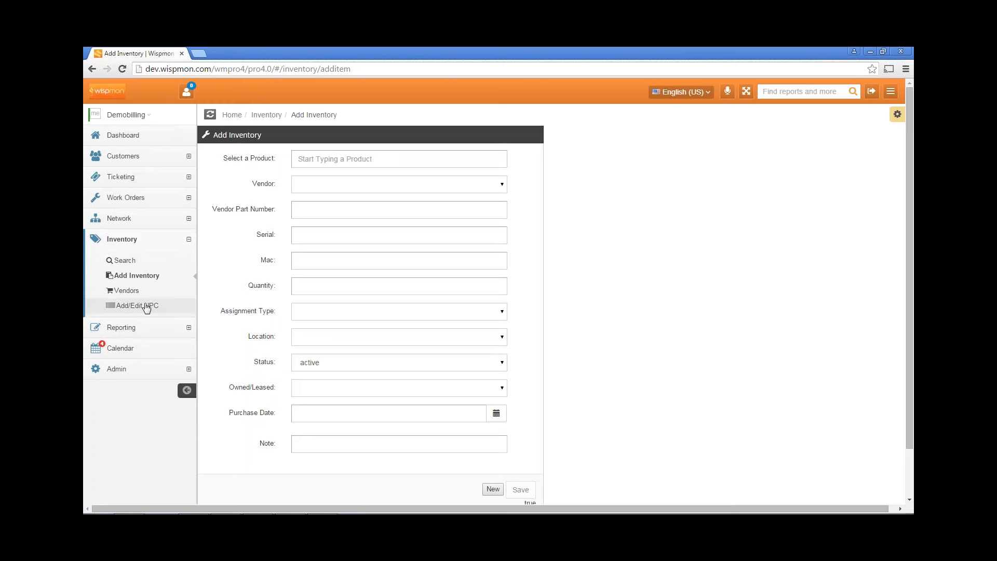
pyautogui.click(138, 292)
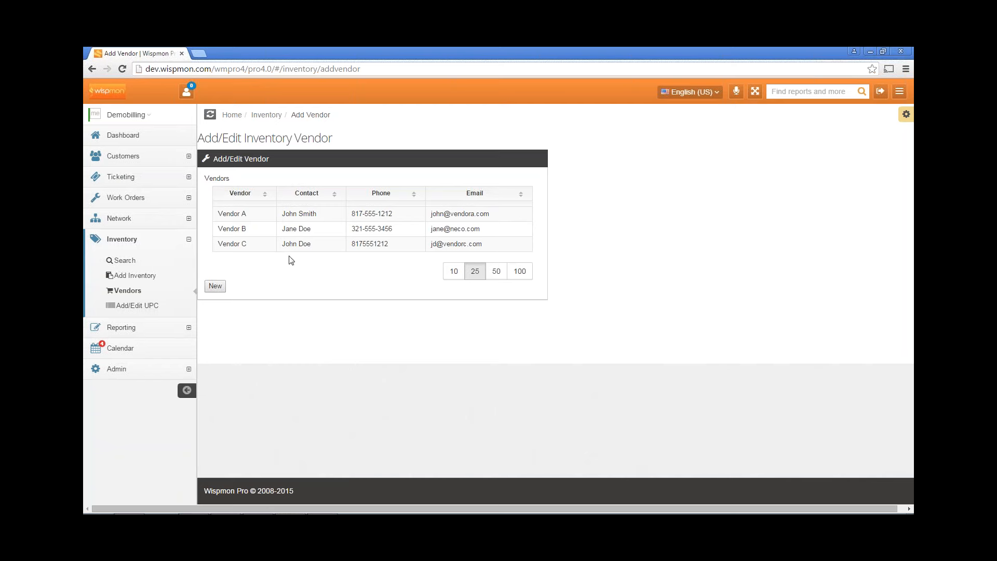
pyautogui.click(148, 328)
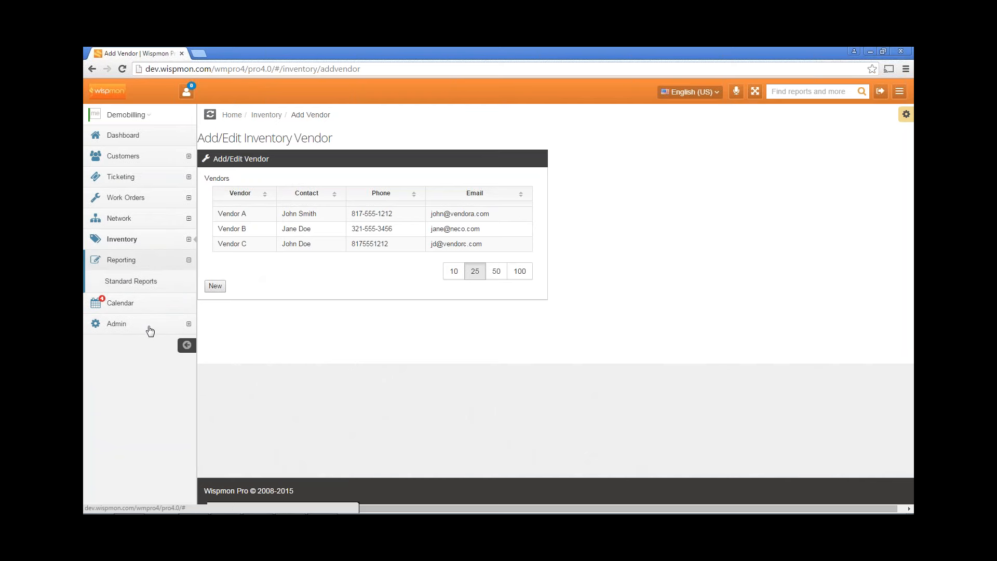
pyautogui.click(115, 289)
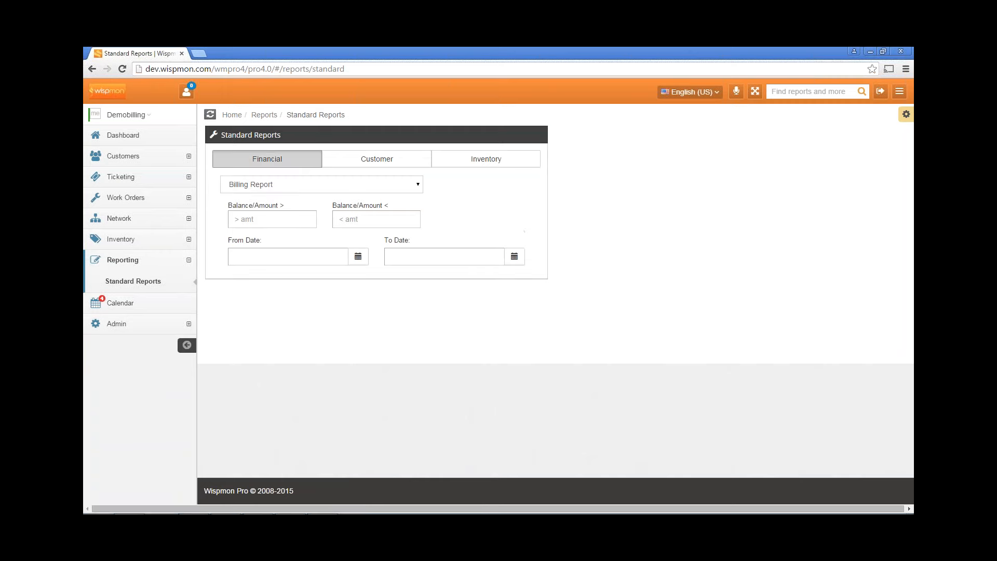
# Look through the Billing Report's financial report types, then switch to the Customer reports
pyautogui.click(282, 188)
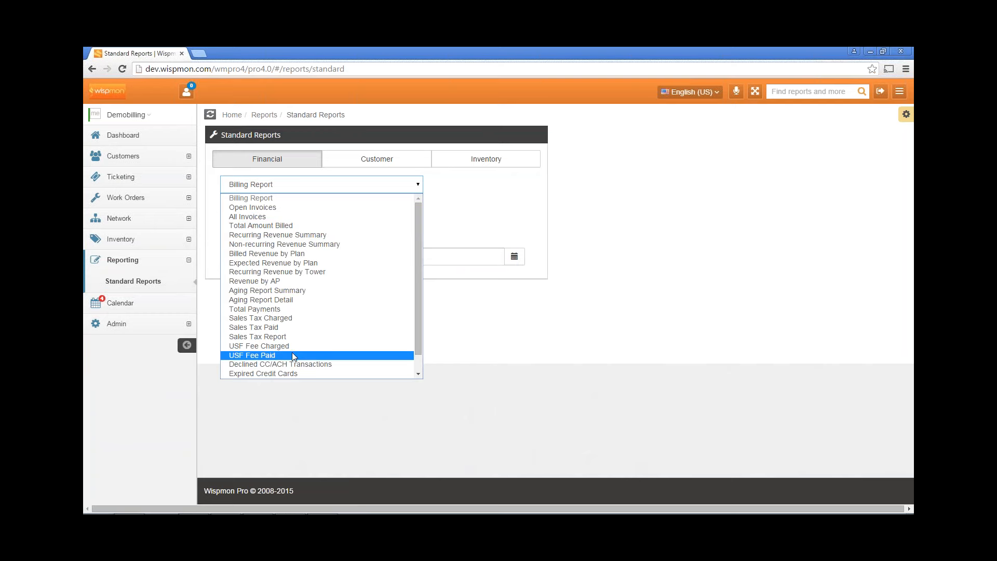
pyautogui.click(449, 210)
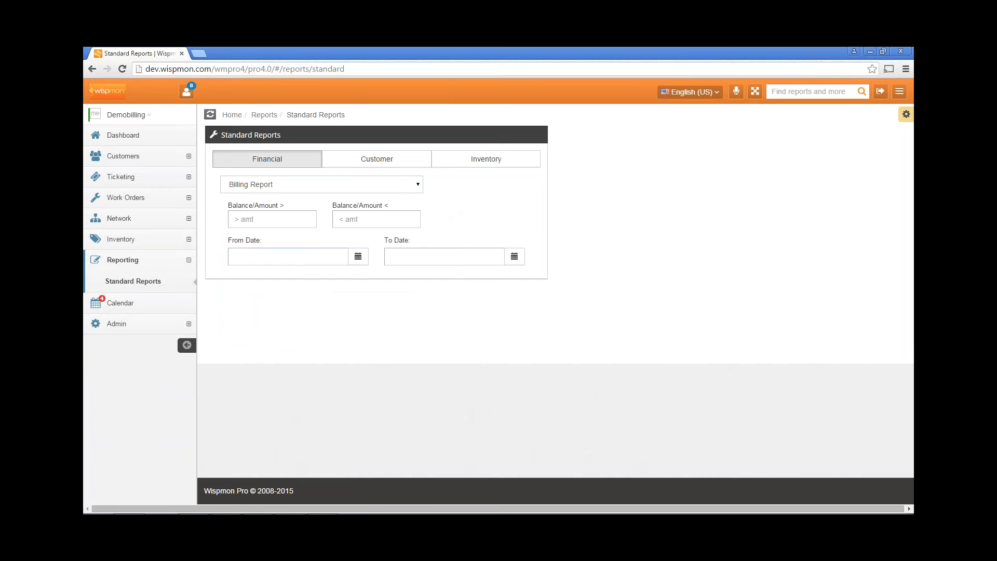
pyautogui.click(388, 161)
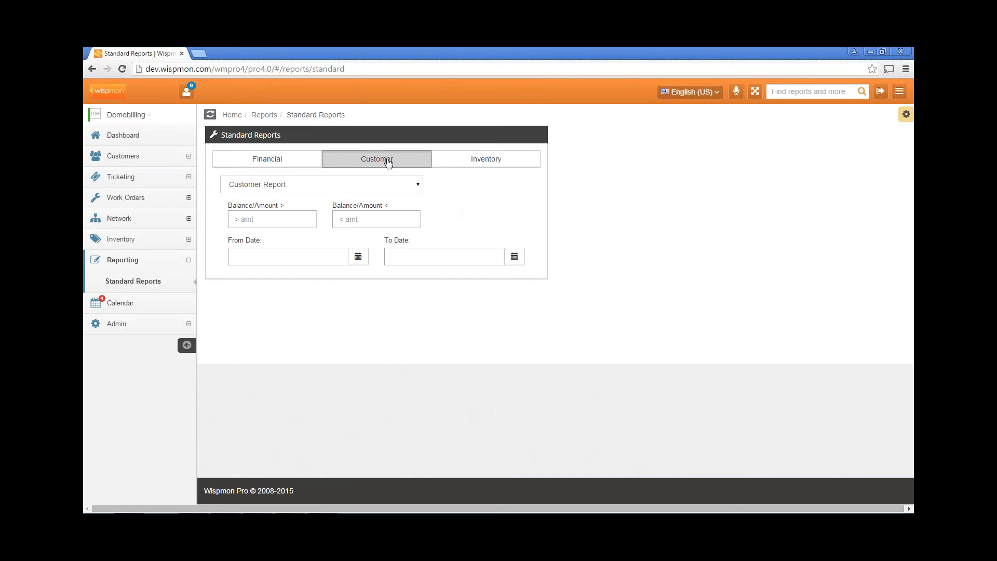
# Browse the customer and inventory report types, then open the November 2015 Calendar
pyautogui.click(323, 186)
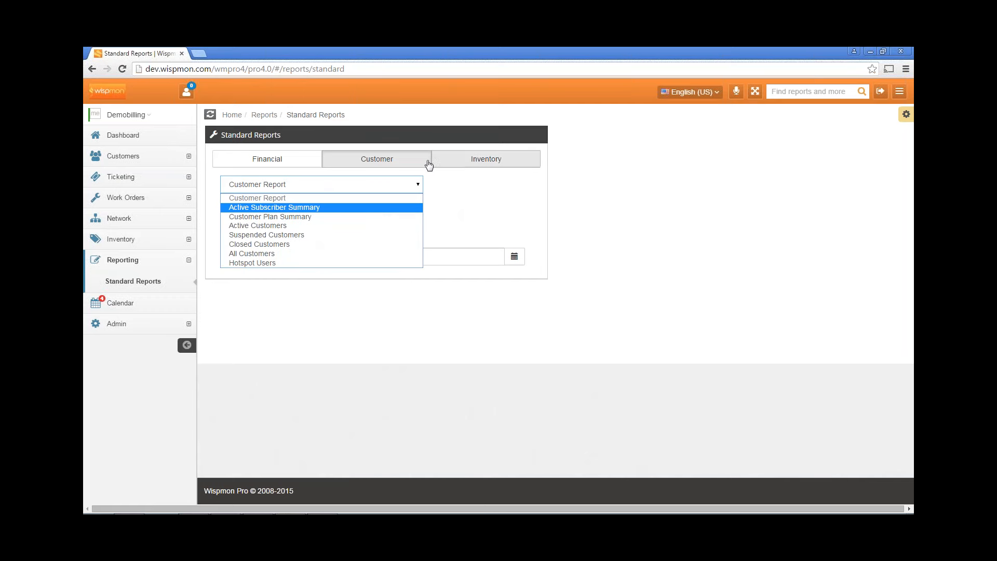
pyautogui.click(389, 165)
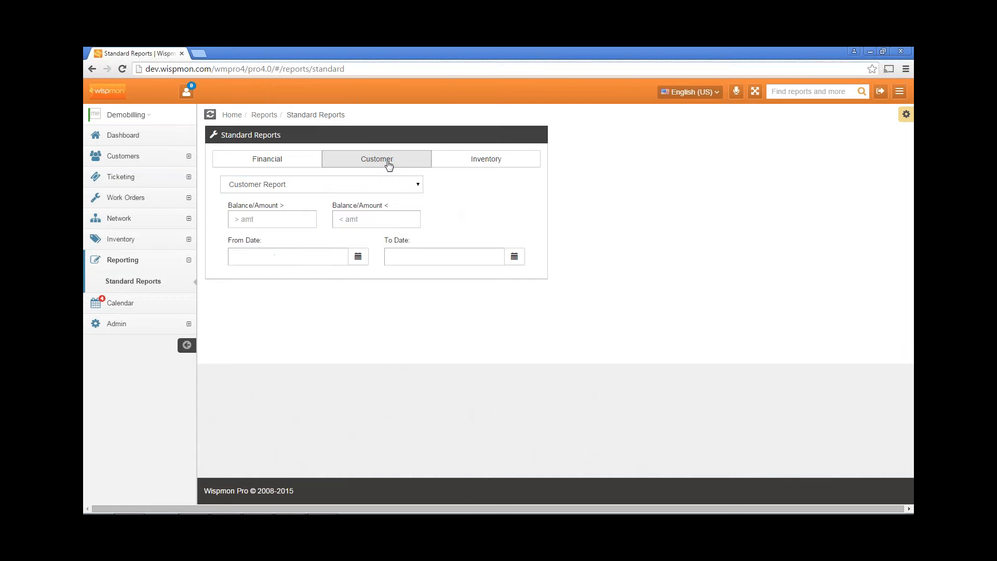
pyautogui.click(476, 164)
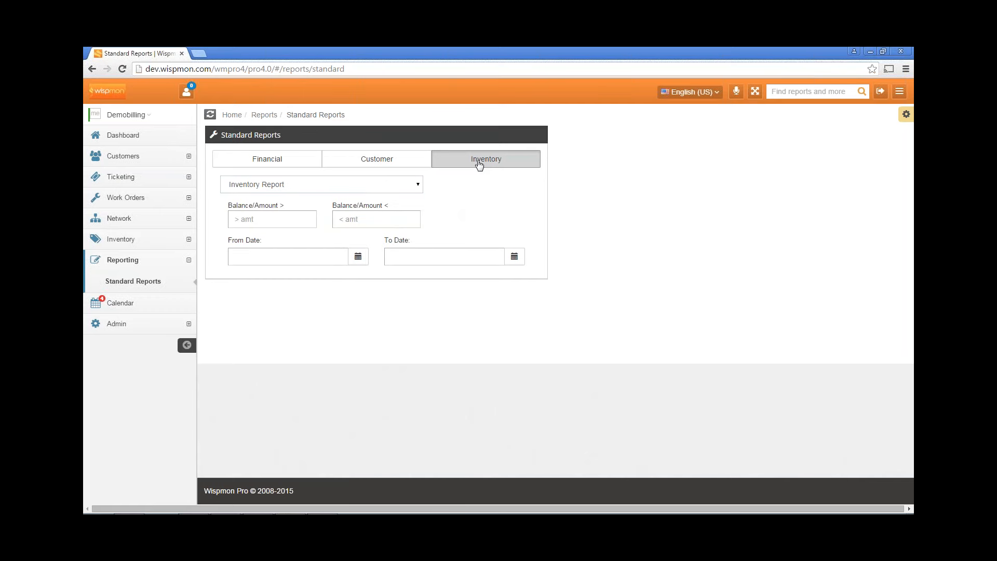
pyautogui.click(307, 188)
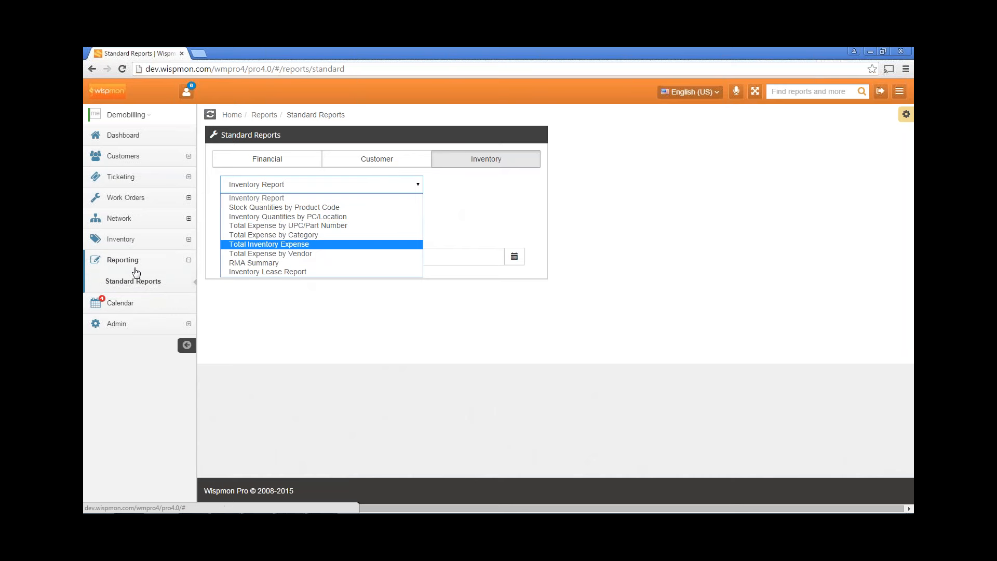
pyautogui.click(128, 304)
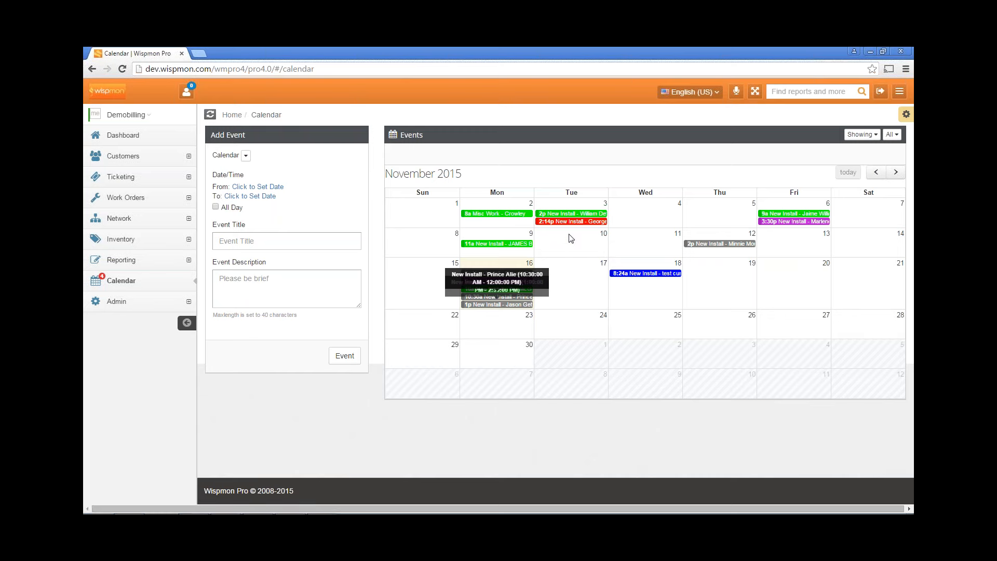
# Open the Mon 16 8 a.m. New Install event (Work Order 55) and expand Admin > Billing
pyautogui.click(496, 273)
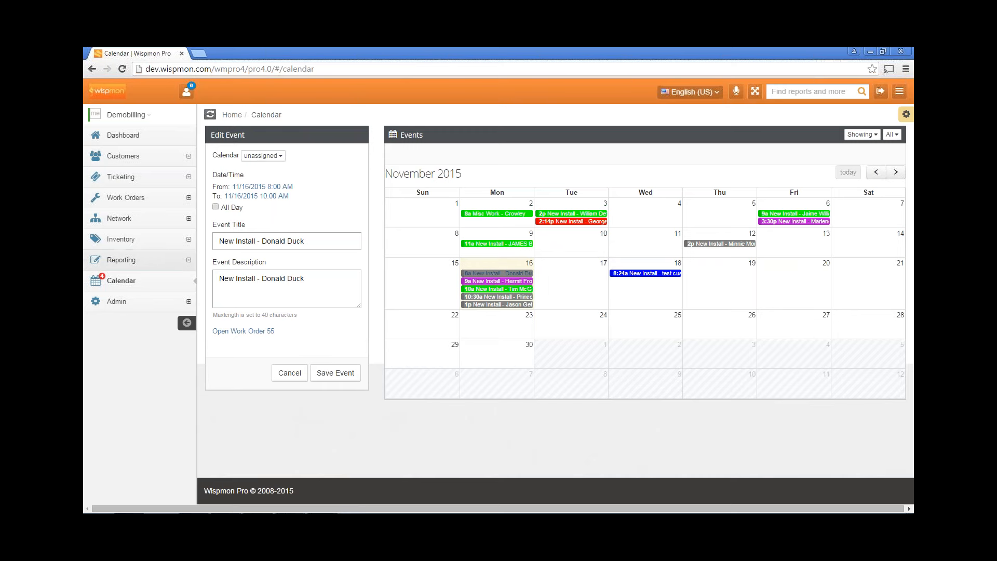
pyautogui.click(123, 302)
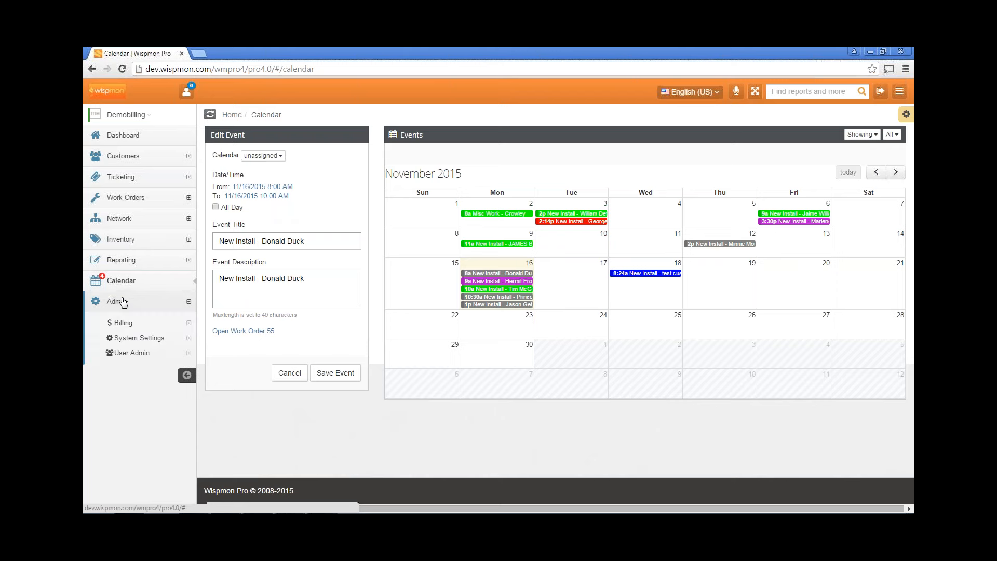
pyautogui.click(133, 325)
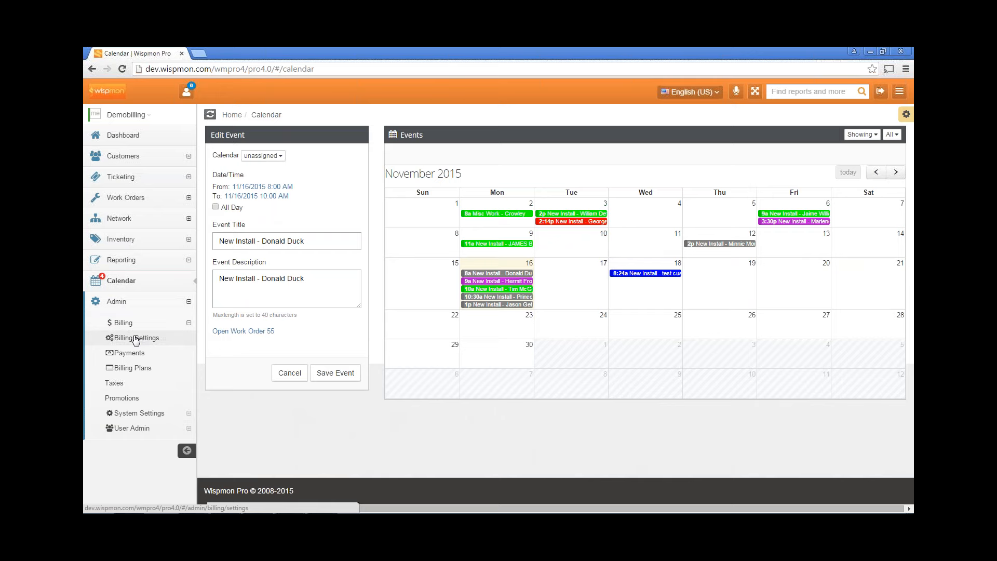
# Review Billing Settings defaults, then the Fees tab: 4.95 fees, 2.65% card fee, 0.16 USF
pyautogui.click(136, 339)
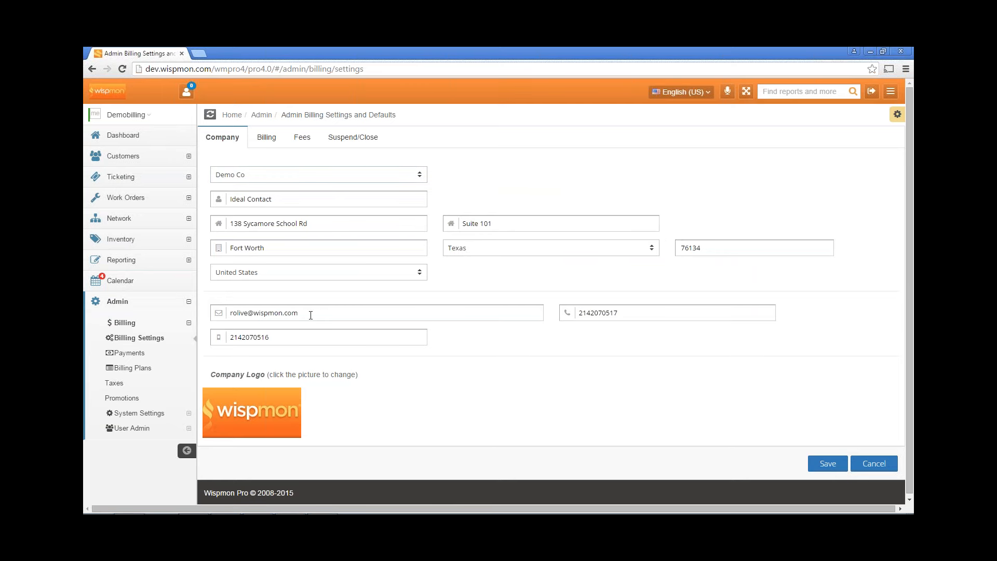
pyautogui.click(266, 137)
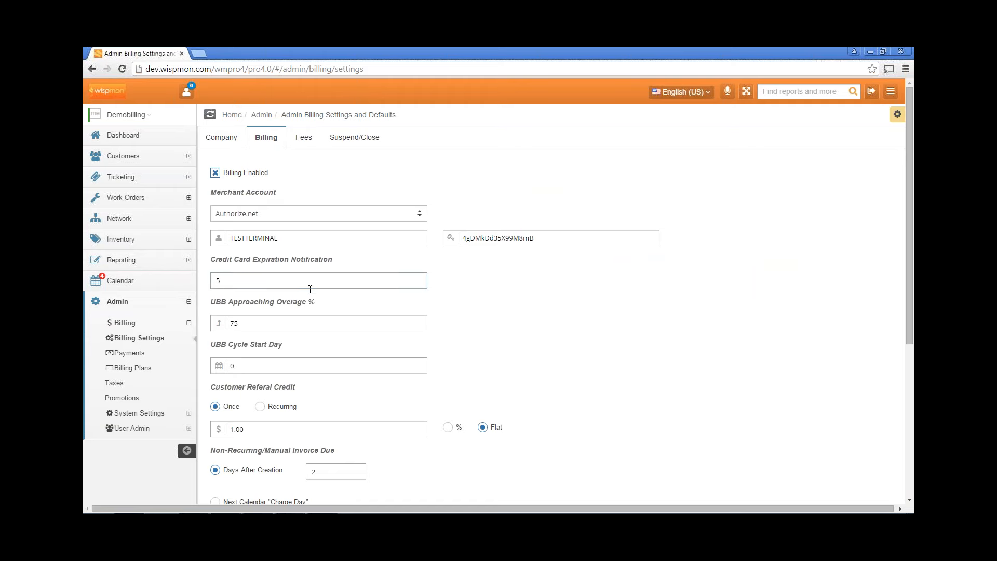
pyautogui.scroll(-1, 313, 303)
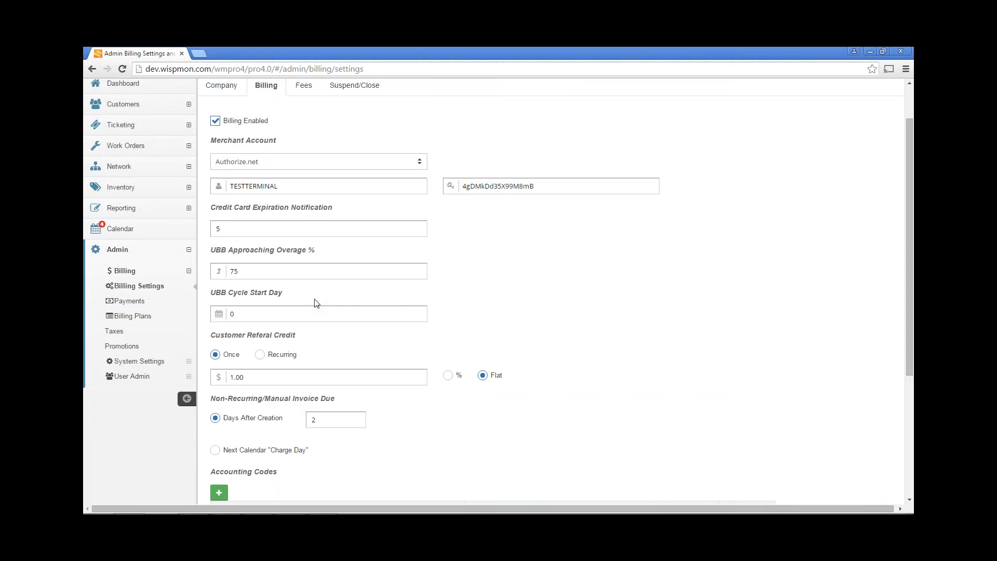
pyautogui.scroll(1, 312, 301)
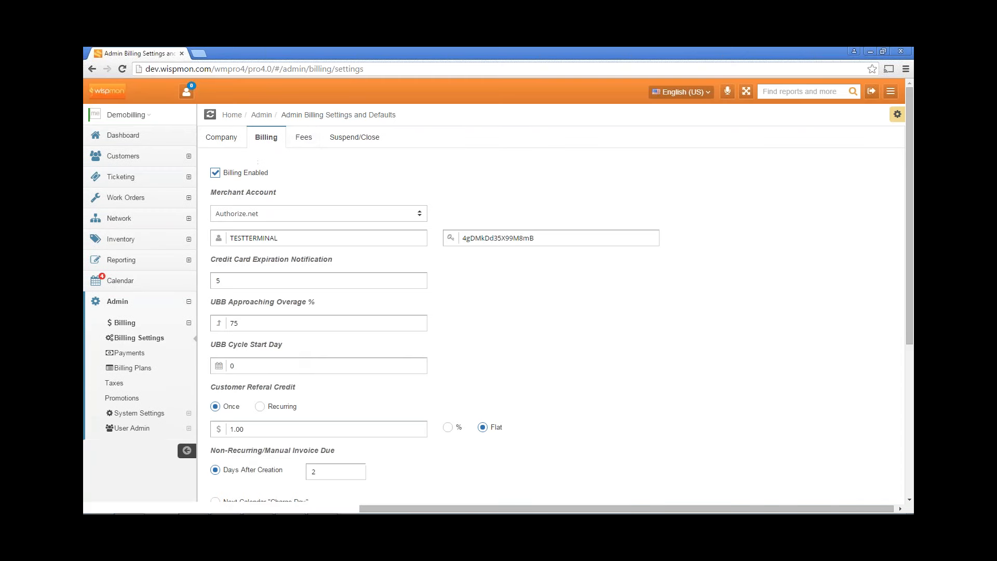
pyautogui.click(304, 137)
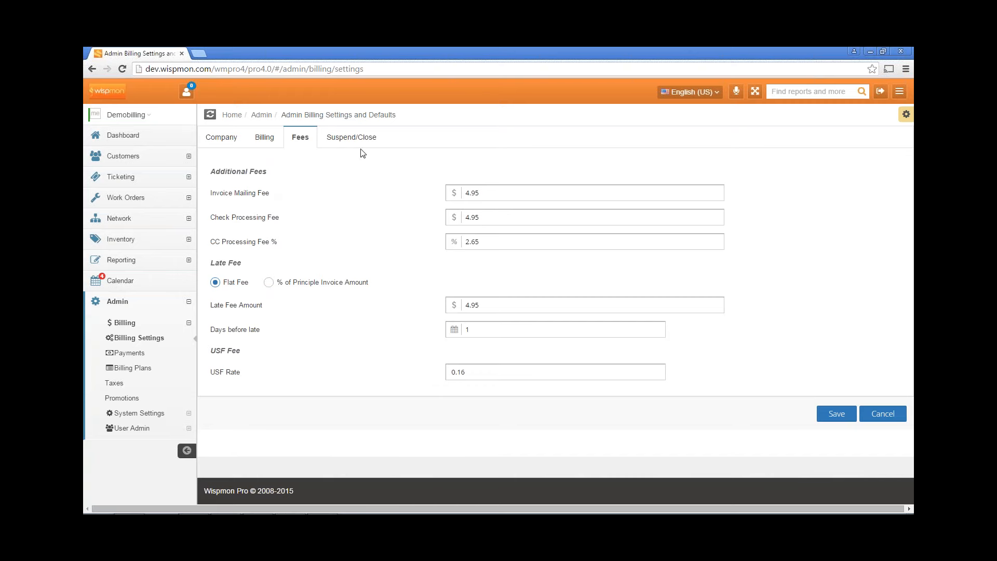
# Inspect the Suspend/Close defaults, including the 19.00 business reconnect fee, then open Payments
pyautogui.click(352, 139)
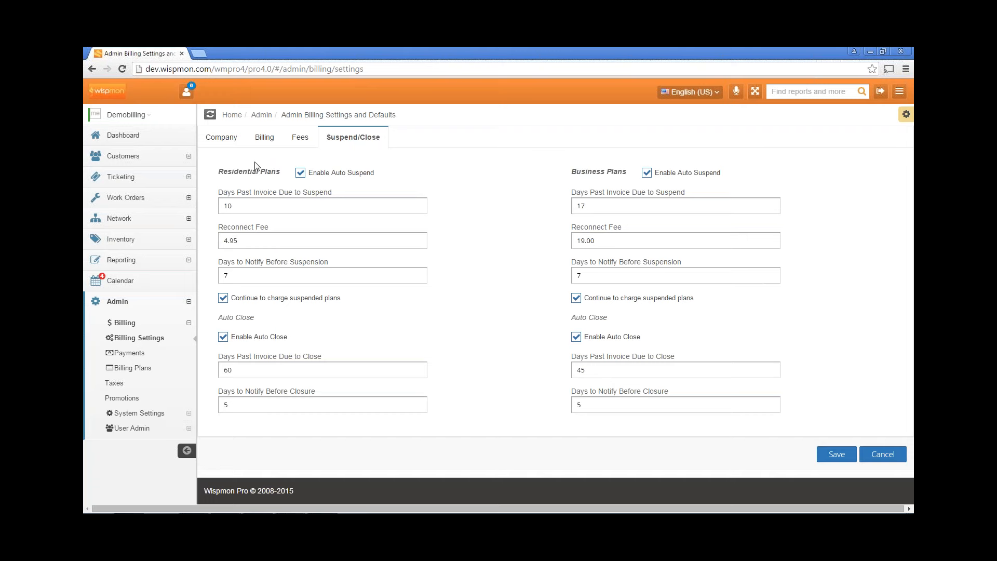
pyautogui.click(261, 206)
pyautogui.click(589, 207)
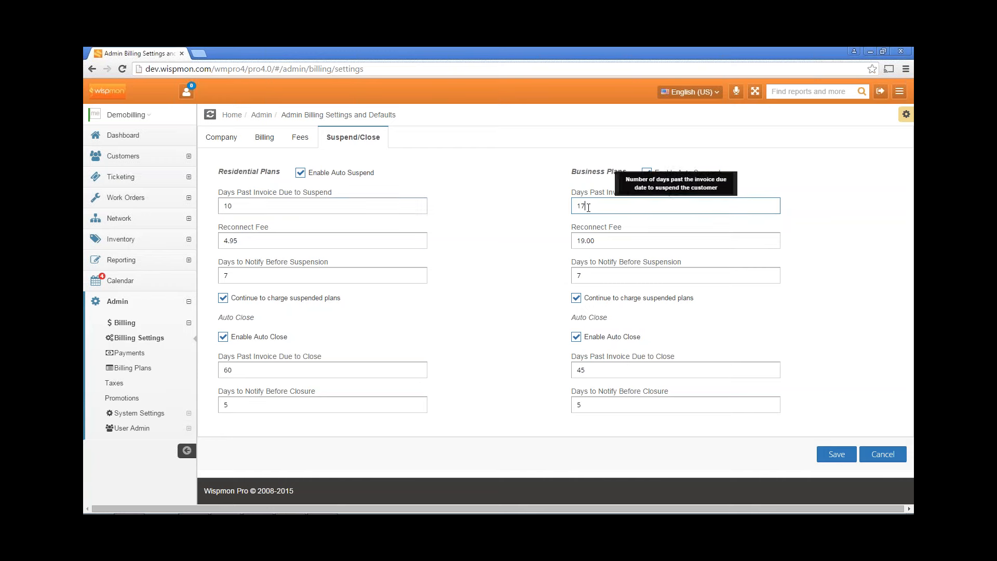
pyautogui.click(316, 242)
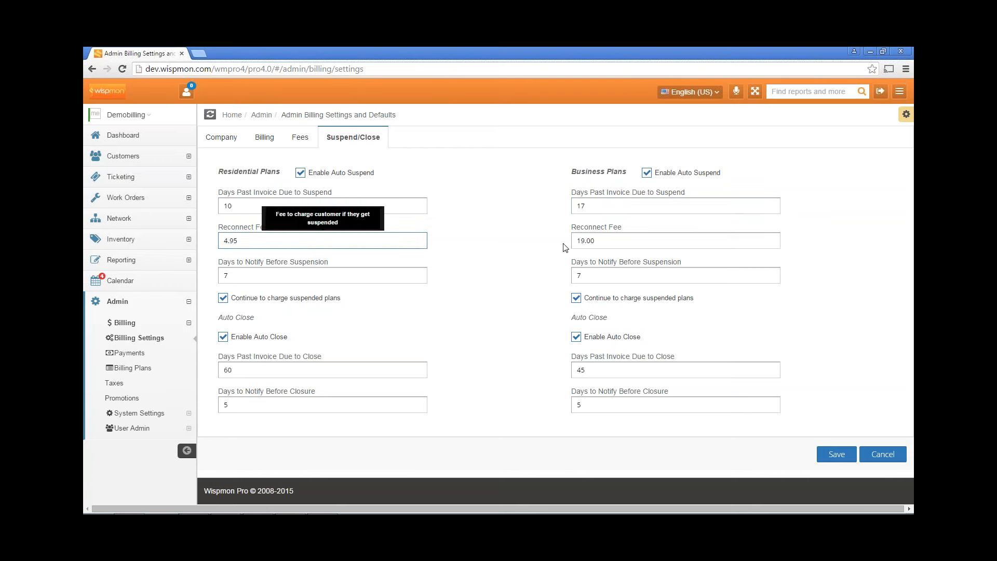
pyautogui.click(617, 240)
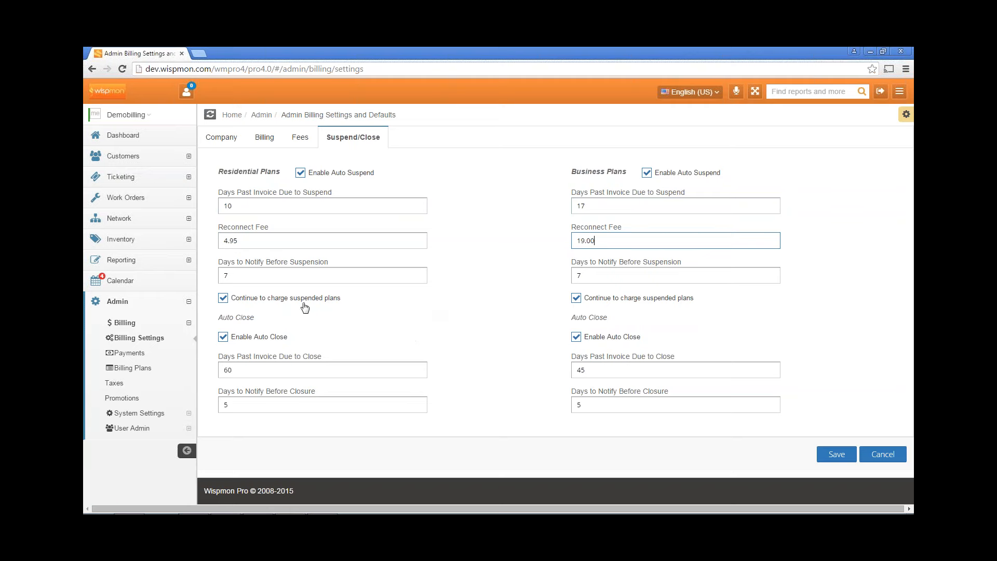
pyautogui.click(126, 354)
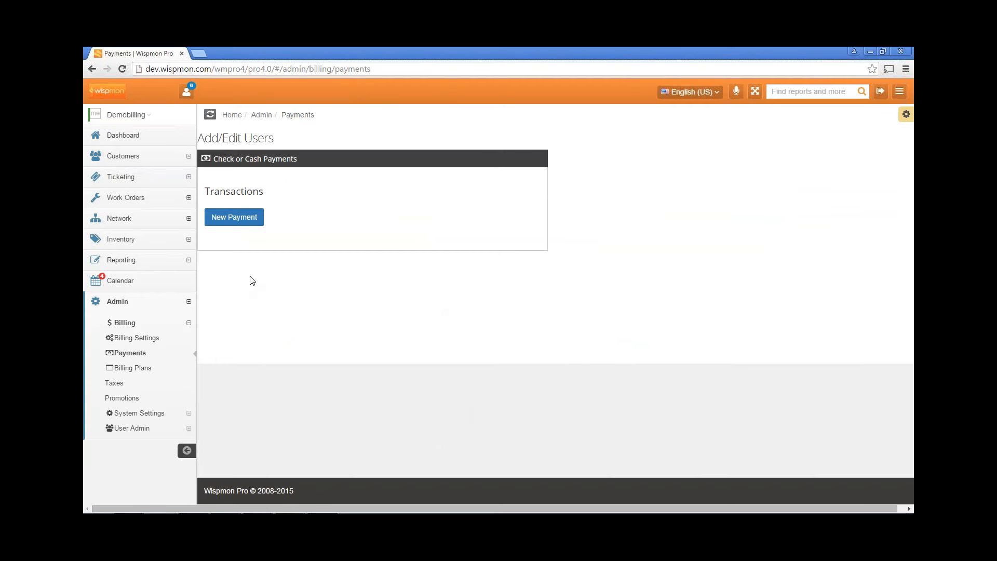
# Start a new Check Payment and pick the matching customer from the name search
pyautogui.click(231, 220)
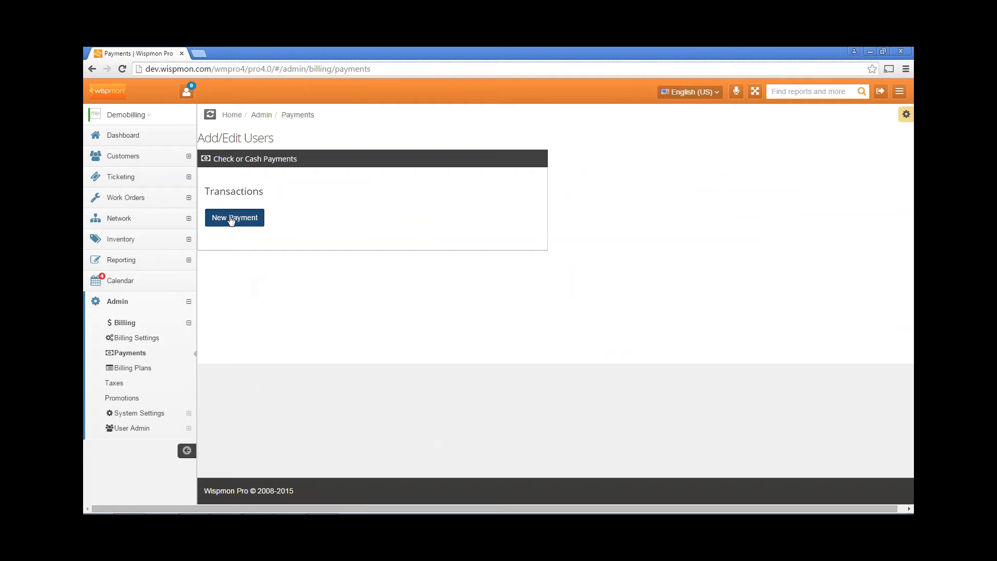
pyautogui.click(306, 253)
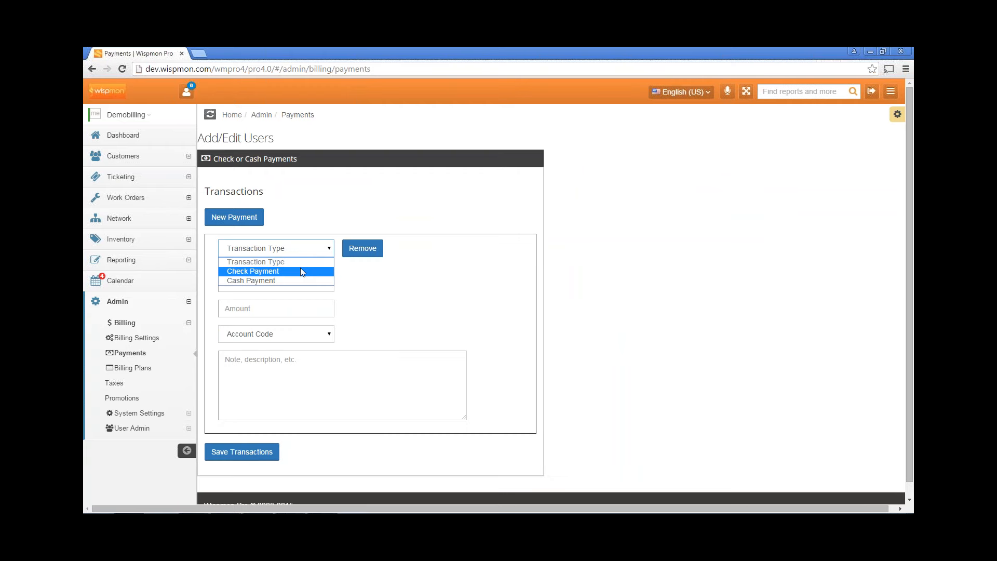
pyautogui.click(301, 271)
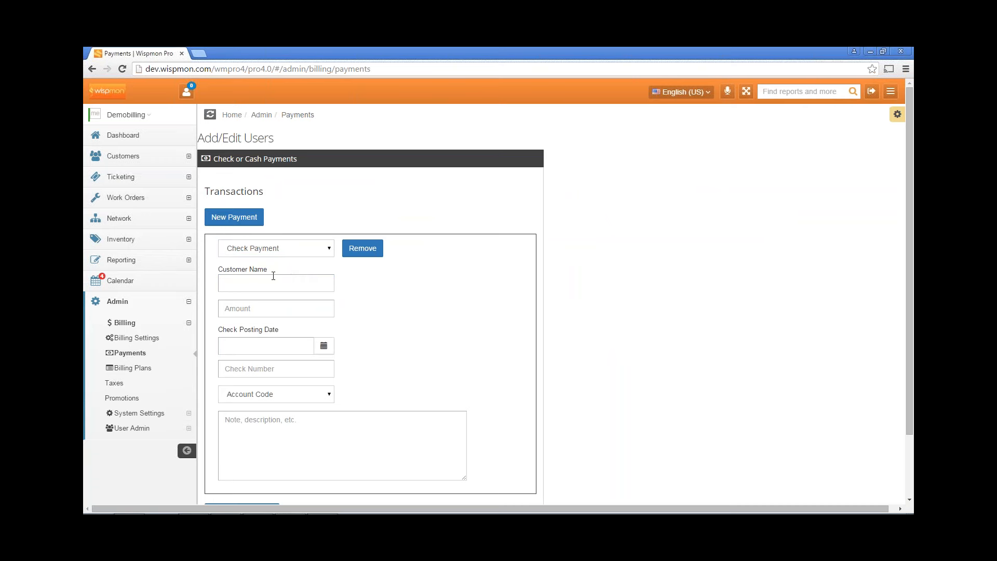
pyautogui.click(273, 277)
pyautogui.write('way')
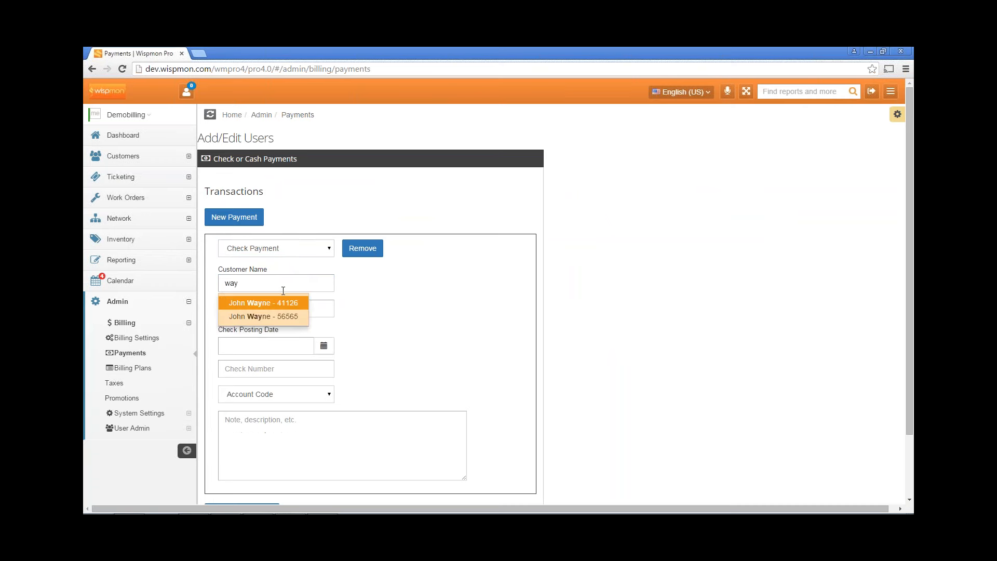
pyautogui.click(265, 316)
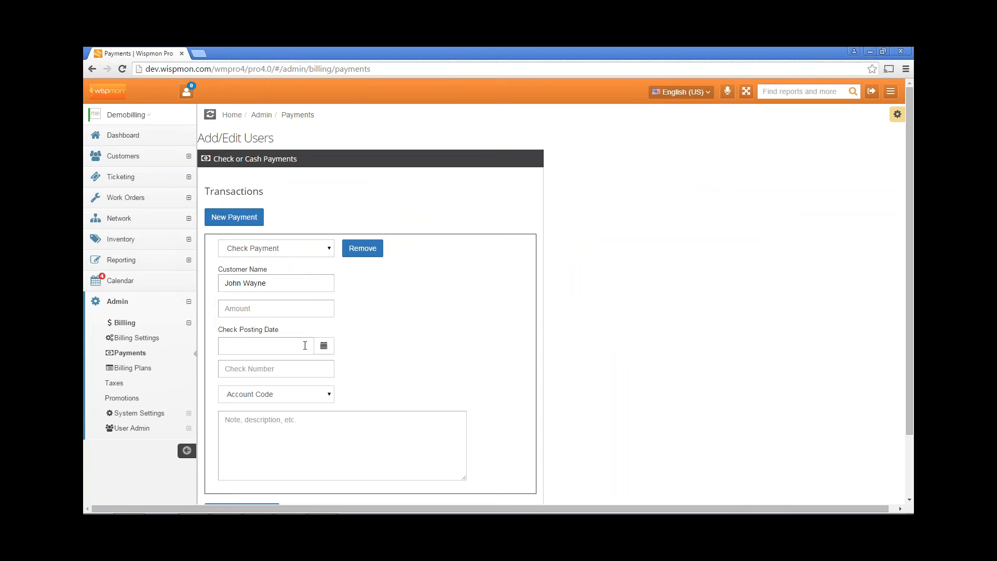
# Assign account code PMT-100 - Check Payment, then add a second blank payment entry
pyautogui.click(324, 345)
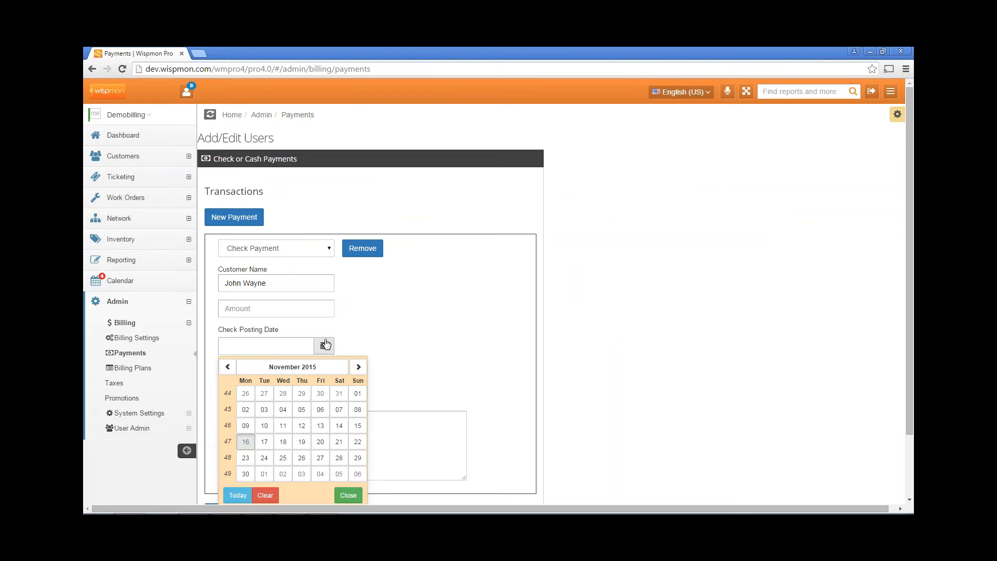
pyautogui.click(356, 335)
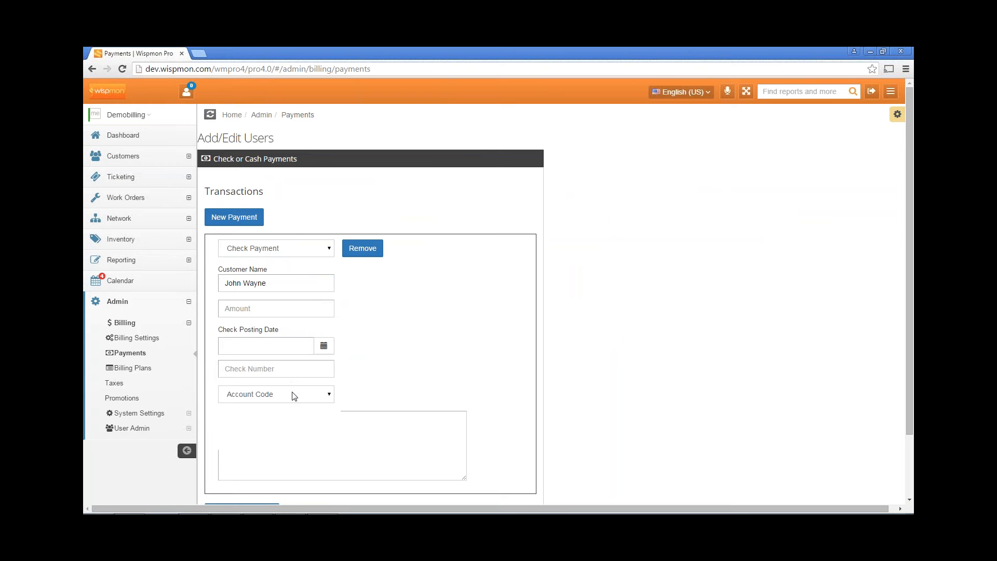
pyautogui.click(294, 396)
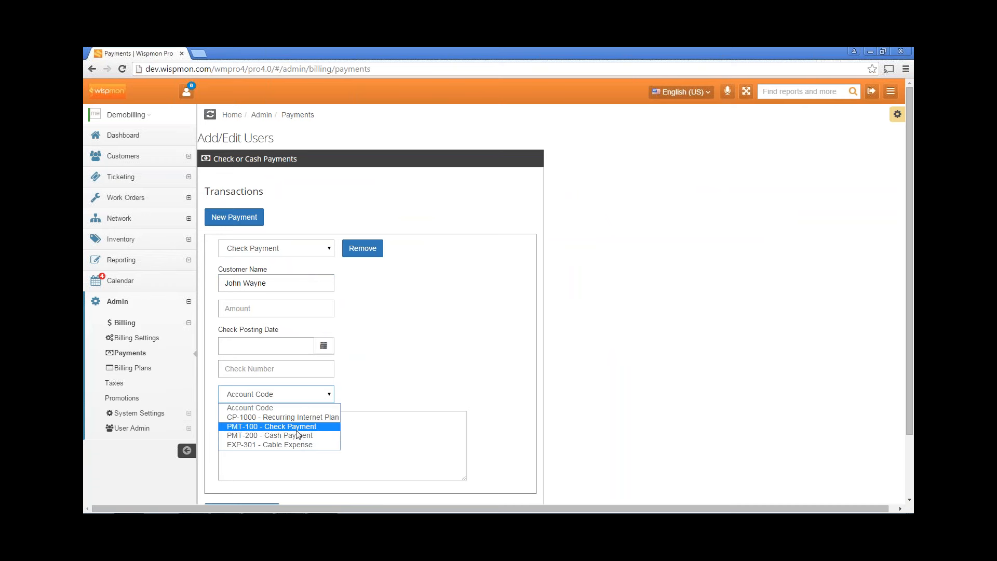
pyautogui.click(296, 429)
pyautogui.click(312, 428)
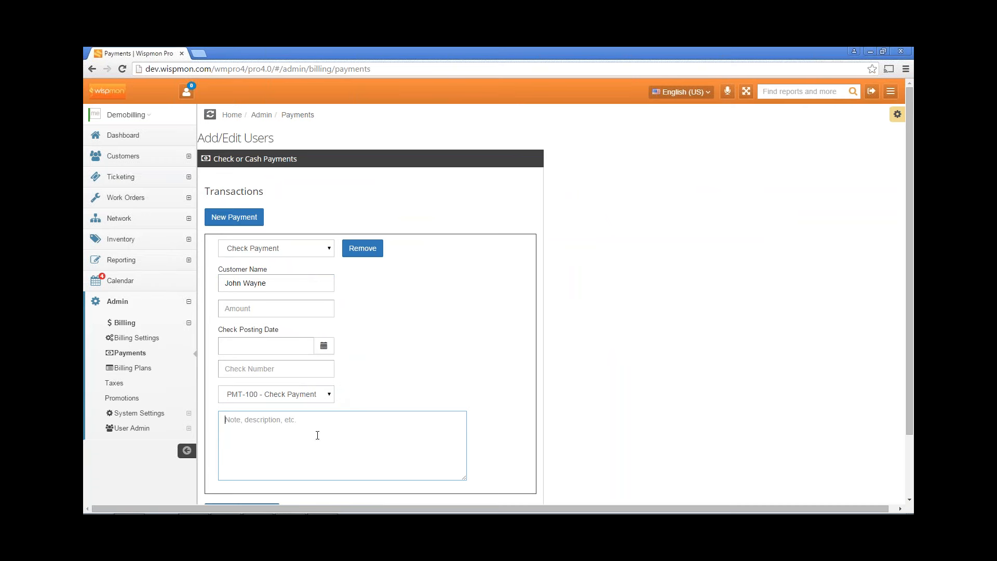
pyautogui.click(240, 221)
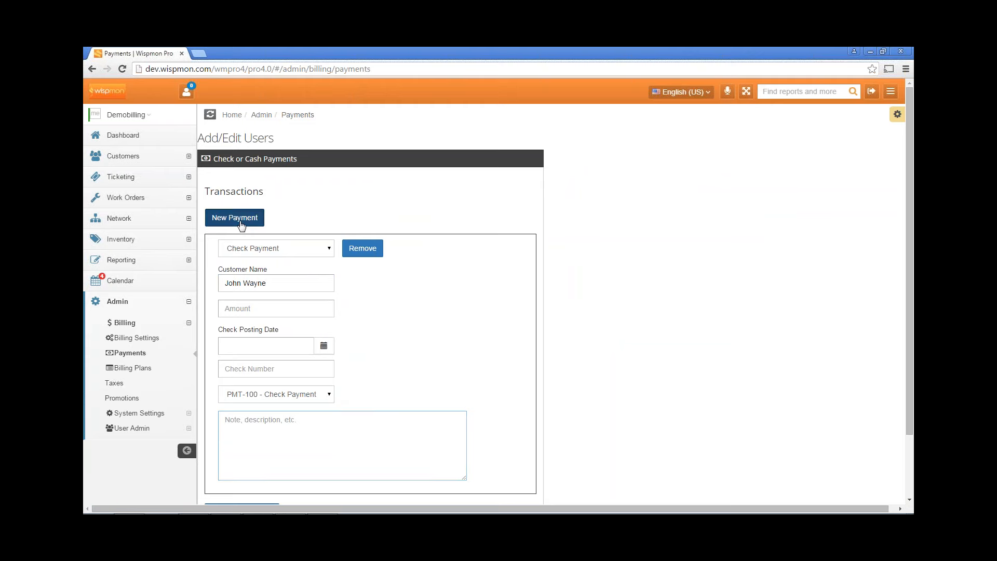
pyautogui.scroll(-2, 420, 348)
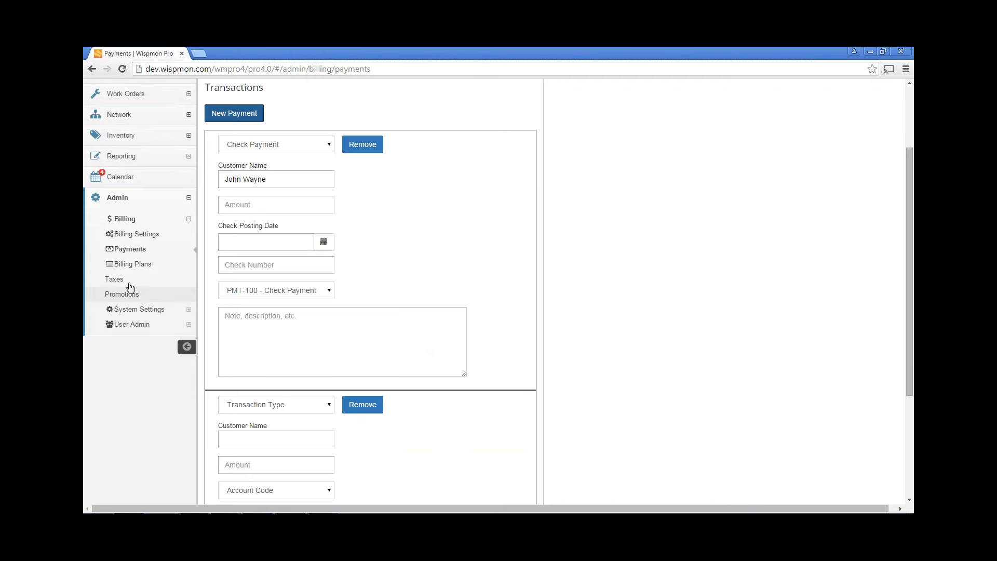
# Open the Tax Groups list, e.g. Linn County Internet Tax at .070000 and TX State Sales Tax at .062500
pyautogui.click(120, 281)
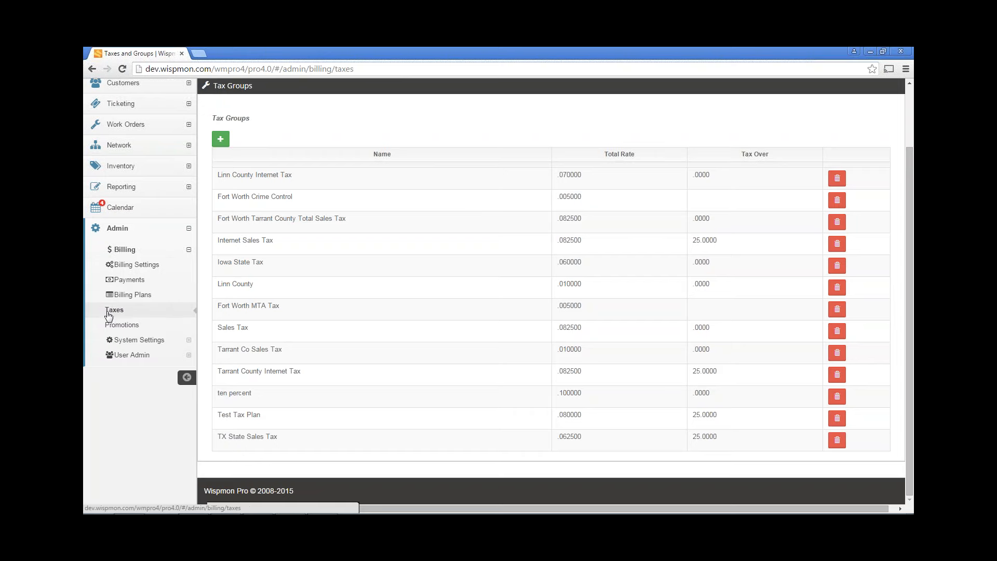
# Show the Promotions list (Free Install 199.00, Nov Promo 39.95) and expand System Settings
pyautogui.click(117, 326)
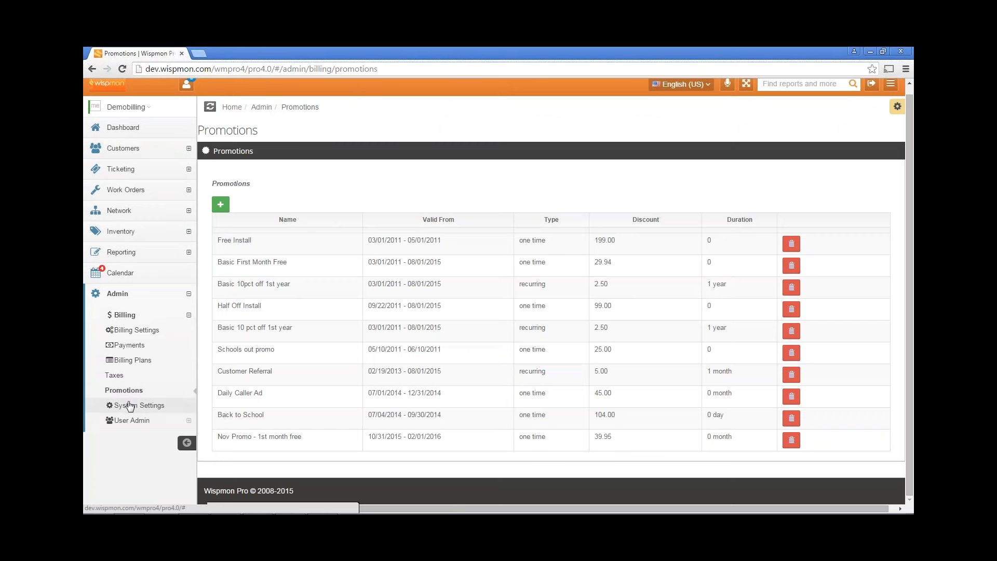
pyautogui.click(134, 406)
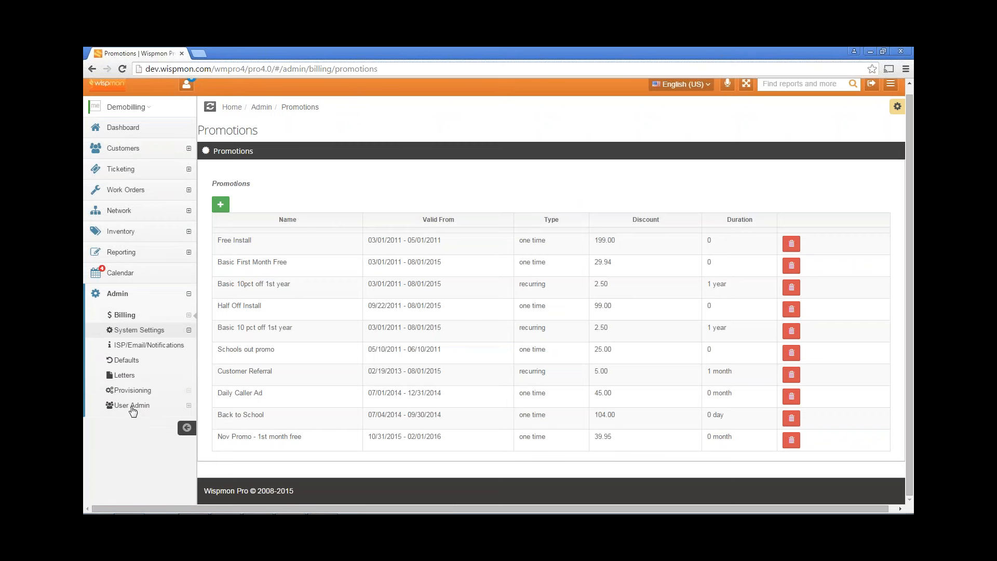
pyautogui.click(155, 347)
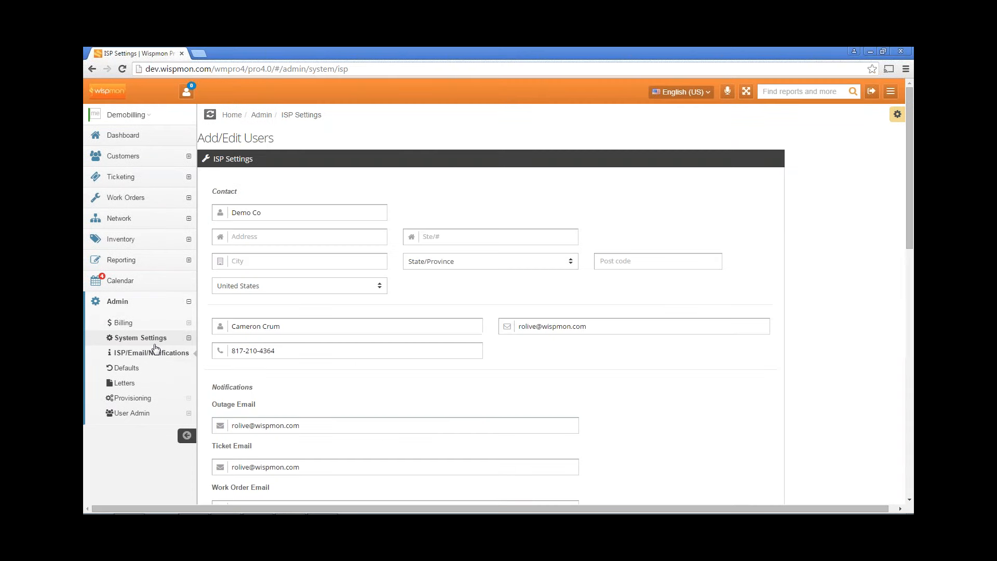
pyautogui.scroll(-1, 376, 370)
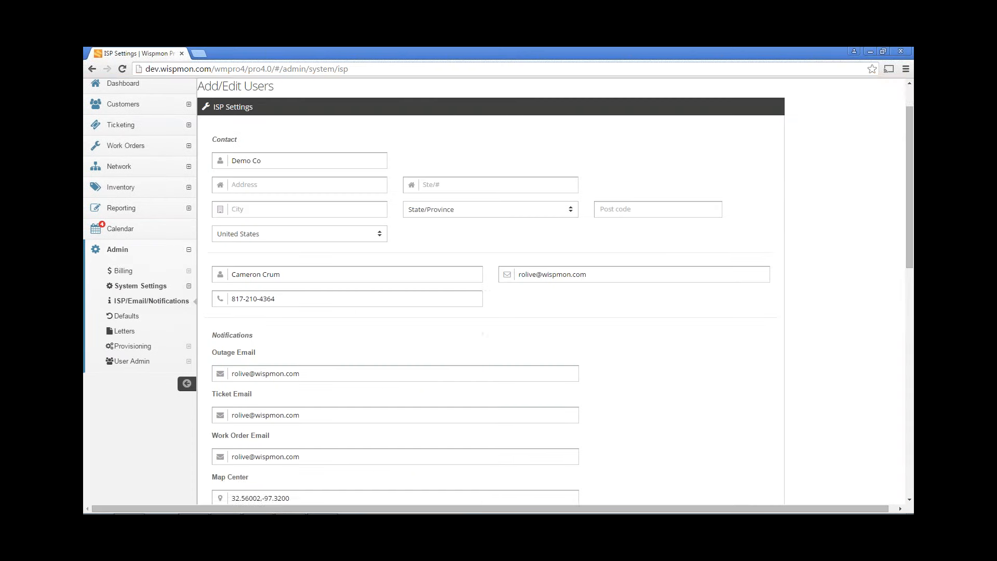
pyautogui.scroll(-1, 376, 370)
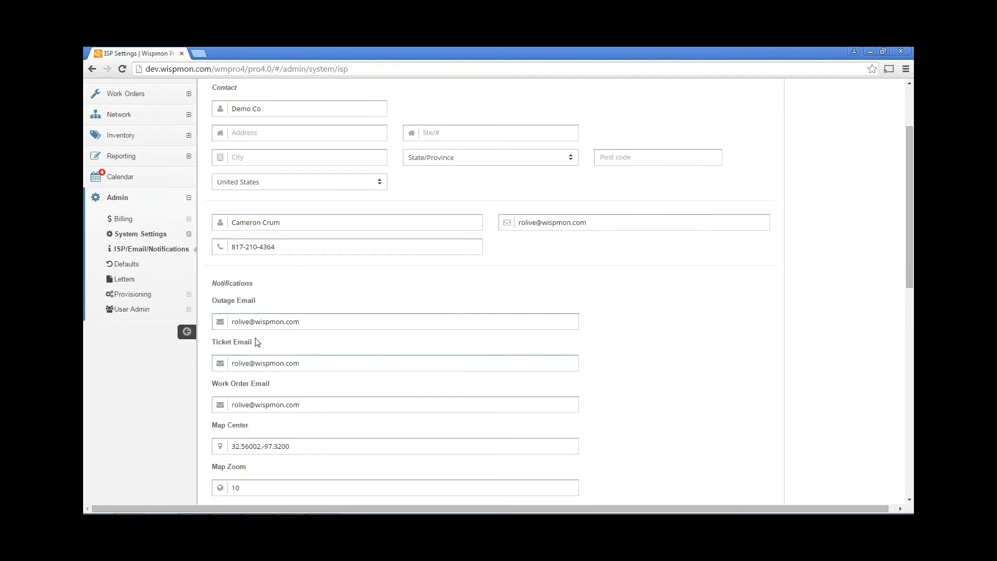
pyautogui.scroll(-1, 289, 347)
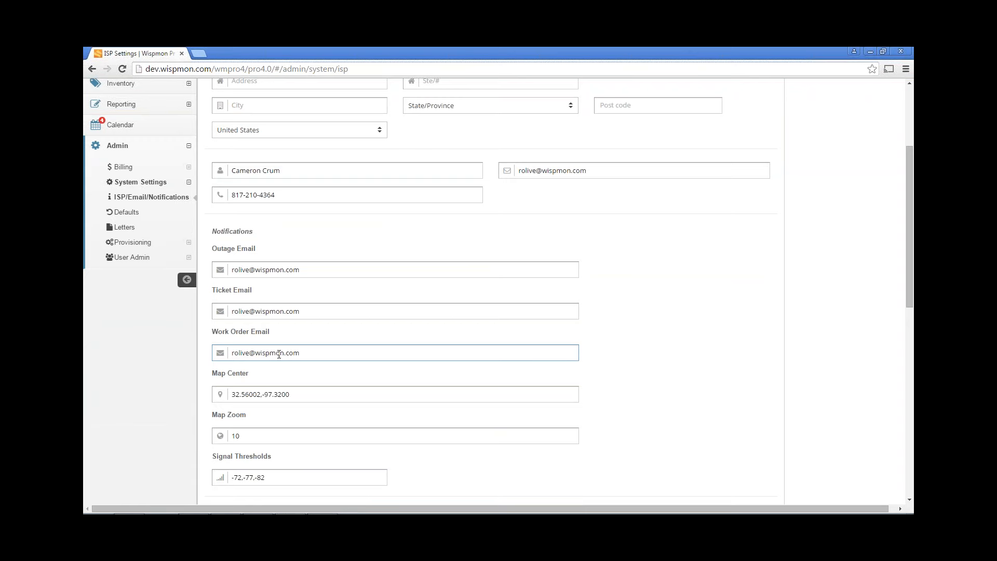
pyautogui.scroll(-1, 279, 354)
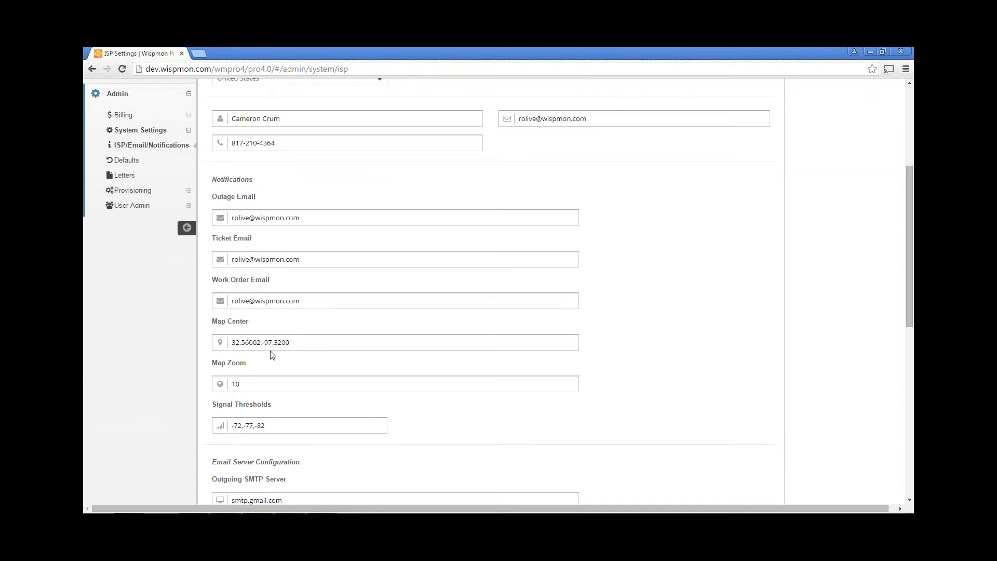
pyautogui.scroll(-2, 311, 358)
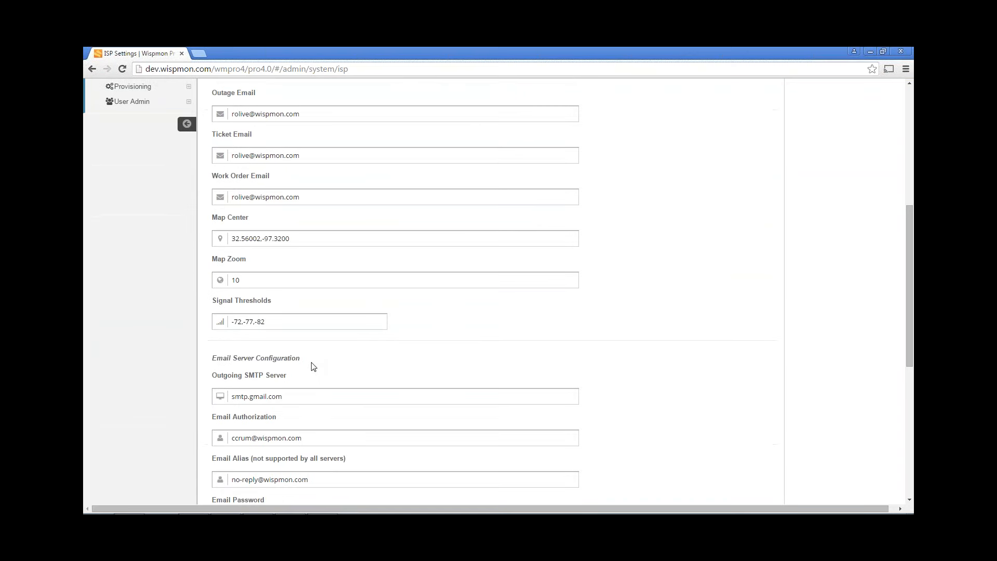
pyautogui.scroll(-1, 314, 365)
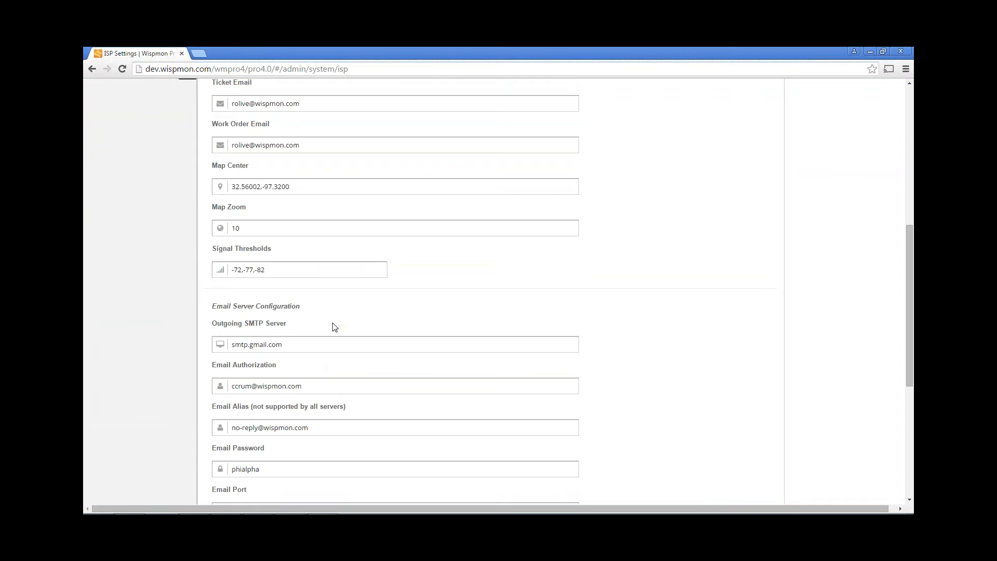
pyautogui.scroll(-2, 334, 327)
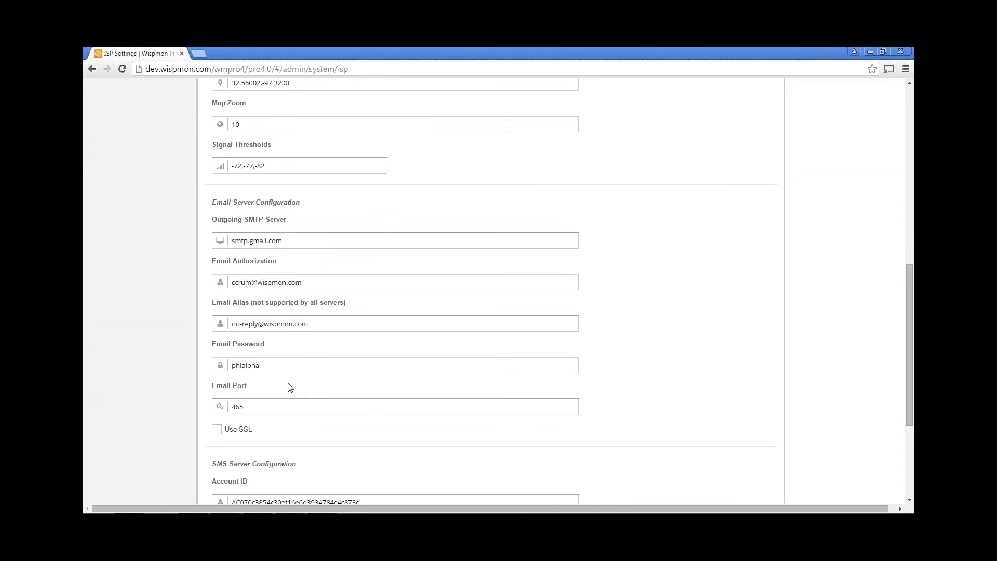
pyautogui.scroll(-1, 289, 387)
pyautogui.scroll(-3, 289, 384)
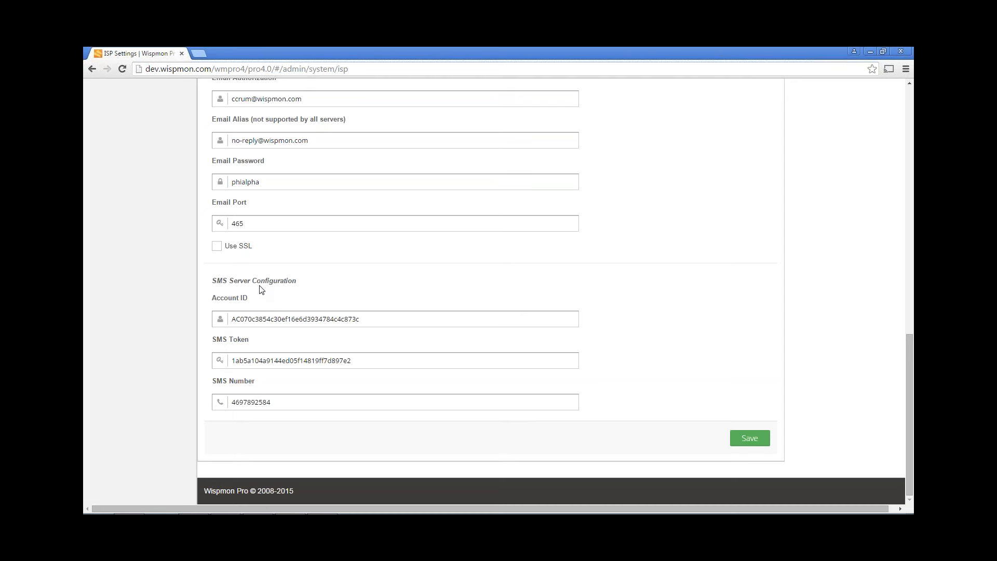
pyautogui.click(274, 317)
pyautogui.click(281, 361)
pyautogui.scroll(10, 312, 276)
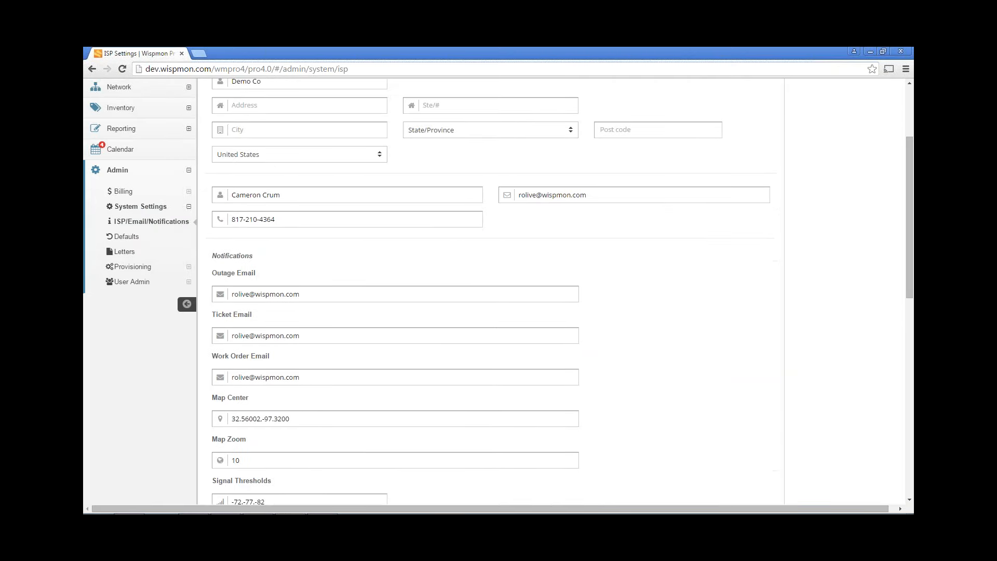
pyautogui.scroll(1, 491, 291)
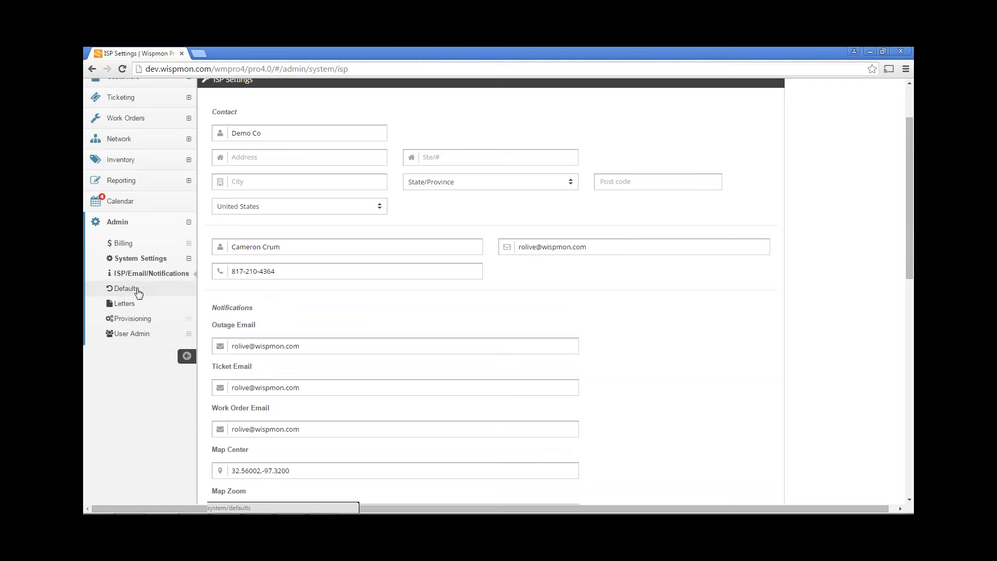
# Open the Defaults page and browse its affiliations, install types, plan close reasons and referral types
pyautogui.click(135, 294)
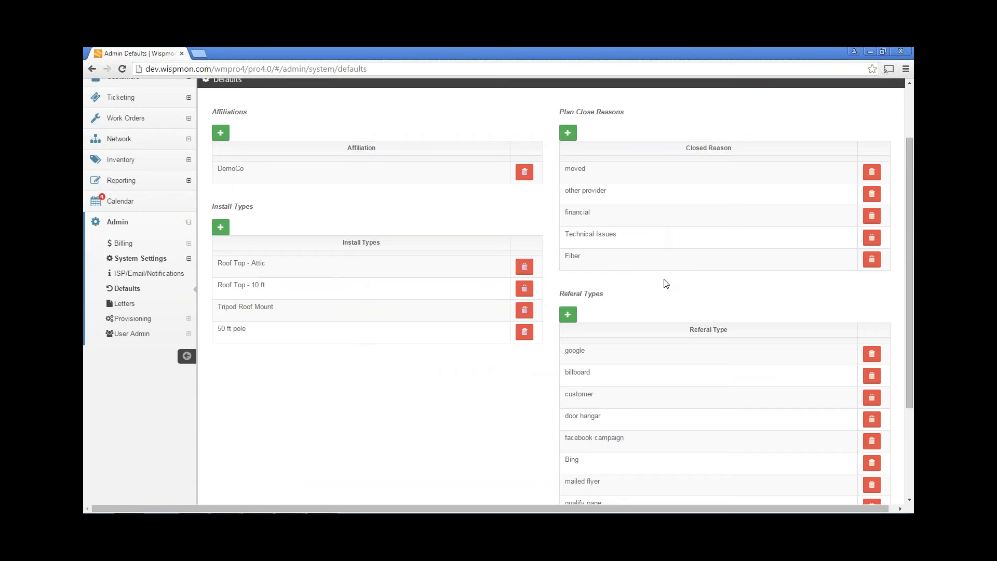
pyautogui.scroll(-2, 667, 283)
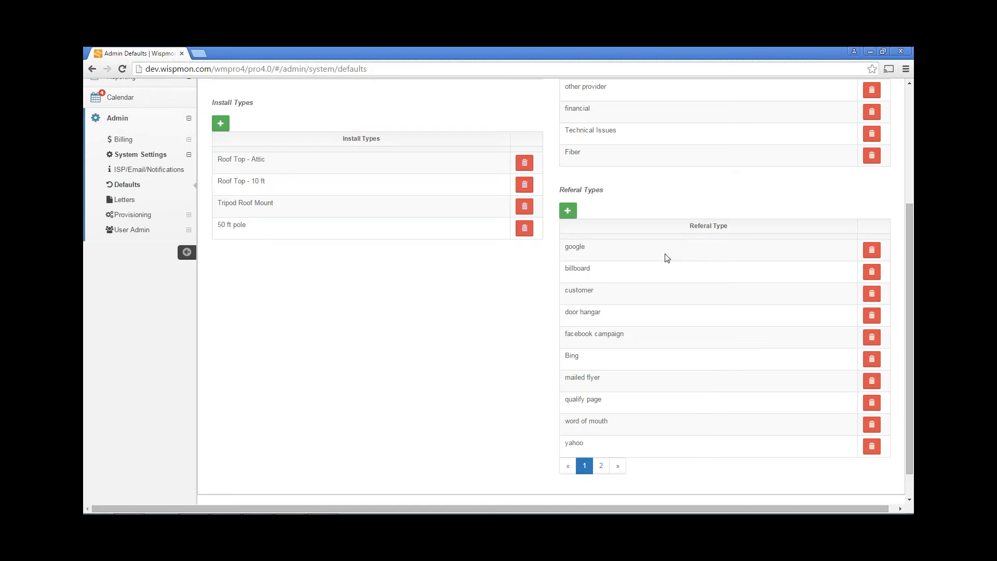
pyautogui.scroll(2, 655, 229)
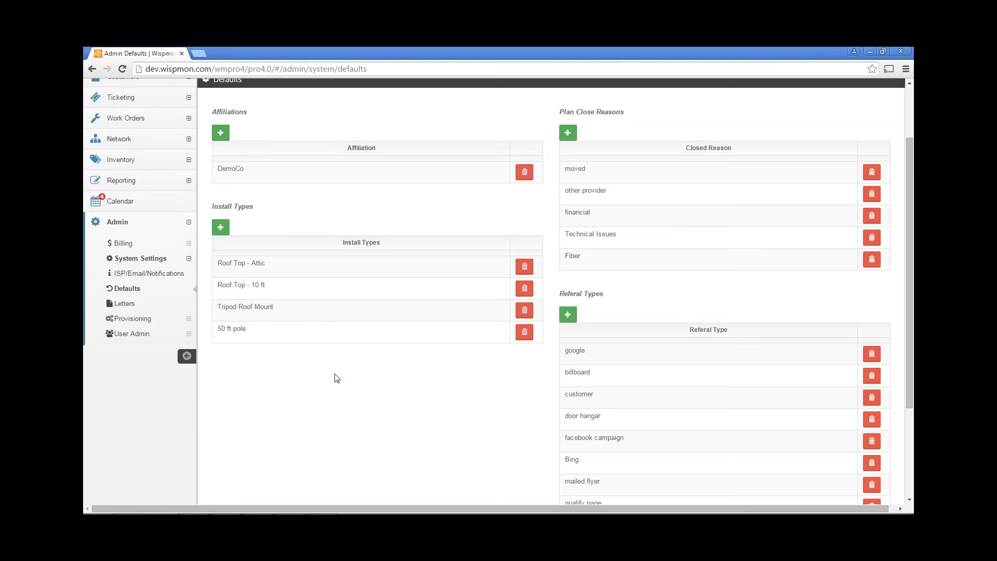
pyautogui.click(133, 319)
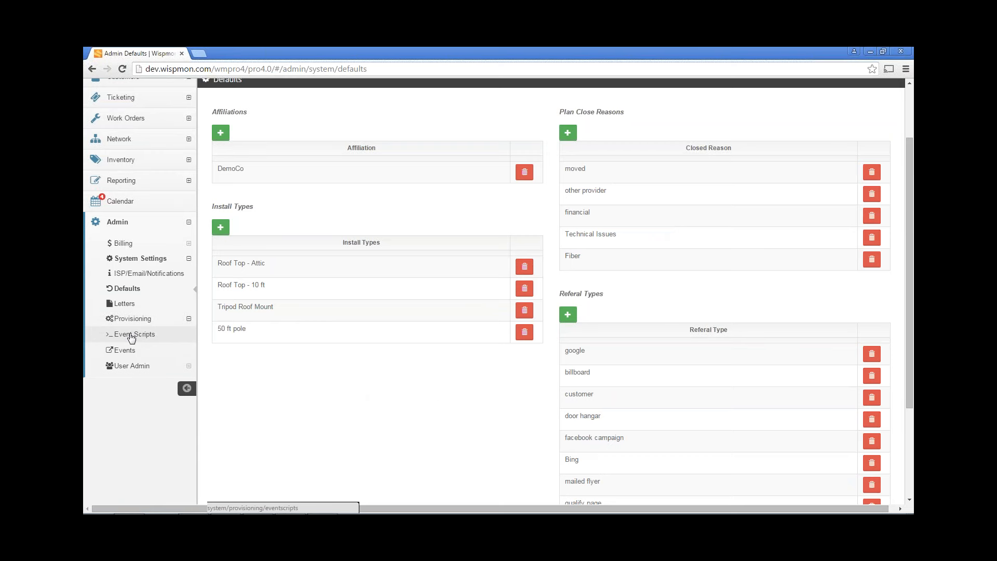
# Load the Add MT User script on the Event Scripts page
pyautogui.click(131, 334)
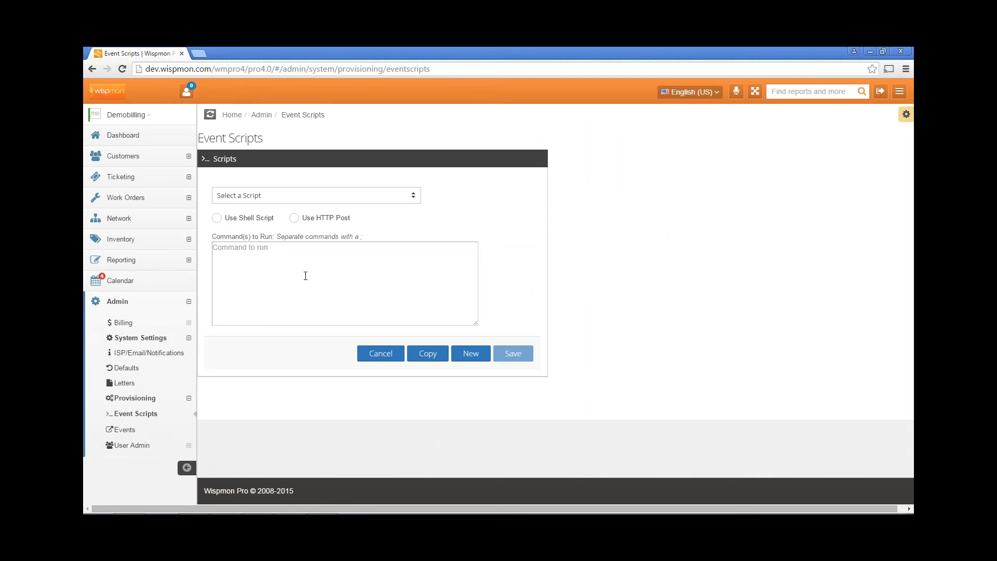
pyautogui.click(286, 197)
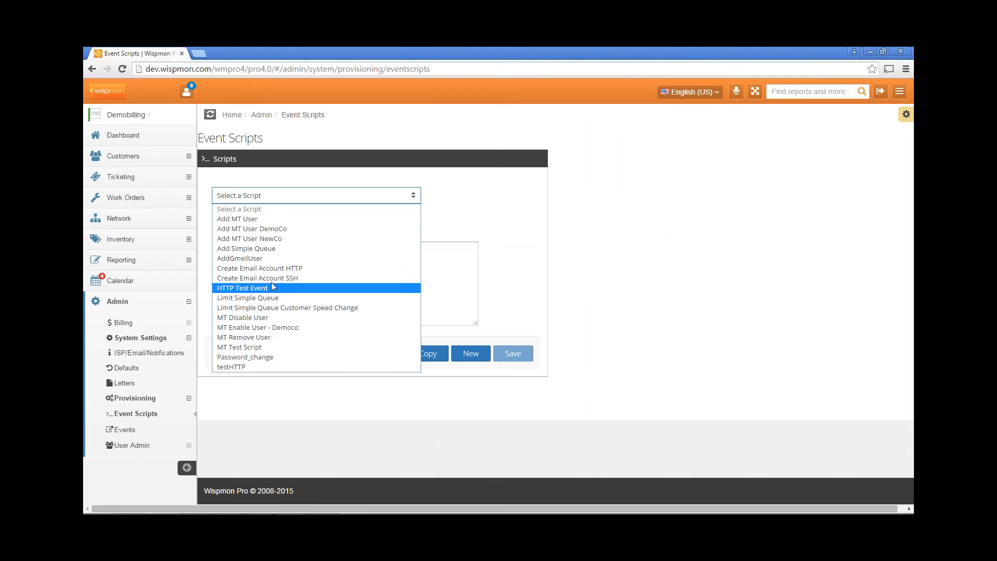
pyautogui.click(260, 220)
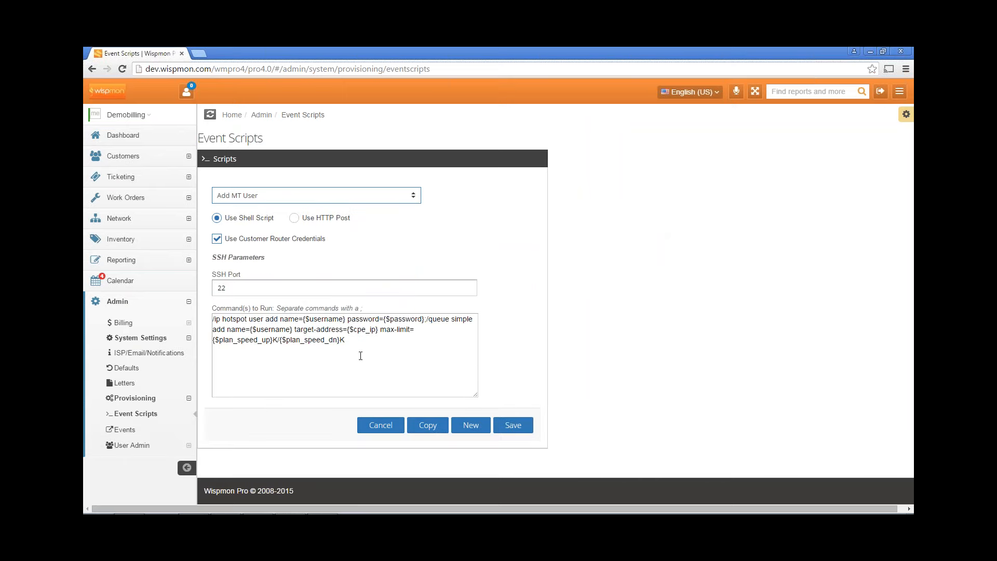
# Highlight the Add MT User shell command text, then go to the provisioning Events page
pyautogui.moveTo(351, 344); pyautogui.dragTo(210, 312)
pyautogui.hotkey('ctrl', 'a')
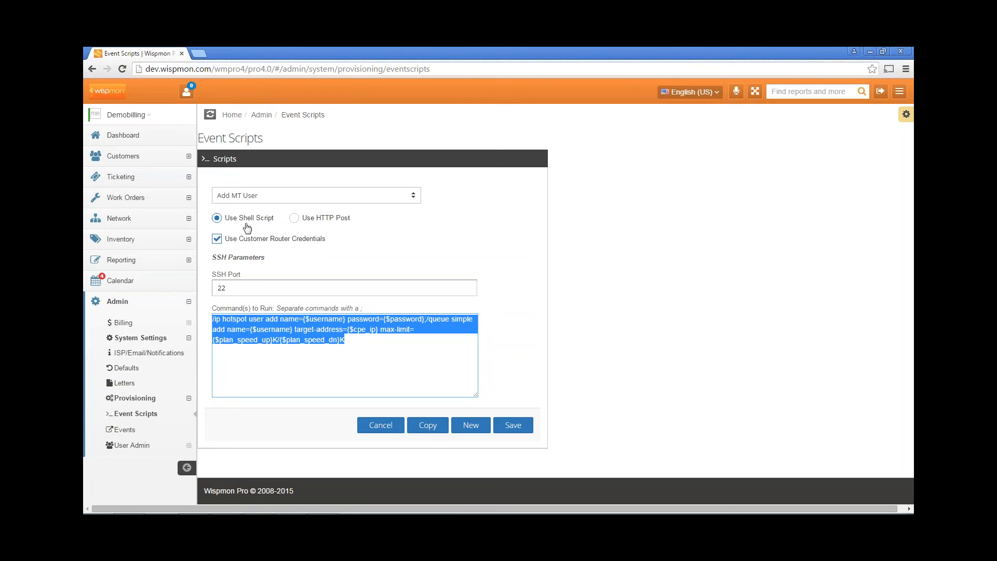
pyautogui.click(358, 352)
pyautogui.moveTo(357, 347); pyautogui.dragTo(210, 317)
pyautogui.click(278, 383)
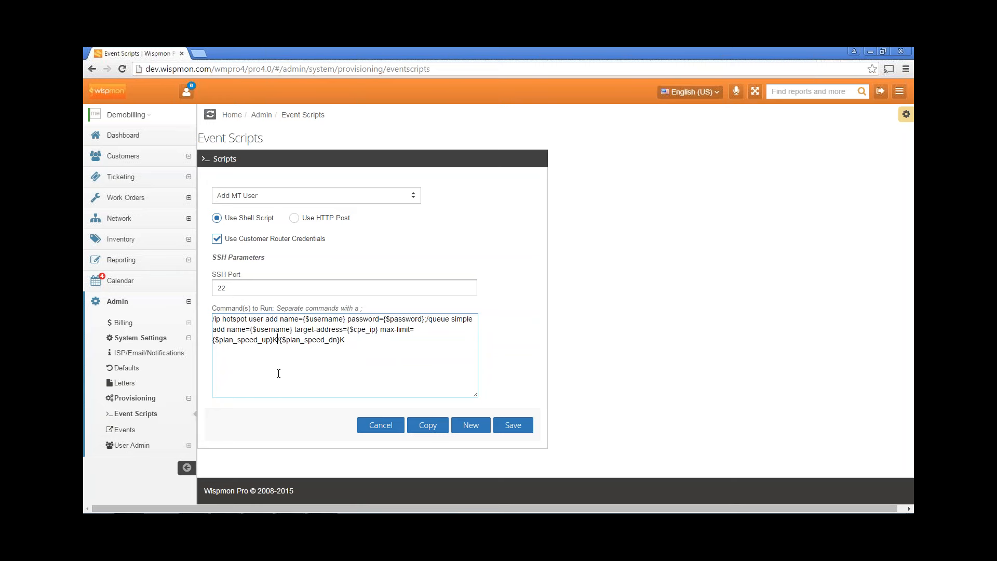
pyautogui.click(134, 431)
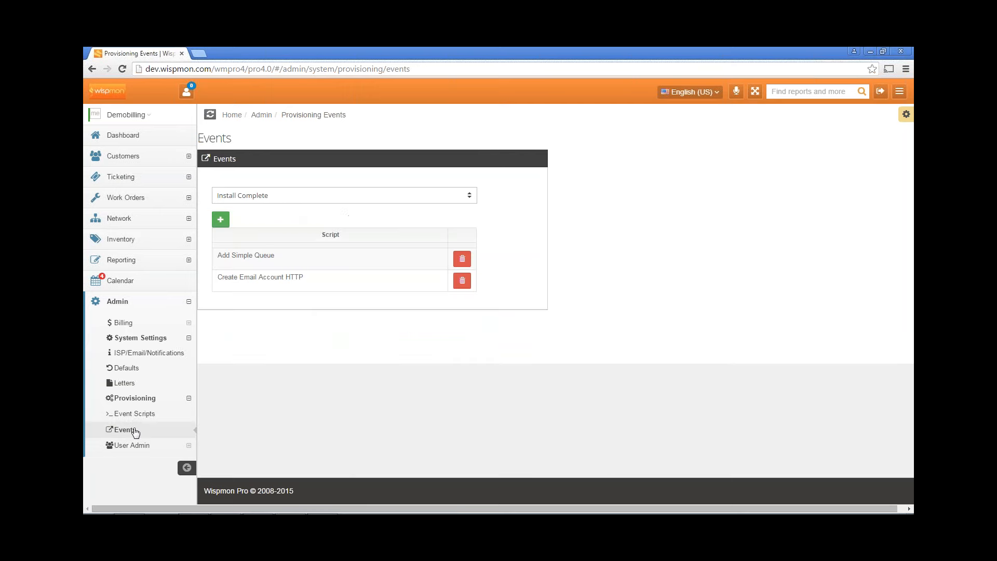
# View the provisioning event list, then expand User Admin to show Users, Roles and Sales Groups
pyautogui.click(286, 202)
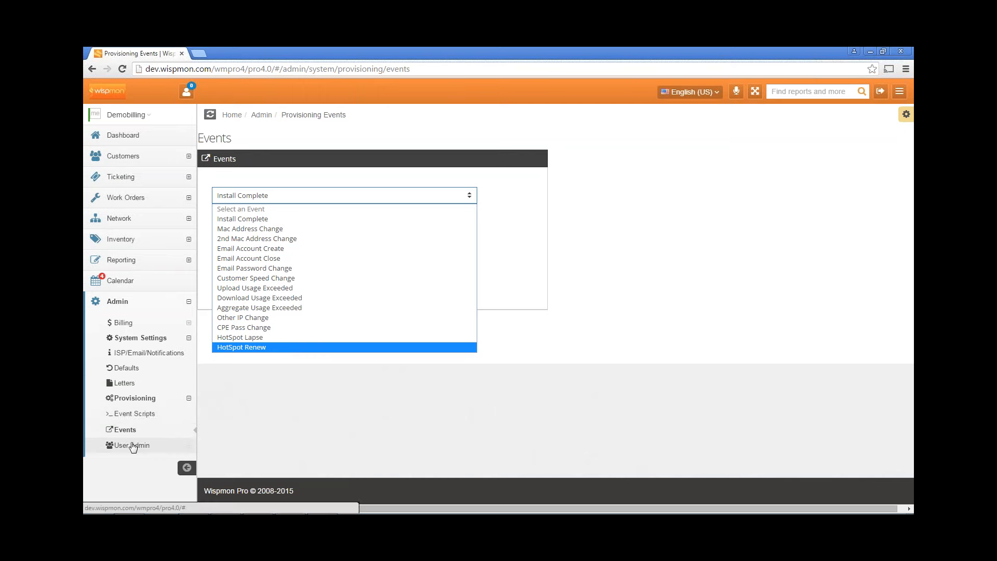
pyautogui.click(134, 444)
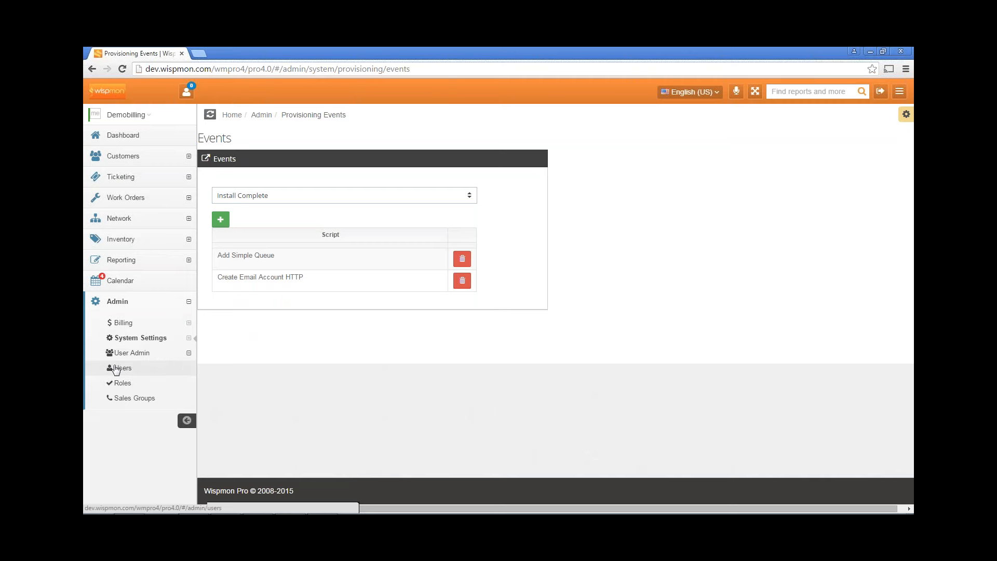
# View the six-user Add/Edit Users list, then open the empty Sales Groups page
pyautogui.click(117, 368)
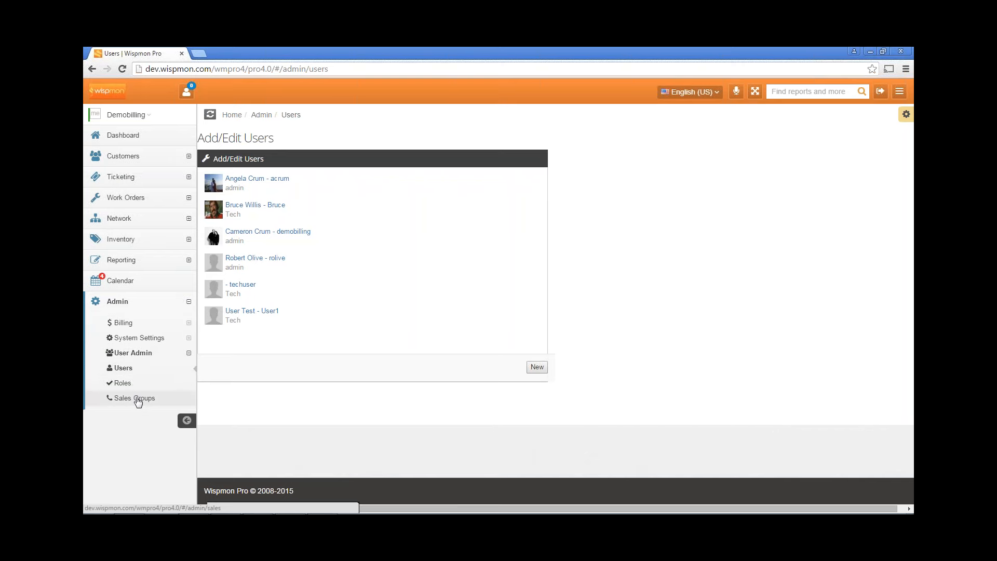
pyautogui.click(138, 400)
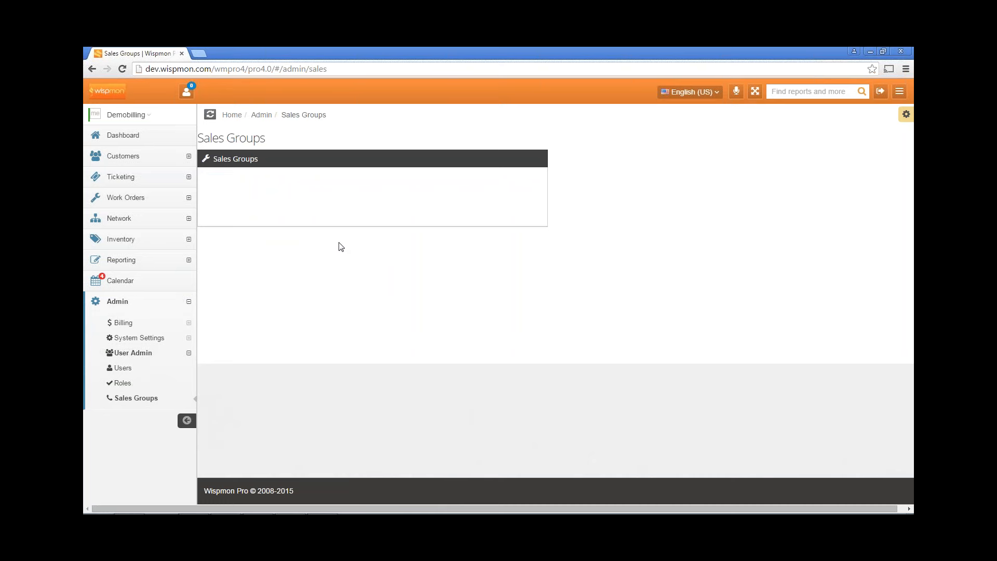
# Go back to the Dashboard with network data, Known Issues table and appointments map
pyautogui.click(126, 136)
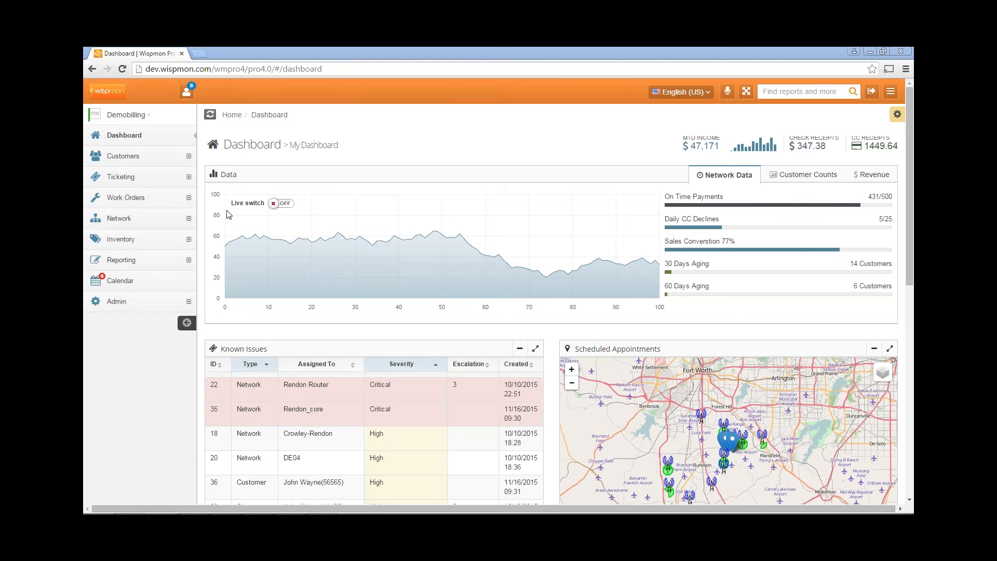
# Expand Admin > Billing and open Billing Plans to reach the Service Plans page
pyautogui.click(130, 305)
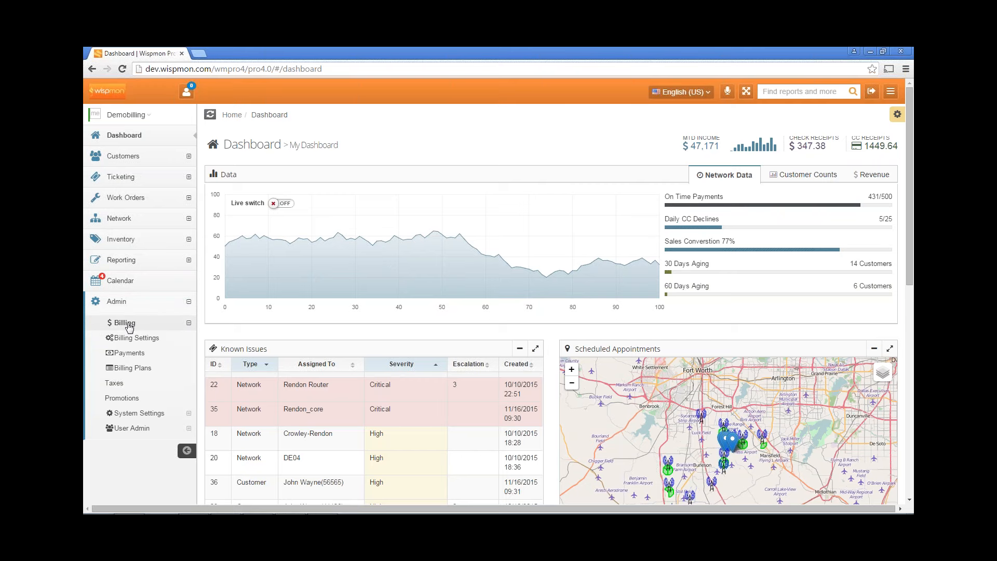
pyautogui.click(134, 372)
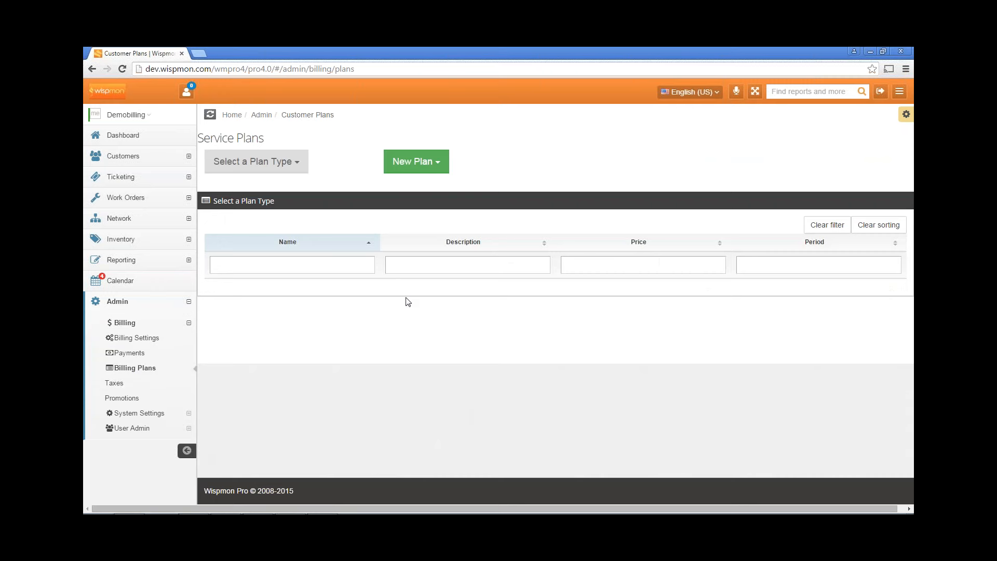
# List the internet plans and open Residential Family Service 2 (59.95 monthly, 1024/3072 kbps) for editing
pyautogui.click(297, 169)
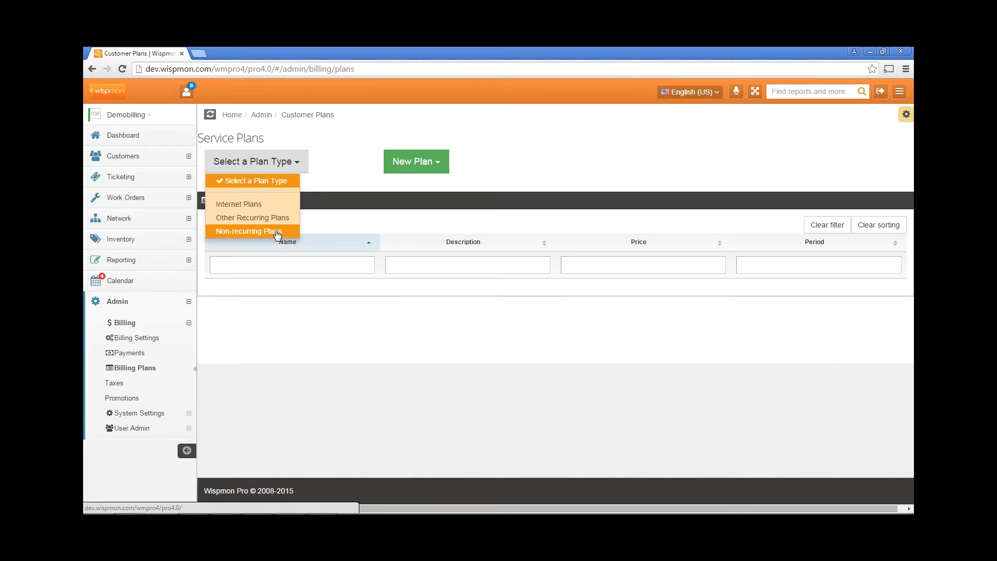
pyautogui.click(238, 204)
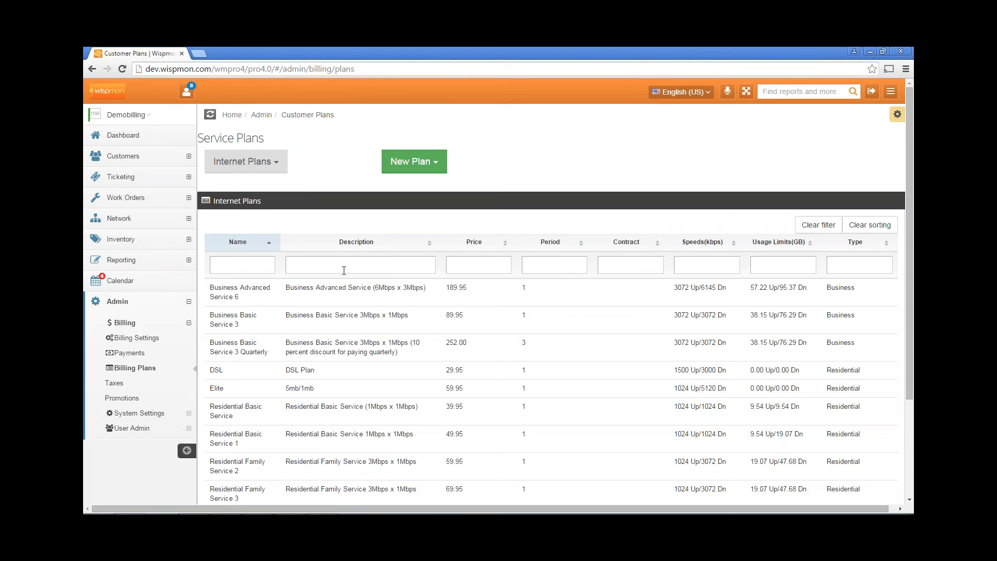
pyautogui.scroll(-1, 431, 257)
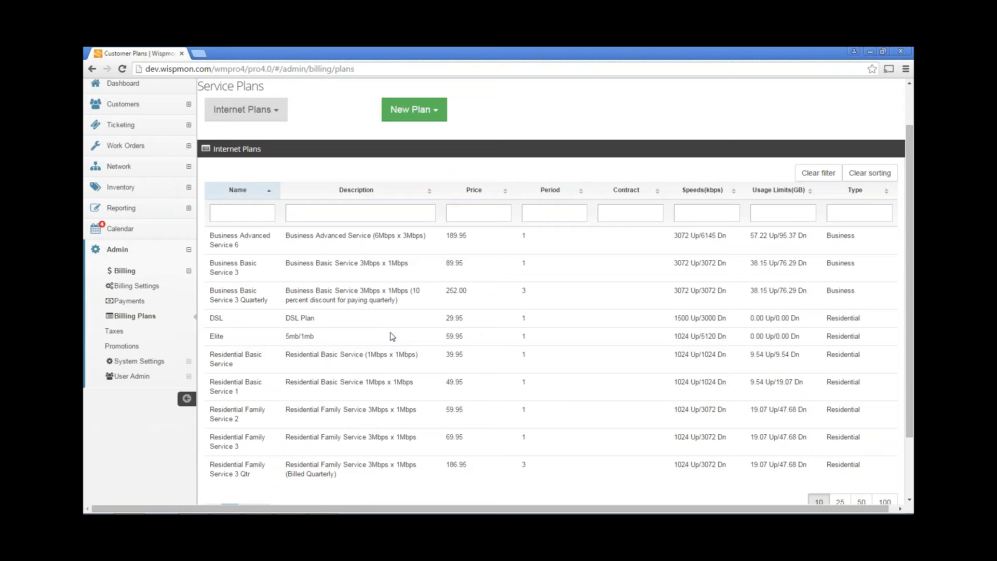
pyautogui.click(314, 412)
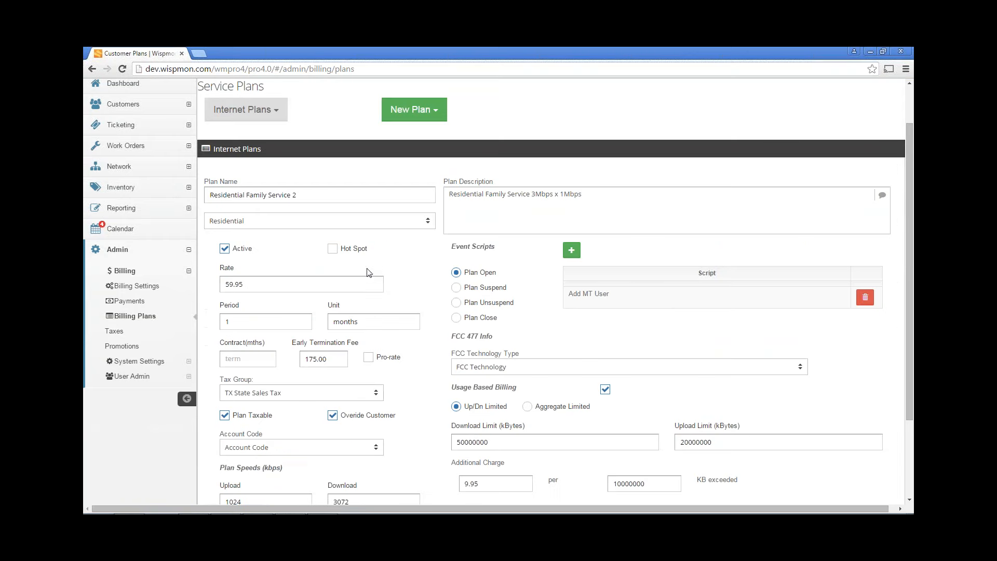
pyautogui.scroll(-1, 368, 272)
# Review the plan name and rate, keeping Residential as the plan type
pyautogui.click(322, 144)
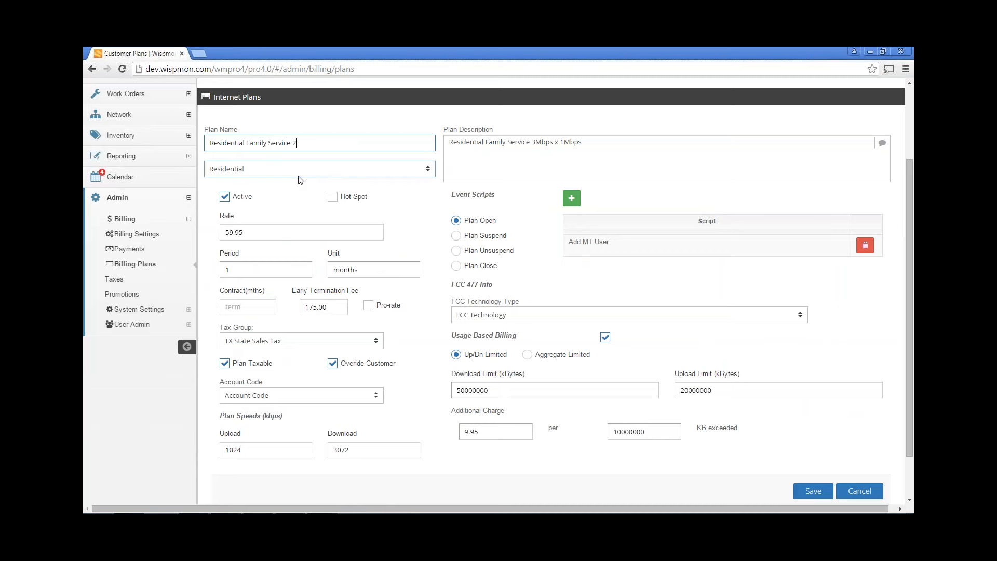
pyautogui.click(281, 174)
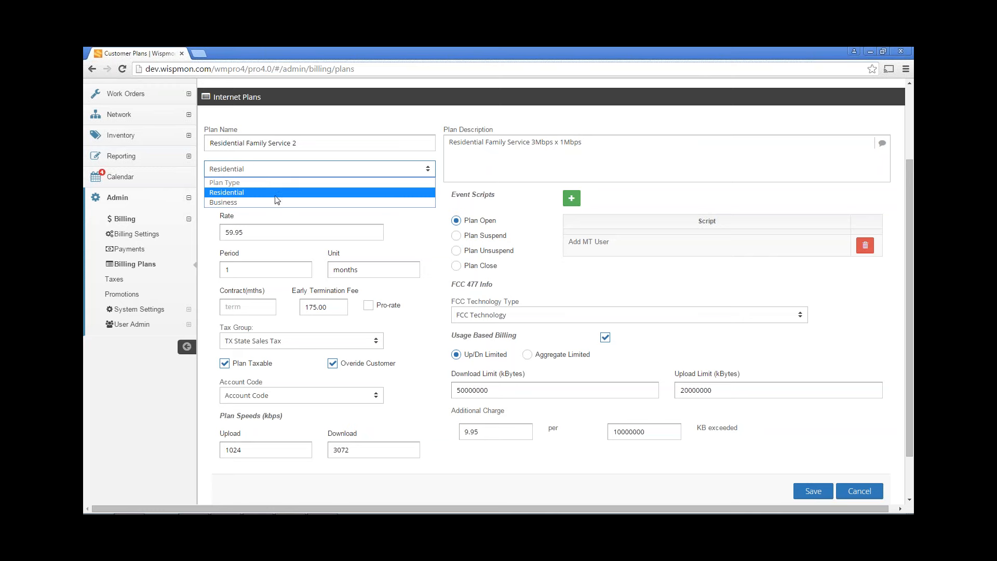
pyautogui.click(270, 173)
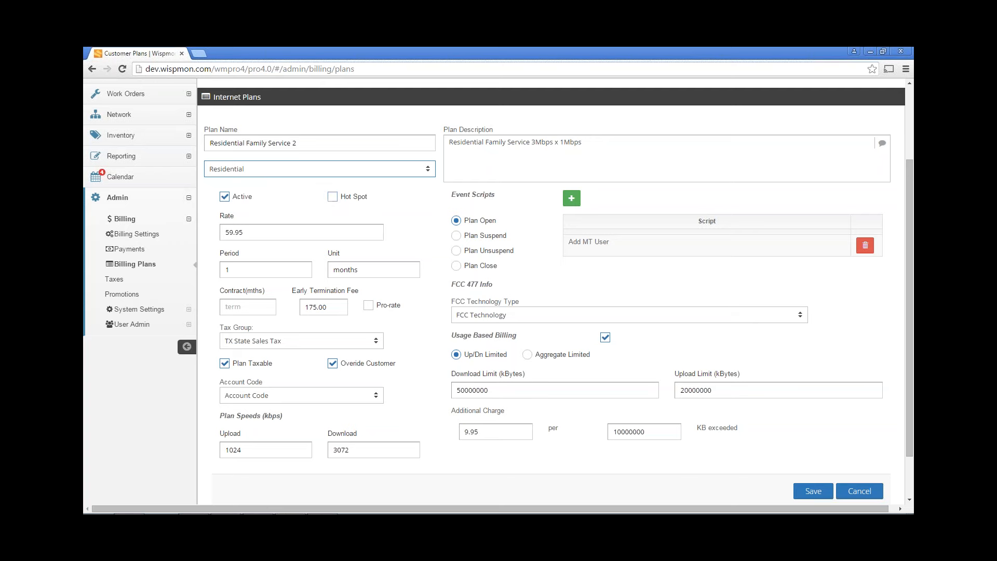
pyautogui.click(268, 228)
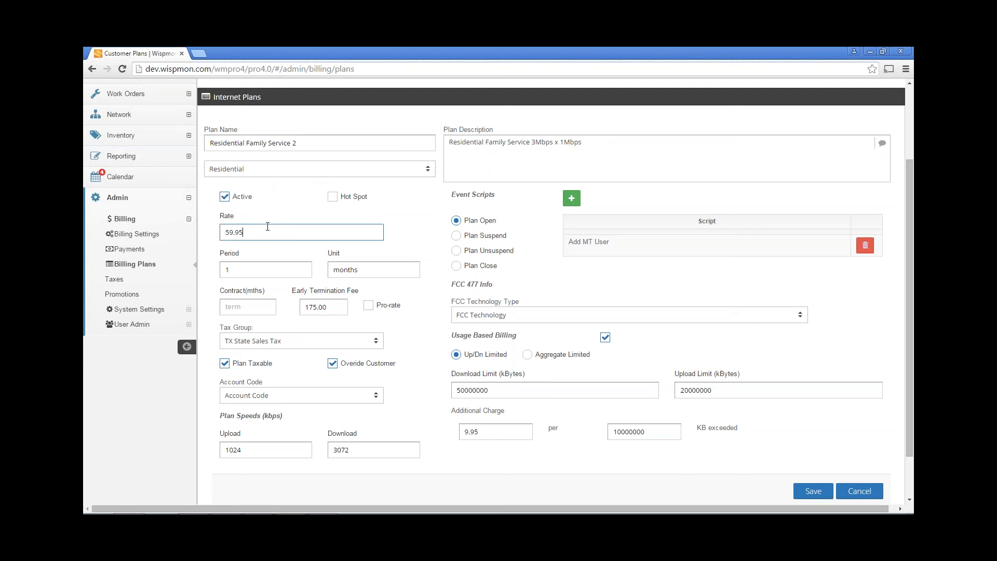
pyautogui.scroll(-1, 274, 200)
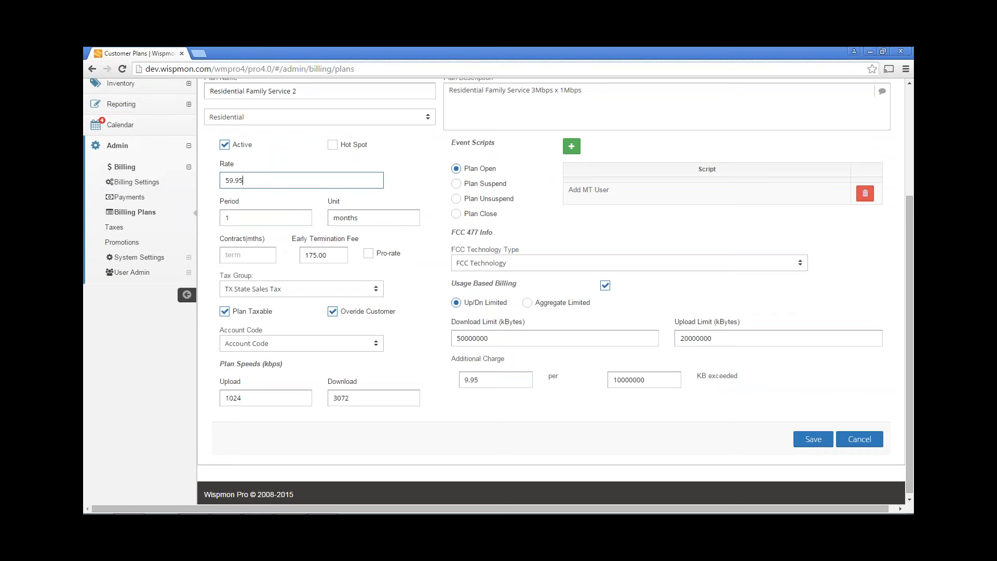
# Set a 24-month contract, change the early termination fee from 175.00 to 240, and enable pro-rating
pyautogui.click(253, 259)
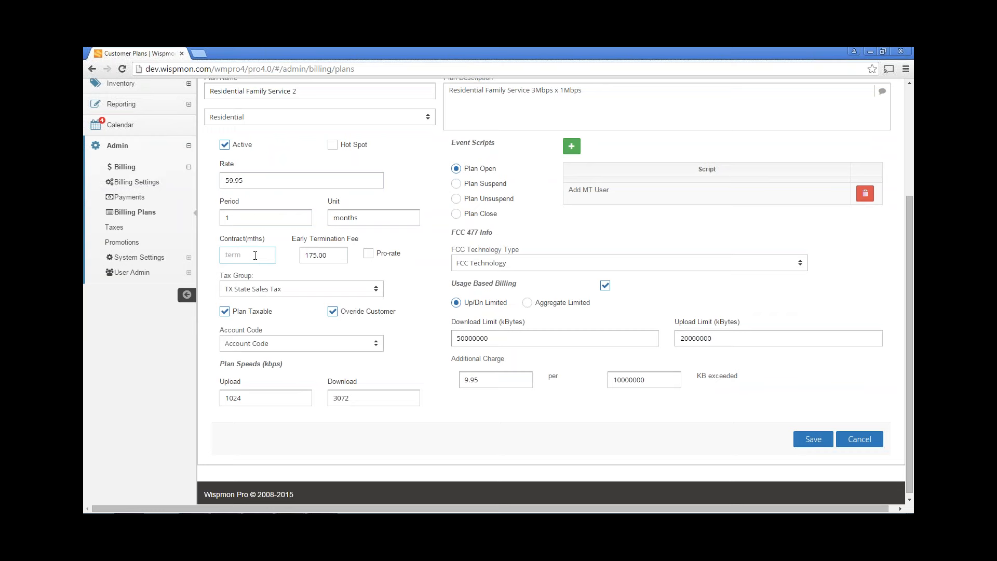
pyautogui.write('24')
pyautogui.click(333, 255)
pyautogui.moveTo(333, 255); pyautogui.dragTo(292, 271)
pyautogui.write('240')
pyautogui.click(369, 253)
pyautogui.click(278, 289)
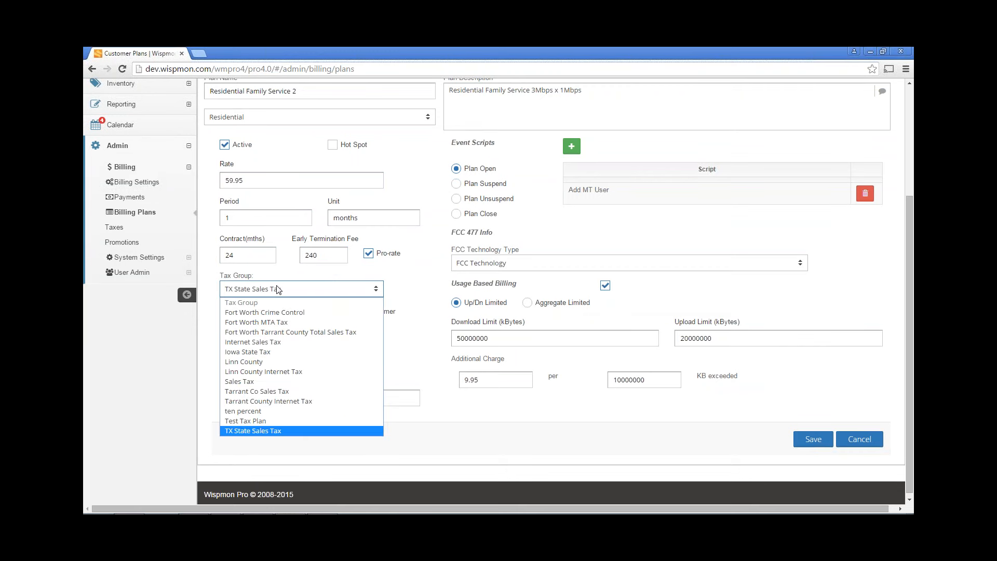
# Keep TX State Sales Tax as the tax group and set the account code to PMT-100
pyautogui.click(278, 289)
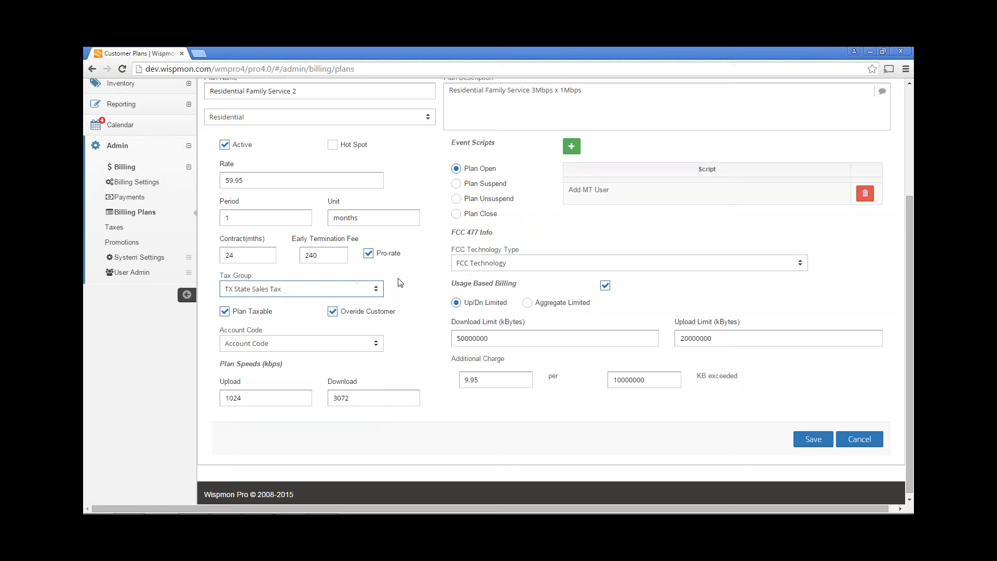
pyautogui.scroll(-1, 410, 285)
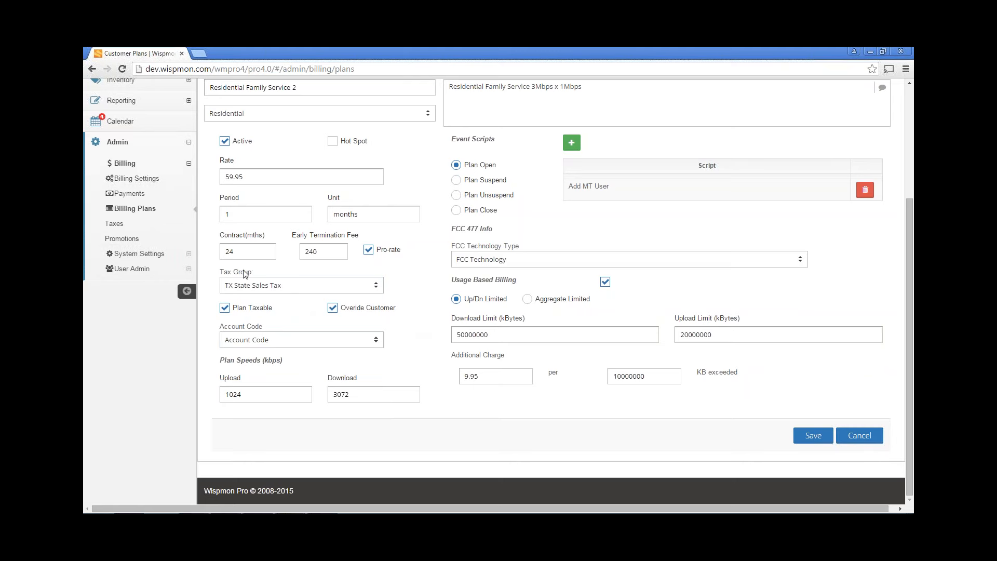
pyautogui.click(332, 307)
pyautogui.click(290, 340)
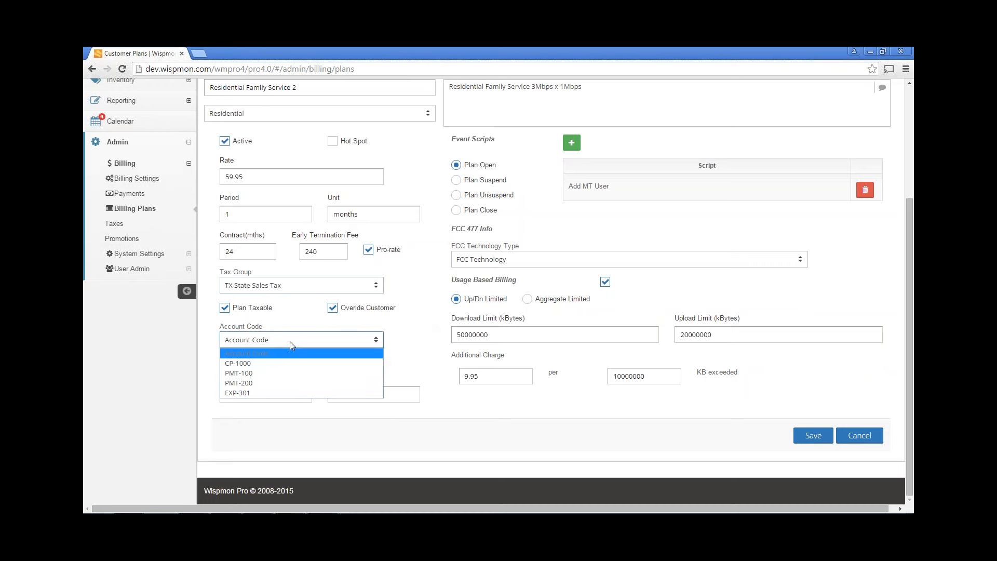
pyautogui.click(288, 373)
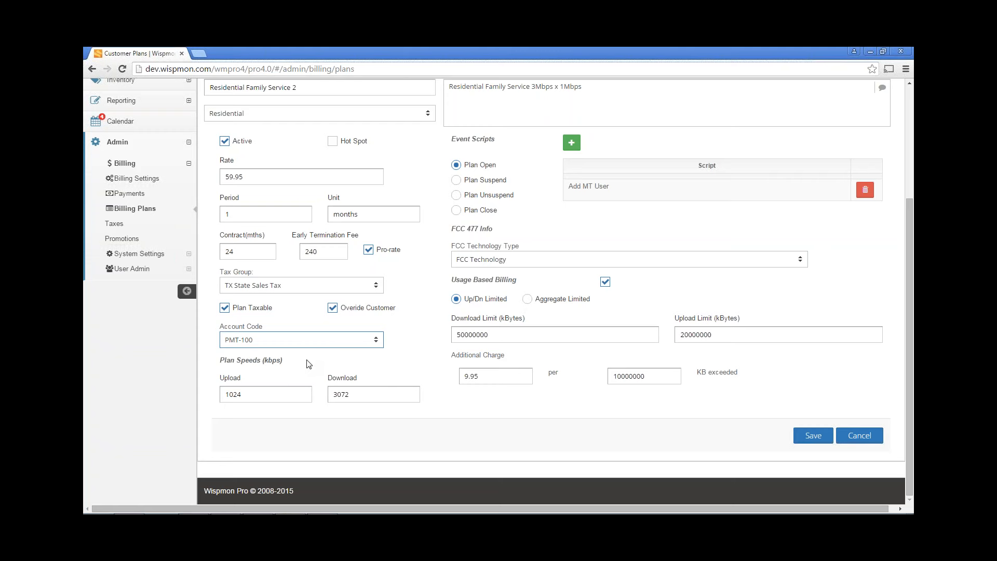
# Check the plan's upload and download speed values
pyautogui.click(263, 394)
pyautogui.click(371, 400)
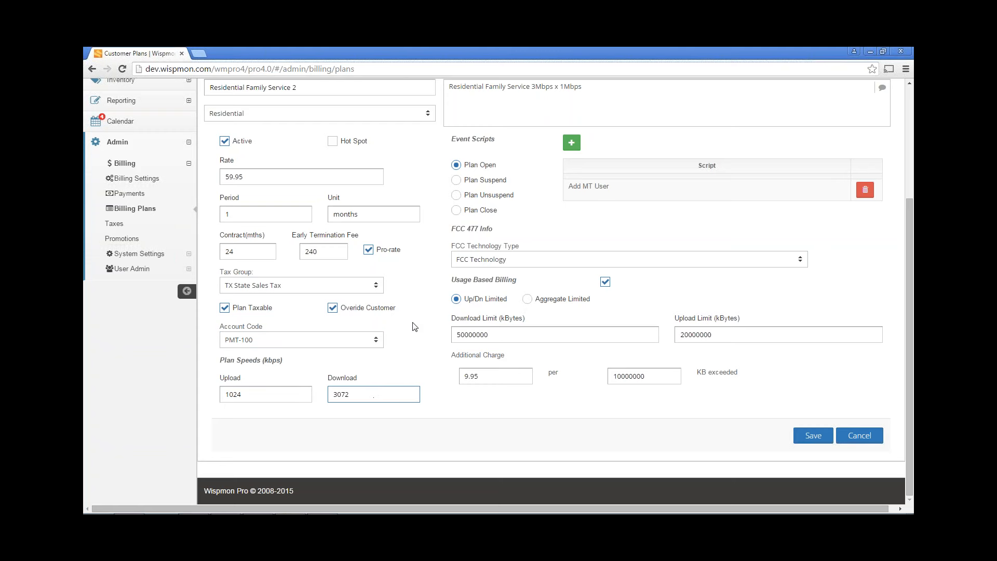
pyautogui.click(283, 393)
pyautogui.scroll(2, 426, 301)
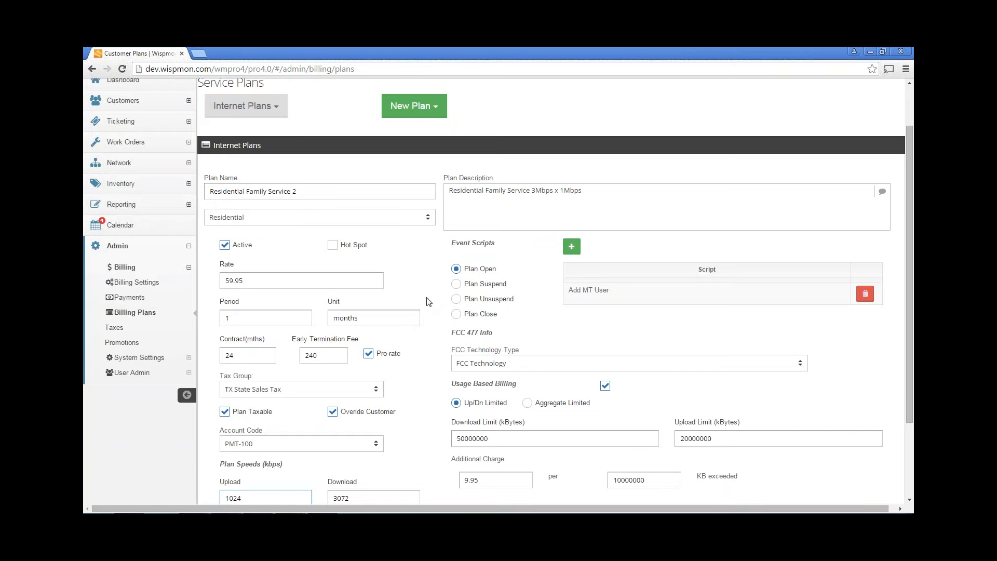
# Expand the System Settings section in the sidebar
pyautogui.scroll(-2, 427, 301)
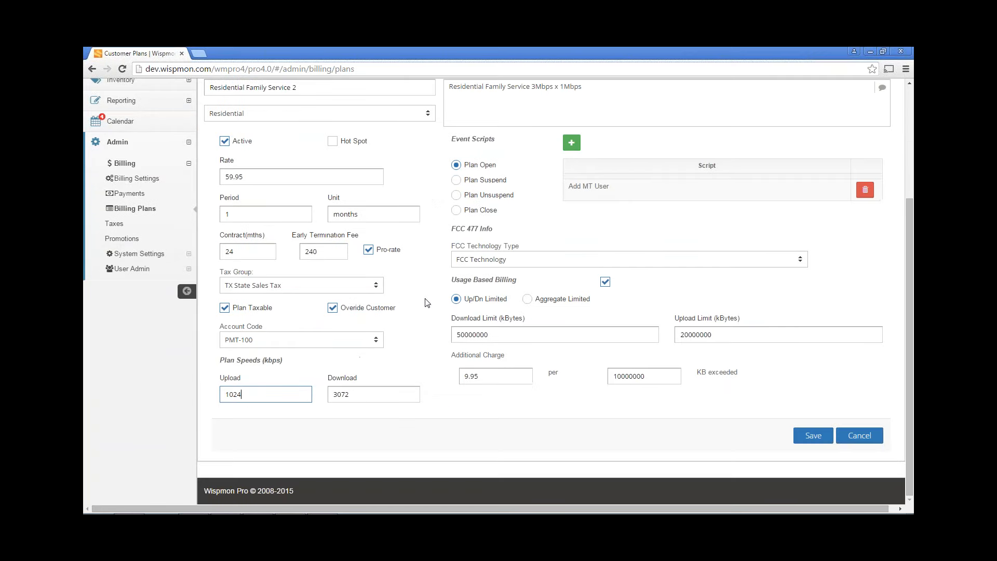
pyautogui.scroll(2, 396, 298)
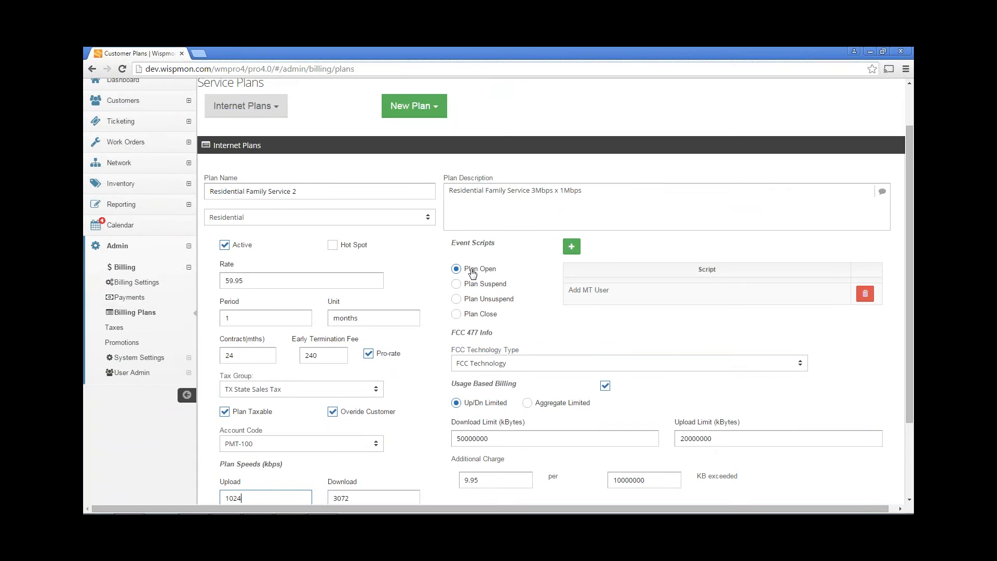
pyautogui.click(129, 362)
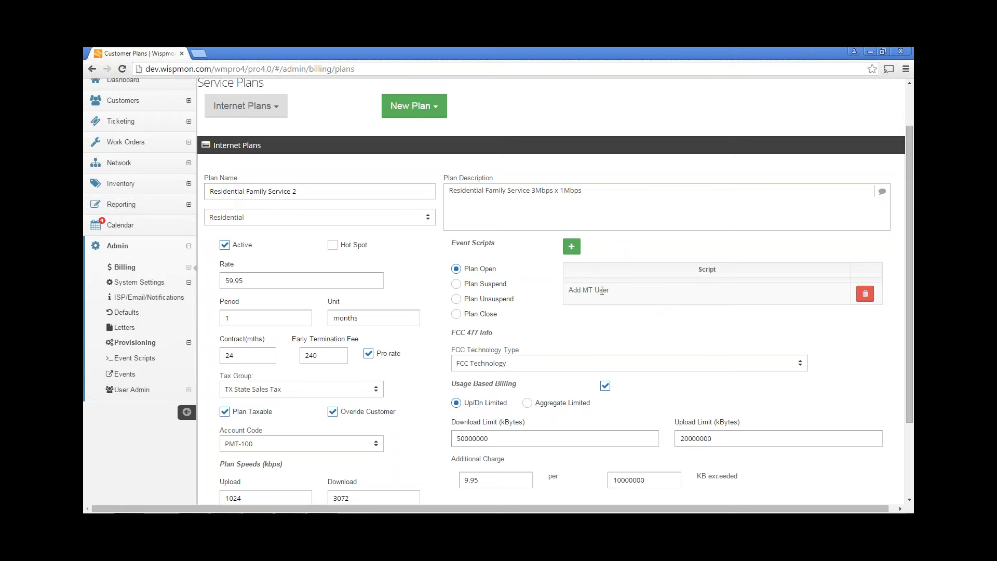
# Highlight the 10000000 KB threshold and the 9.95 additional charge values
pyautogui.scroll(-1, 600, 313)
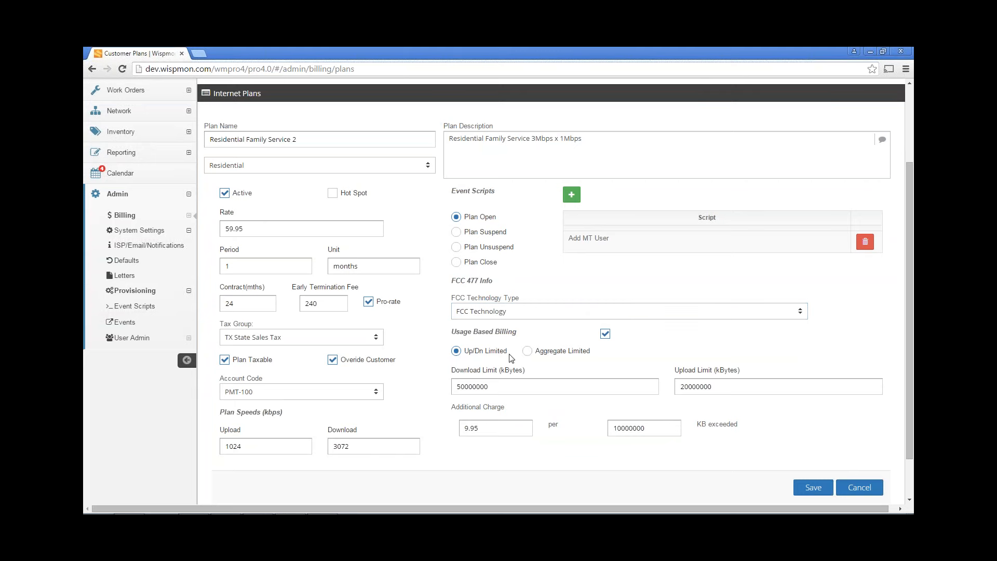
pyautogui.scroll(-1, 558, 280)
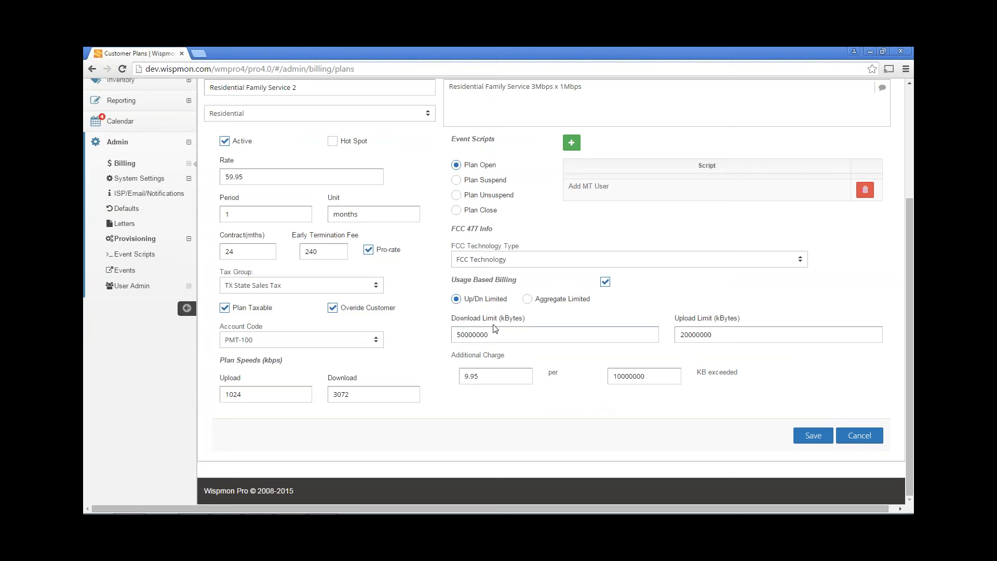
pyautogui.click(494, 378)
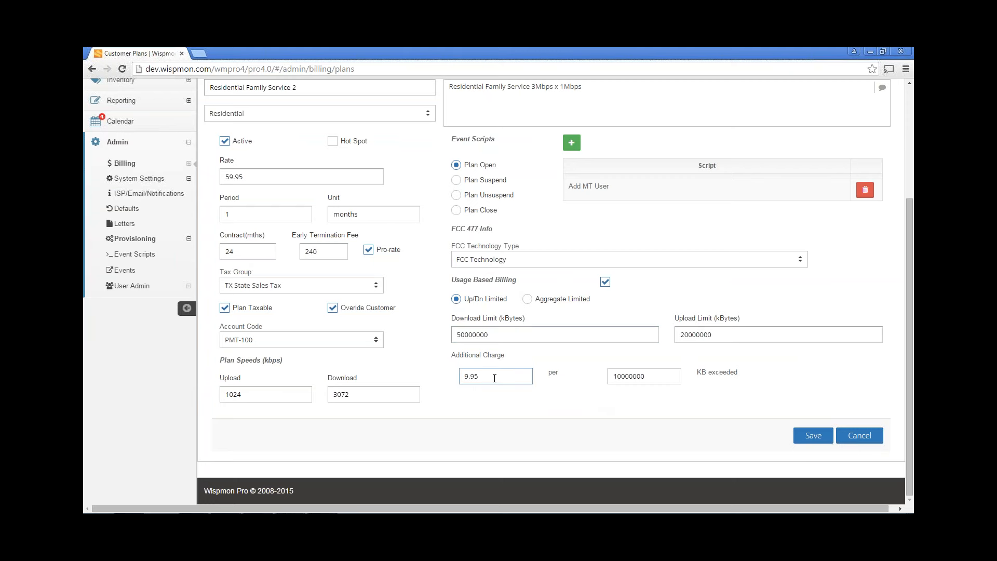
pyautogui.click(615, 378)
pyautogui.moveTo(647, 376); pyautogui.dragTo(591, 377)
pyautogui.moveTo(500, 380); pyautogui.dragTo(445, 393)
# Go to the Events page under the Provisioning section
pyautogui.click(131, 240)
pyautogui.click(131, 241)
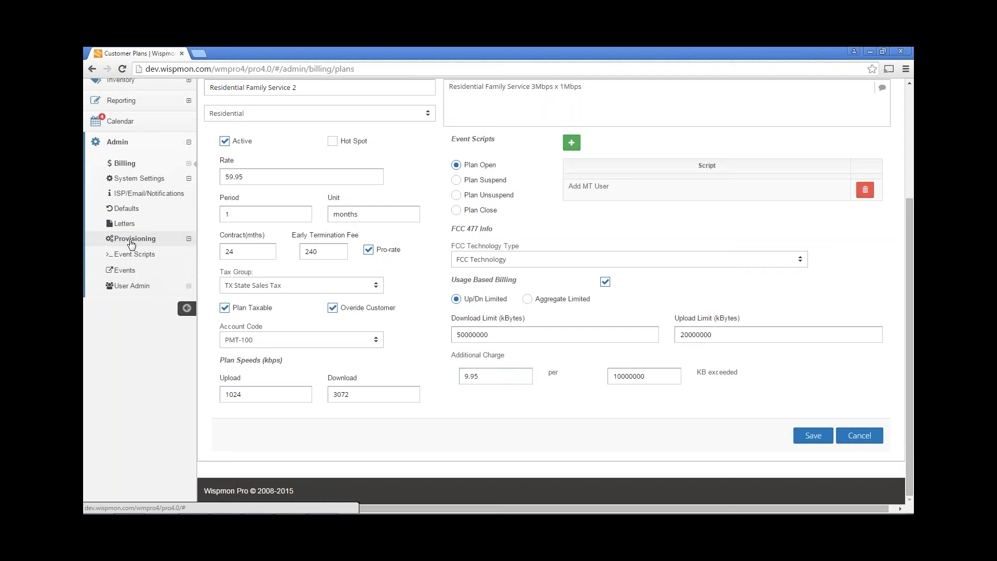
pyautogui.click(130, 275)
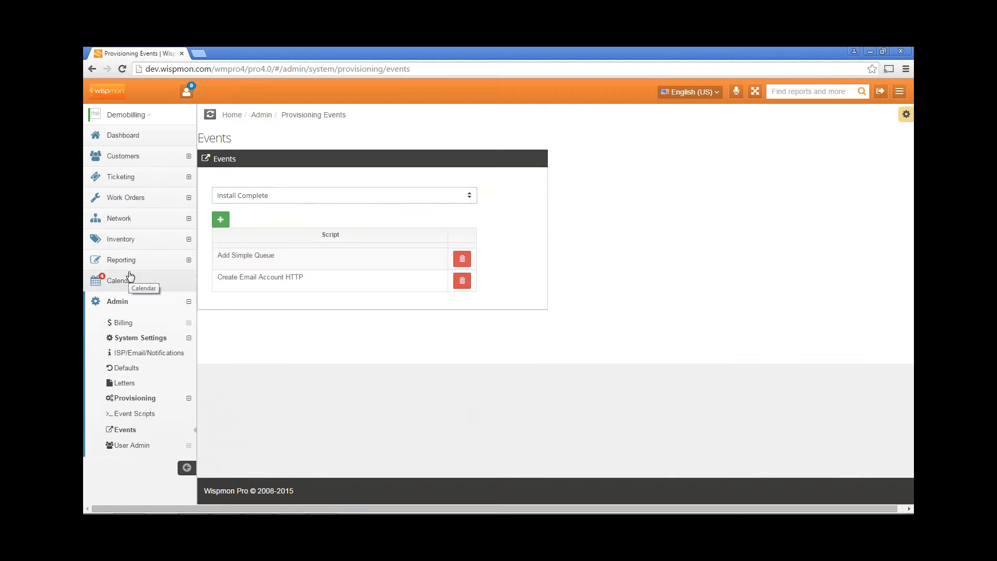
# Review the provisioning event list, then go to the Event Scripts page
pyautogui.click(283, 196)
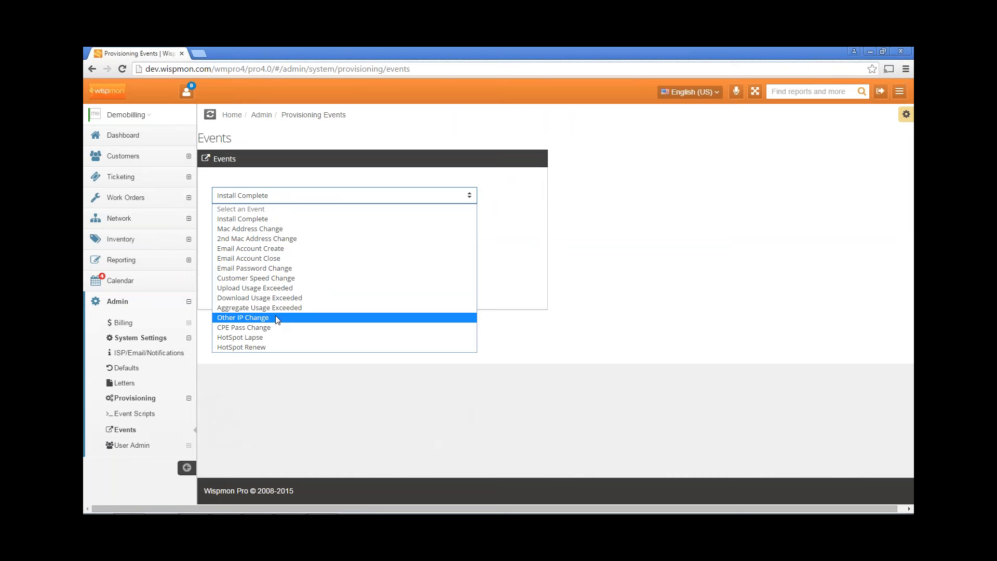
pyautogui.click(139, 413)
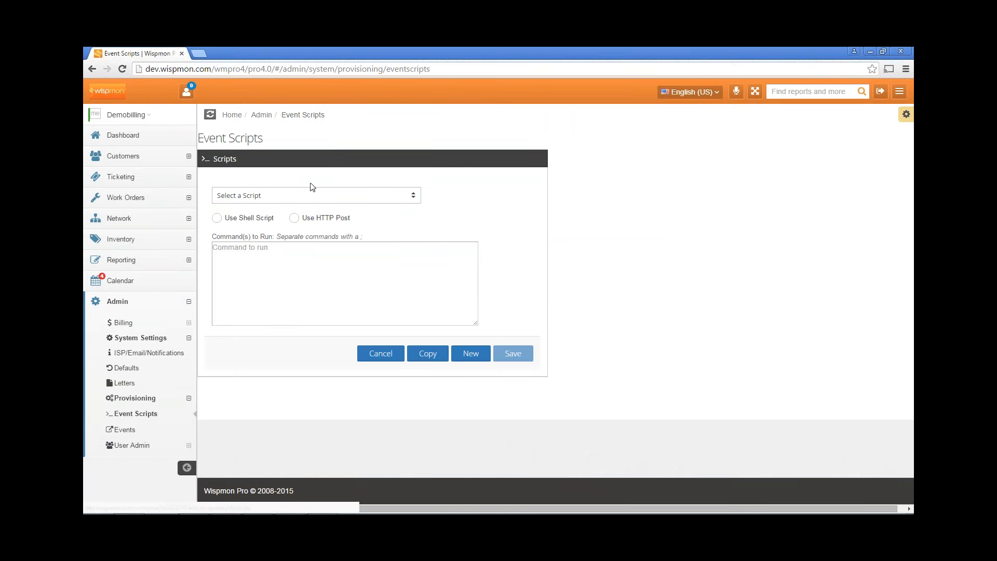
# Load the Add MT User script and select all of its Command(s) to Run text
pyautogui.click(306, 195)
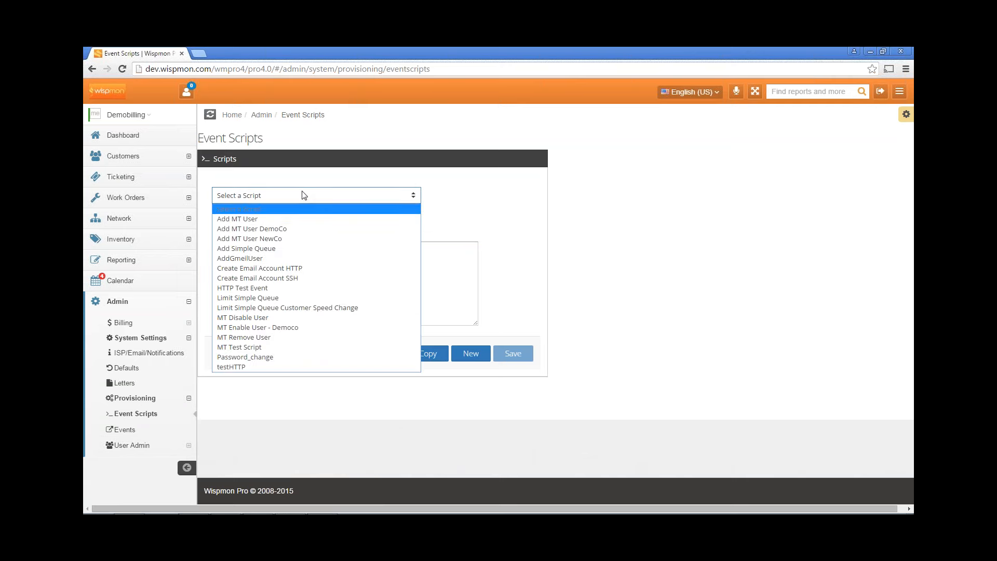
pyautogui.click(296, 219)
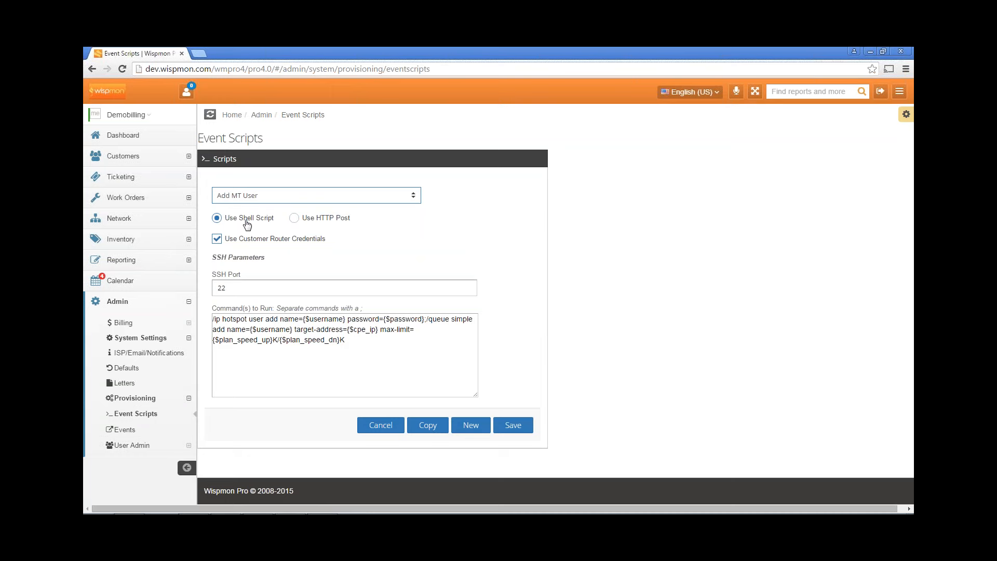
pyautogui.moveTo(357, 347); pyautogui.dragTo(210, 318)
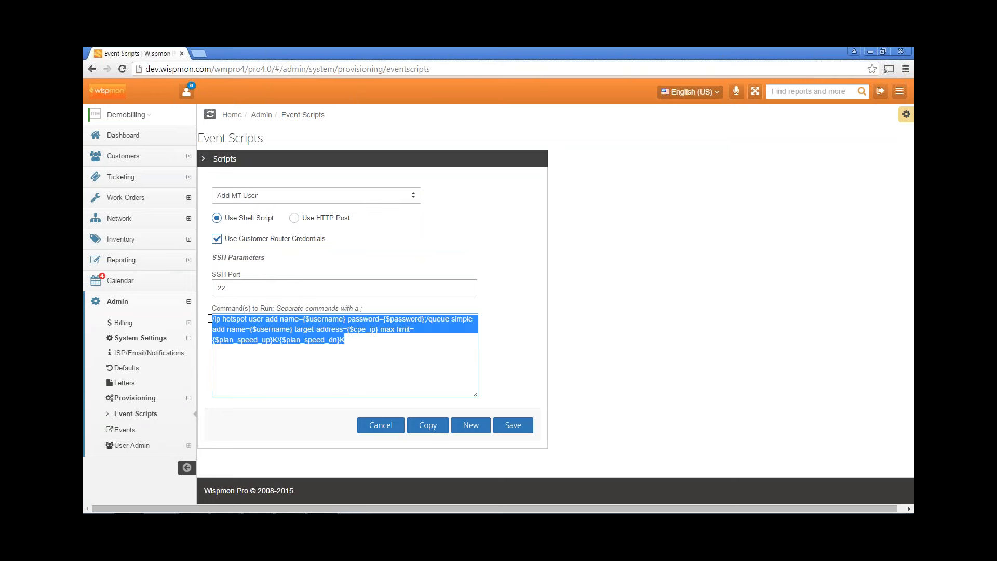